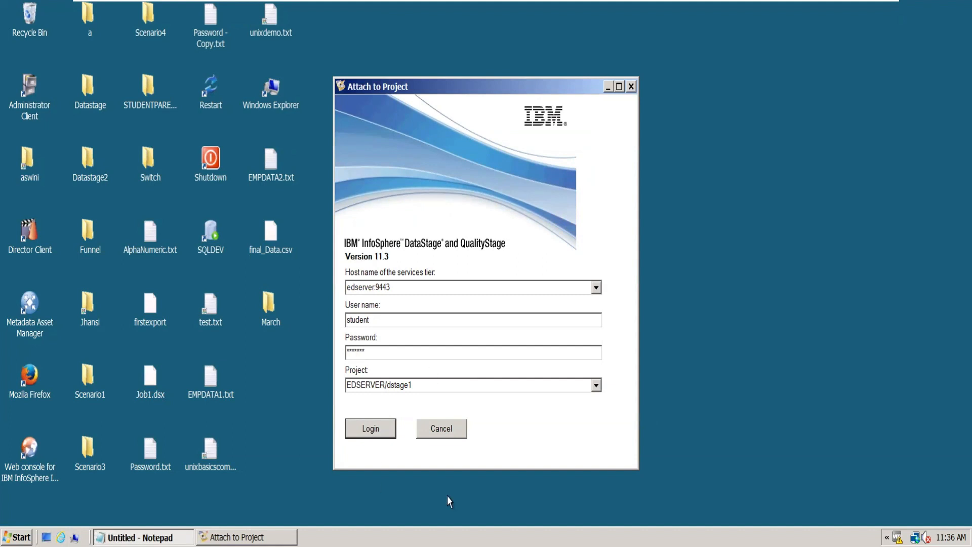
- Log in to the EDSERVER/dstage1 project, hide the stage palette and expand the Jobs folder in the repository tree
{"action": "left_click", "coordinate": [387, 428]}
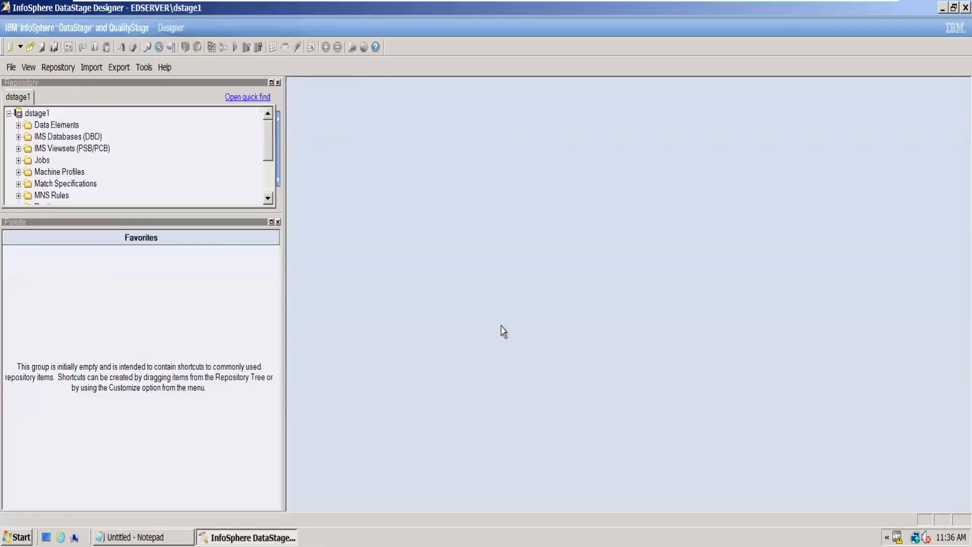
{"action": "left_click", "coordinate": [596, 415]}
{"action": "left_click", "coordinate": [278, 222]}
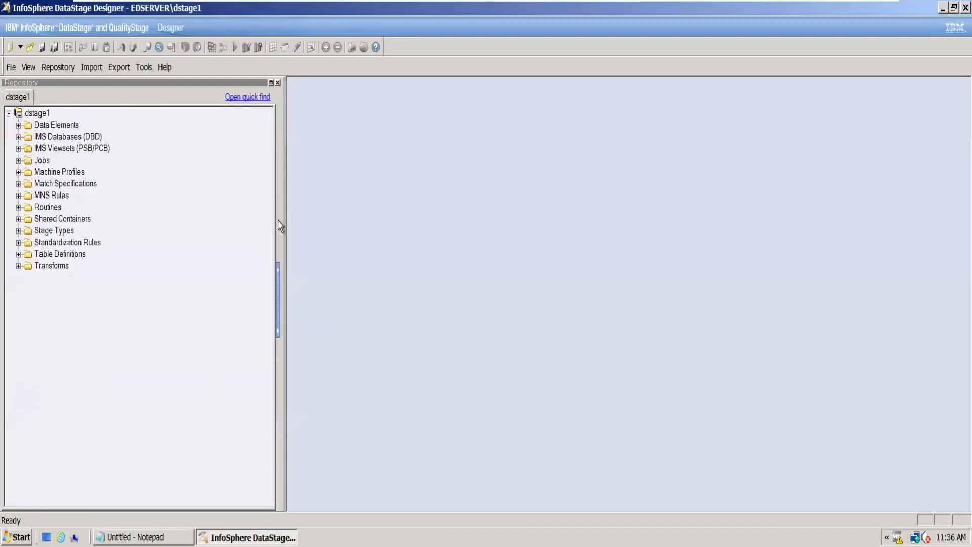
{"action": "left_click", "coordinate": [19, 161]}
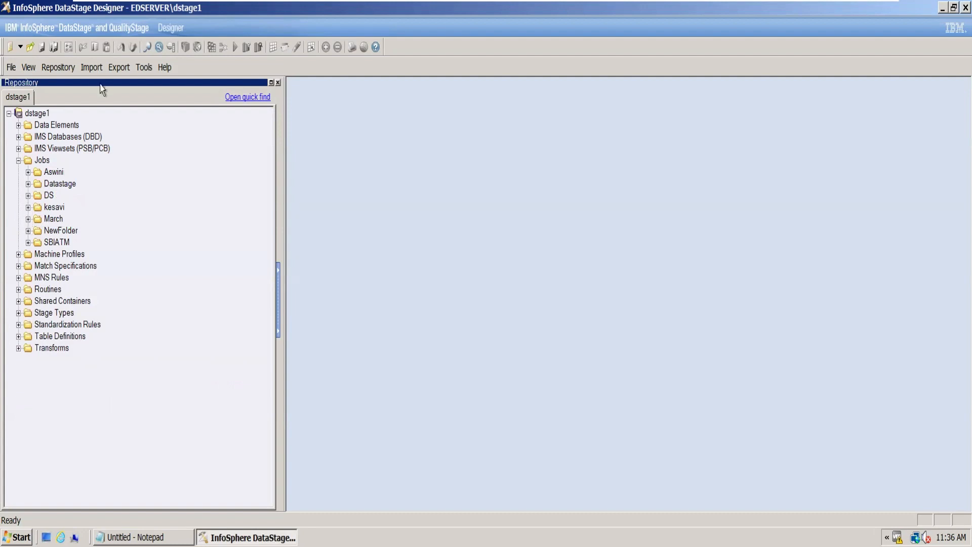
- Show the stage palette again and create a new parallel job in a maximized window
{"action": "left_click", "coordinate": [29, 67]}
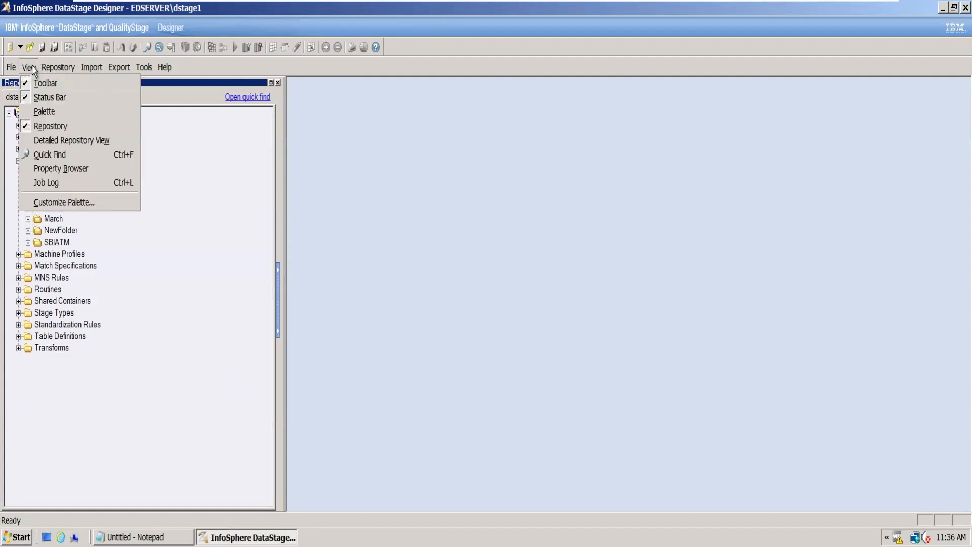
{"action": "left_click", "coordinate": [51, 112]}
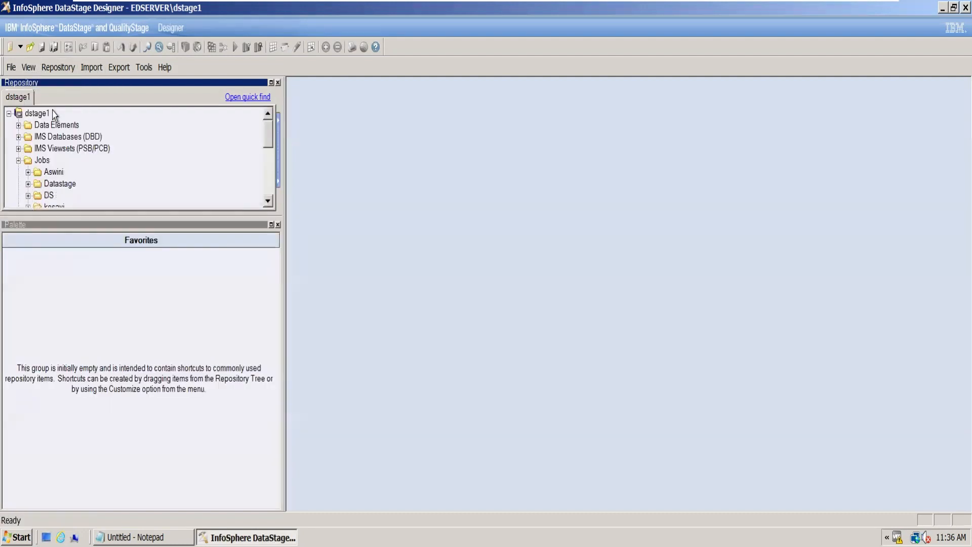
{"action": "left_click", "coordinate": [10, 48]}
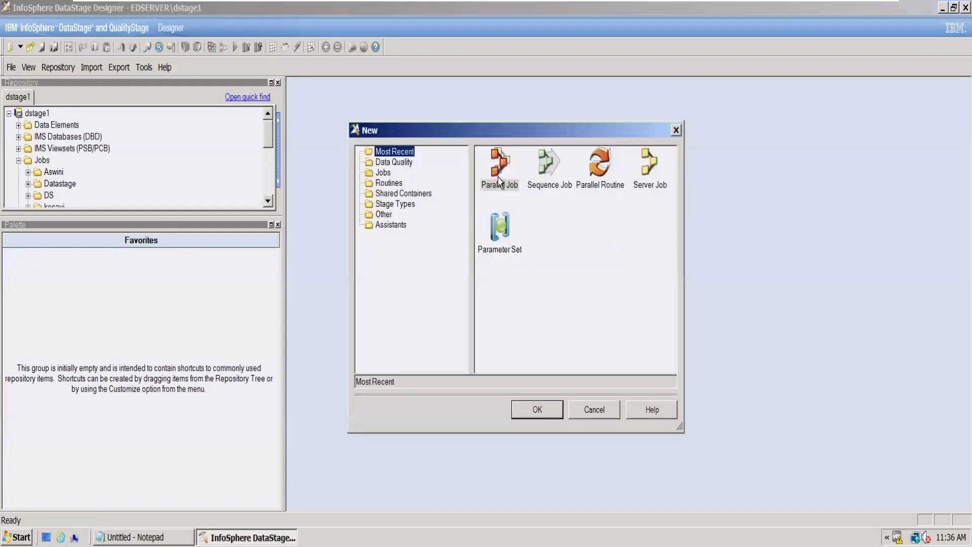
{"action": "left_click", "coordinate": [500, 180]}
{"action": "left_click", "coordinate": [529, 410]}
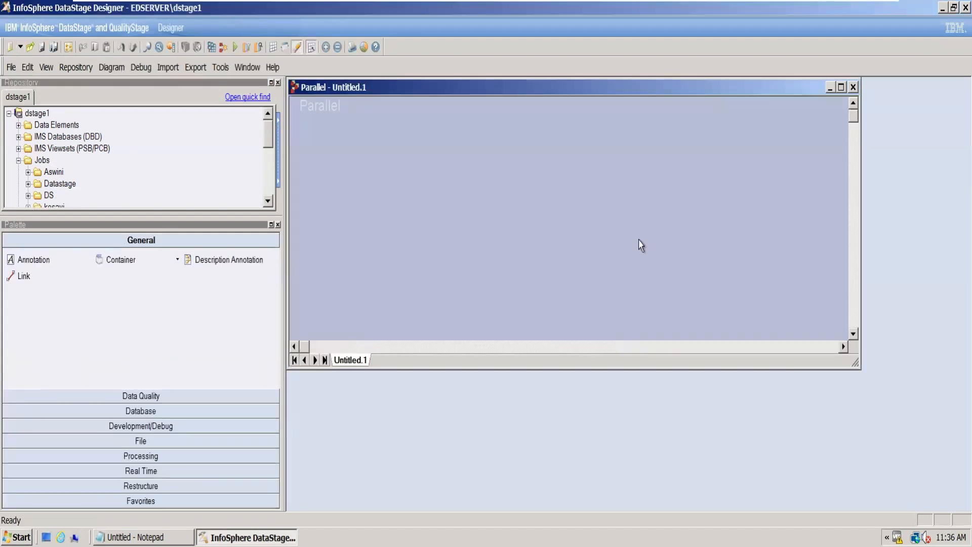
{"action": "left_click", "coordinate": [843, 87]}
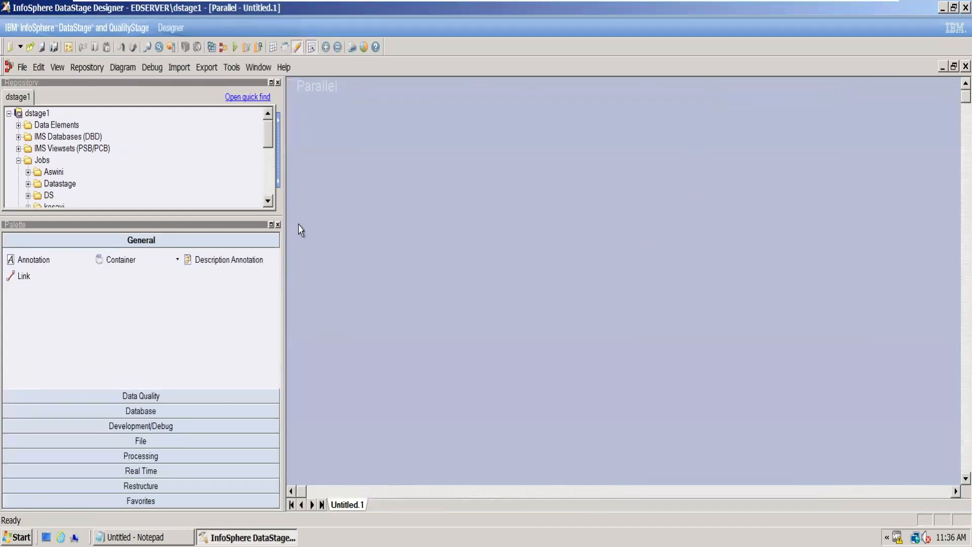
- Place a Transformer stage from the Processing group in the middle of the job canvas
{"action": "left_click_drag", "start_coordinate": [235, 216], "coordinate": [236, 346]}
{"action": "left_click", "coordinate": [149, 457]}
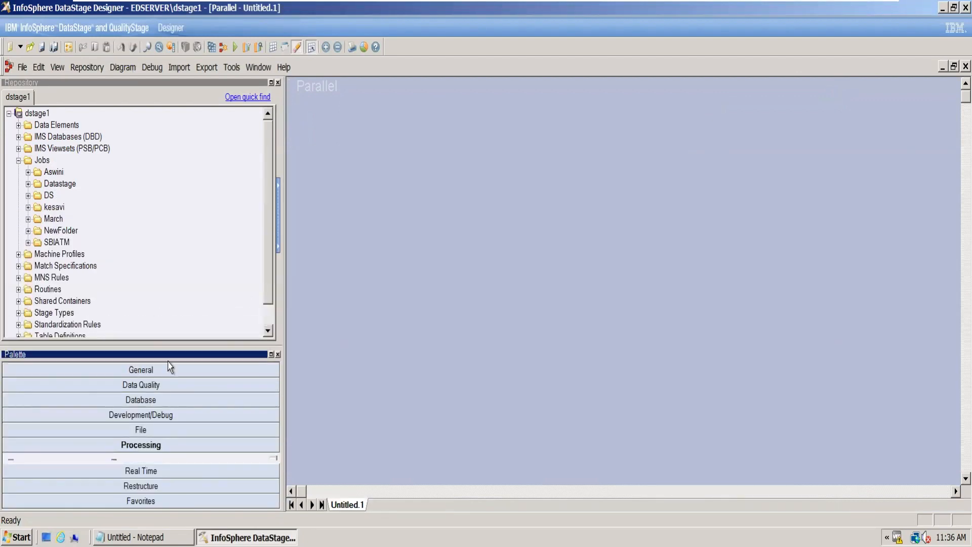
{"action": "left_click_drag", "start_coordinate": [168, 346], "coordinate": [171, 208]}
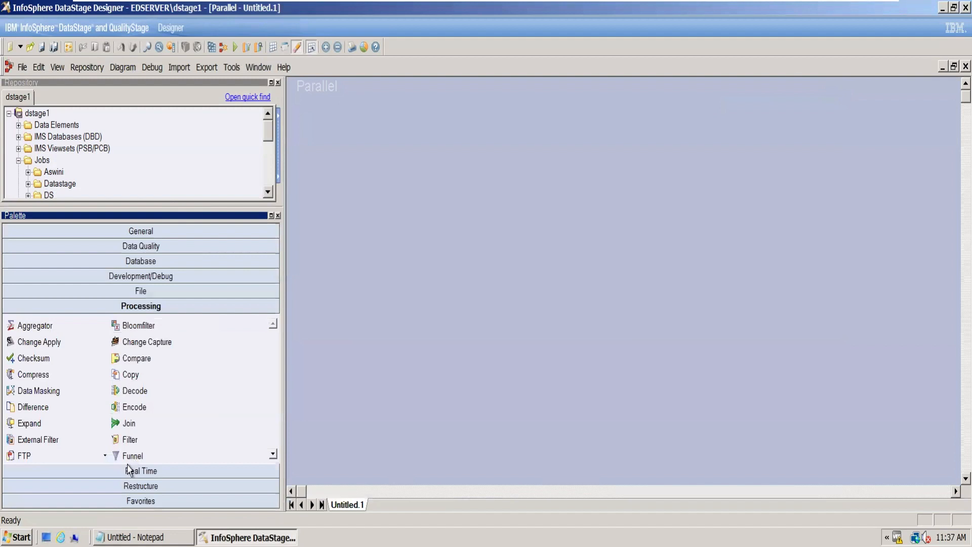
{"action": "left_click", "coordinate": [275, 455]}
{"action": "left_click", "coordinate": [275, 455]}
{"action": "left_click", "coordinate": [275, 454]}
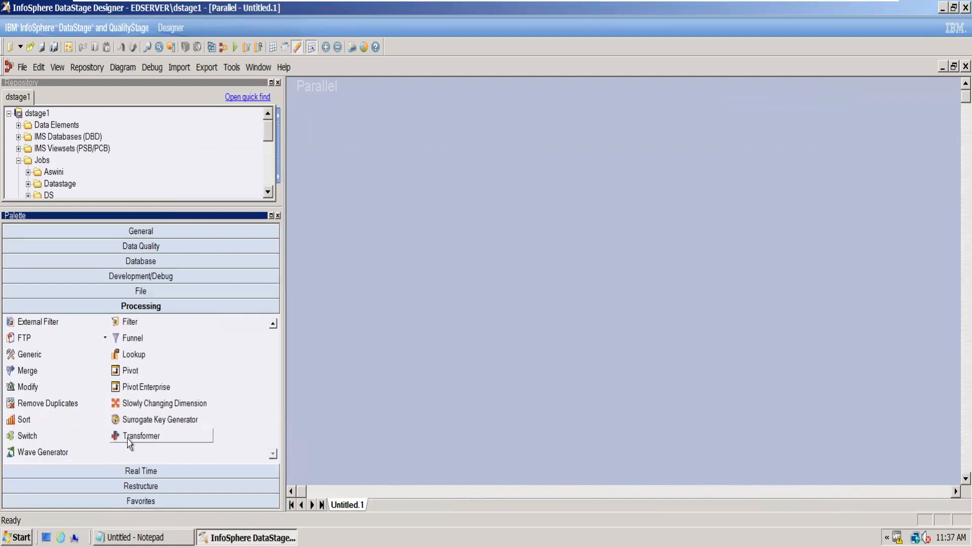
{"action": "left_click_drag", "start_coordinate": [116, 436], "coordinate": [628, 253]}
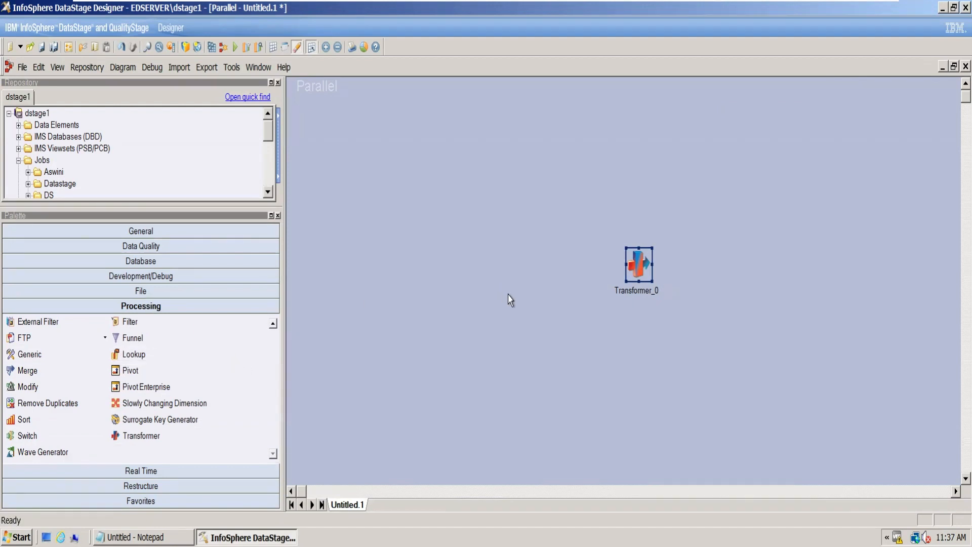
{"action": "left_click", "coordinate": [278, 216]}
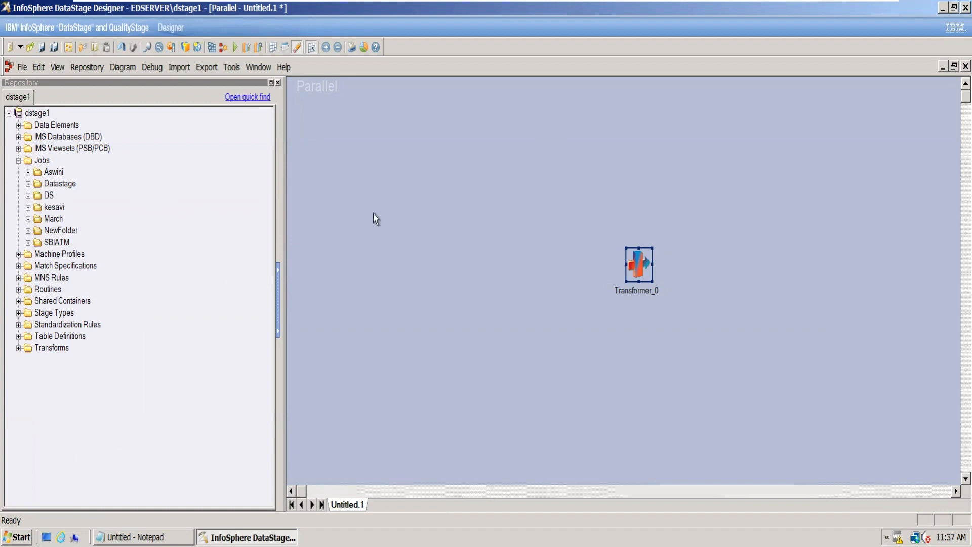
{"action": "left_click", "coordinate": [643, 280]}
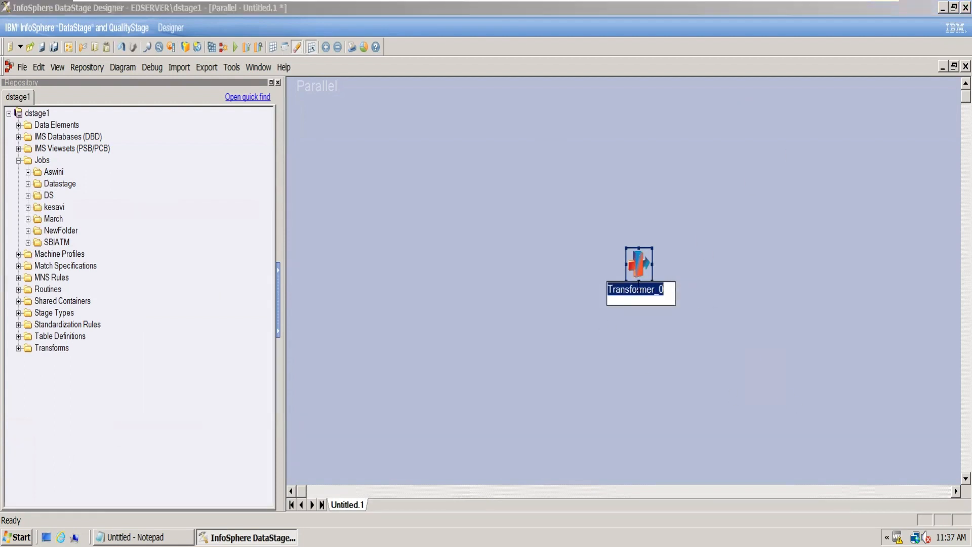
{"action": "left_click", "coordinate": [620, 354]}
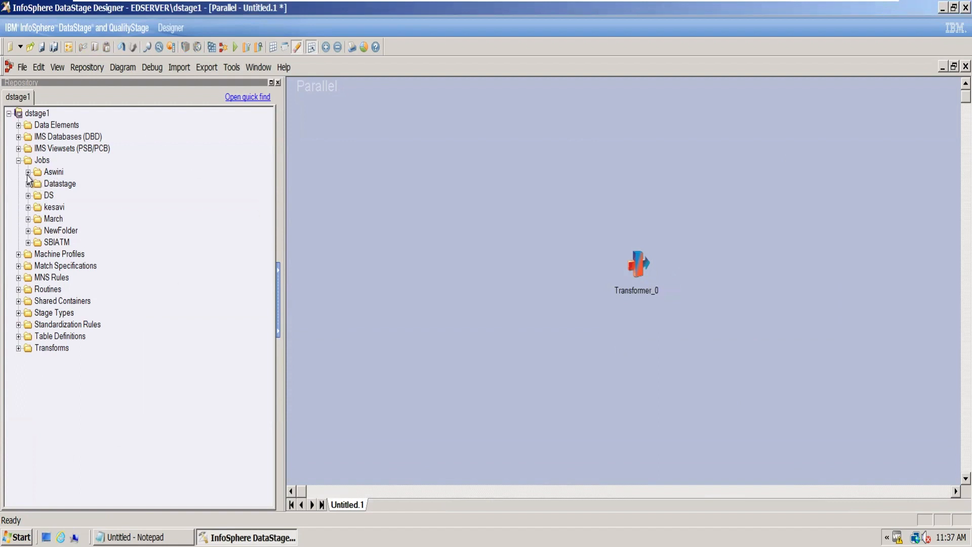
{"action": "left_click", "coordinate": [57, 68]}
{"action": "left_click", "coordinate": [77, 130]}
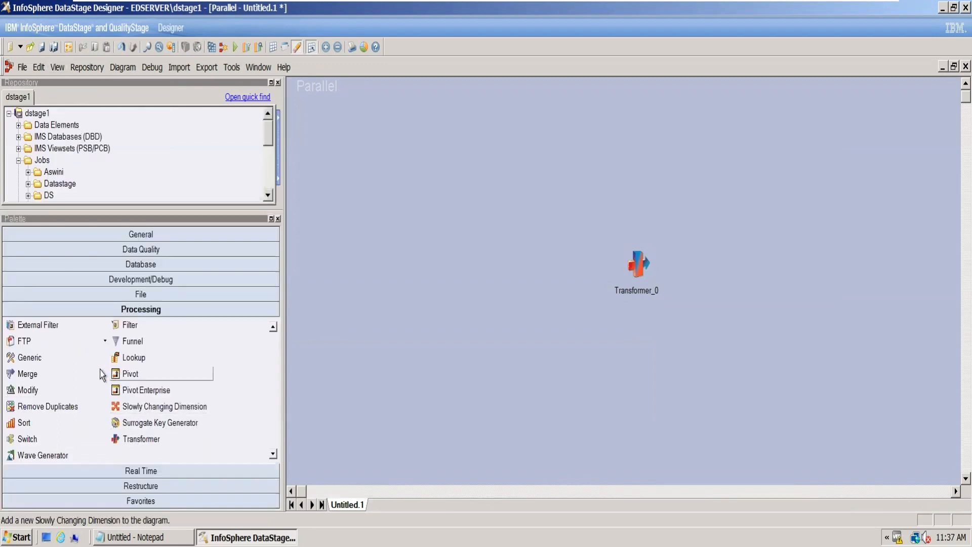
- Add a source Sequential File stage linked into the Transformer, and draw an output link from the Transformer
{"action": "left_click", "coordinate": [122, 297]}
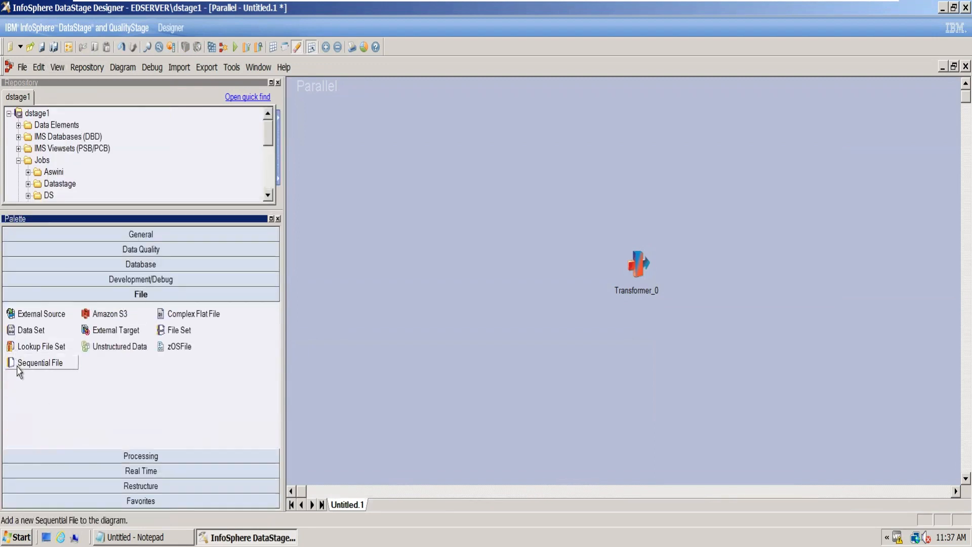
{"action": "mouse_move", "coordinate": [15, 364]}
{"action": "left_mouse_down"}
{"action": "mouse_move", "coordinate": [461, 245]}
{"action": "mouse_move", "coordinate": [790, 269]}
{"action": "mouse_move", "coordinate": [637, 264]}
{"action": "left_mouse_up"}
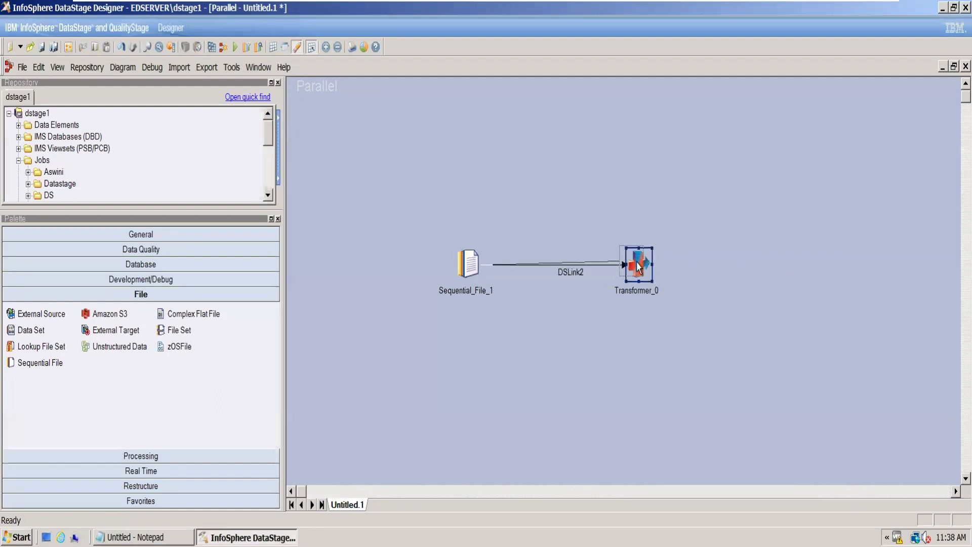
{"action": "left_click", "coordinate": [591, 248]}
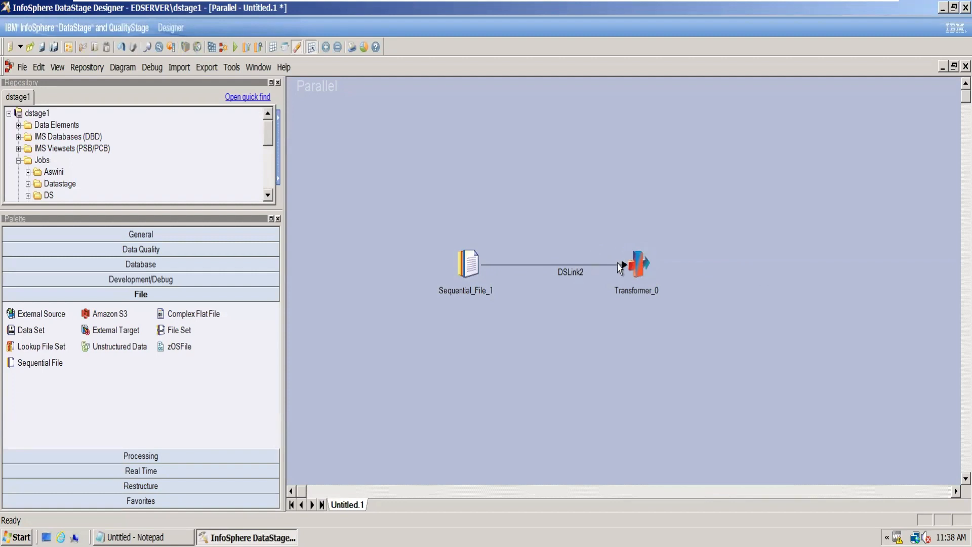
{"action": "left_click_drag", "start_coordinate": [645, 268], "coordinate": [764, 178]}
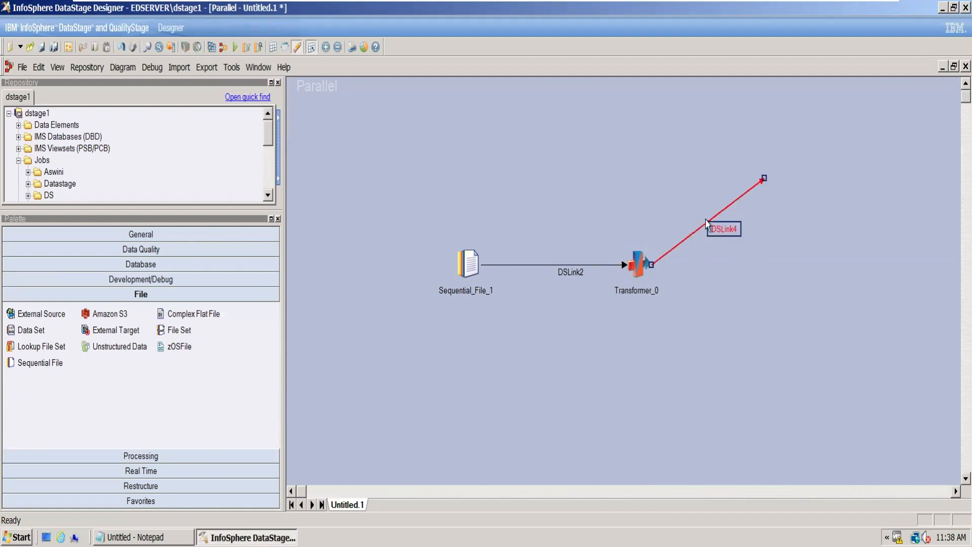
- Open the Transformer stage and examine the constraint settings of its output link, then close it without changes
{"action": "left_click", "coordinate": [648, 271]}
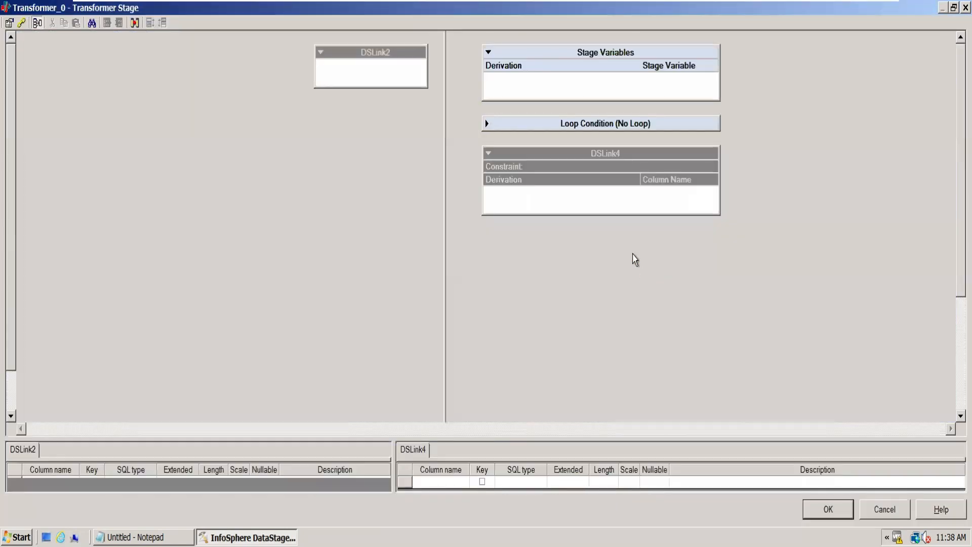
{"action": "double_click", "coordinate": [562, 172]}
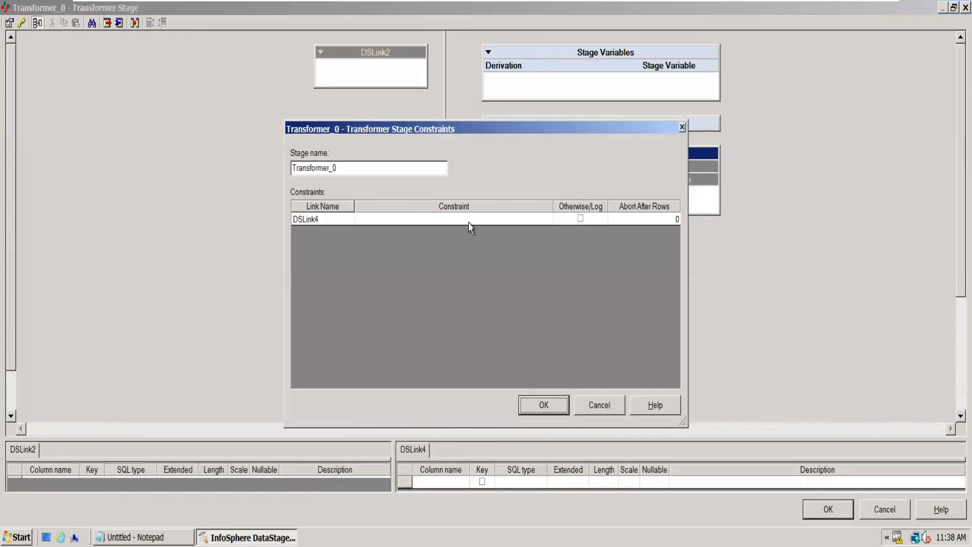
{"action": "left_click", "coordinate": [559, 409]}
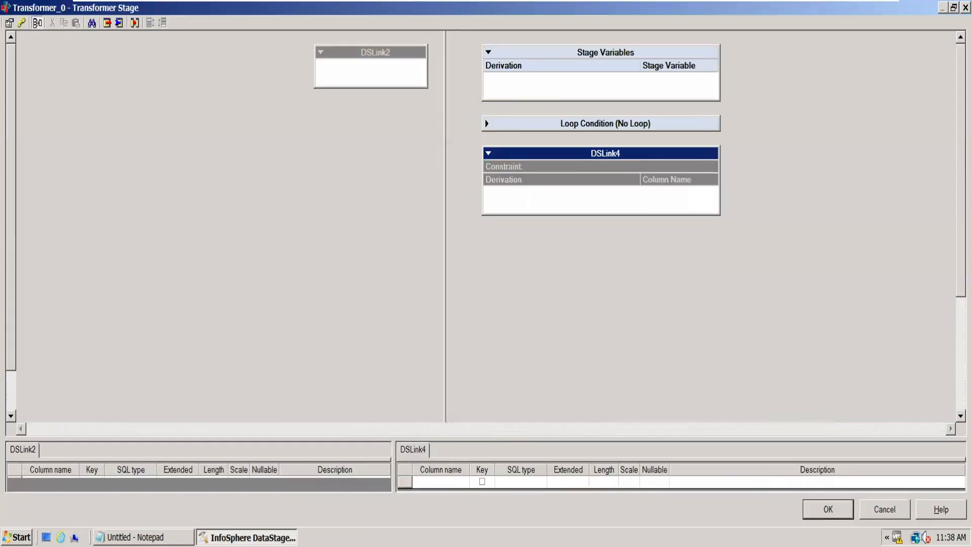
{"action": "left_click", "coordinate": [823, 502]}
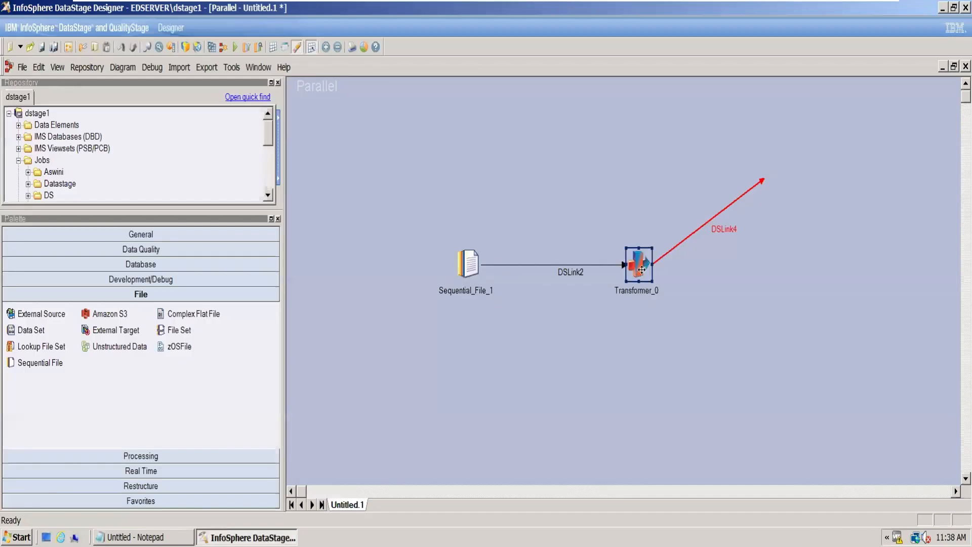
- Move the output link's loose end nearly level with the Transformer and attach a second Sequential File stage as its target
{"action": "left_click", "coordinate": [753, 189]}
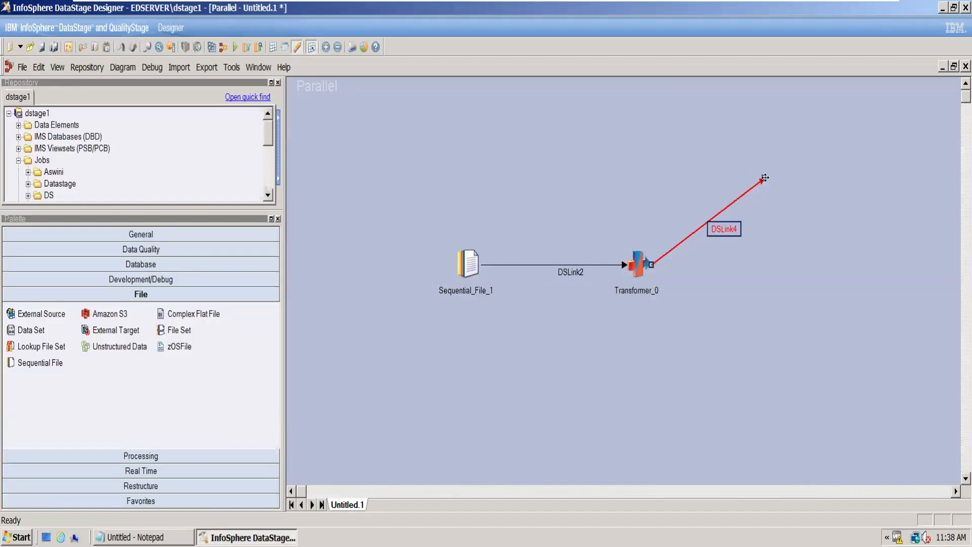
{"action": "left_click_drag", "start_coordinate": [764, 179], "coordinate": [793, 256]}
{"action": "double_click", "coordinate": [466, 272]}
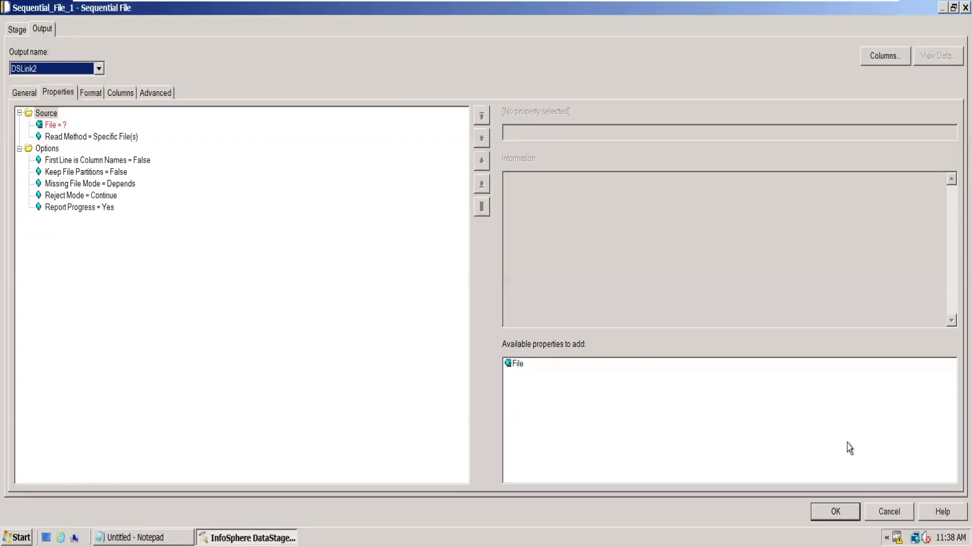
{"action": "left_click", "coordinate": [834, 512]}
{"action": "left_click_drag", "start_coordinate": [31, 371], "coordinate": [794, 263]}
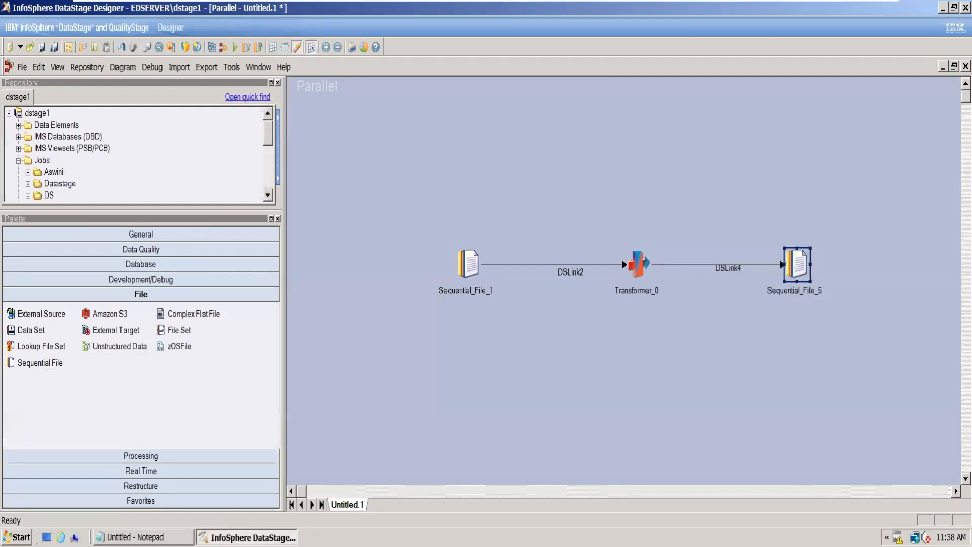
- Minimize the open windows and review the employee records in Employee_Full.txt from the desktop's March folder
{"action": "left_click", "coordinate": [142, 538]}
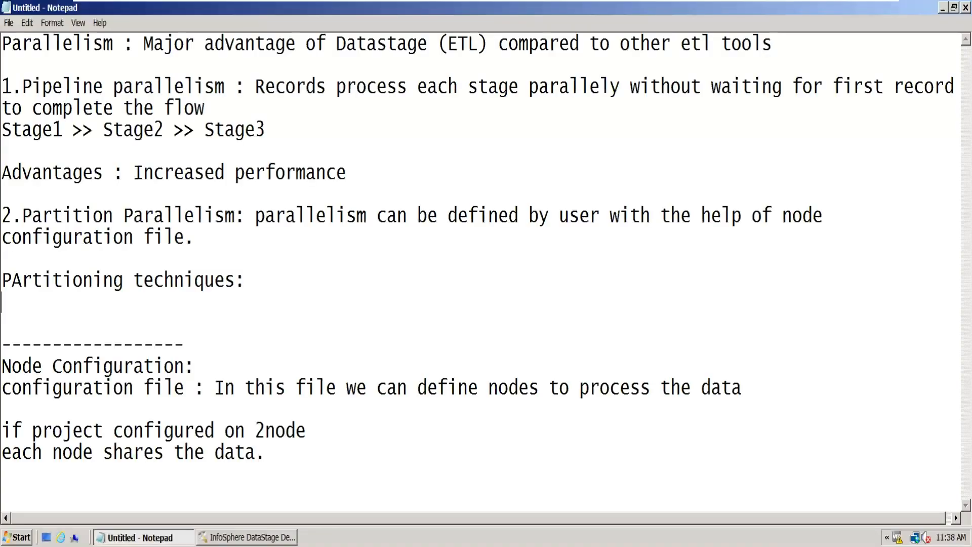
{"action": "left_click", "coordinate": [942, 8]}
{"action": "left_click", "coordinate": [943, 8]}
{"action": "left_click", "coordinate": [600, 169]}
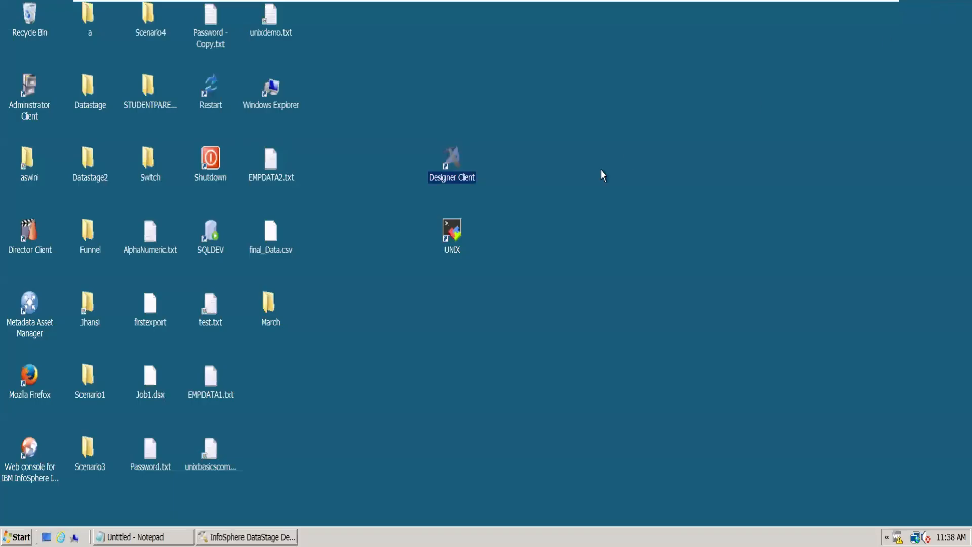
{"action": "double_click", "coordinate": [278, 312]}
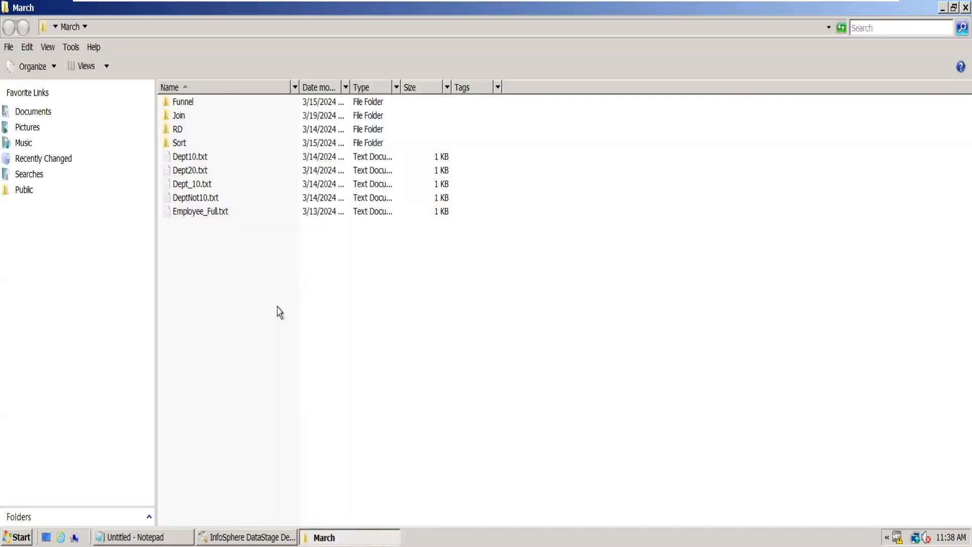
{"action": "double_click", "coordinate": [215, 213]}
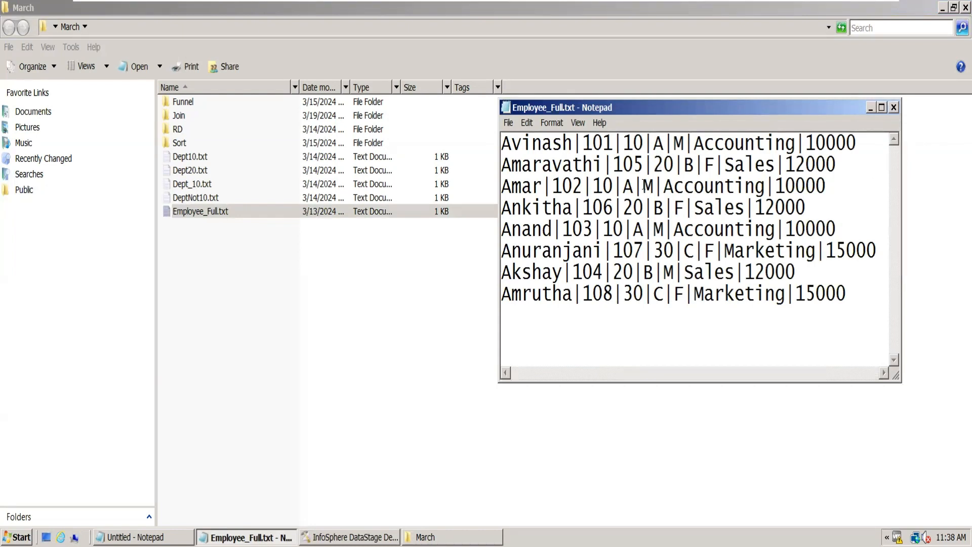
{"action": "left_click", "coordinate": [894, 107]}
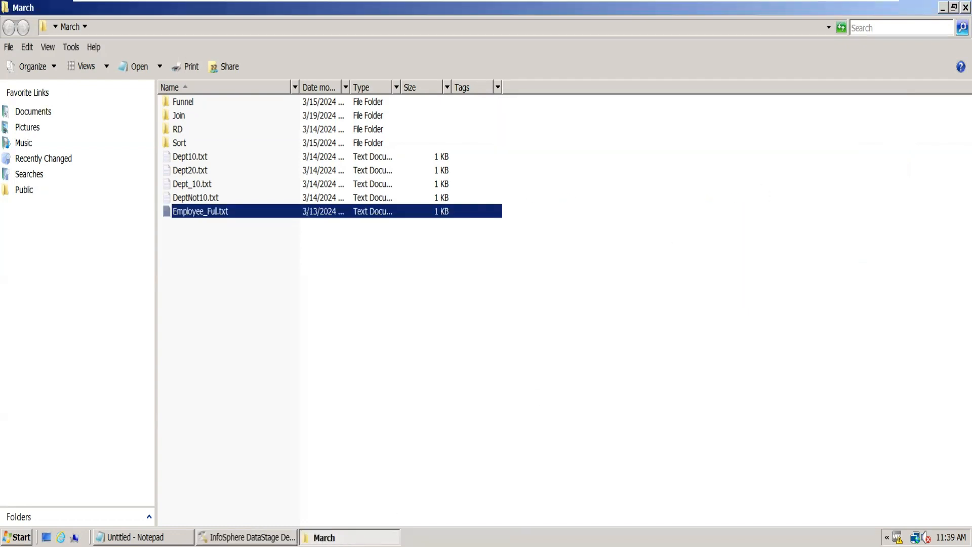
- Copy the March folder's full path and switch back to DataStage Designer
{"action": "left_click", "coordinate": [251, 26]}
{"action": "key", "text": "ctrl+c"}
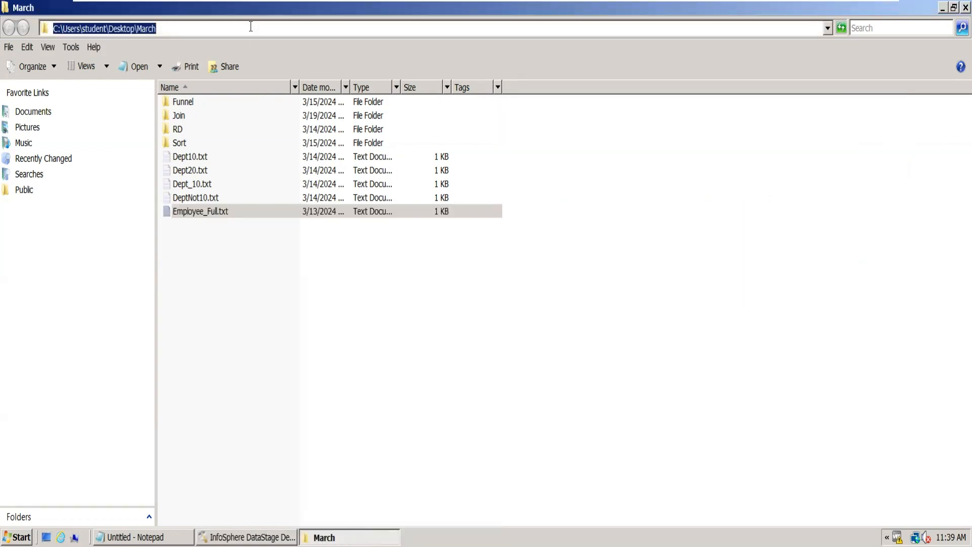
{"action": "left_click", "coordinate": [246, 537]}
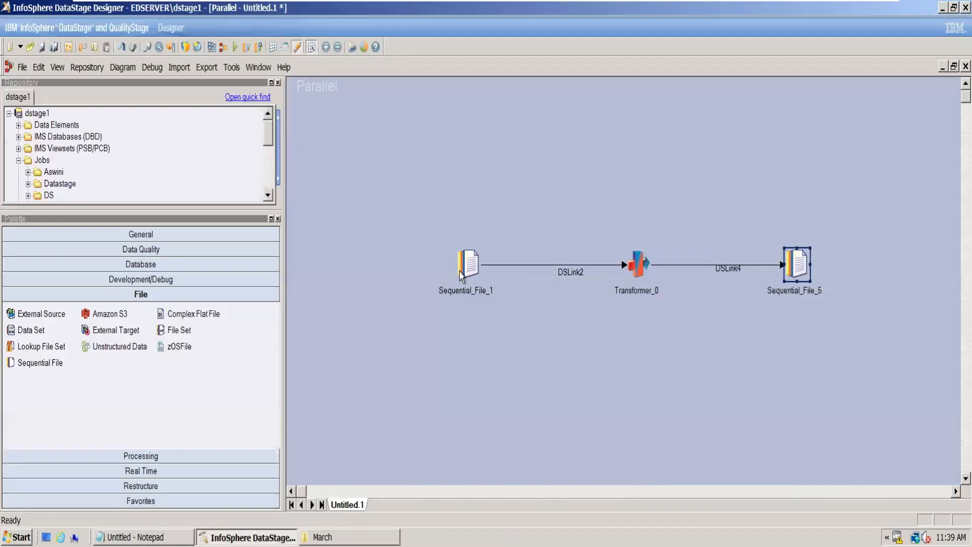
- Open the source Sequential File stage and set its file path to C:\Users\student\Desktop\March\Employee_Full.txt
{"action": "double_click", "coordinate": [468, 263]}
{"action": "left_click", "coordinate": [57, 125]}
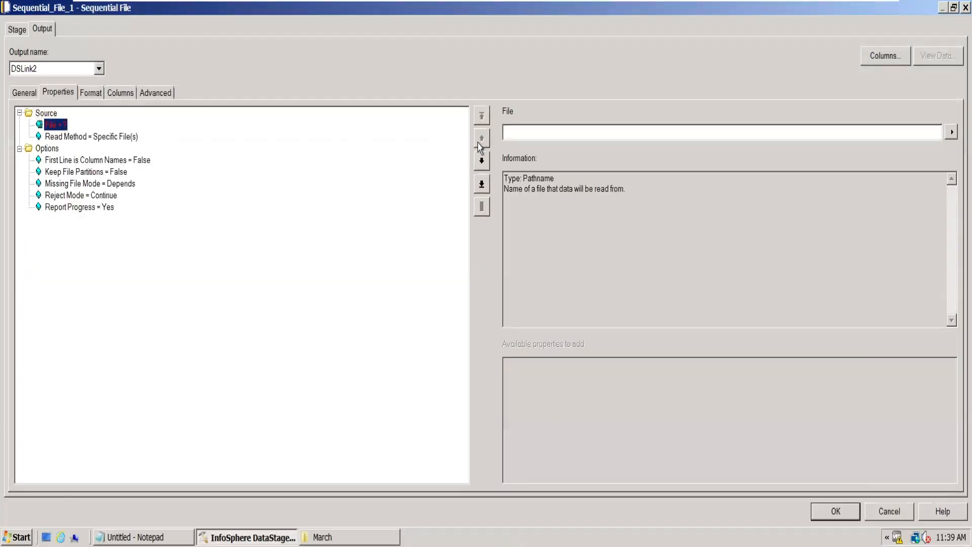
{"action": "left_click", "coordinate": [526, 131]}
{"action": "key", "text": "ctrl+v"}
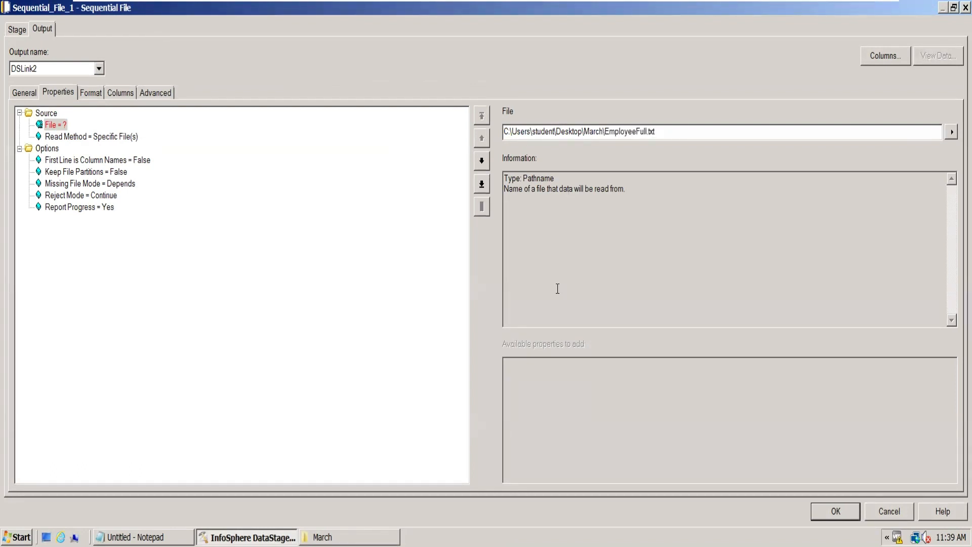
{"action": "left_click", "coordinate": [349, 537]}
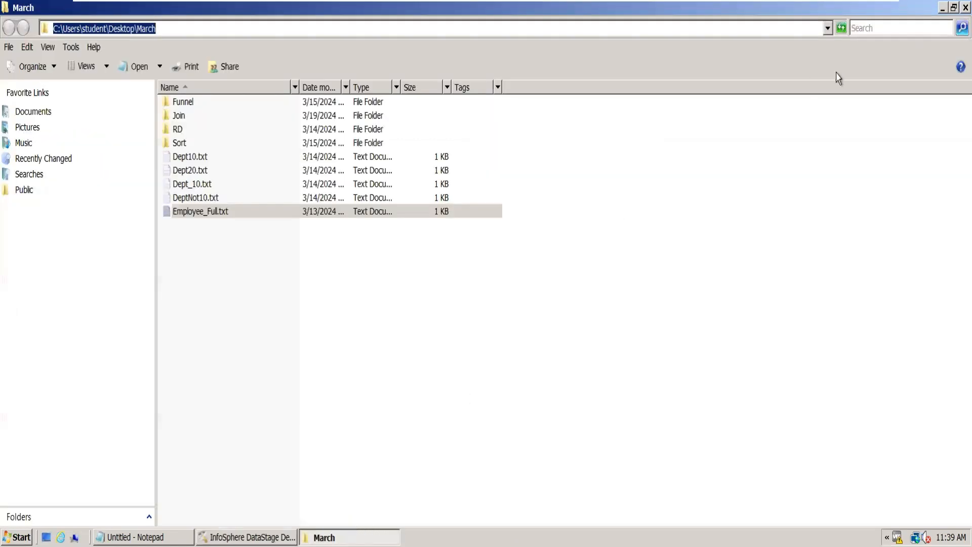
{"action": "left_click", "coordinate": [942, 8]}
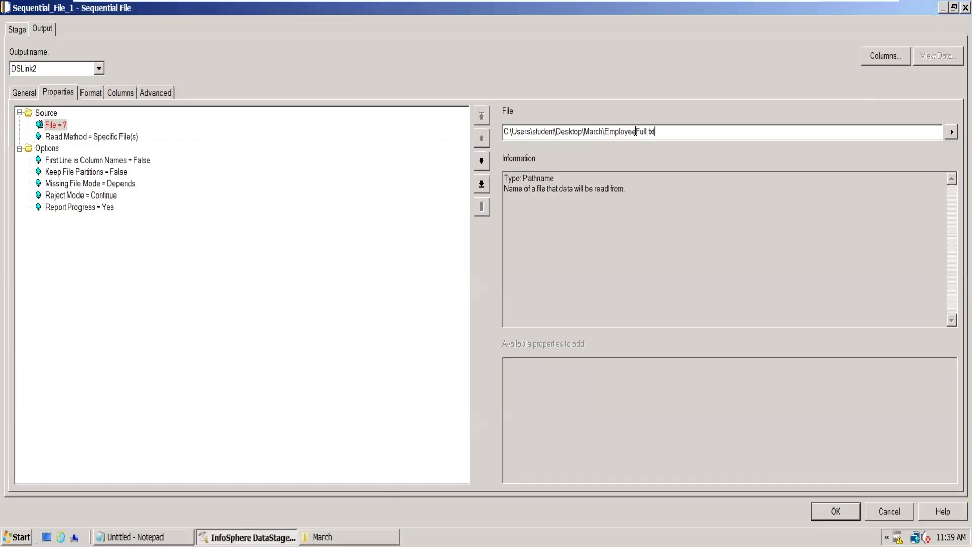
{"action": "left_click", "coordinate": [636, 132]}
{"action": "type", "text": "_"}
- Check in Employee_Full.txt whether the first line holds column names, and return to the source stage's properties
{"action": "left_click", "coordinate": [112, 160]}
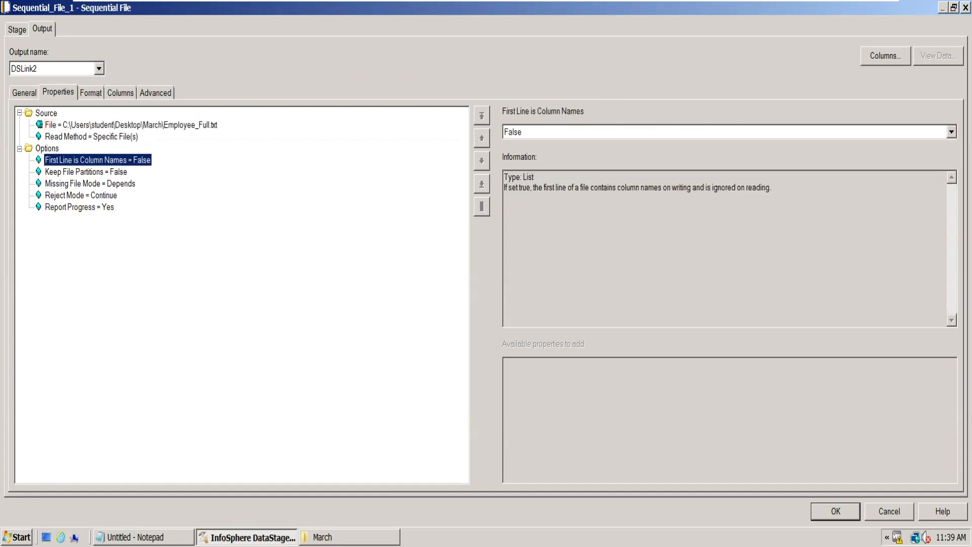
{"action": "left_click", "coordinate": [349, 537]}
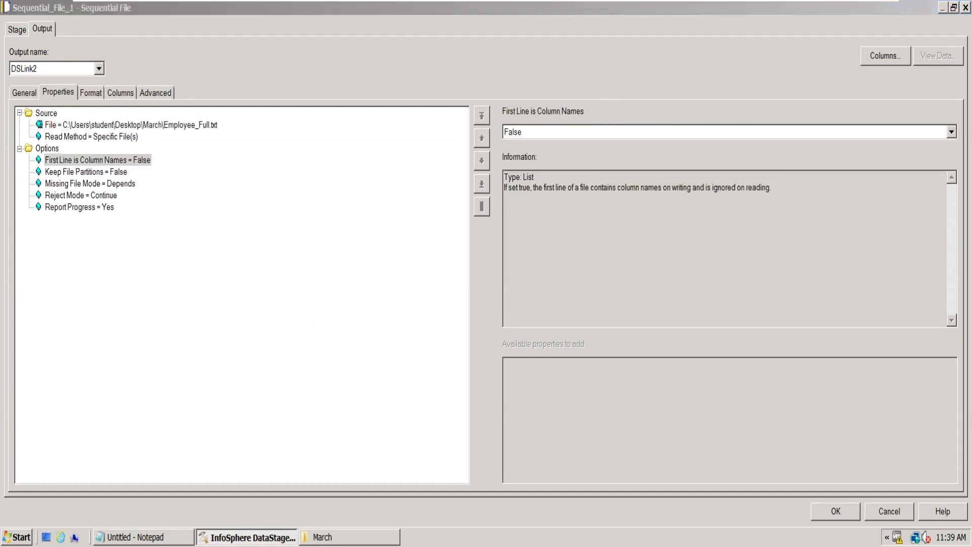
{"action": "left_click", "coordinate": [355, 537]}
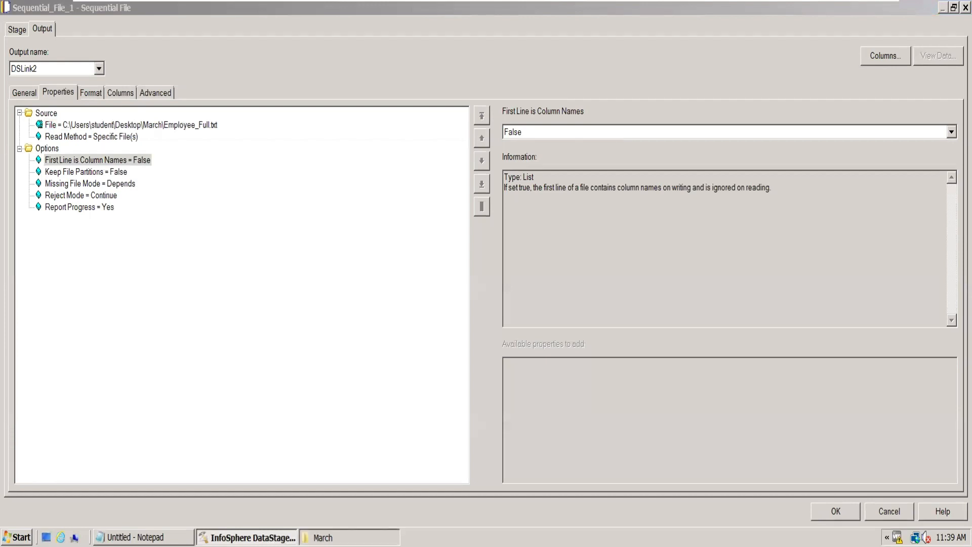
{"action": "double_click", "coordinate": [218, 212]}
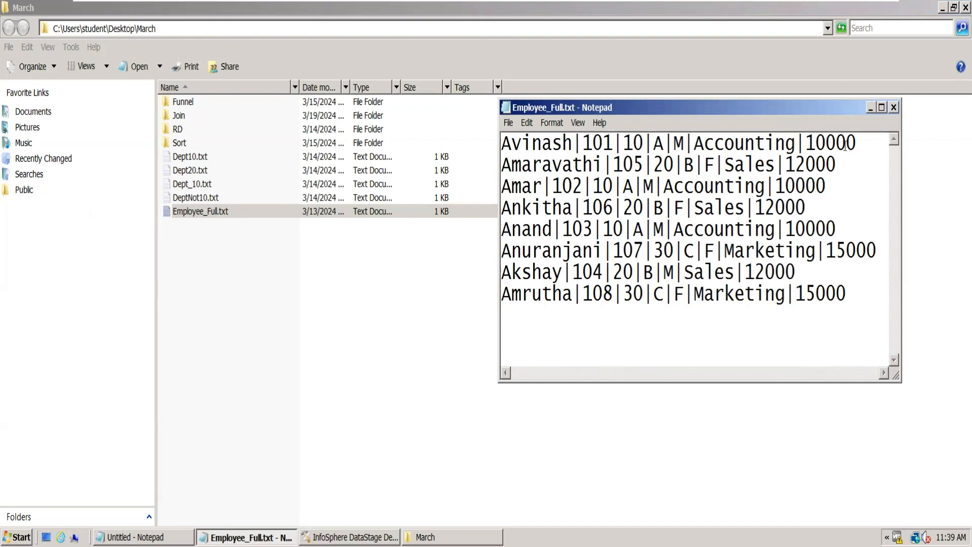
{"action": "left_click", "coordinate": [425, 536]}
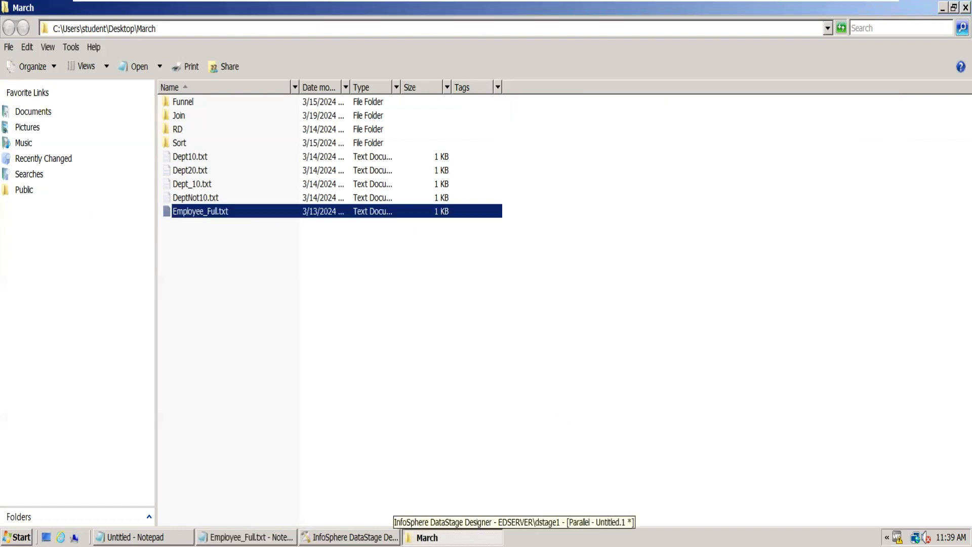
{"action": "left_click", "coordinate": [355, 537]}
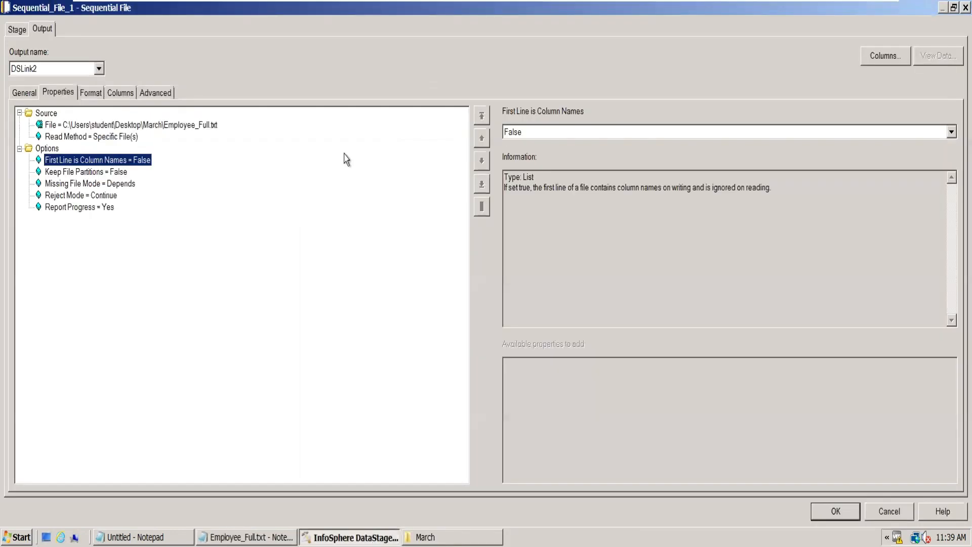
- In the source stage's format settings, set the field delimiter to | and the quote to none
{"action": "left_click", "coordinate": [94, 93]}
{"action": "left_click", "coordinate": [87, 160]}
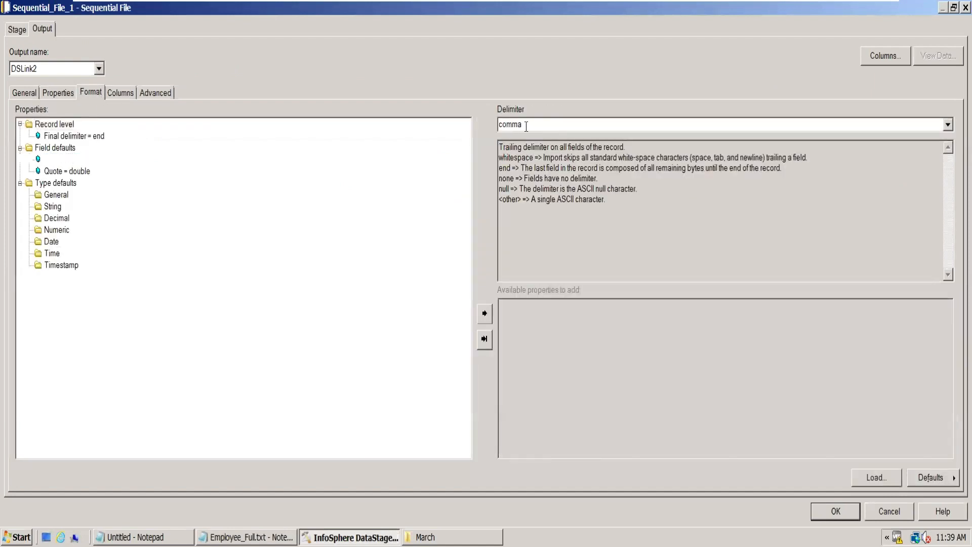
{"action": "double_click", "coordinate": [510, 124]}
{"action": "type", "text": "|"}
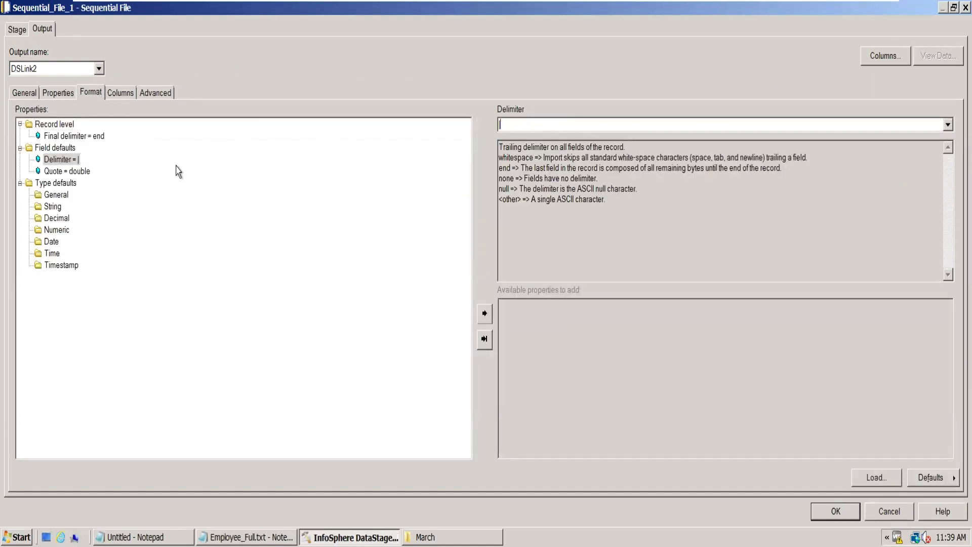
{"action": "left_click", "coordinate": [81, 171]}
{"action": "left_click", "coordinate": [948, 126]}
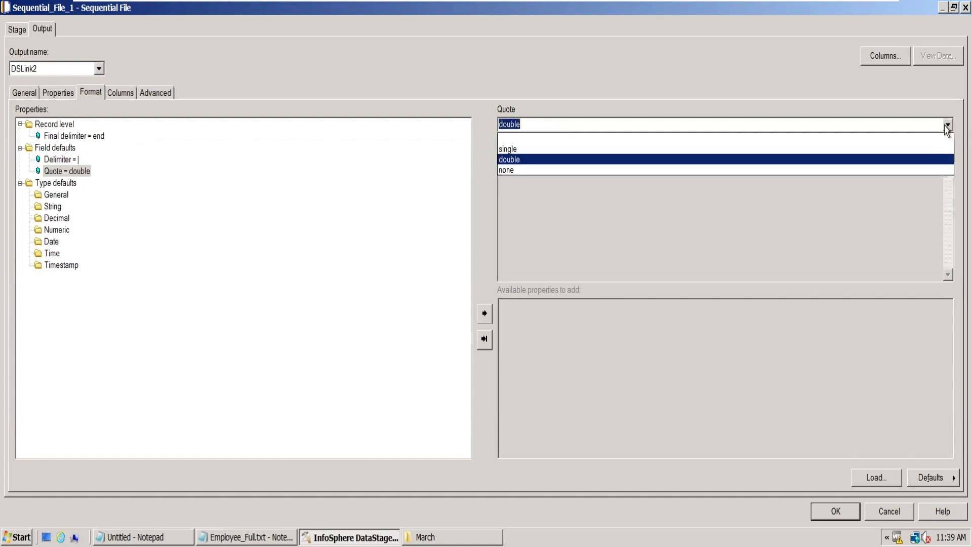
{"action": "left_click", "coordinate": [558, 170]}
- Examine the StudentColumns table definition in the March folder as a column source, and close it without loading its columns
{"action": "left_click", "coordinate": [120, 96]}
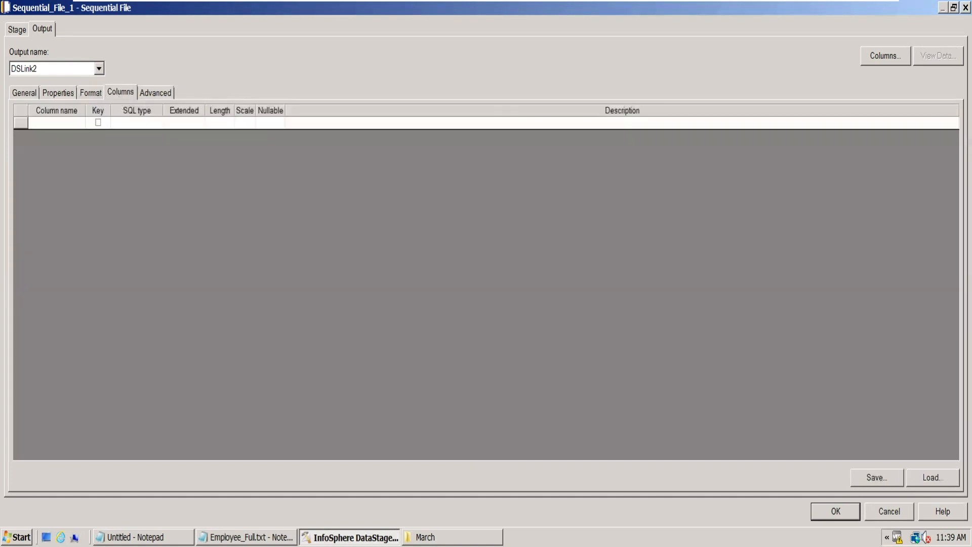
{"action": "left_click", "coordinate": [933, 478]}
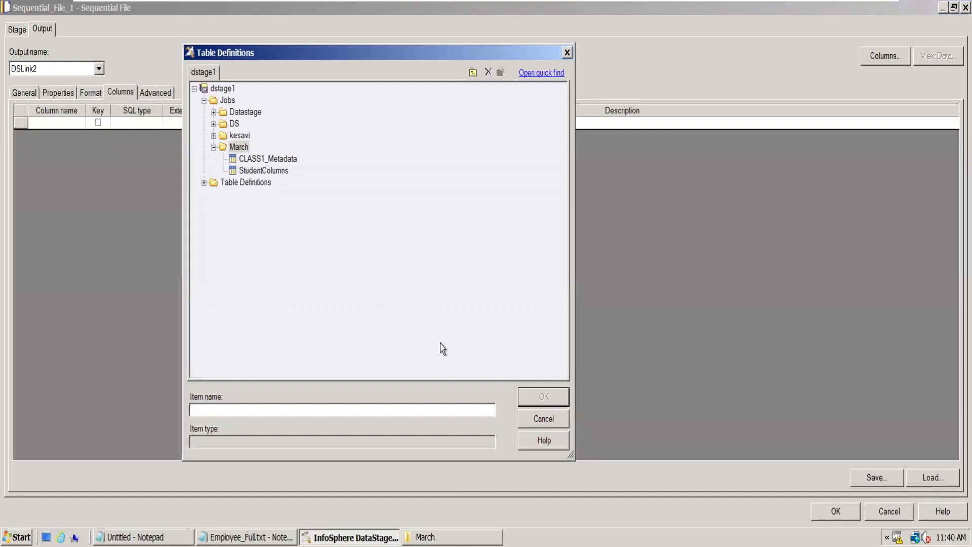
{"action": "double_click", "coordinate": [264, 170]}
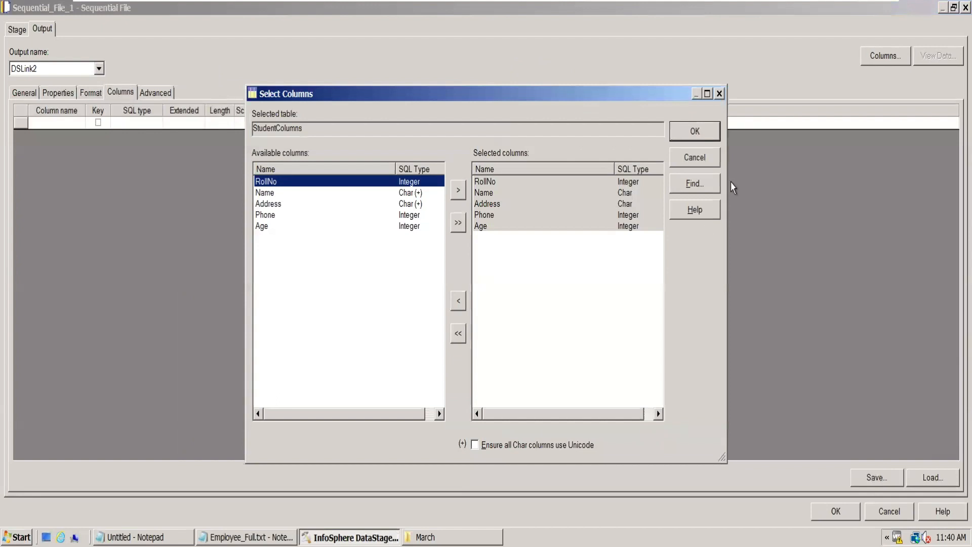
{"action": "left_click", "coordinate": [703, 158]}
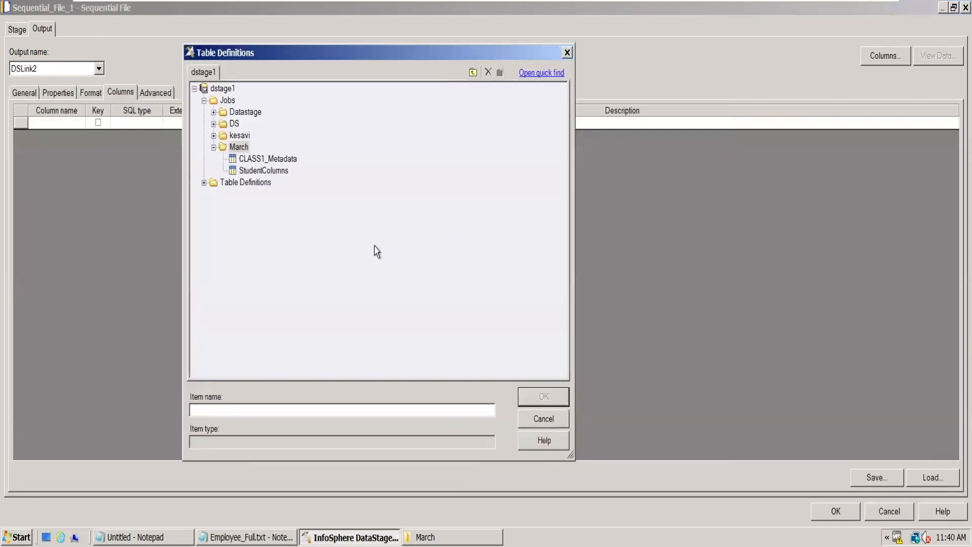
{"action": "left_click", "coordinate": [567, 52]}
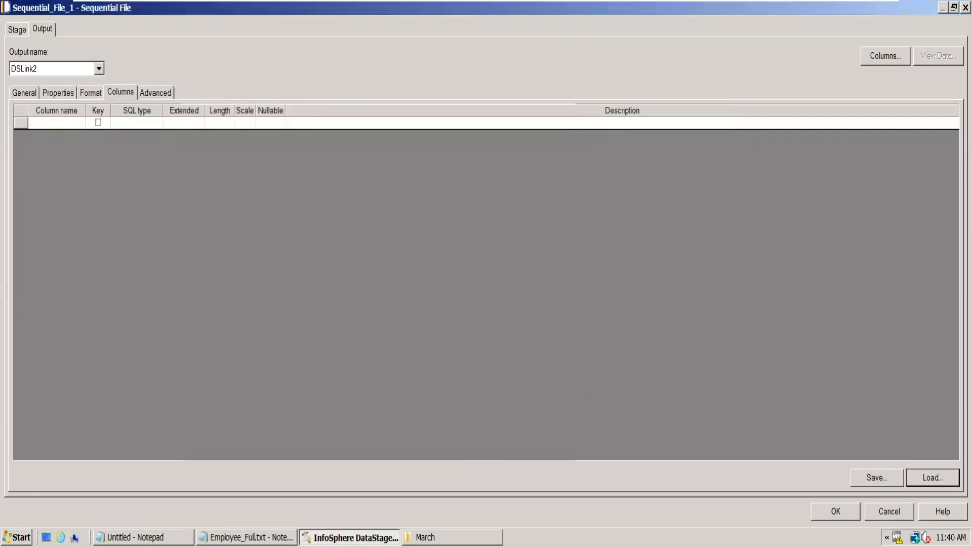
- Consult the employee file's records and define the first two source columns as EmpName and EmpID
{"action": "key", "text": "alt+Tab"}
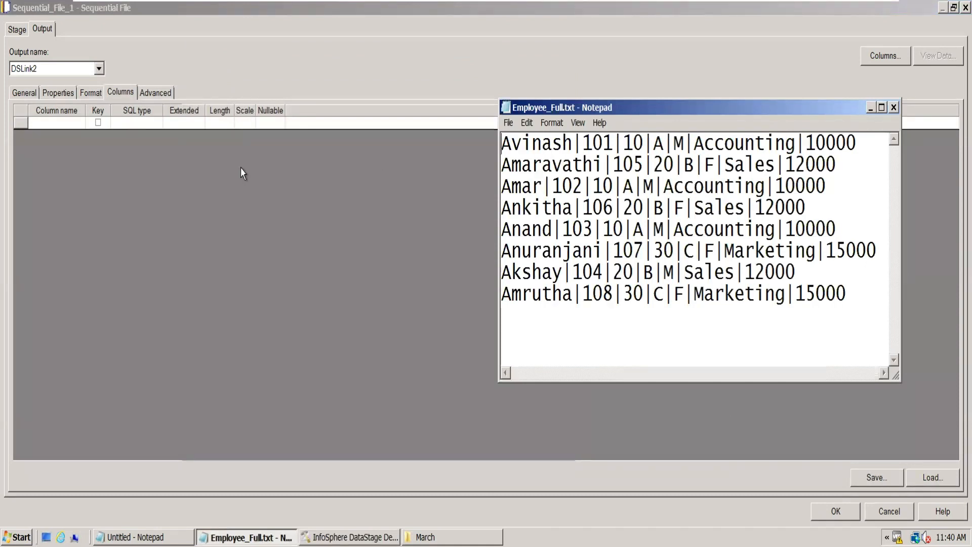
{"action": "left_click", "coordinate": [49, 122]}
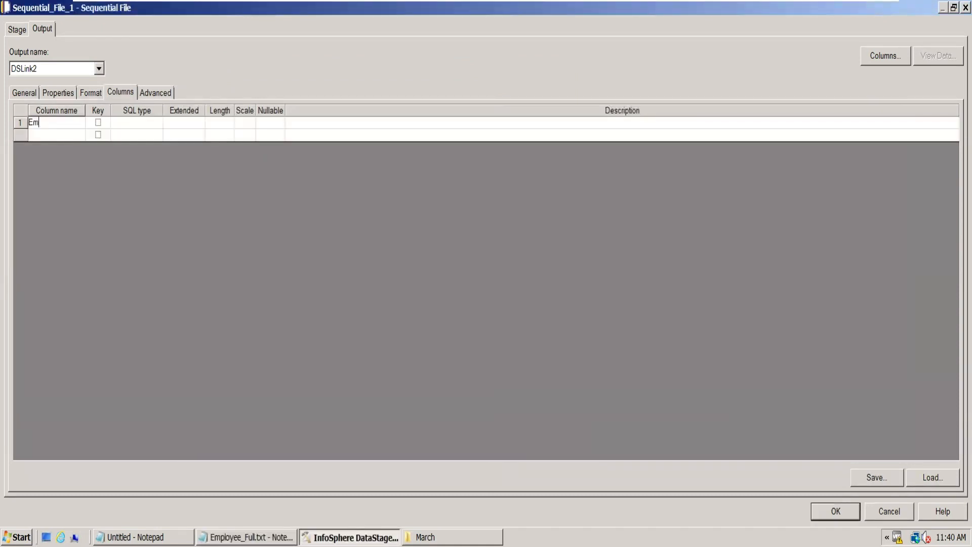
{"action": "left_click", "coordinate": [44, 135]}
{"action": "type", "text": "EmpID"}
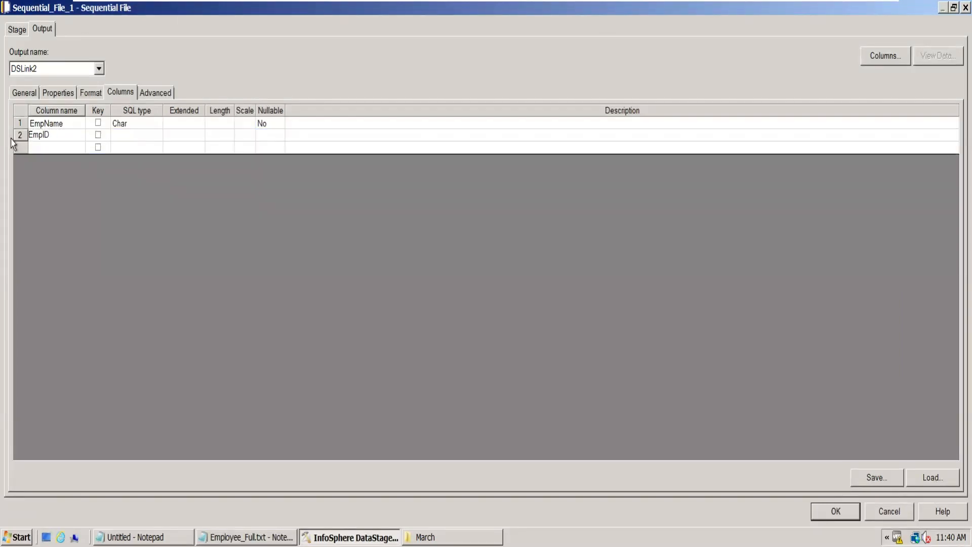
- Add a third column named DeptID to match the field order of the employee file
{"action": "left_click", "coordinate": [59, 152]}
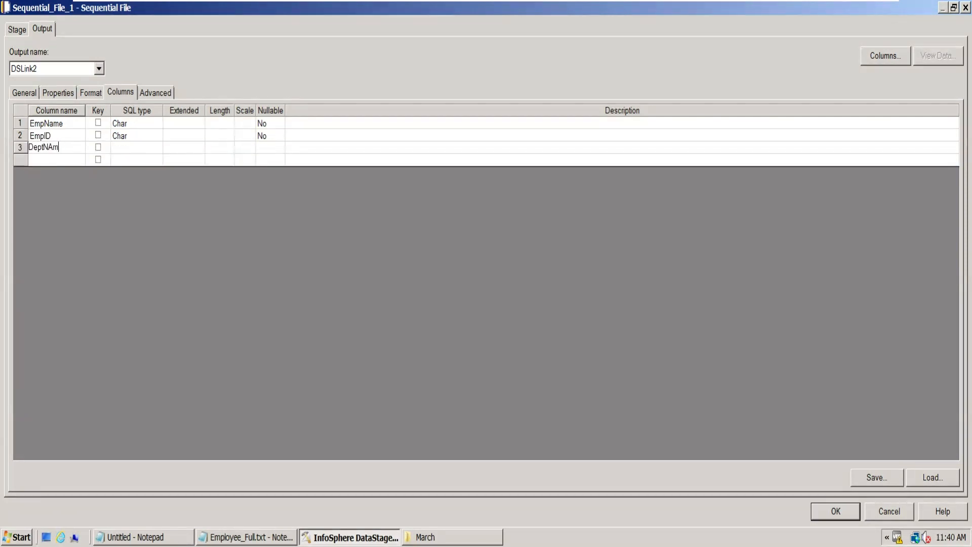
{"action": "type", "text": "DeptName"}
{"action": "key", "text": "alt+Tab"}
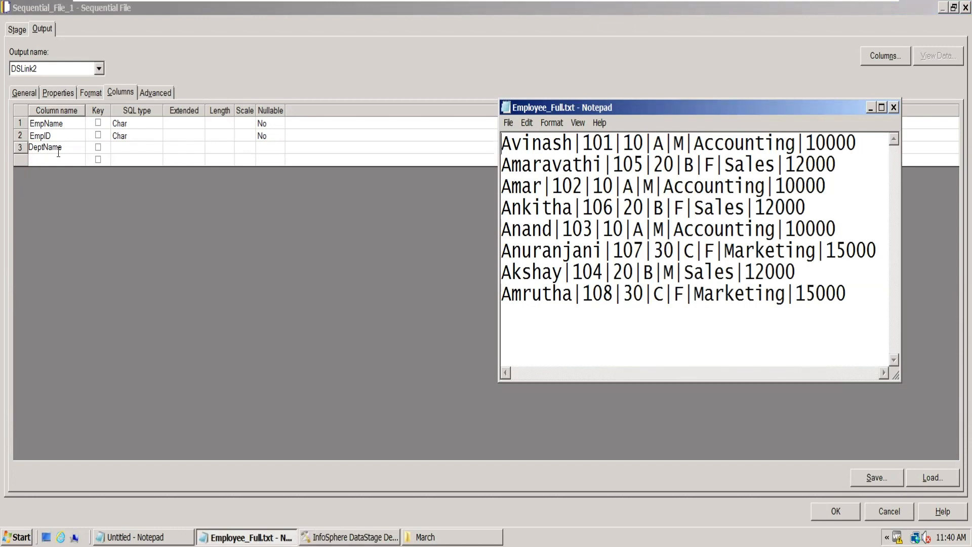
{"action": "left_click", "coordinate": [64, 146]}
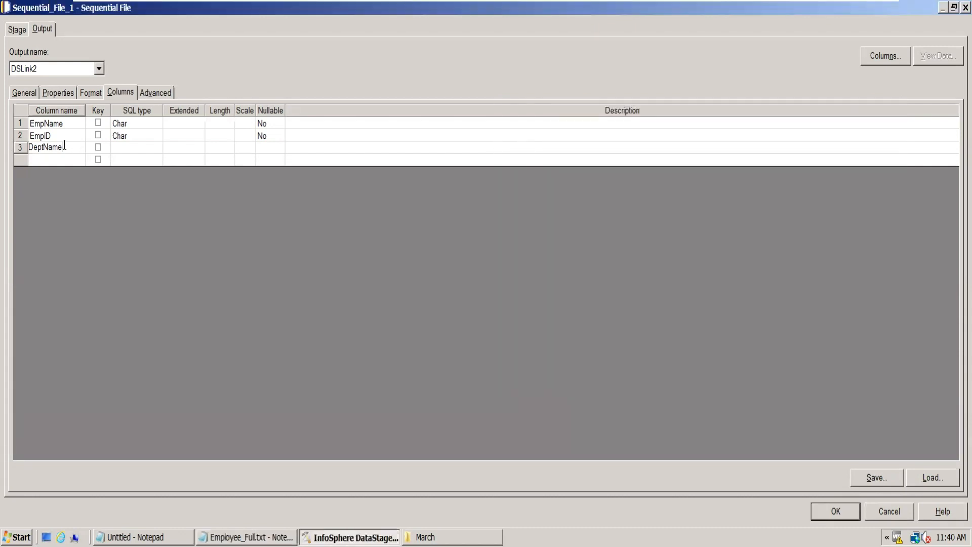
{"action": "key", "text": "BackSpace"}
{"action": "key", "text": "BackSpace"}
{"action": "key", "text": "BackSpace"}
{"action": "key", "text": "BackSpace"}
{"action": "key", "text": "BackSpace"}
{"action": "type", "text": "tID"}
- Add the fourth and fifth columns, Category and Gender, to the source column list
{"action": "left_click", "coordinate": [56, 160]}
{"action": "type", "text": "Ca"}
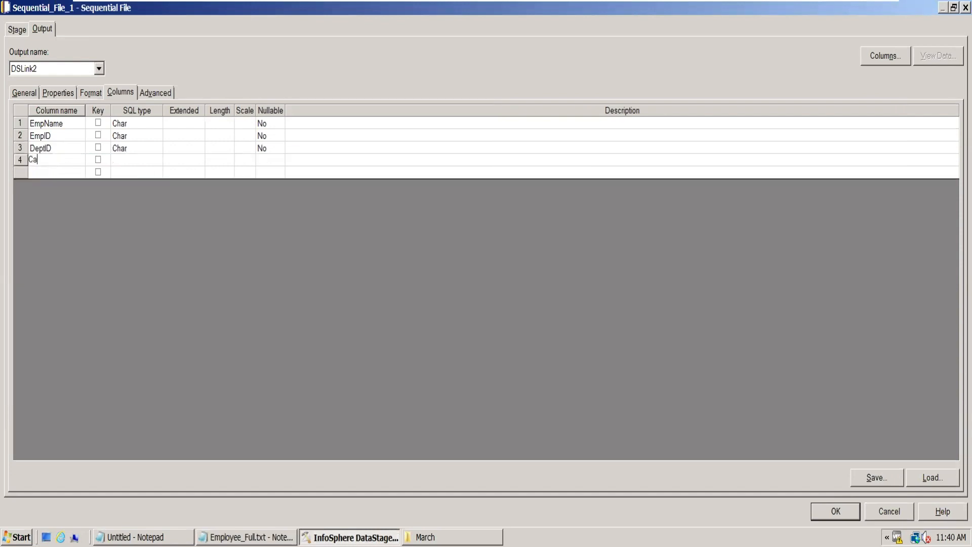
{"action": "type", "text": "tegory"}
{"action": "left_click", "coordinate": [40, 175]}
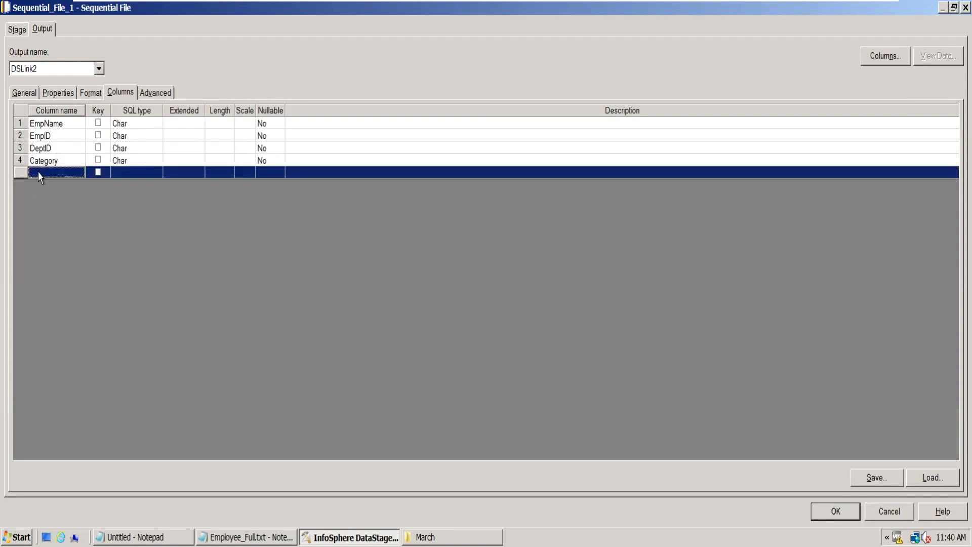
{"action": "left_click", "coordinate": [39, 172]}
{"action": "type", "text": "Gender"}
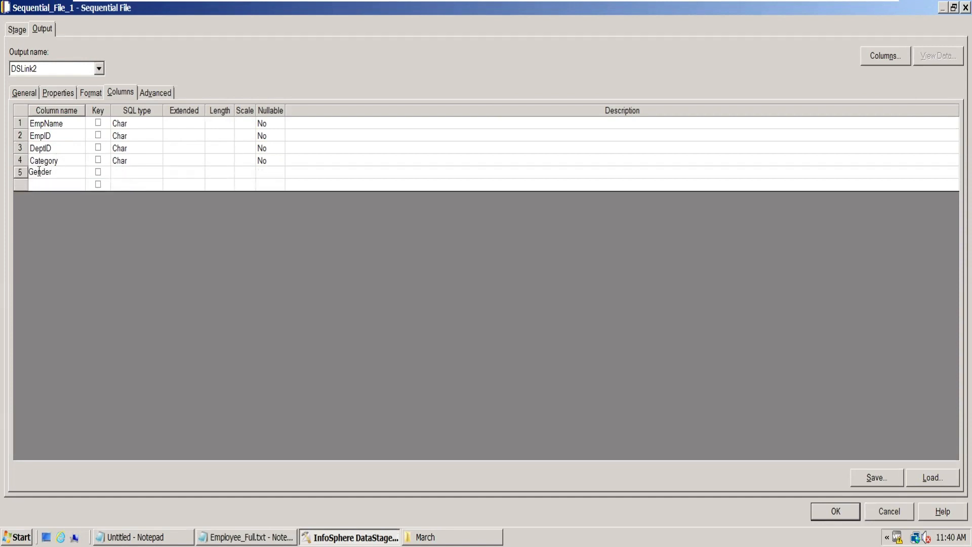
- Check the remaining fields in the employee file and add the columns DeptName and Salary
{"action": "key", "text": "alt+Tab"}
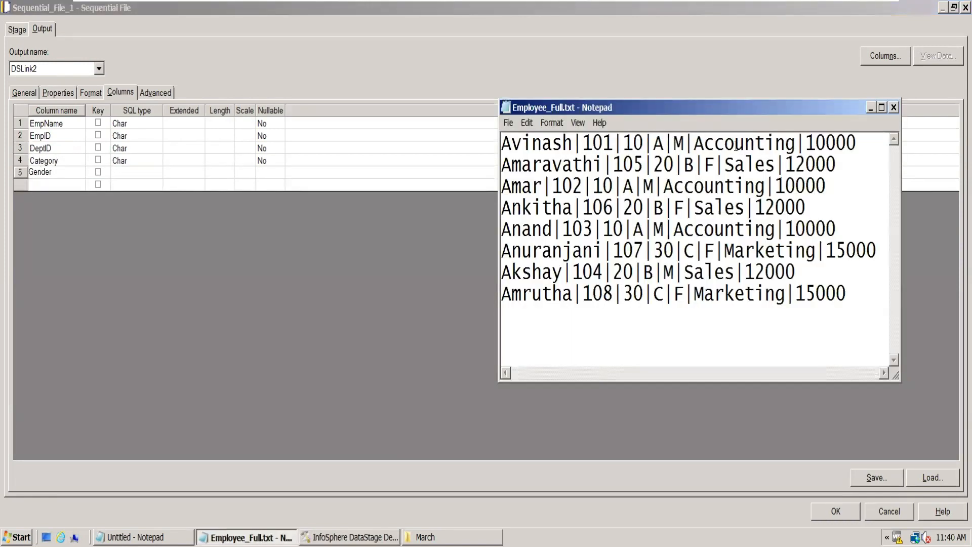
{"action": "key", "text": "alt+Tab"}
{"action": "left_click", "coordinate": [43, 185]}
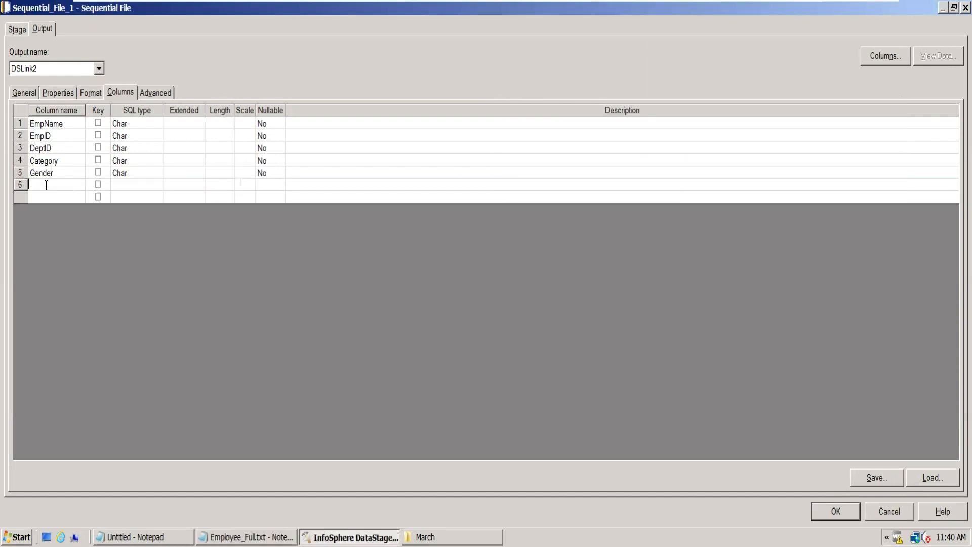
{"action": "type", "text": "DeptNAme"}
{"action": "key", "text": "BackSpace"}
{"action": "key", "text": "BackSpace"}
{"action": "key", "text": "BackSpace"}
{"action": "type", "text": "ame"}
{"action": "left_click", "coordinate": [35, 195]}
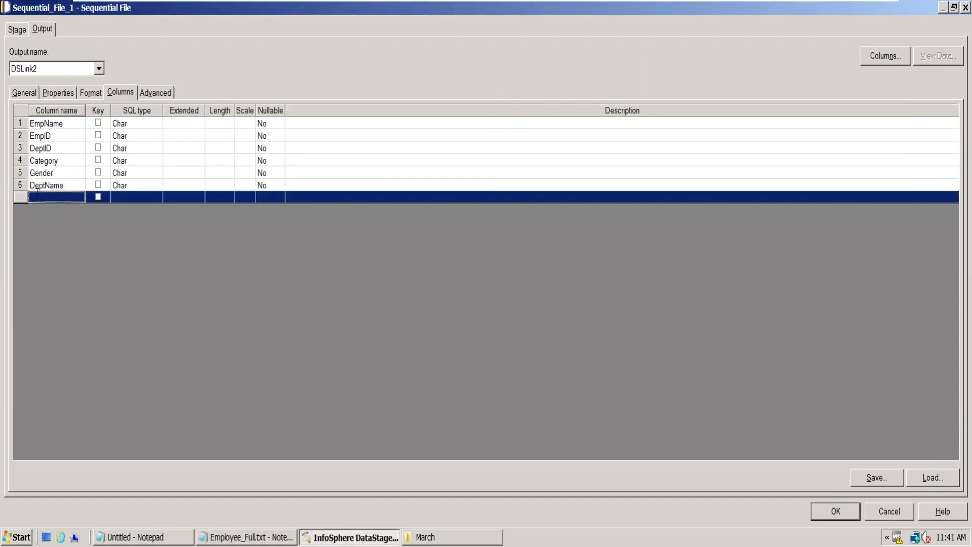
{"action": "type", "text": "Salary"}
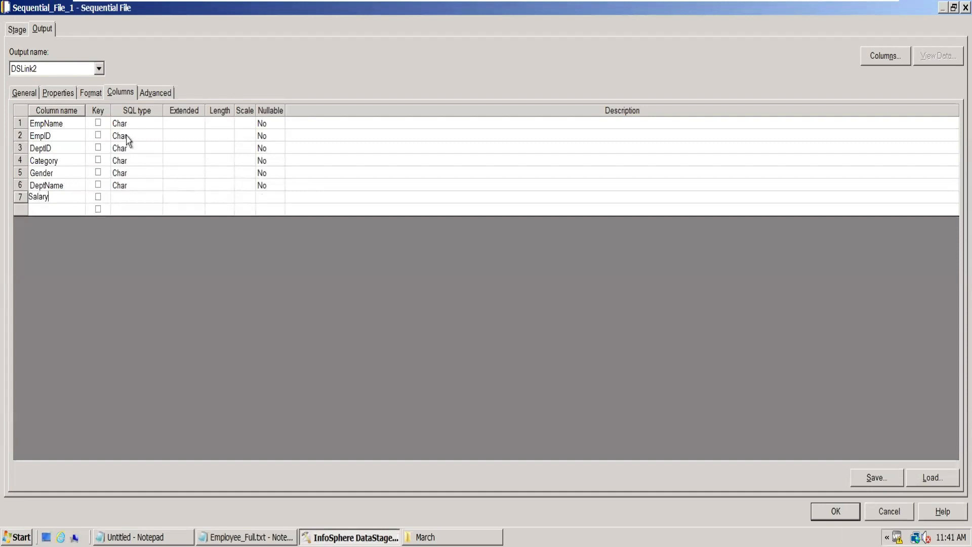
- Set the SQL type of the EmpID, DeptID and Salary columns to Integer
{"action": "left_click", "coordinate": [127, 137]}
{"action": "key", "text": "i"}
{"action": "left_click", "coordinate": [135, 148]}
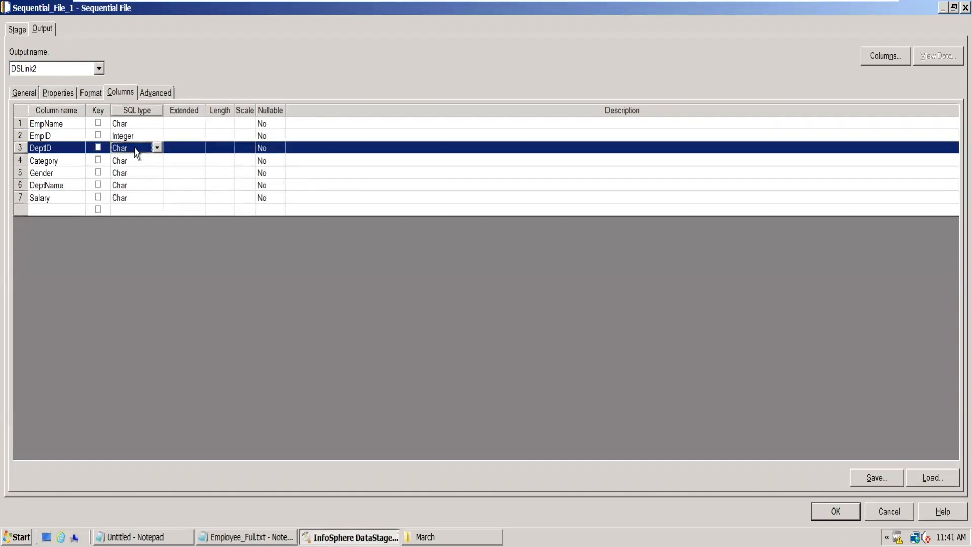
{"action": "key", "text": "i"}
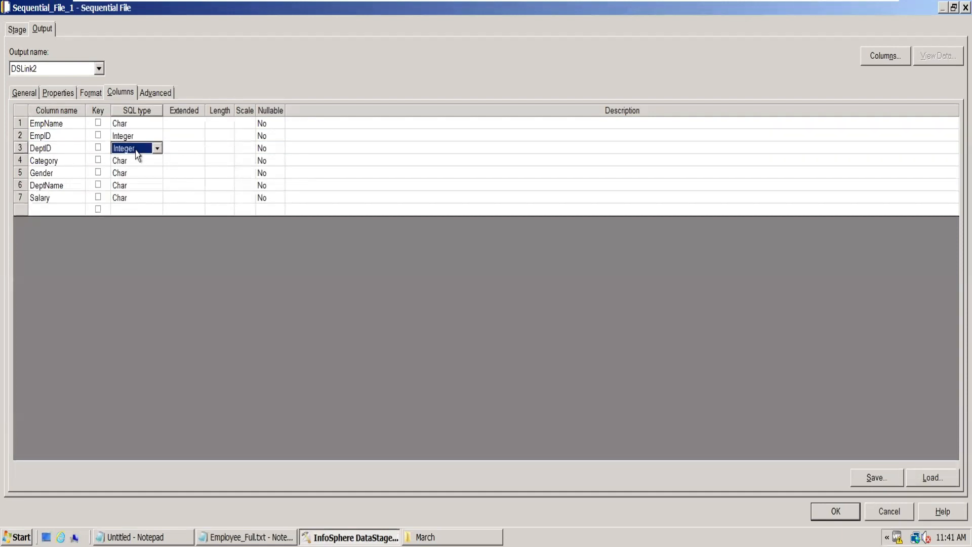
{"action": "left_click", "coordinate": [134, 198]}
{"action": "key", "text": "i"}
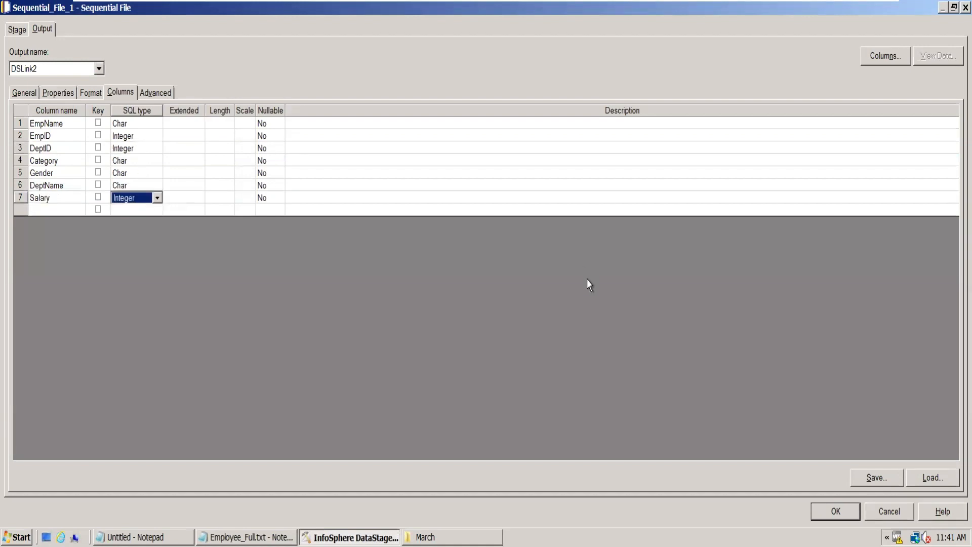
- Check the source stage's format settings, apply its column definitions and preview the data it reads from Employee_Full.txt
{"action": "left_click", "coordinate": [91, 93]}
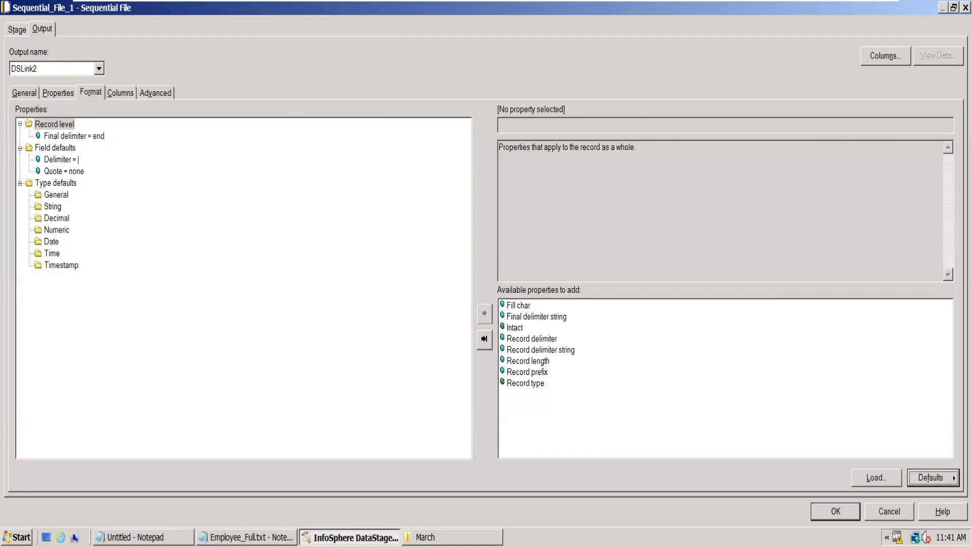
{"action": "left_click", "coordinate": [836, 511]}
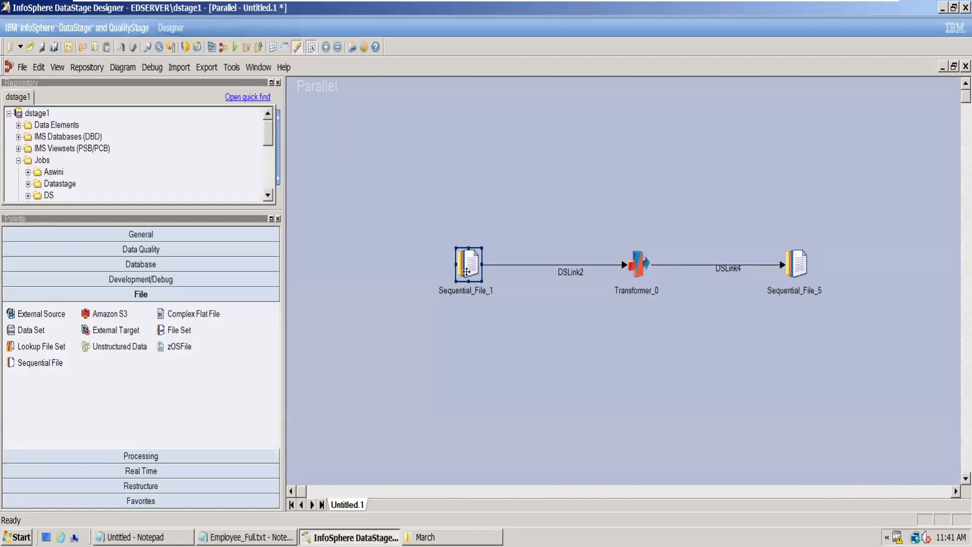
{"action": "double_click", "coordinate": [466, 272]}
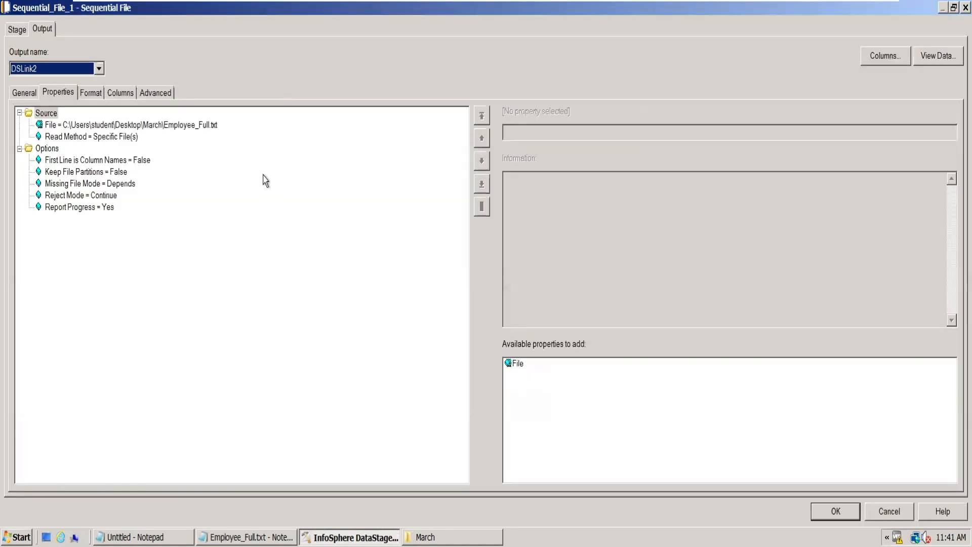
{"action": "left_click", "coordinate": [938, 57]}
{"action": "left_click", "coordinate": [610, 229]}
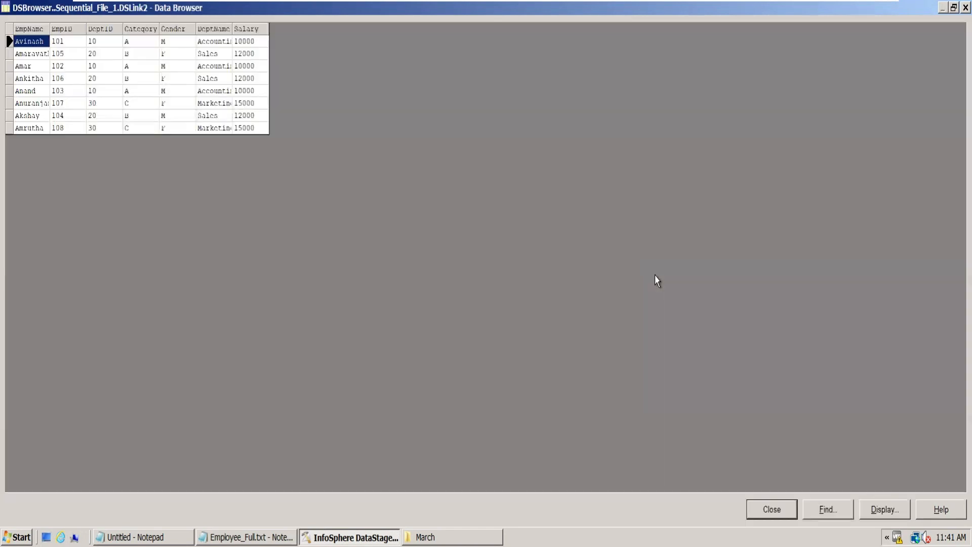
{"action": "left_click", "coordinate": [770, 509]}
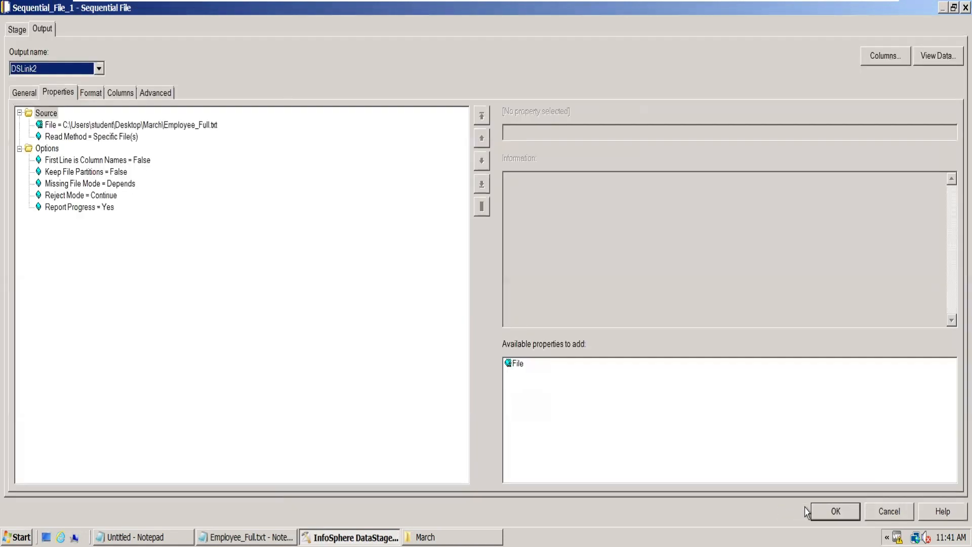
{"action": "left_click", "coordinate": [835, 511]}
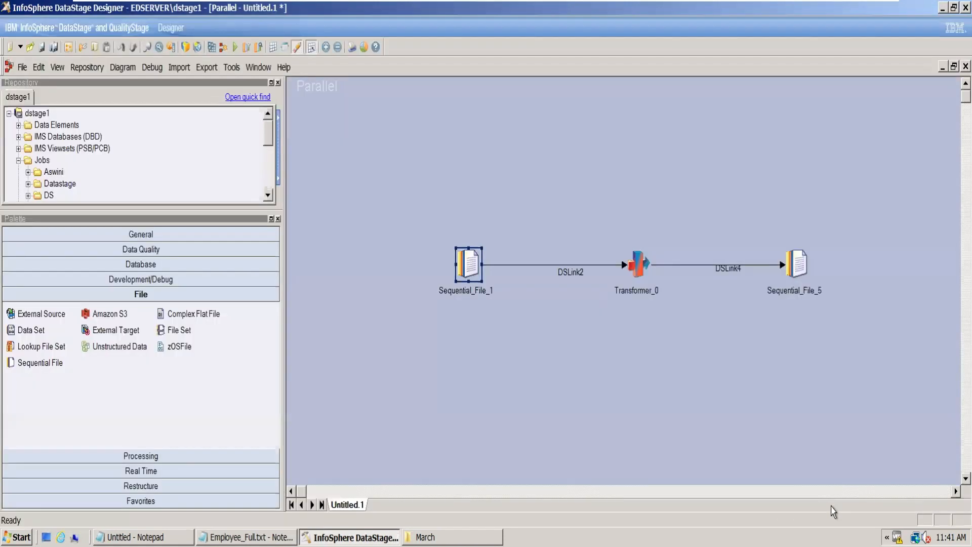
- Rename the source sequential file stage to EmpData and its link into the Transformer to LnkToXfm
{"action": "left_click", "coordinate": [480, 297]}
{"action": "type", "text": "EmpData"}
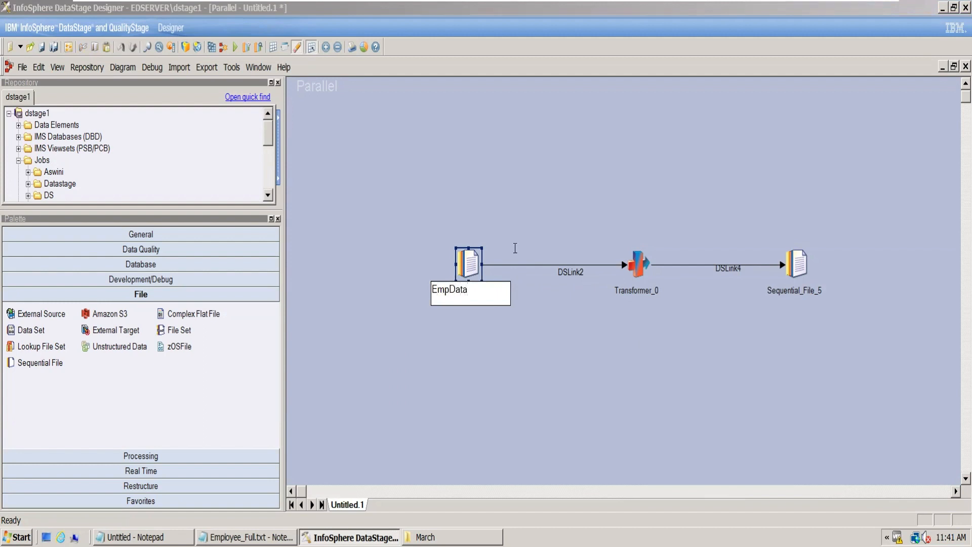
{"action": "left_click", "coordinate": [571, 274]}
{"action": "left_click", "coordinate": [573, 276]}
{"action": "type", "text": "Ln"}
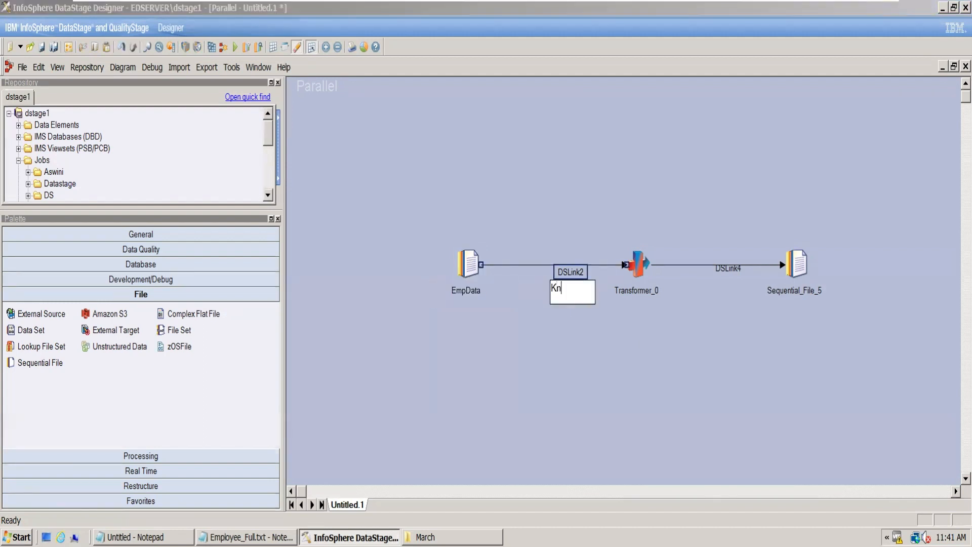
{"action": "key", "text": "BackSpace"}
{"action": "key", "text": "BackSpace"}
{"action": "type", "text": "LnkT"}
{"action": "type", "text": "o"}
{"action": "type", "text": "Tr"}
{"action": "key", "text": "BackSpace"}
{"action": "key", "text": "BackSpace"}
{"action": "type", "text": "oXfm"}
- Rename the Transformer stage to Xfm
{"action": "left_click", "coordinate": [628, 293]}
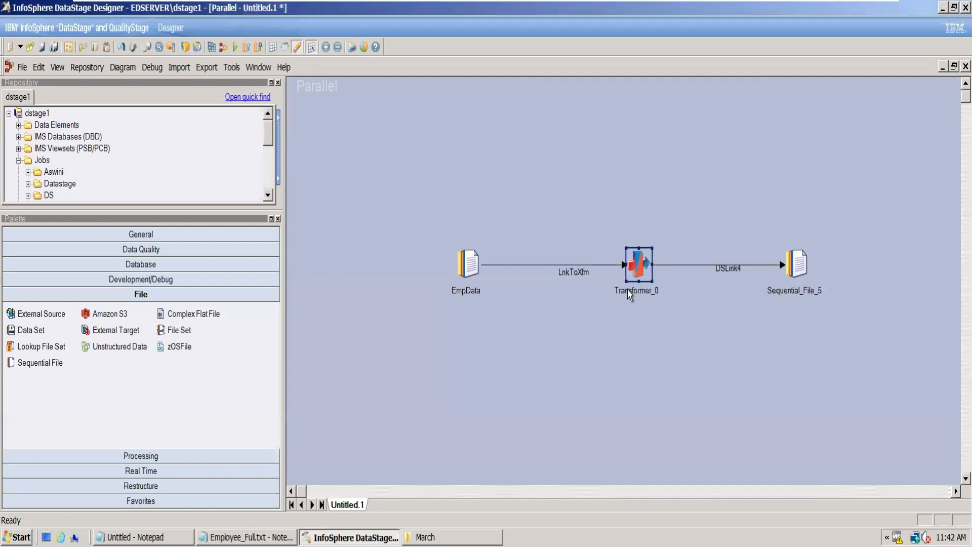
{"action": "left_click", "coordinate": [628, 294]}
{"action": "type", "text": "Zfm"}
{"action": "key", "text": "BackSpace"}
{"action": "key", "text": "BackSpace"}
{"action": "key", "text": "BackSpace"}
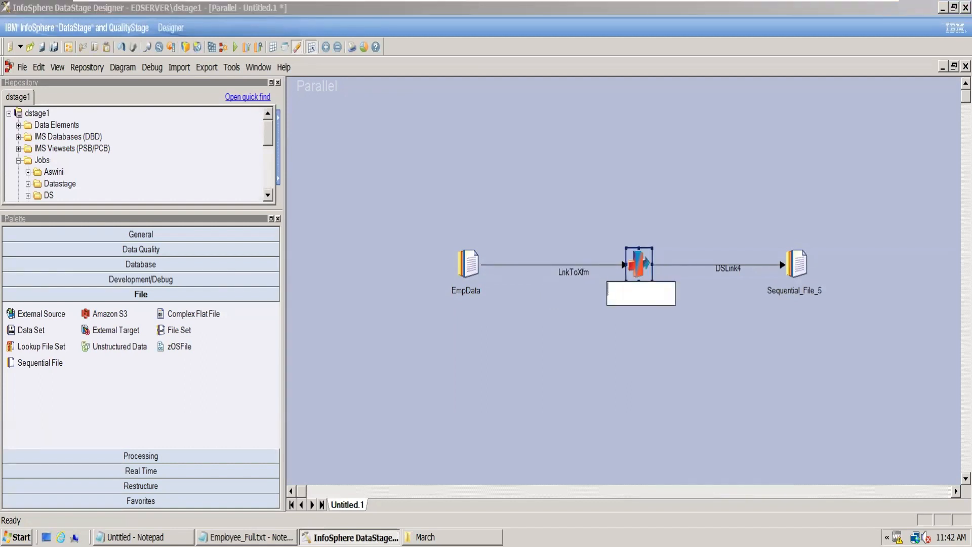
{"action": "type", "text": "Xfm"}
- Rename the Transformer's output link to LnkToSeq and the target sequential file stage to TgtSeq
{"action": "left_click", "coordinate": [723, 271]}
{"action": "left_click", "coordinate": [723, 271]}
{"action": "type", "text": "Lnk"}
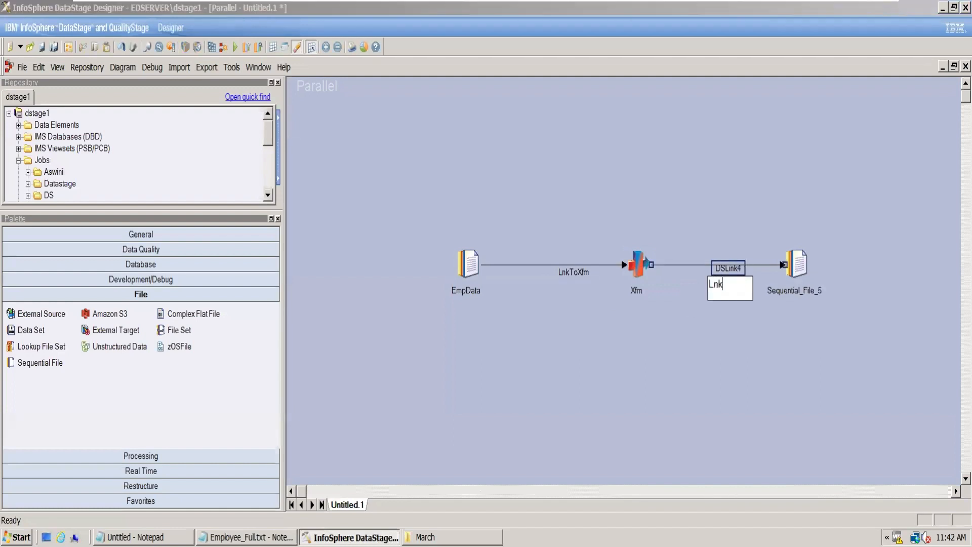
{"action": "type", "text": "ToSeq"}
{"action": "key", "text": "Return"}
{"action": "left_click", "coordinate": [793, 299]}
{"action": "left_click", "coordinate": [792, 293]}
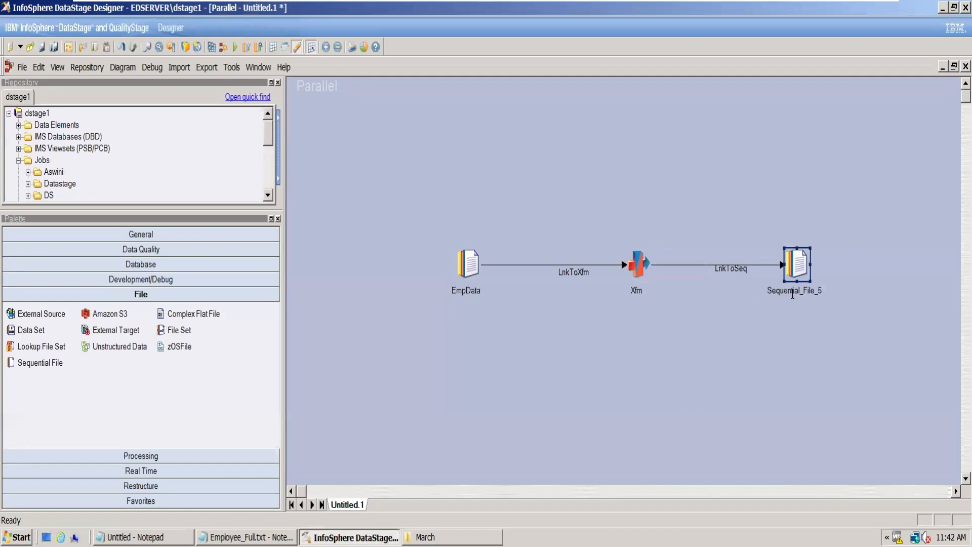
{"action": "type", "text": "TgtSeq"}
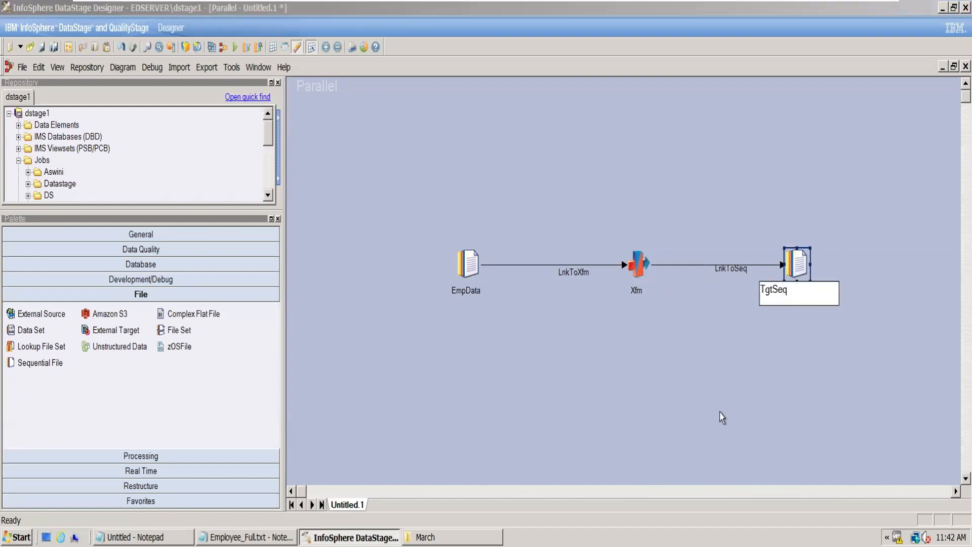
{"action": "left_click", "coordinate": [606, 402]}
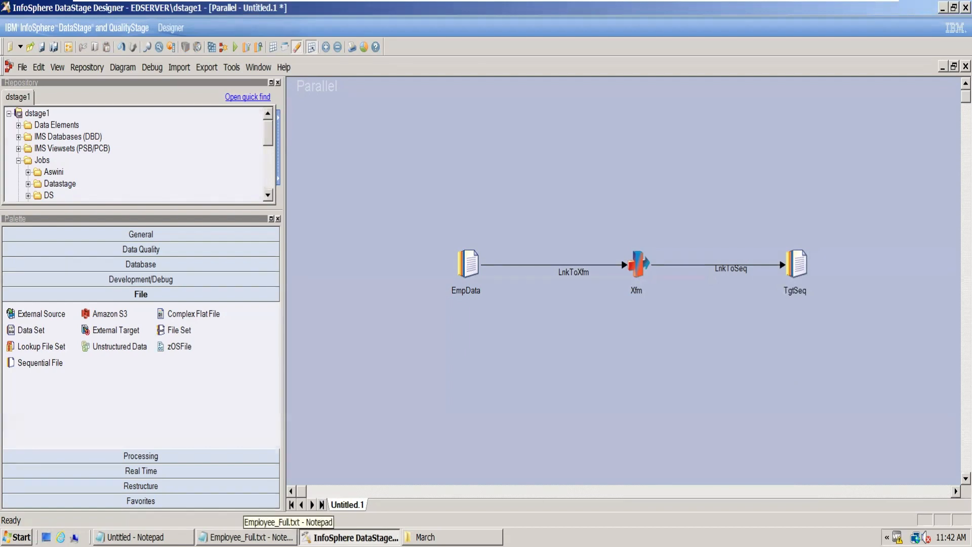
- Switch to Employee_Full.txt in Notepad, enlarge the window and examine the name field of the first record
{"action": "left_click", "coordinate": [246, 536]}
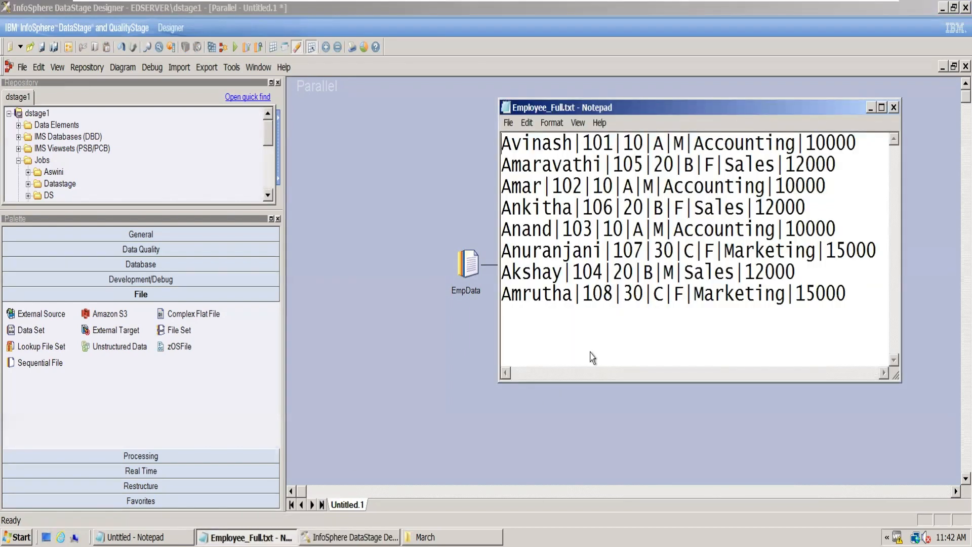
{"action": "left_click", "coordinate": [882, 108]}
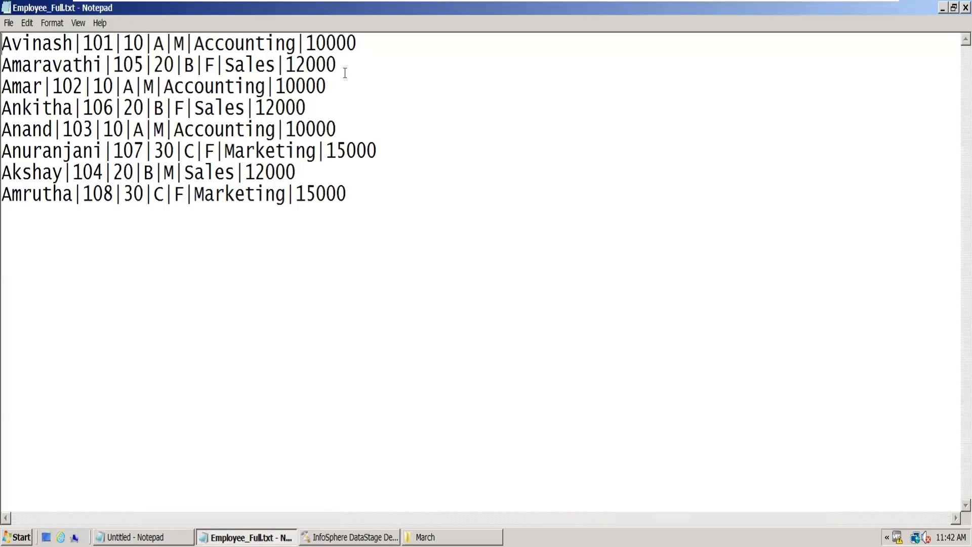
{"action": "left_click_drag", "start_coordinate": [13, 45], "coordinate": [3, 44]}
{"action": "left_click_drag", "start_coordinate": [73, 45], "coordinate": [6, 36]}
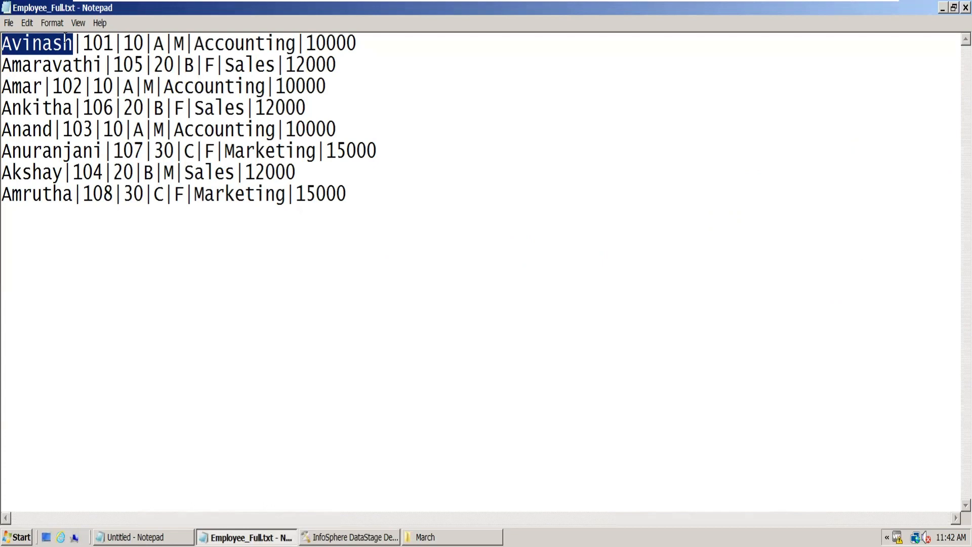
{"action": "left_click", "coordinate": [74, 45]}
{"action": "key", "text": "shift+Left"}
{"action": "key", "text": "shift+Left"}
{"action": "key", "text": "shift+Left"}
{"action": "key", "text": "shift+Left"}
{"action": "key", "text": "shift+Left"}
{"action": "key", "text": "shift+Left"}
{"action": "key", "text": "shift+Left"}
- Write the first employee's name in capitals a few lines below the records as a sample transformation
{"action": "left_click", "coordinate": [364, 190]}
{"action": "key", "text": "Return"}
{"action": "key", "text": "Return"}
{"action": "key", "text": "Return"}
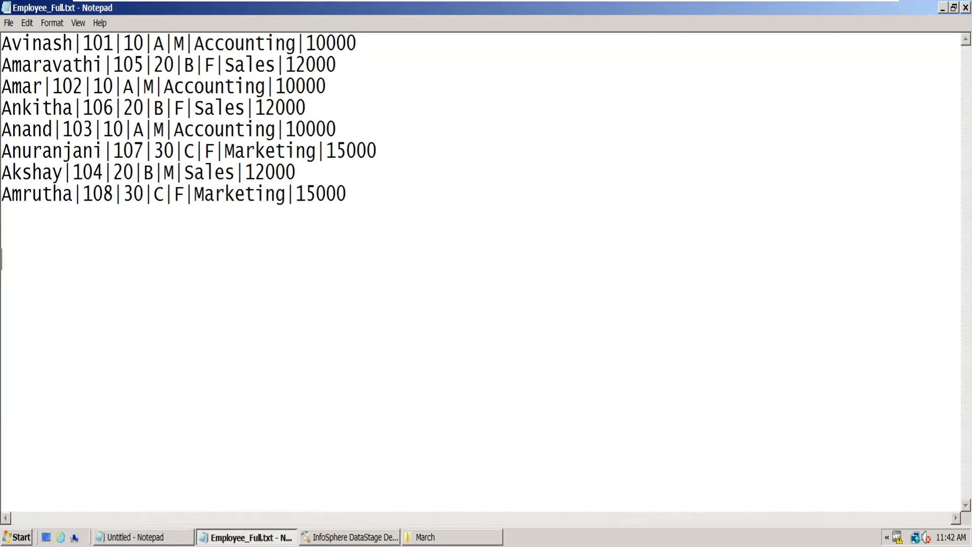
{"action": "type", "text": "AVI"}
{"action": "type", "text": "NAME"}
{"action": "key", "text": "BackSpace"}
{"action": "key", "text": "BackSpace"}
{"action": "type", "text": "SH"}
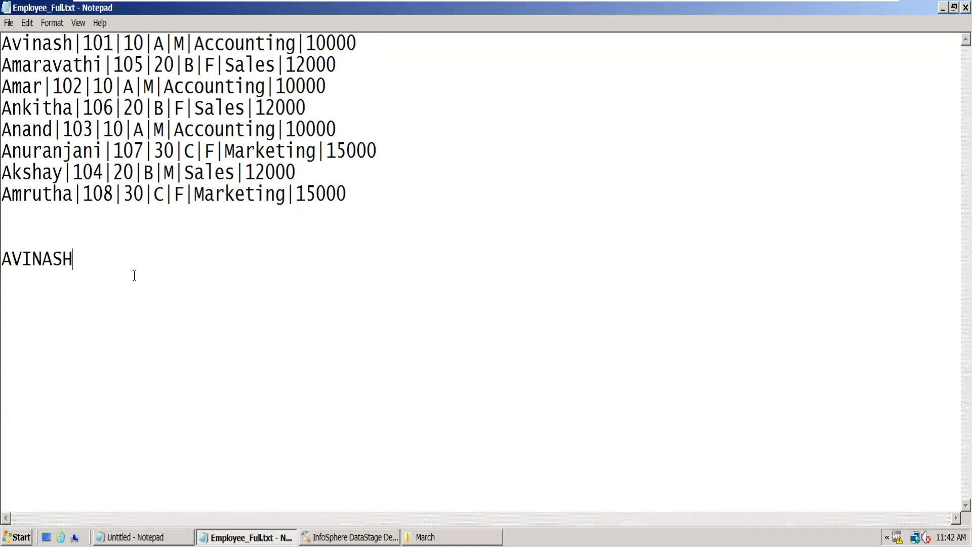
{"action": "left_click_drag", "start_coordinate": [80, 258], "coordinate": [2, 259]}
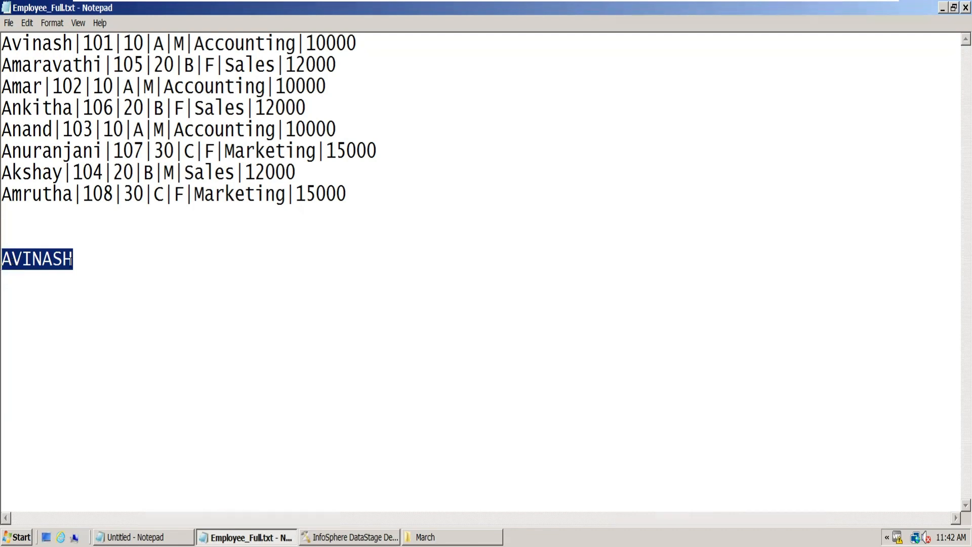
{"action": "left_click", "coordinate": [88, 262]}
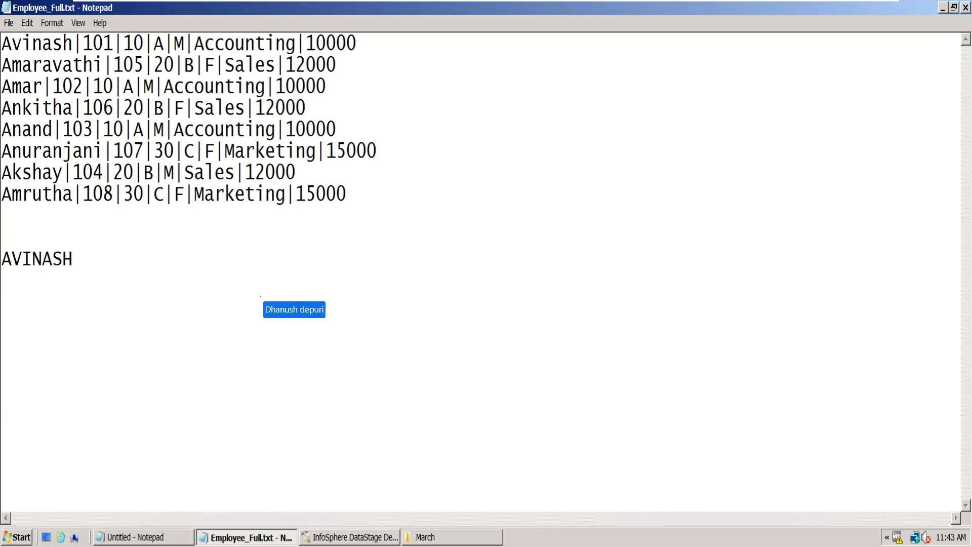
- Append _IBM to the capitalised sample name below the records
{"action": "type", "text": "_"}
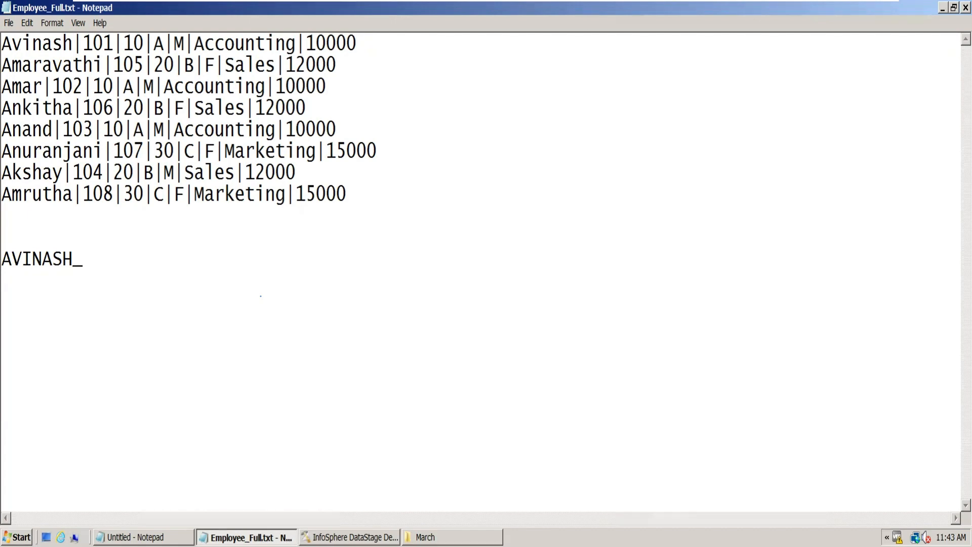
{"action": "type", "text": "ibm"}
{"action": "key", "text": "BackSpace"}
{"action": "key", "text": "BackSpace"}
{"action": "key", "text": "BackSpace"}
{"action": "type", "text": "IBM"}
- Delete the sample name with its suffix from below the employee records
{"action": "left_click_drag", "start_coordinate": [123, 257], "coordinate": [11, 268]}
{"action": "double_click", "coordinate": [65, 272]}
{"action": "left_click", "coordinate": [131, 269]}
{"action": "left_click_drag", "start_coordinate": [115, 259], "coordinate": [2, 259]}
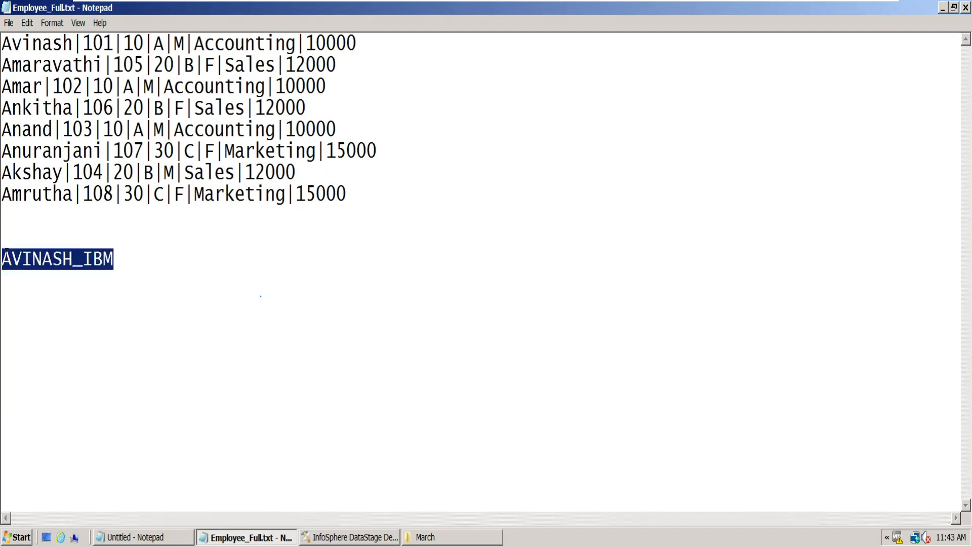
{"action": "key", "text": "BackSpace"}
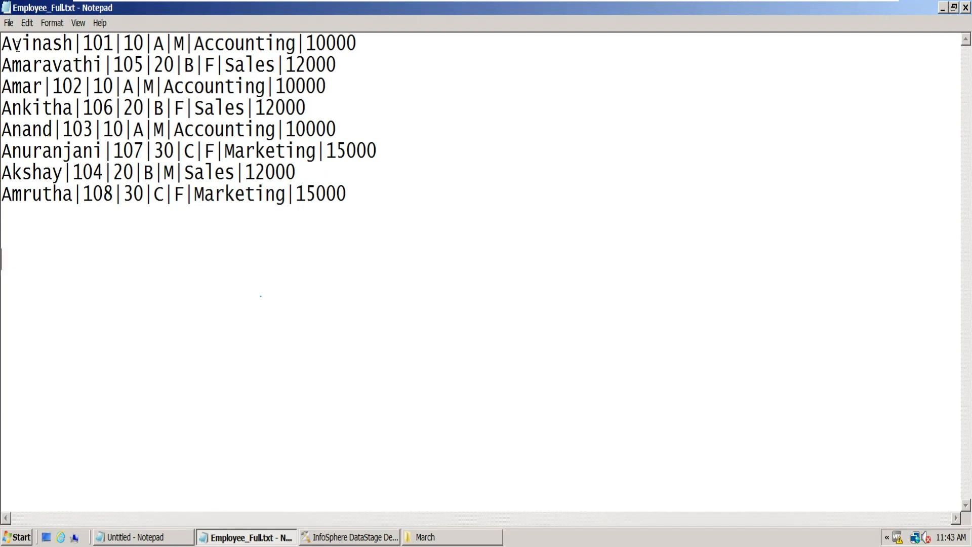
- Append .00 to the salary in the first employee record
{"action": "double_click", "coordinate": [23, 46]}
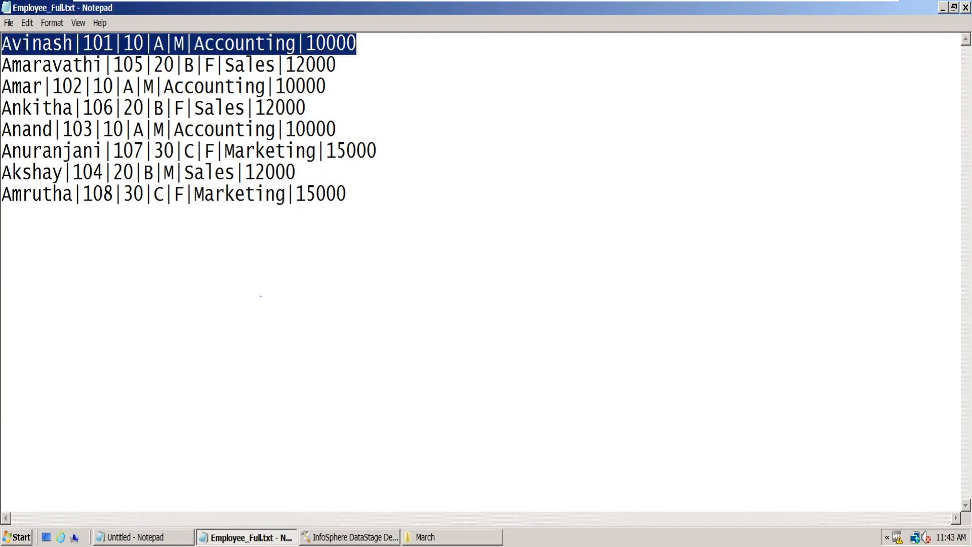
{"action": "double_click", "coordinate": [75, 44]}
{"action": "left_click", "coordinate": [368, 44]}
{"action": "type", "text": ".00"}
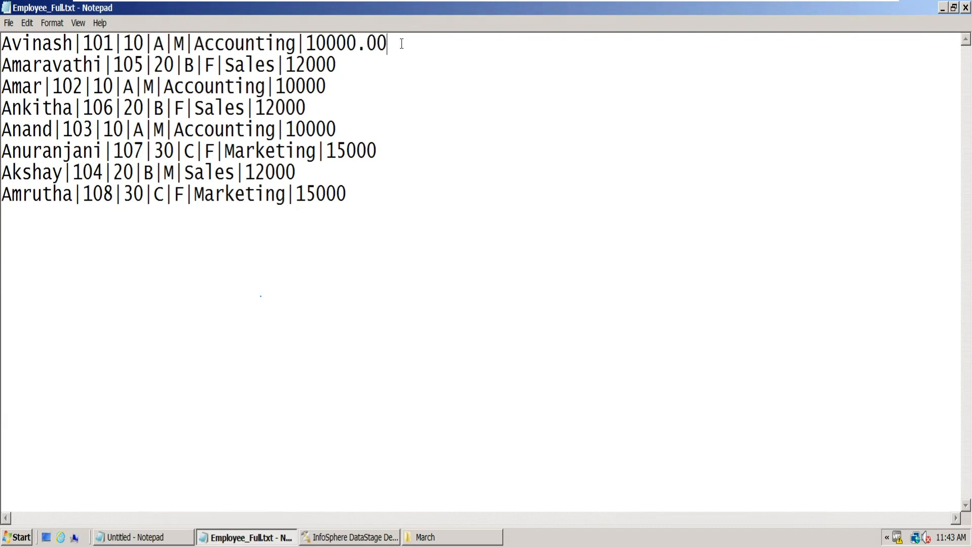
{"action": "left_click_drag", "start_coordinate": [401, 43], "coordinate": [306, 43]}
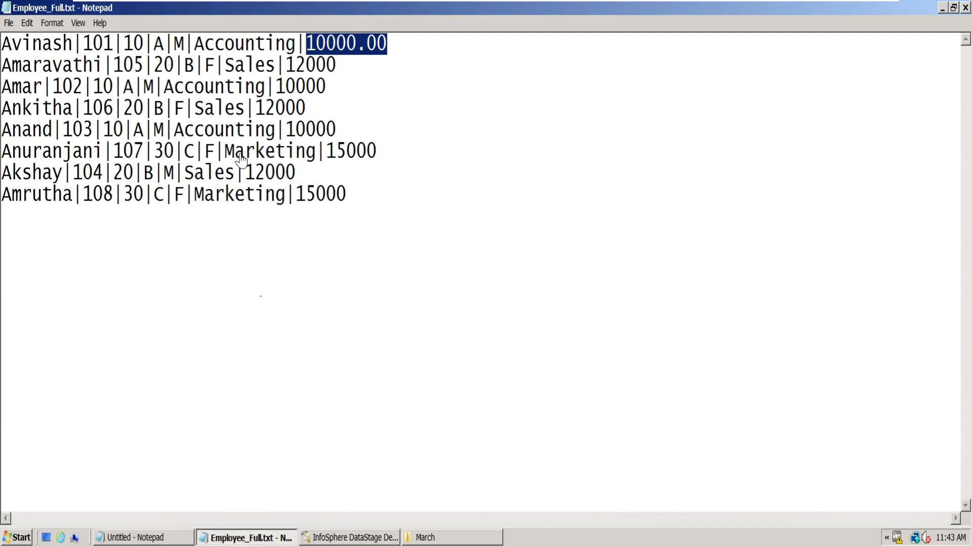
- Write two sample date formats, 2024jAN01 and 2024-01-01, on separate lines below the employee records
{"action": "left_click", "coordinate": [369, 195]}
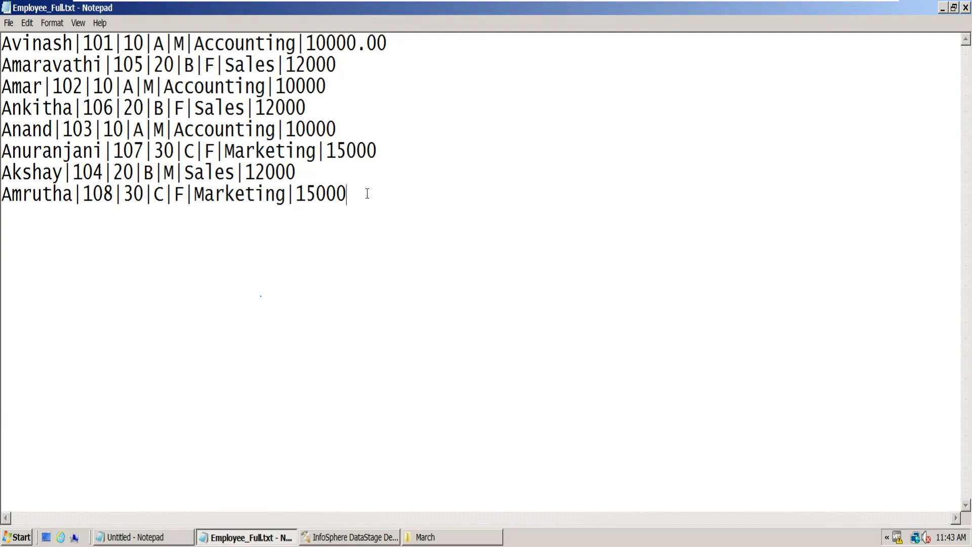
{"action": "key", "text": "Return"}
{"action": "key", "text": "Return"}
{"action": "type", "text": "2024jAN01"}
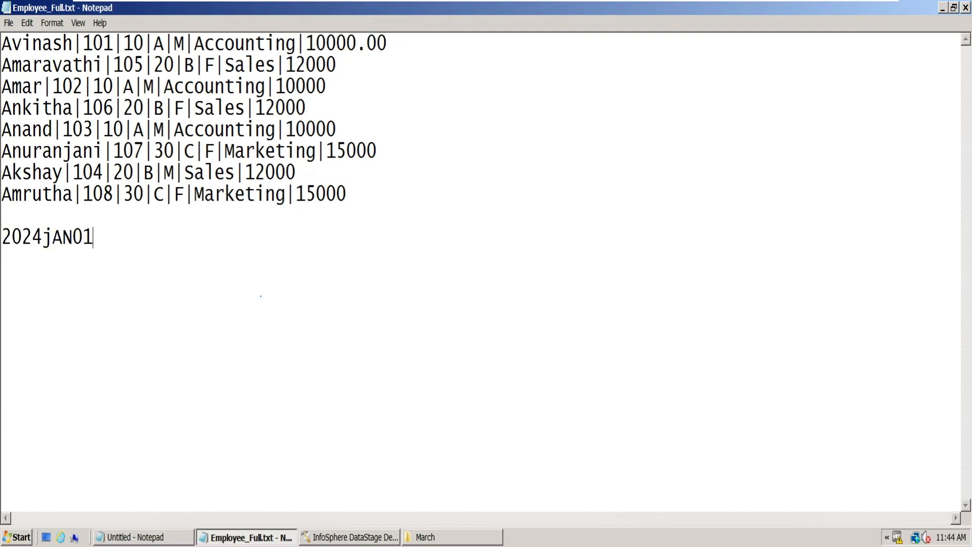
{"action": "key", "text": "Return"}
{"action": "key", "text": "Return"}
{"action": "type", "text": "2024-01-01"}
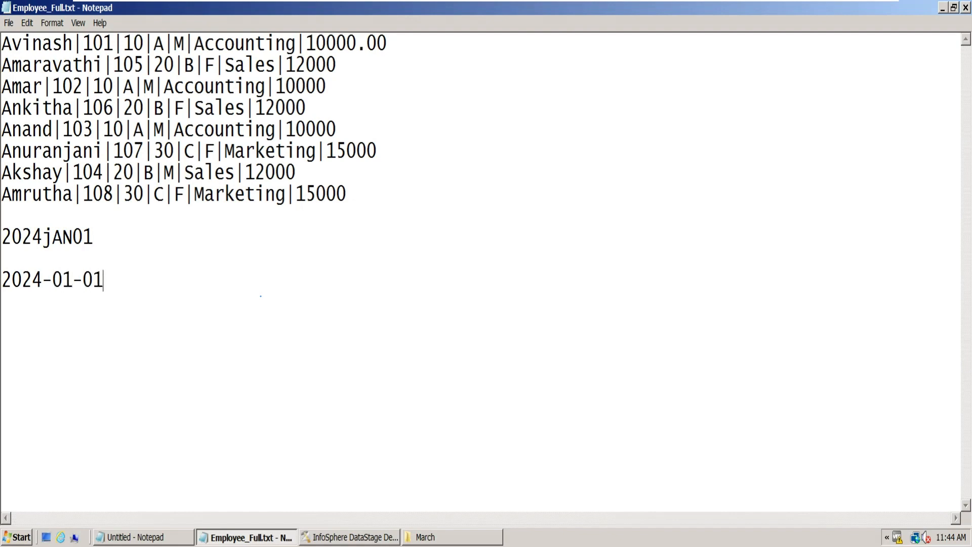
- Delete both sample dates from below the employee records
{"action": "left_click_drag", "start_coordinate": [117, 279], "coordinate": [7, 265]}
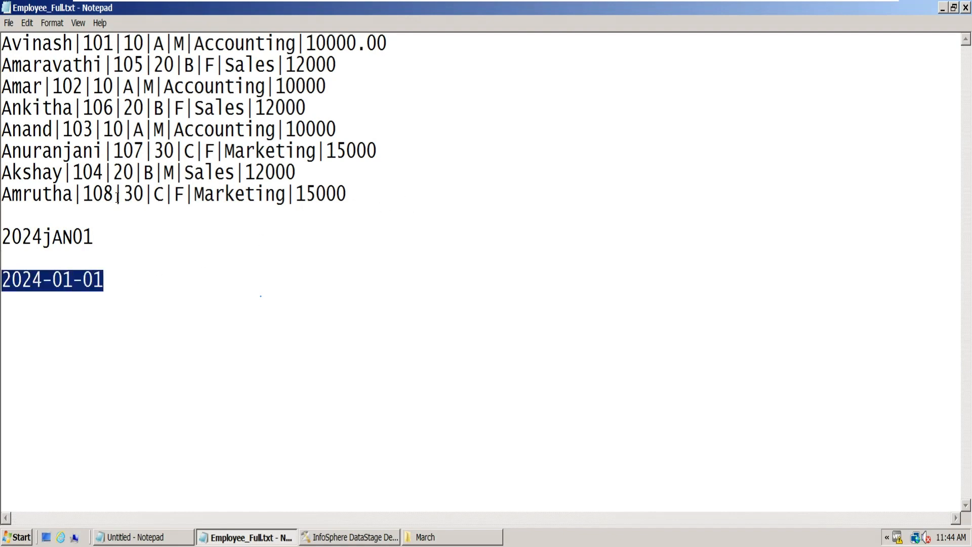
{"action": "left_click_drag", "start_coordinate": [117, 198], "coordinate": [86, 199]}
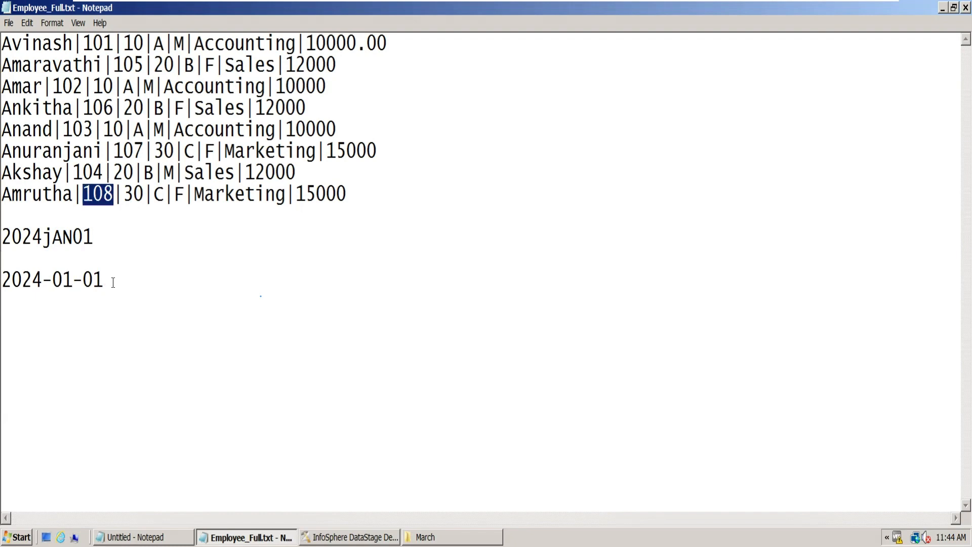
{"action": "left_click_drag", "start_coordinate": [113, 282], "coordinate": [7, 238]}
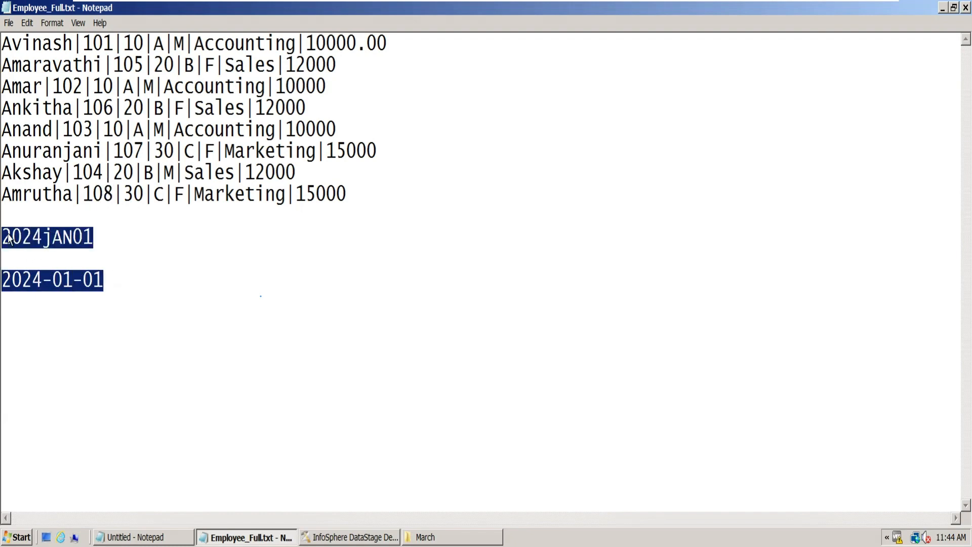
{"action": "key", "text": "Delete"}
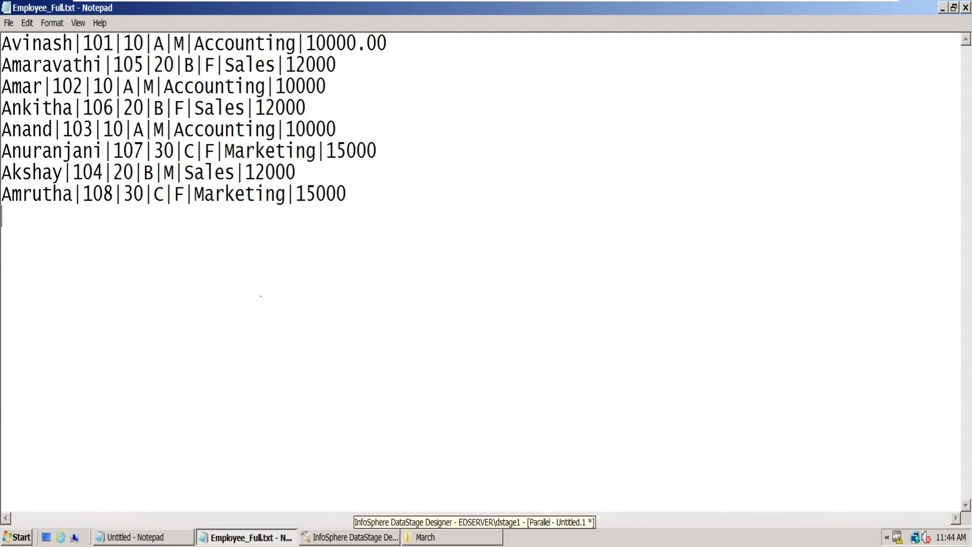
- Switch to DataStage Designer and open the Xfm Transformer stage for editing
{"action": "left_click", "coordinate": [350, 537]}
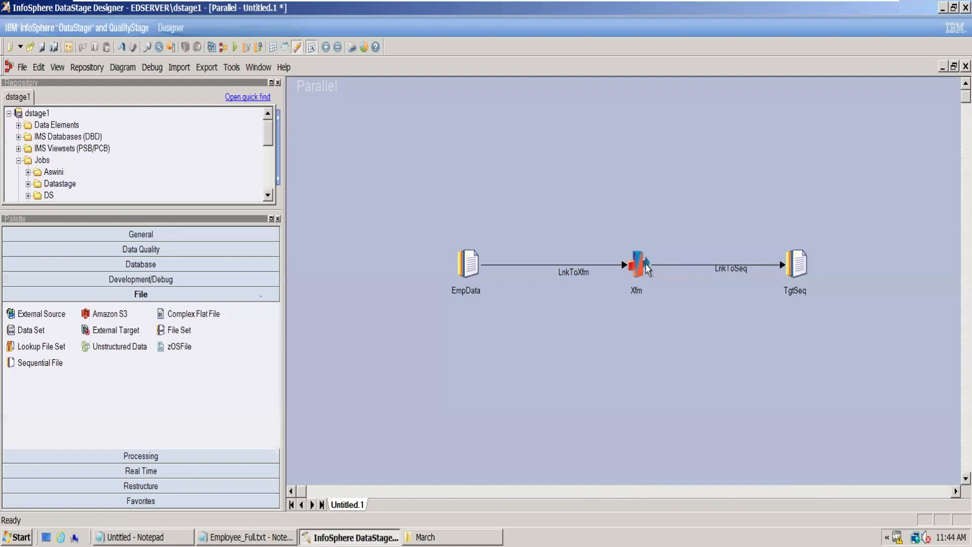
{"action": "left_click", "coordinate": [245, 537]}
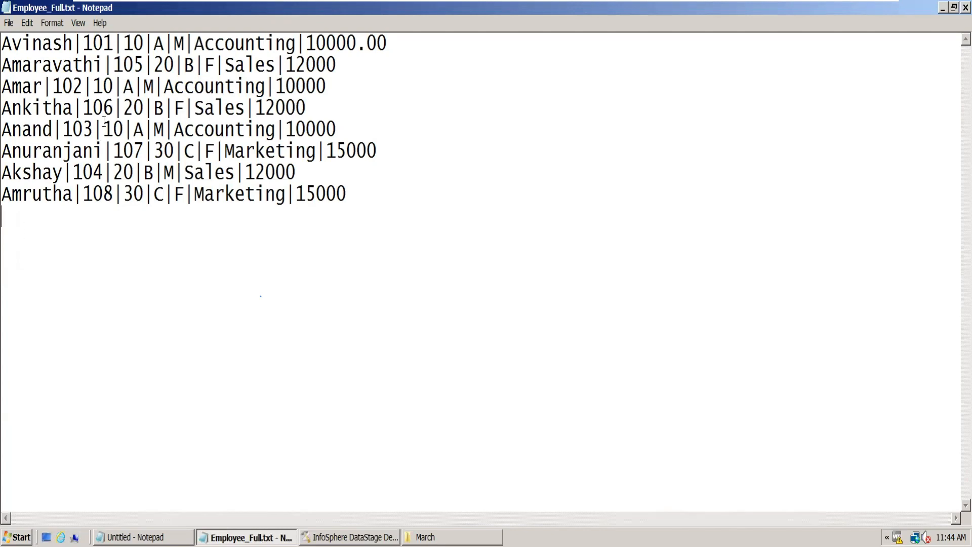
{"action": "left_click", "coordinate": [350, 537]}
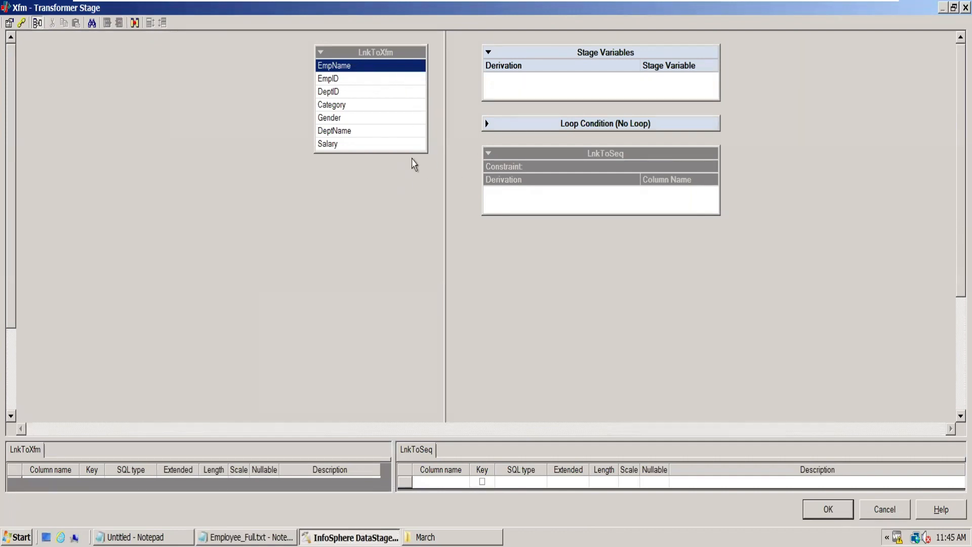
- Map EmpName from LnkToXfm to the LnkToSeq output and show the expression options for its derivation
{"action": "left_click_drag", "start_coordinate": [348, 68], "coordinate": [564, 207]}
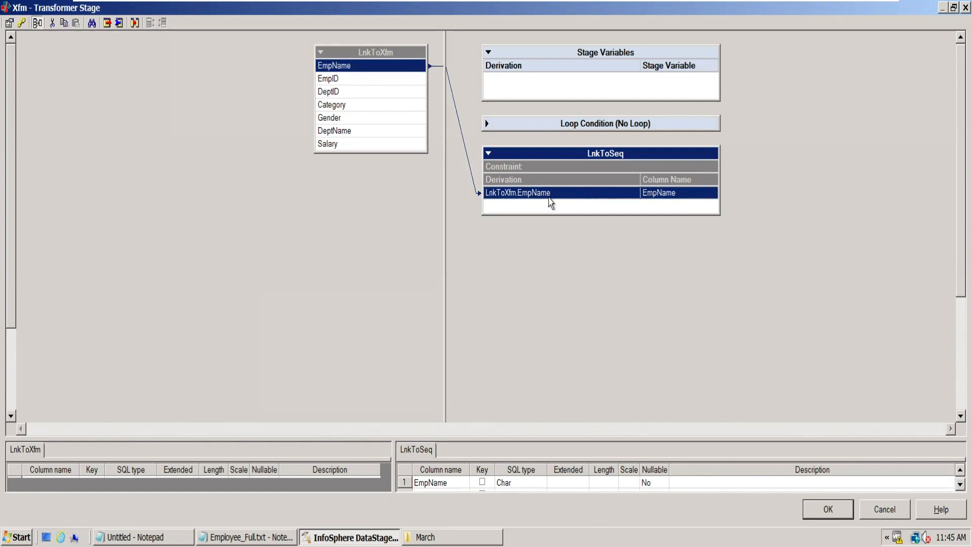
{"action": "double_click", "coordinate": [547, 193]}
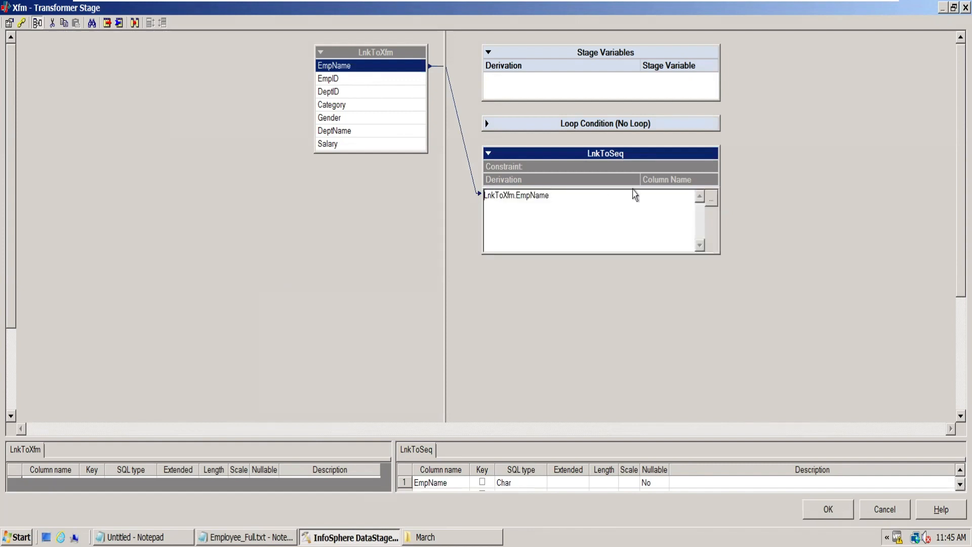
{"action": "left_click", "coordinate": [712, 200]}
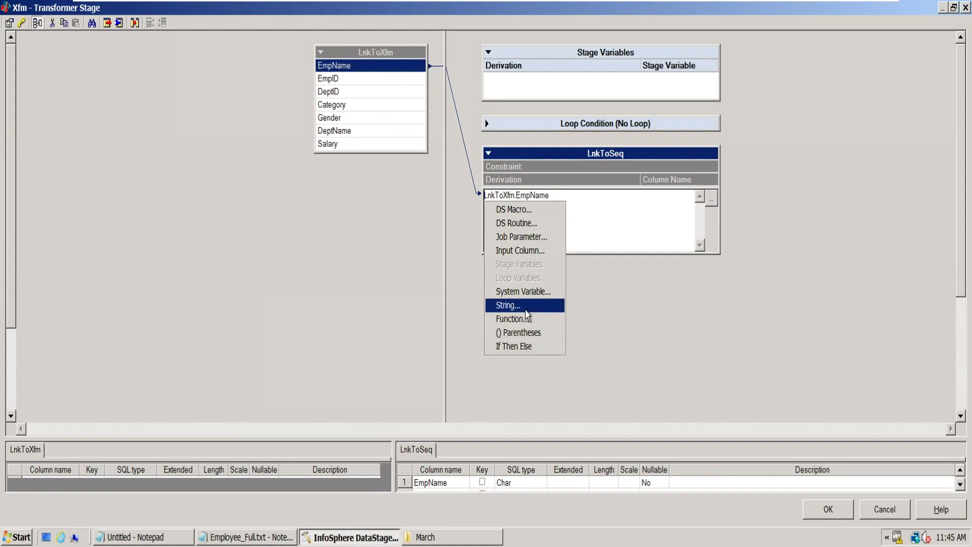
{"action": "left_click", "coordinate": [713, 293]}
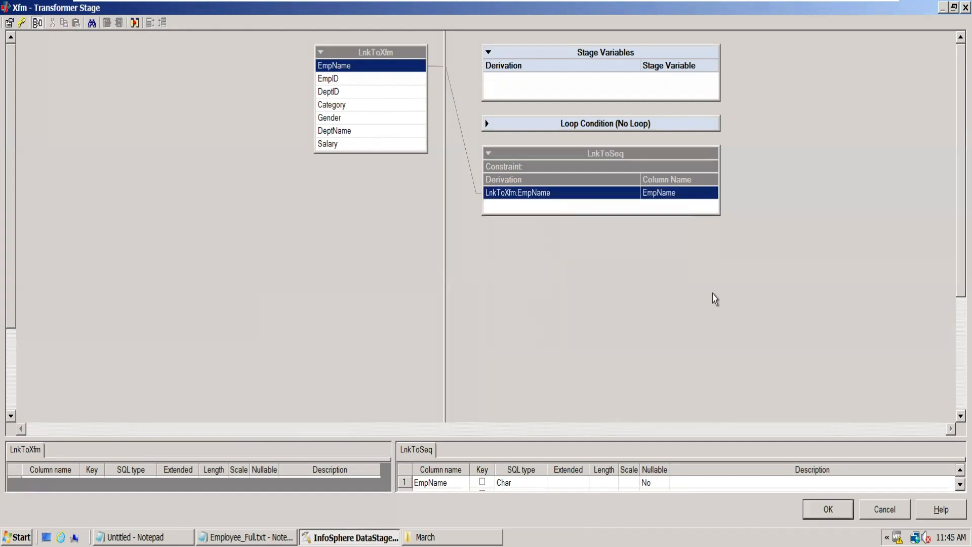
- Try to map all LnkToXfm columns onto the EmpName row of LnkToSeq, overwriting the existing derivation
{"action": "left_click", "coordinate": [576, 198]}
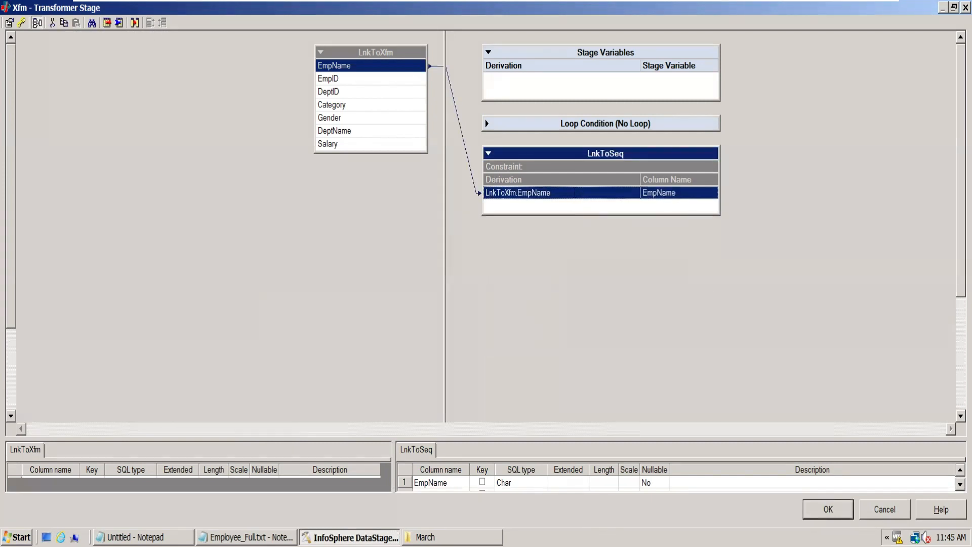
{"action": "left_click", "coordinate": [578, 198]}
{"action": "left_click", "coordinate": [571, 171]}
{"action": "left_click_drag", "start_coordinate": [338, 54], "coordinate": [582, 206]}
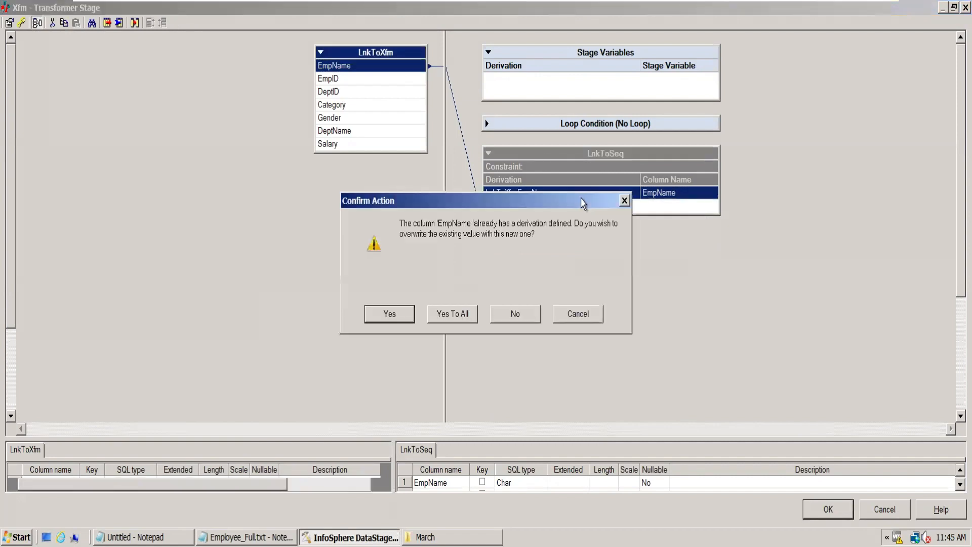
{"action": "left_click", "coordinate": [464, 319]}
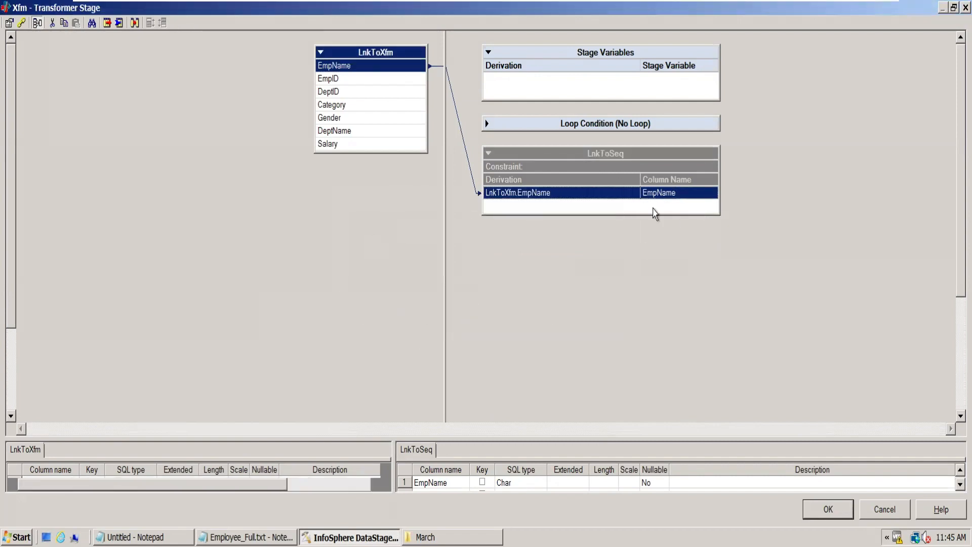
- Delete the EmpName column from the LnkToSeq output
{"action": "left_click", "coordinate": [531, 487]}
{"action": "key", "text": "Delete"}
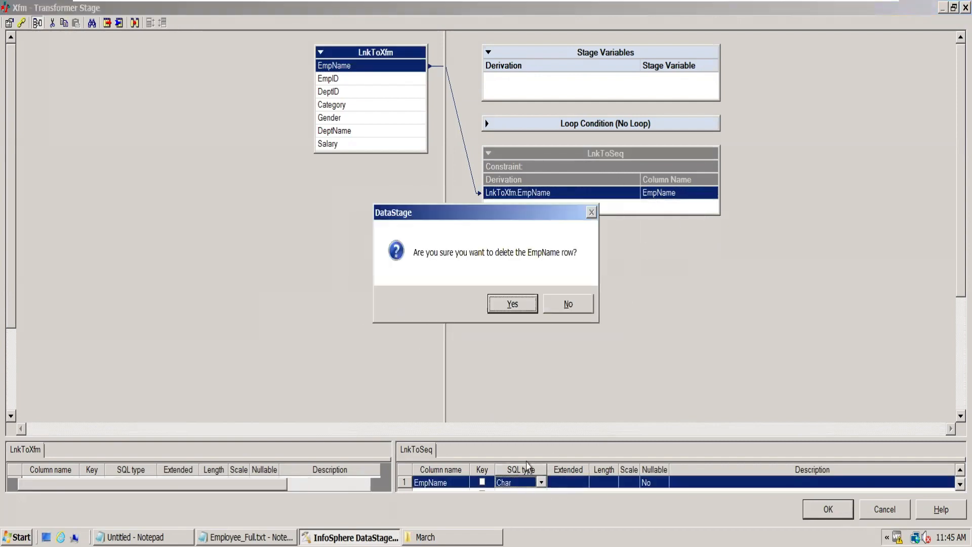
{"action": "left_click", "coordinate": [513, 302]}
- Enlarge the column definition area and map all LnkToXfm columns to the empty LnkToSeq output
{"action": "left_click_drag", "start_coordinate": [552, 444], "coordinate": [592, 256]}
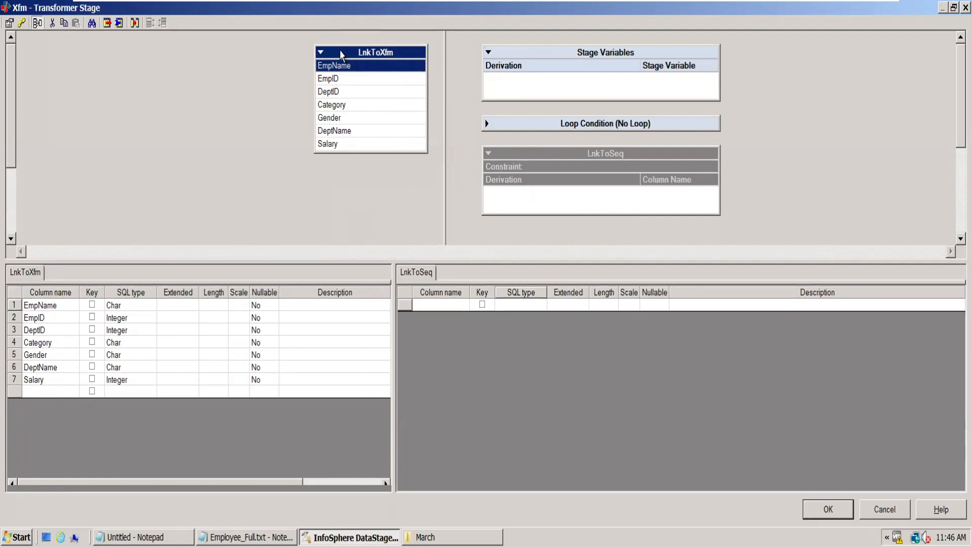
{"action": "left_click_drag", "start_coordinate": [344, 54], "coordinate": [546, 197]}
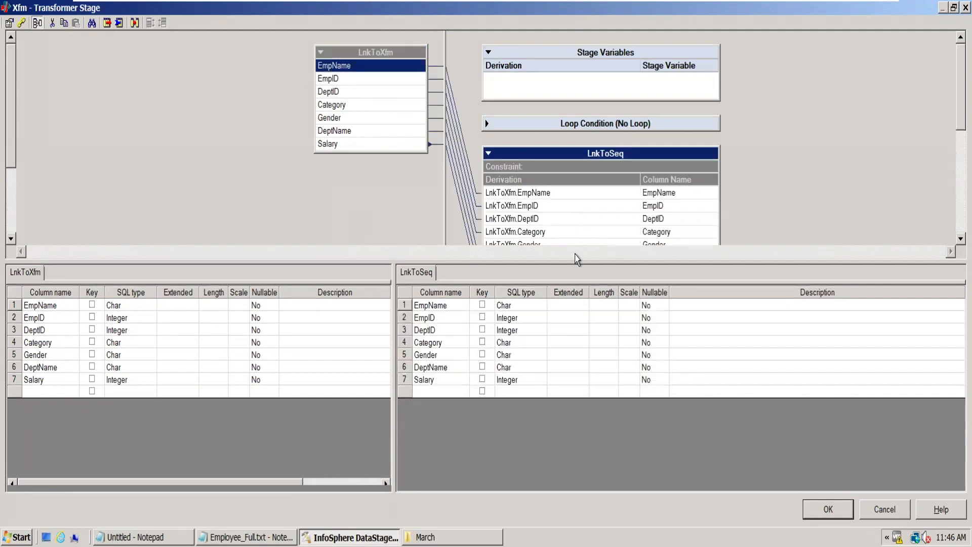
{"action": "left_click_drag", "start_coordinate": [601, 261], "coordinate": [601, 334]}
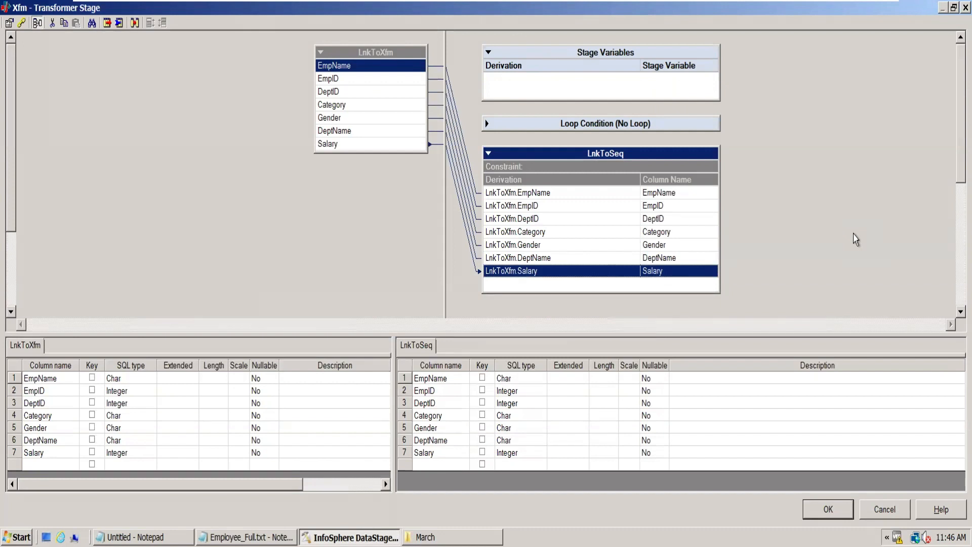
- Add a new output column named COMPANY below Salary in the LnkToSeq column definitions
{"action": "left_click", "coordinate": [429, 464]}
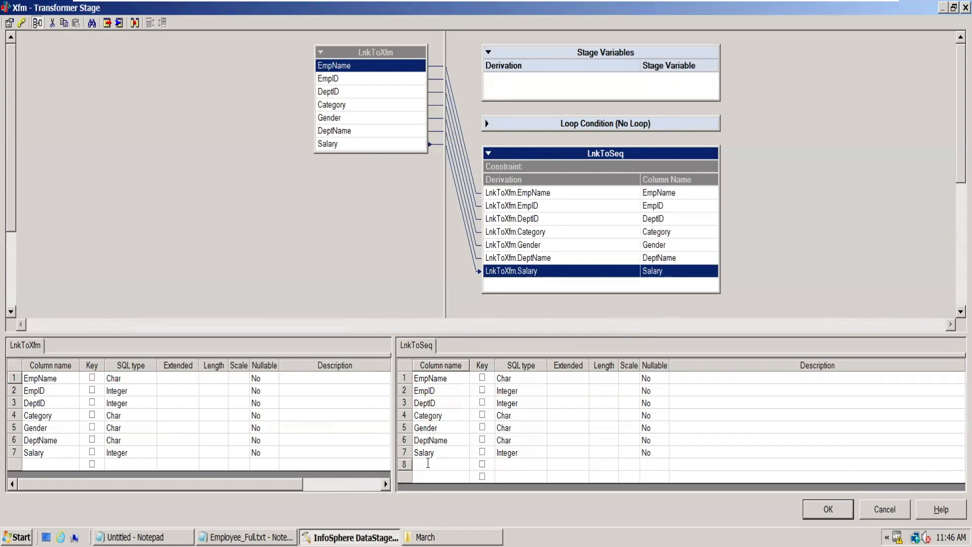
{"action": "type", "text": "COMPANY"}
{"action": "left_click", "coordinate": [471, 417]}
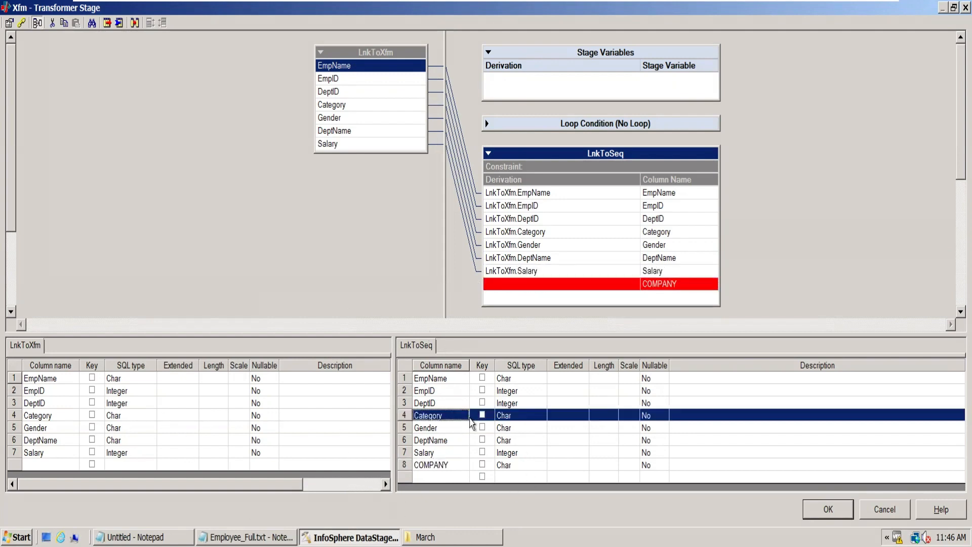
- Set the derivation of the COMPANY column to the constant "IBM" and keep the existing Gender derivation
{"action": "double_click", "coordinate": [564, 287]}
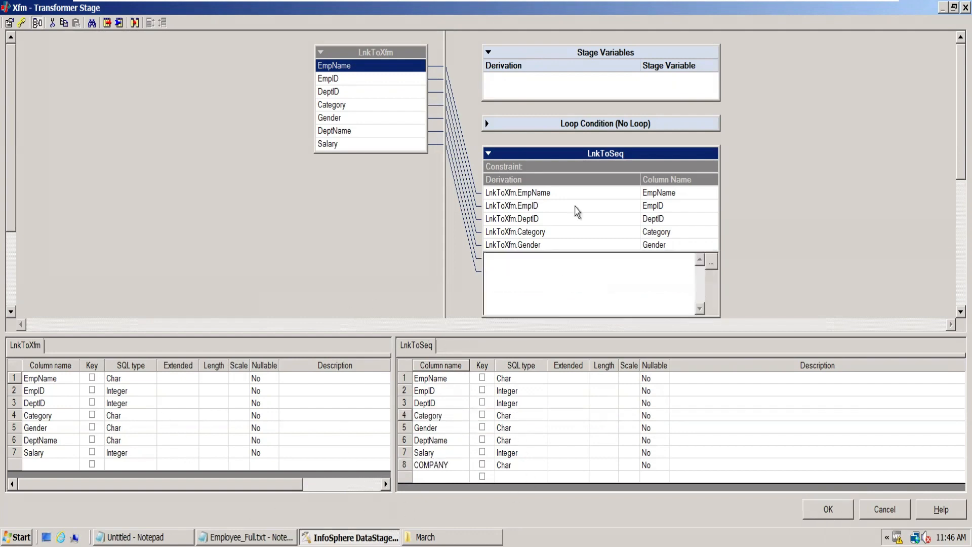
{"action": "left_click", "coordinate": [581, 232]}
{"action": "left_click", "coordinate": [597, 286]}
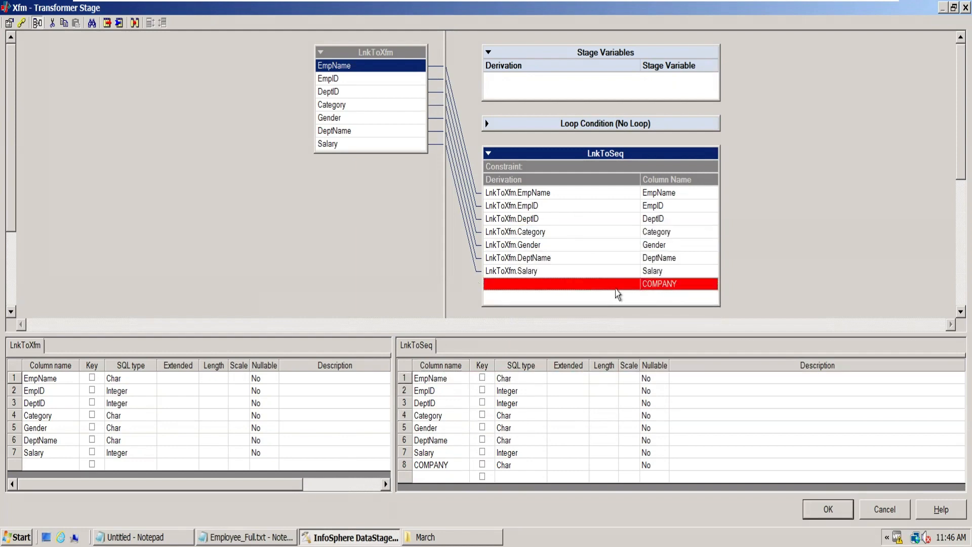
{"action": "double_click", "coordinate": [554, 284]}
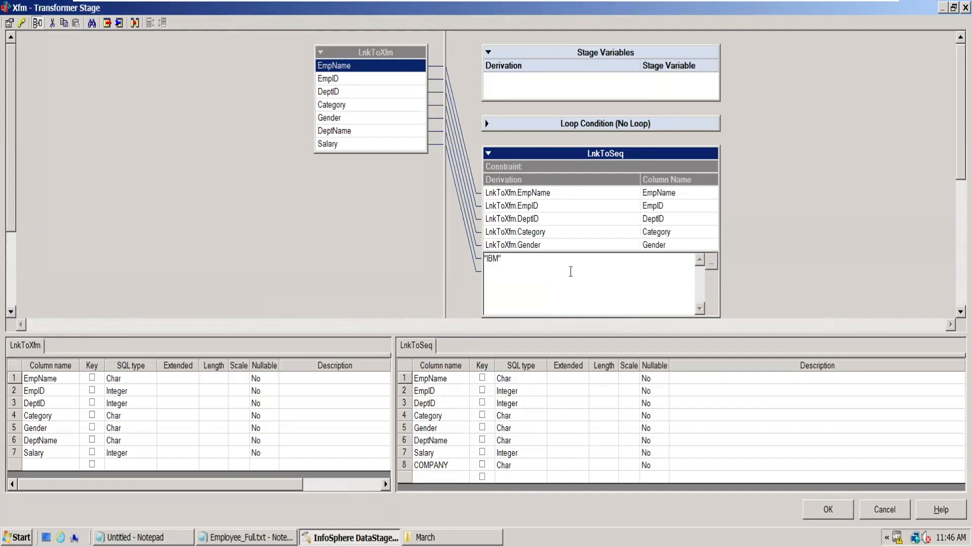
{"action": "left_click_drag", "start_coordinate": [615, 243], "coordinate": [585, 244]}
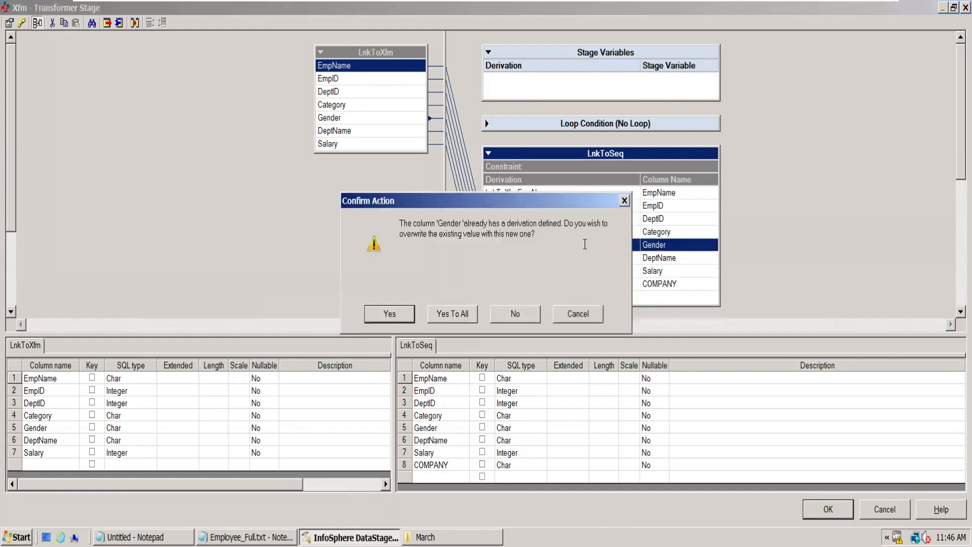
{"action": "left_click", "coordinate": [577, 314]}
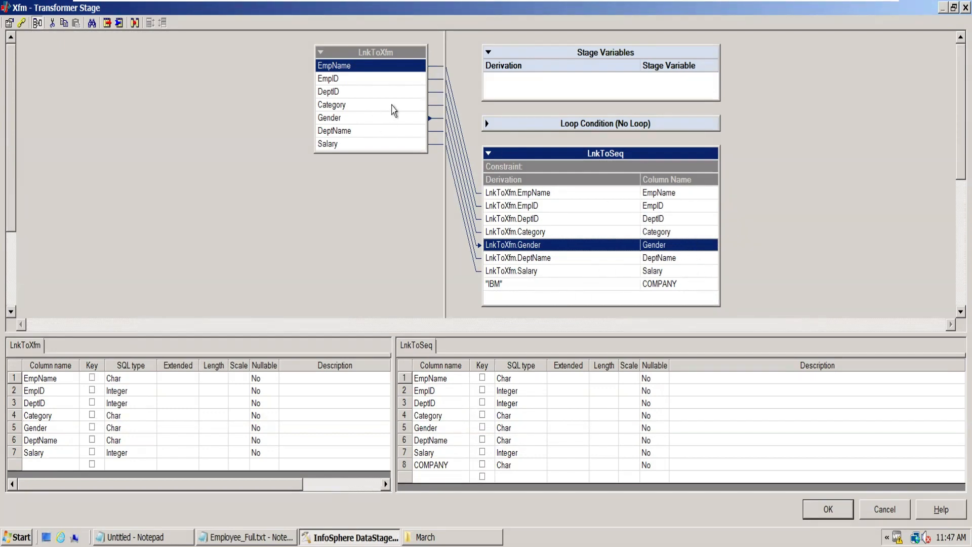
- Concatenate the constant "IBM" to the EmpID derivation, making it LnkToXfm.EmpID :"IBM"
{"action": "left_click", "coordinate": [551, 207]}
{"action": "double_click", "coordinate": [551, 209]}
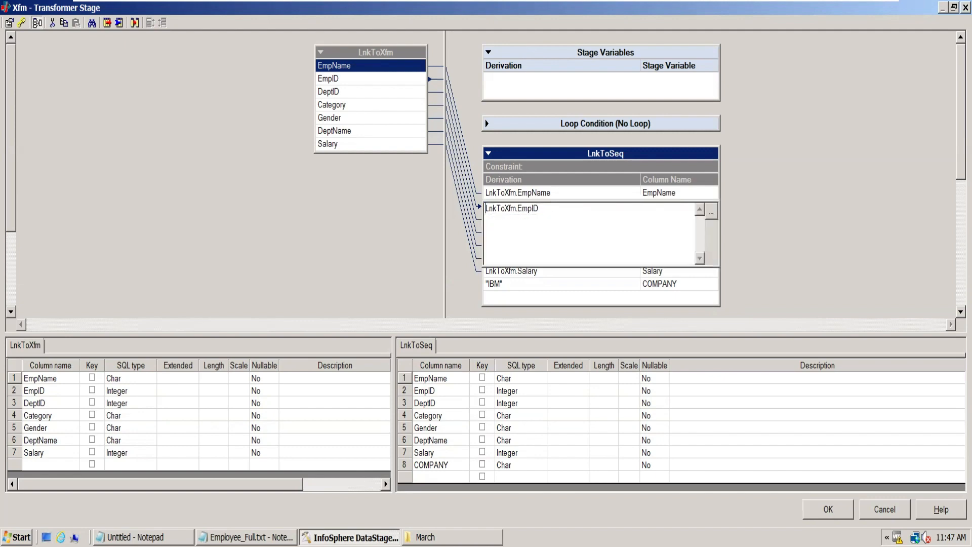
{"action": "key", "text": "BackSpace"}
{"action": "type", "text": "\"IBM"}
{"action": "left_click", "coordinate": [569, 197]}
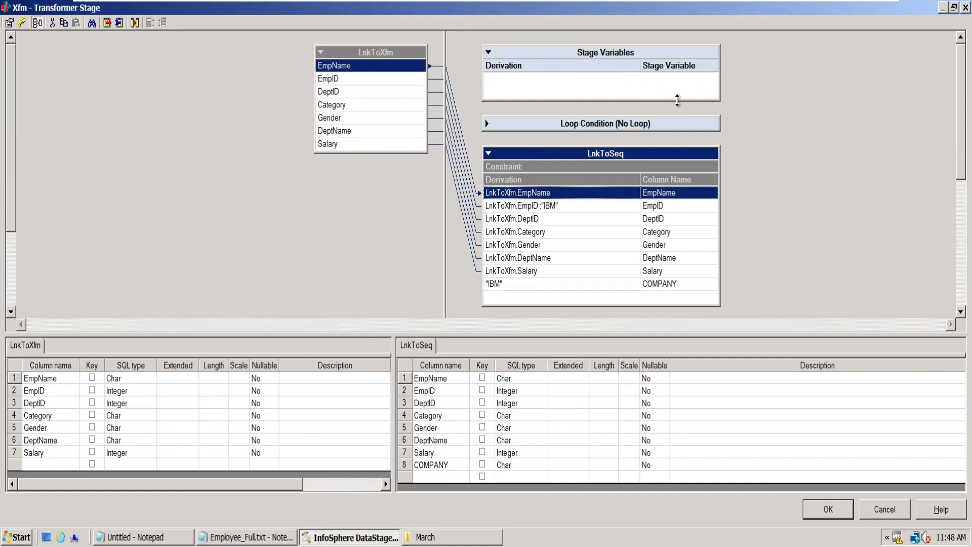
{"action": "left_click", "coordinate": [577, 208]}
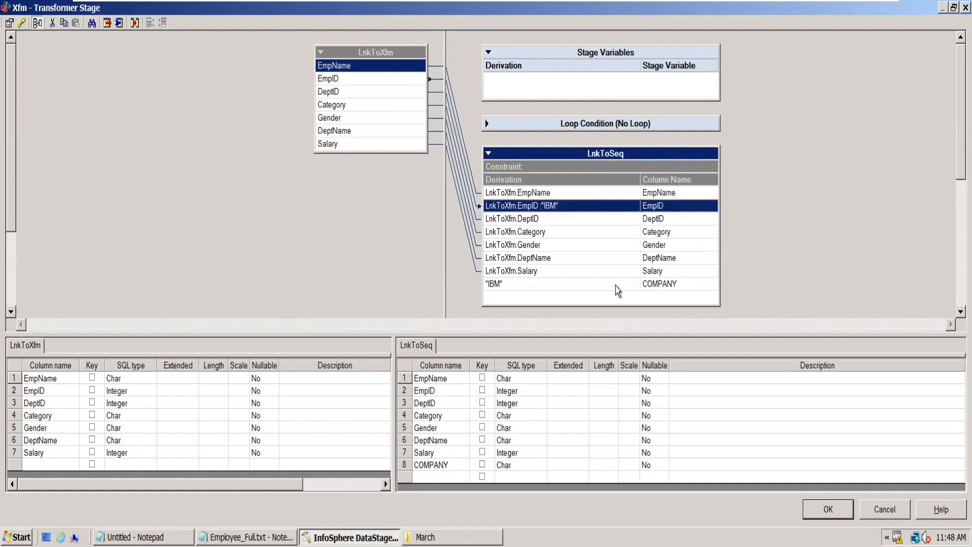
- Check the gender values in Employee_Full.txt, then insert a new stage variable in the Xfm Transformer stage
{"action": "left_click", "coordinate": [540, 246]}
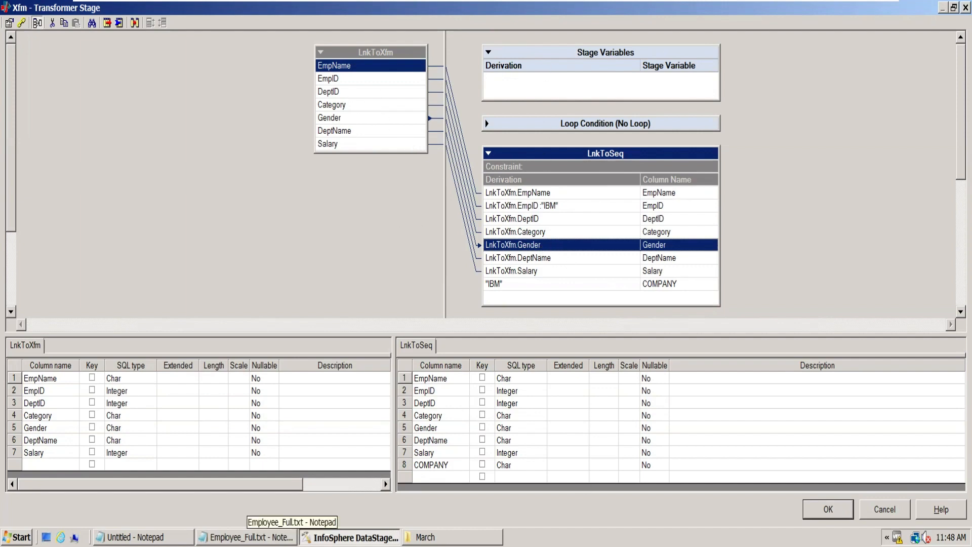
{"action": "left_click", "coordinate": [251, 536]}
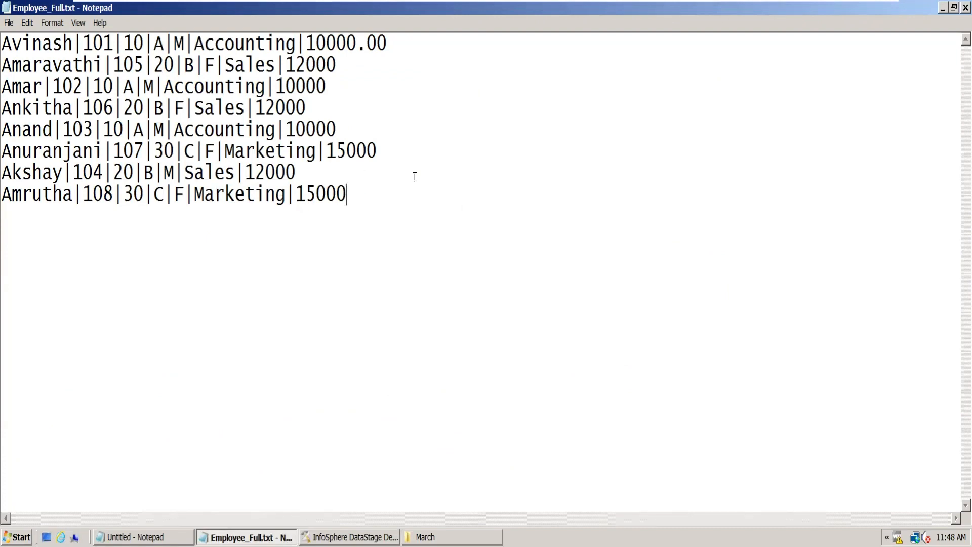
{"action": "double_click", "coordinate": [166, 172]}
{"action": "left_click", "coordinate": [350, 537]}
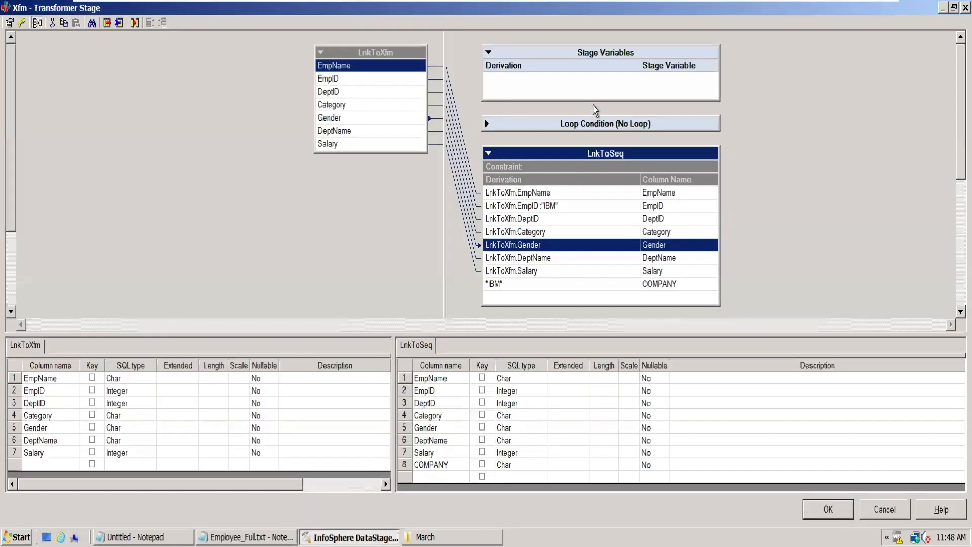
{"action": "right_click", "coordinate": [549, 81]}
{"action": "left_click", "coordinate": [602, 220]}
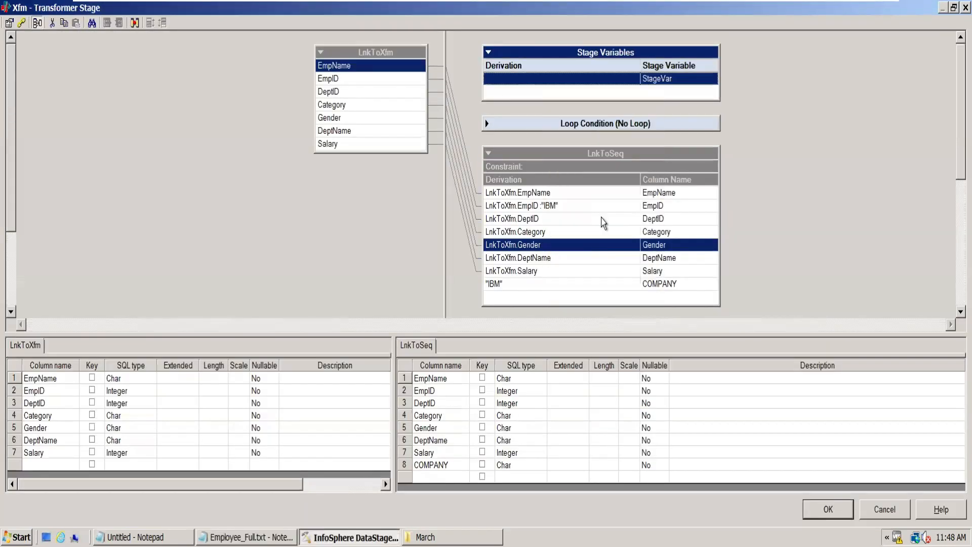
{"action": "double_click", "coordinate": [534, 77]}
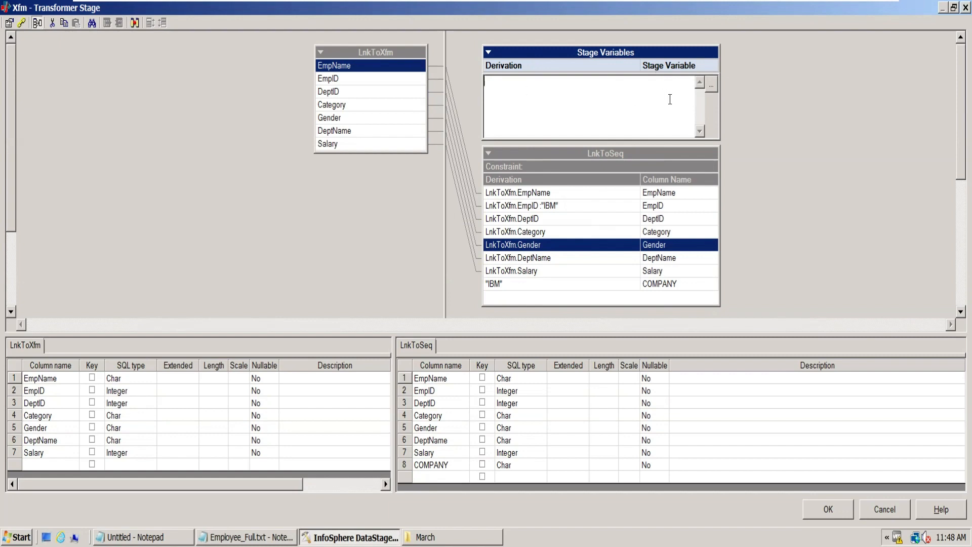
{"action": "left_click", "coordinate": [798, 142]}
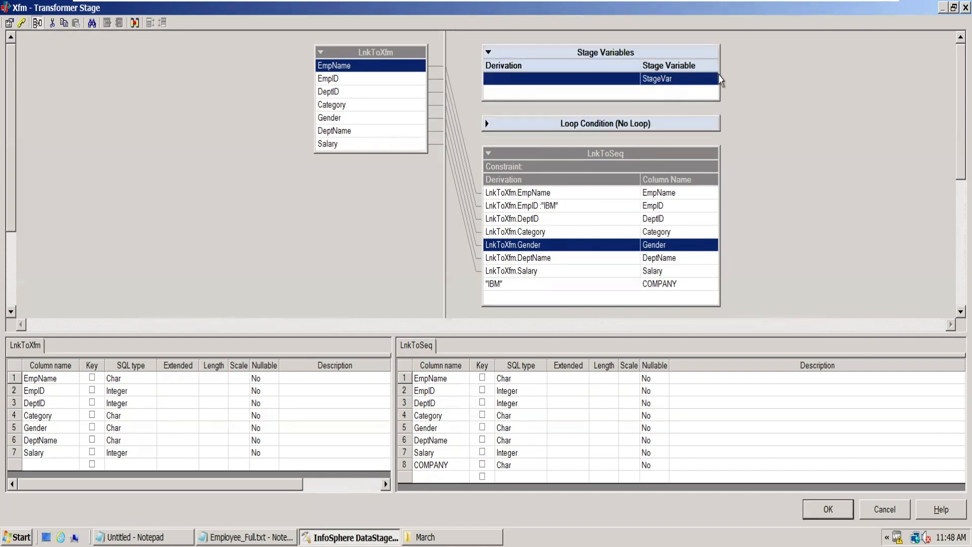
- Replace the derivation of the Gender output column with the stage variable StageVar
{"action": "left_click_drag", "start_coordinate": [666, 84], "coordinate": [575, 249]}
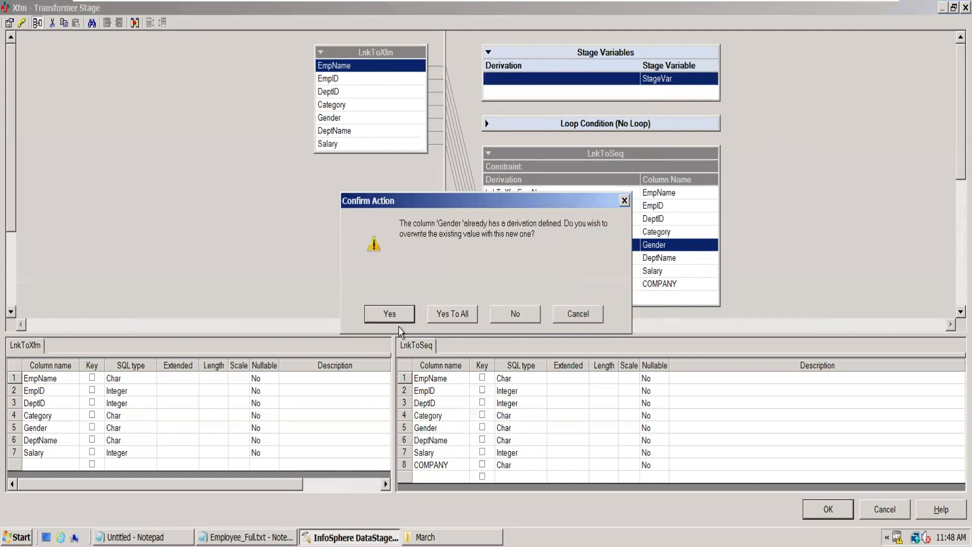
{"action": "left_click", "coordinate": [393, 312]}
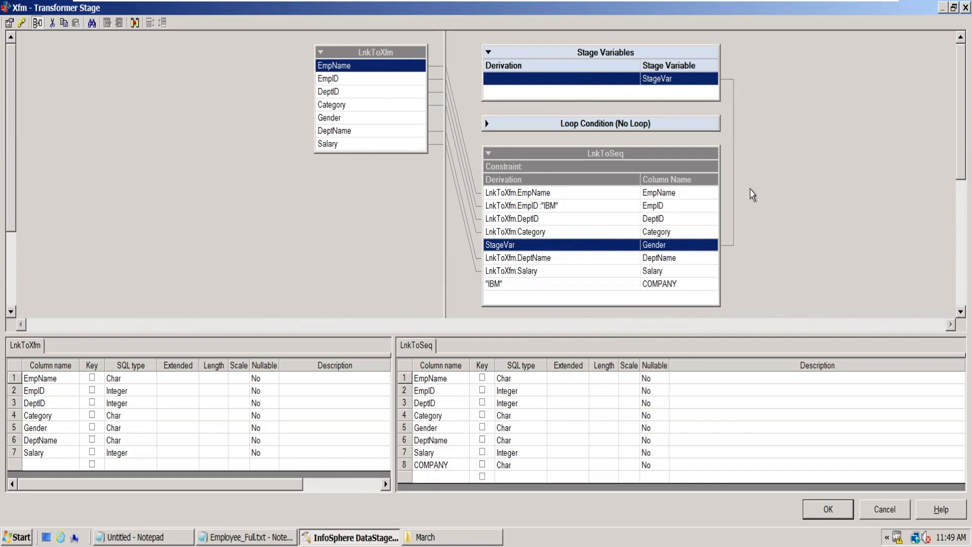
{"action": "left_click", "coordinate": [566, 247]}
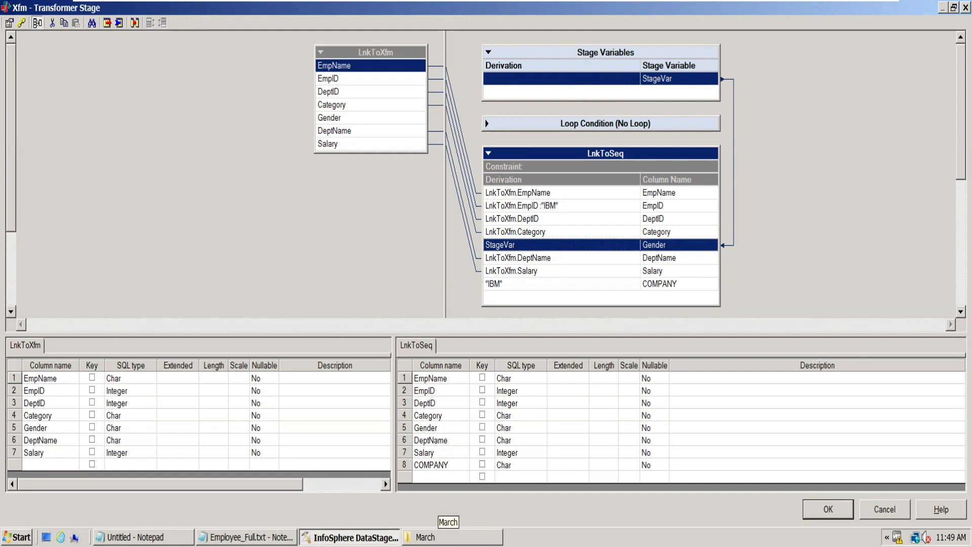
- Switch to Employee_Full.txt in Notepad and write the sample string IBM123Hello below the employee records
{"action": "left_click", "coordinate": [245, 536]}
{"action": "left_click", "coordinate": [431, 211]}
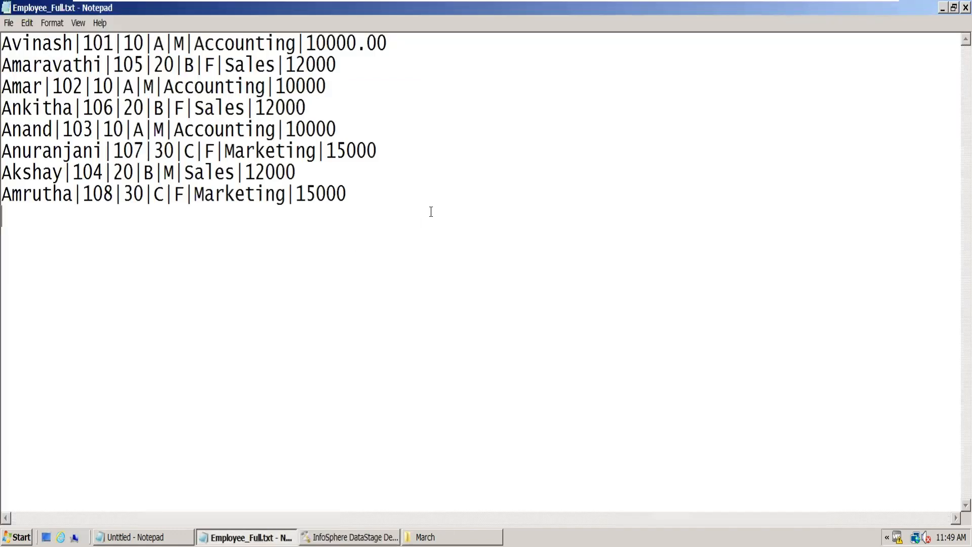
{"action": "key", "text": "Return"}
{"action": "key", "text": "Return"}
{"action": "type", "text": "IBM123Hello"}
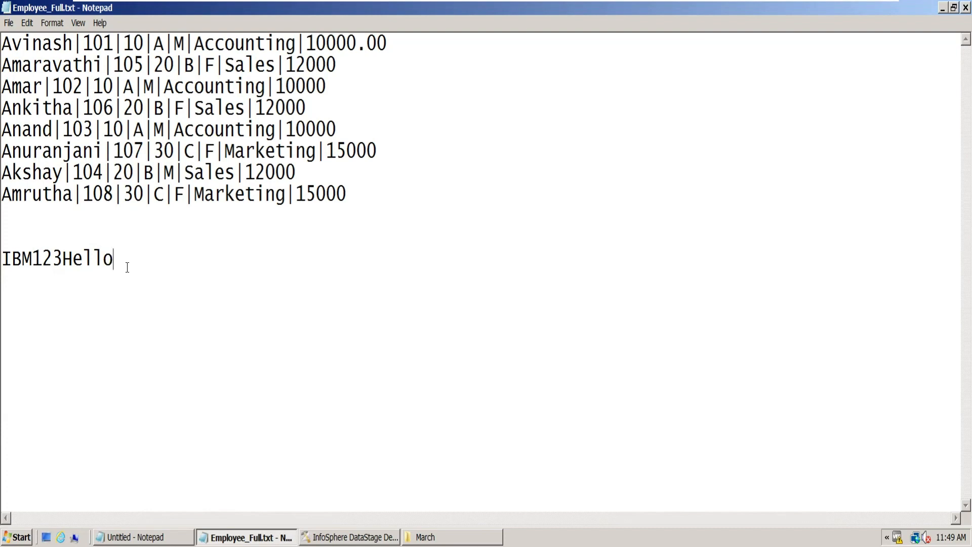
- Extend the IBM123Hello sample line with the note "--- IBMHello ---> Company Tag"
{"action": "left_click_drag", "start_coordinate": [127, 267], "coordinate": [2, 260]}
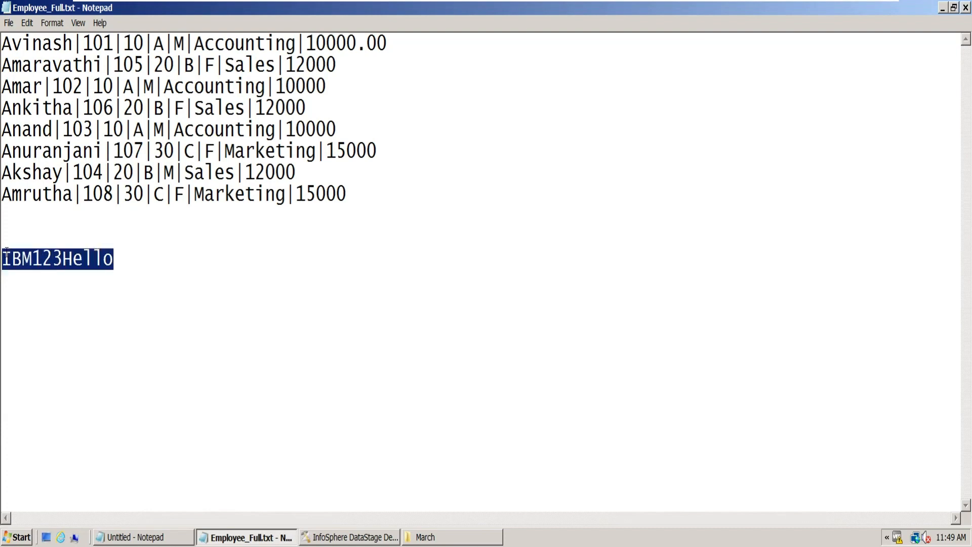
{"action": "left_click", "coordinate": [131, 256]}
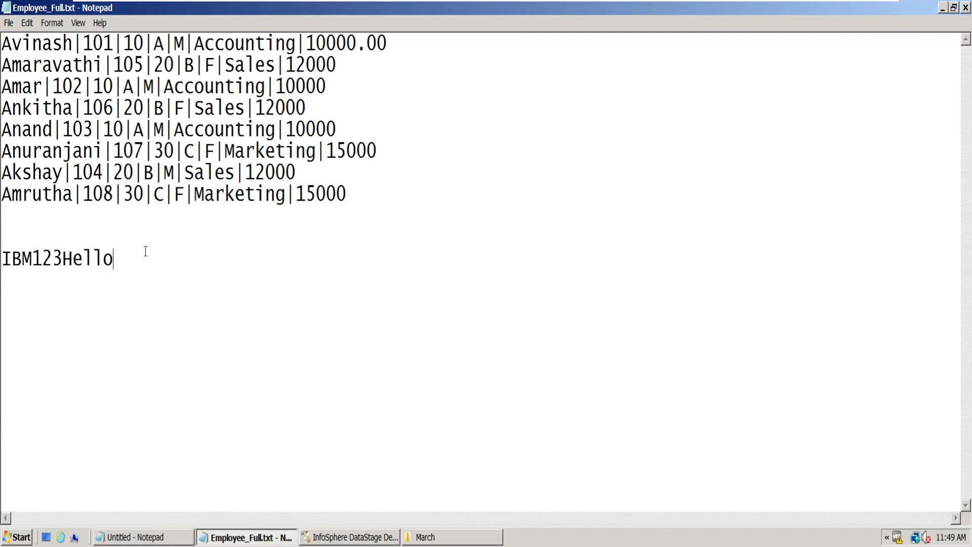
{"action": "type", "text": "--- IBMHello"}
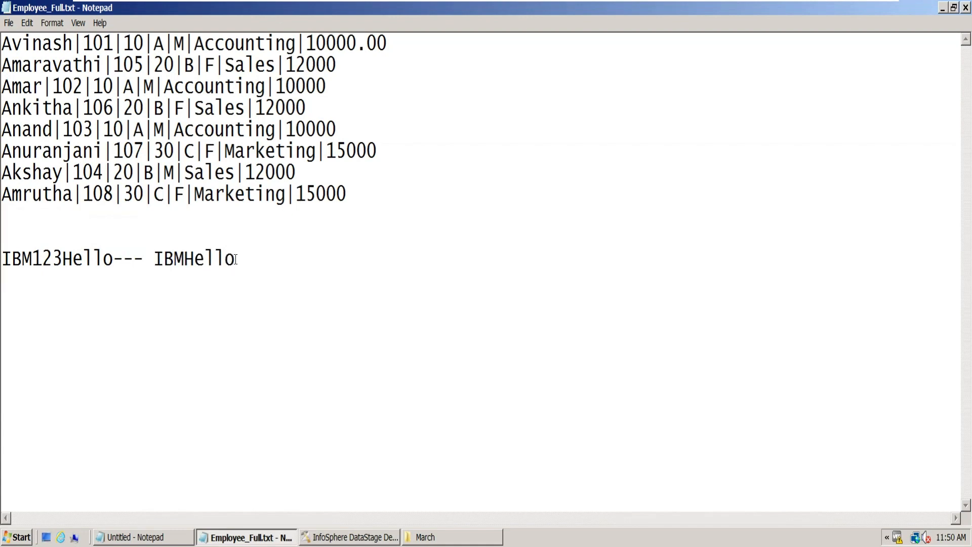
{"action": "type", "text": " ---> Company Tag"}
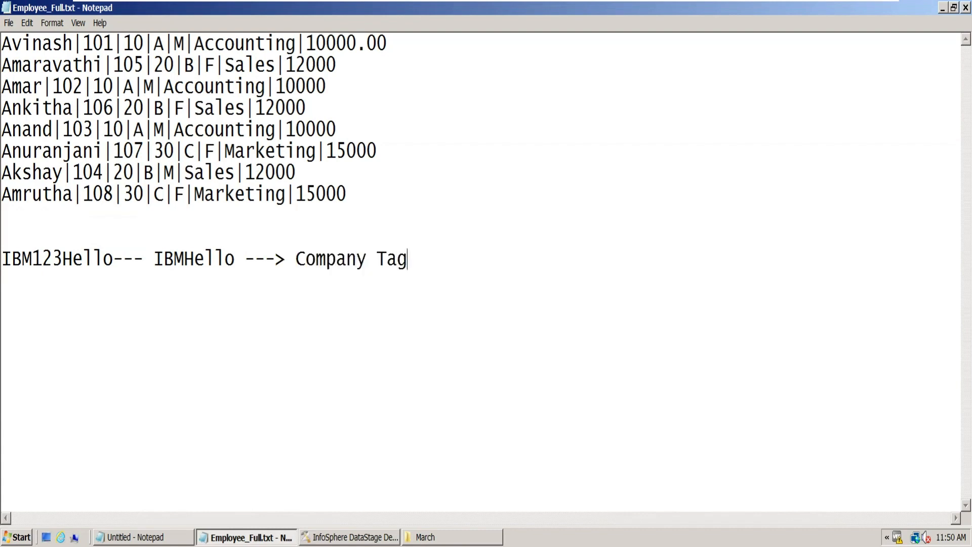
- Add a line reading "123 ---> Company Code" below the IBM123Hello line
{"action": "key", "text": "Return"}
{"action": "type", "text": "123 ---> Company"}
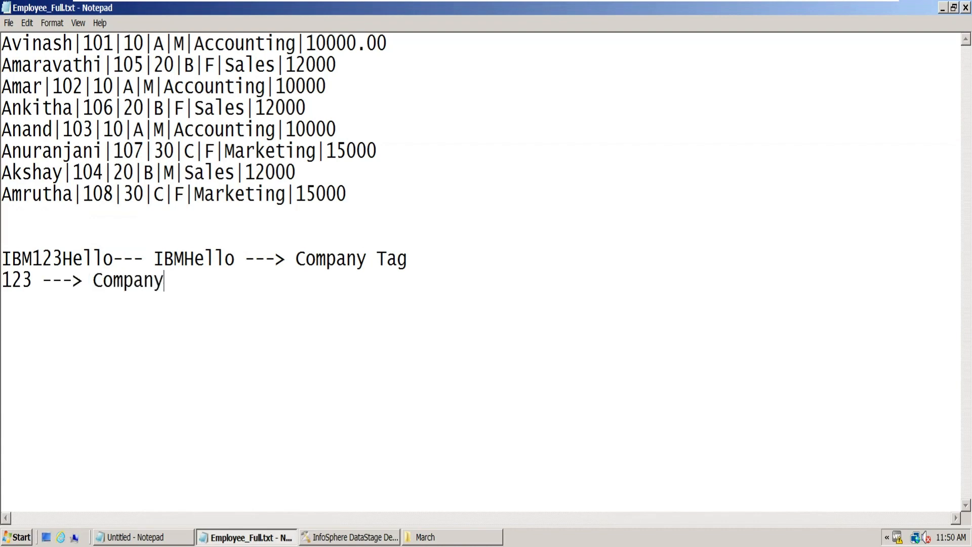
{"action": "type", "text": " Code"}
- Compare the IBM123Hello sample string with its Company Tag and Company Code notes
{"action": "left_click_drag", "start_coordinate": [304, 259], "coordinate": [410, 249]}
{"action": "left_click_drag", "start_coordinate": [103, 280], "coordinate": [221, 276]}
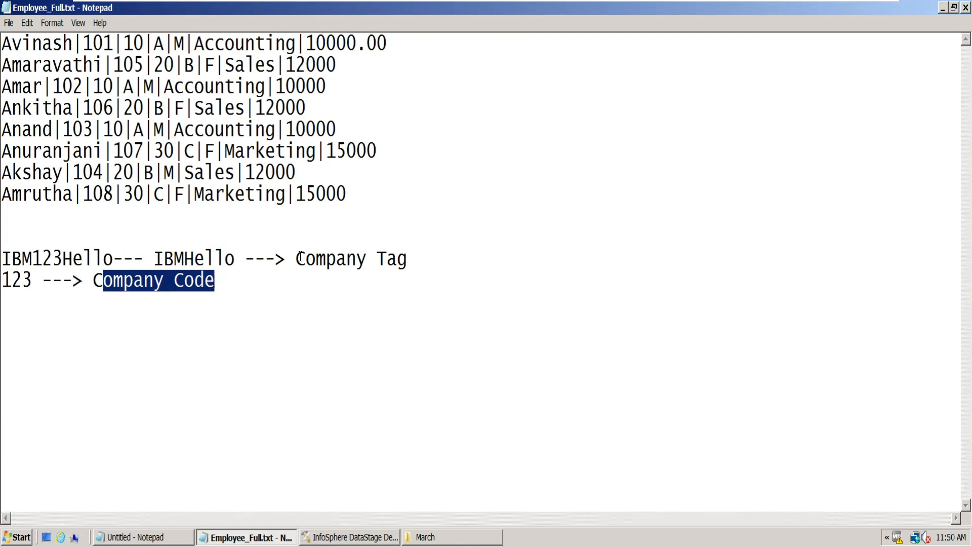
{"action": "left_click_drag", "start_coordinate": [296, 259], "coordinate": [408, 259]}
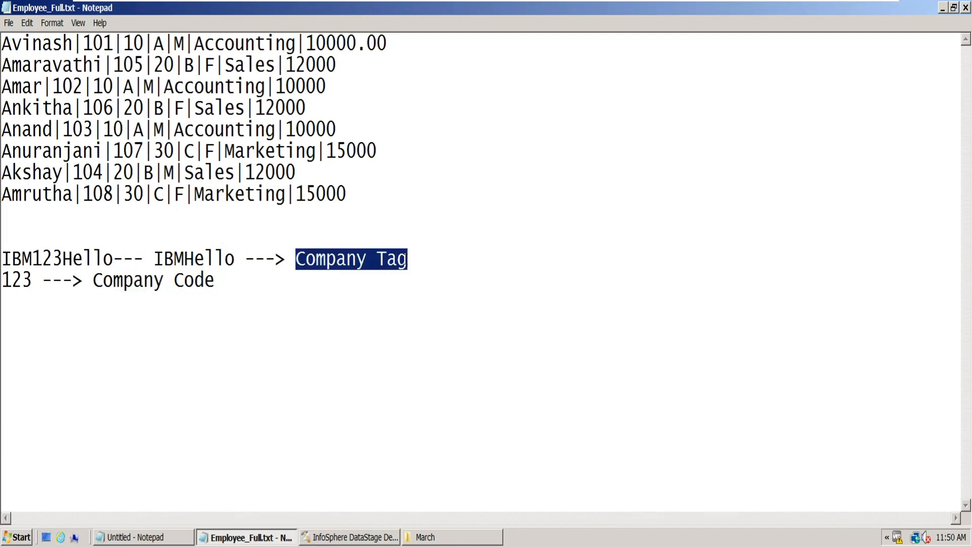
{"action": "left_click_drag", "start_coordinate": [113, 259], "coordinate": [7, 243]}
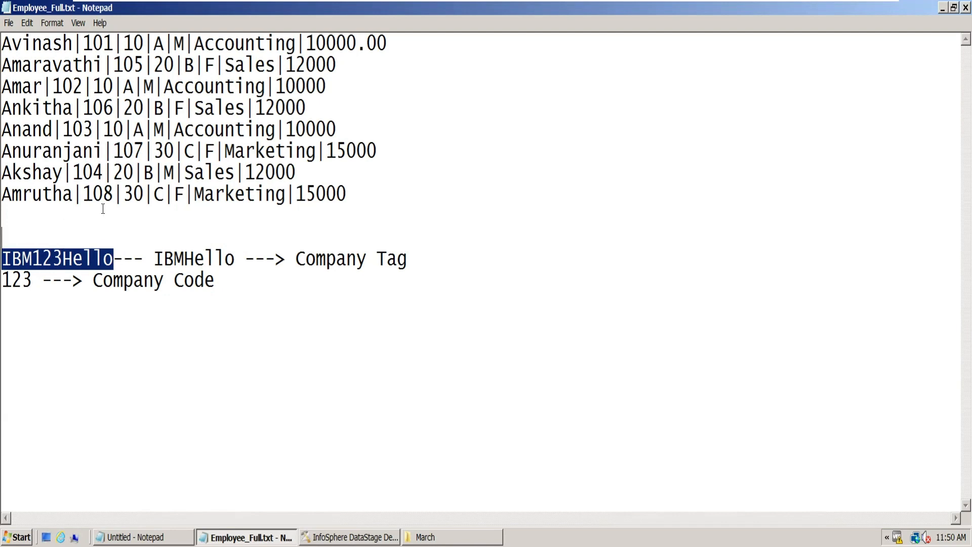
{"action": "left_click_drag", "start_coordinate": [297, 256], "coordinate": [408, 260]}
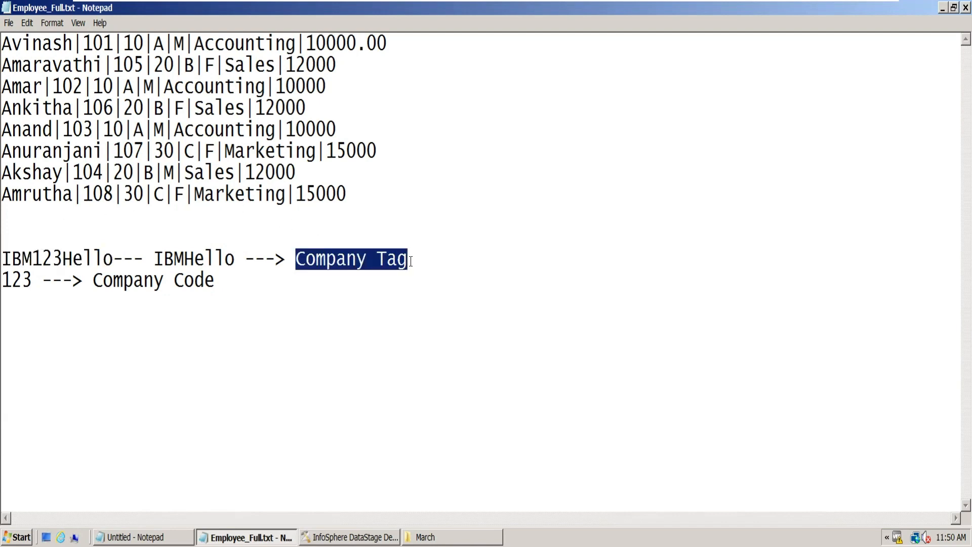
{"action": "left_click_drag", "start_coordinate": [95, 279], "coordinate": [230, 290]}
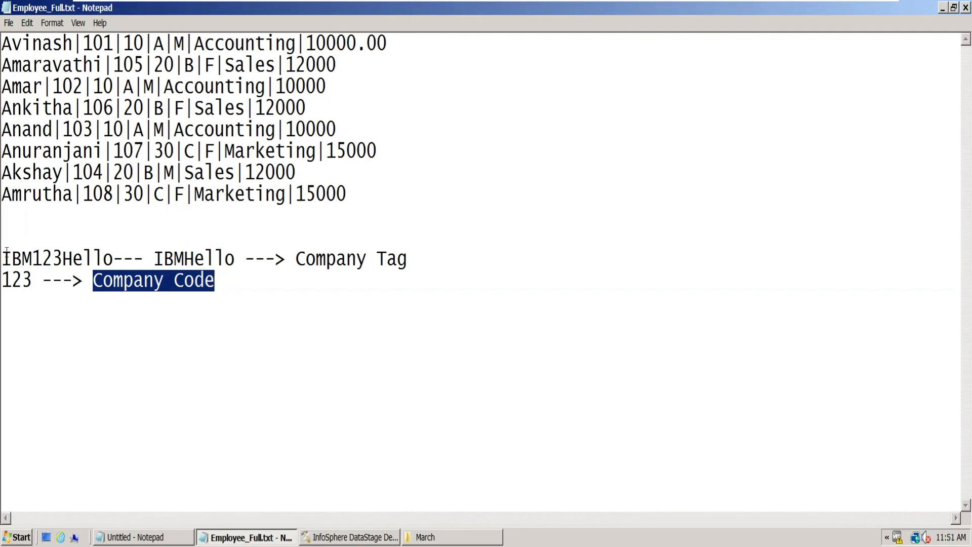
{"action": "left_click_drag", "start_coordinate": [4, 258], "coordinate": [114, 259]}
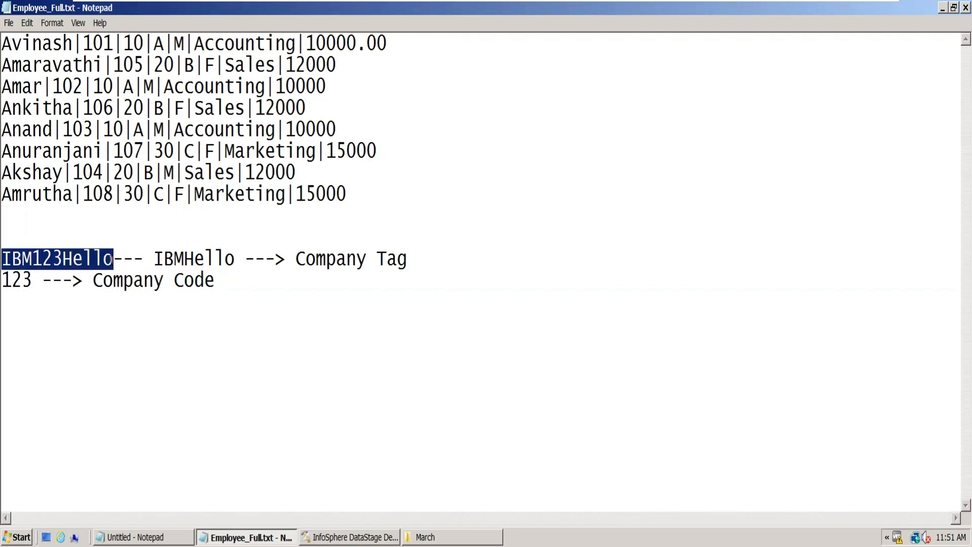
{"action": "double_click", "coordinate": [5, 258]}
{"action": "double_click", "coordinate": [345, 258]}
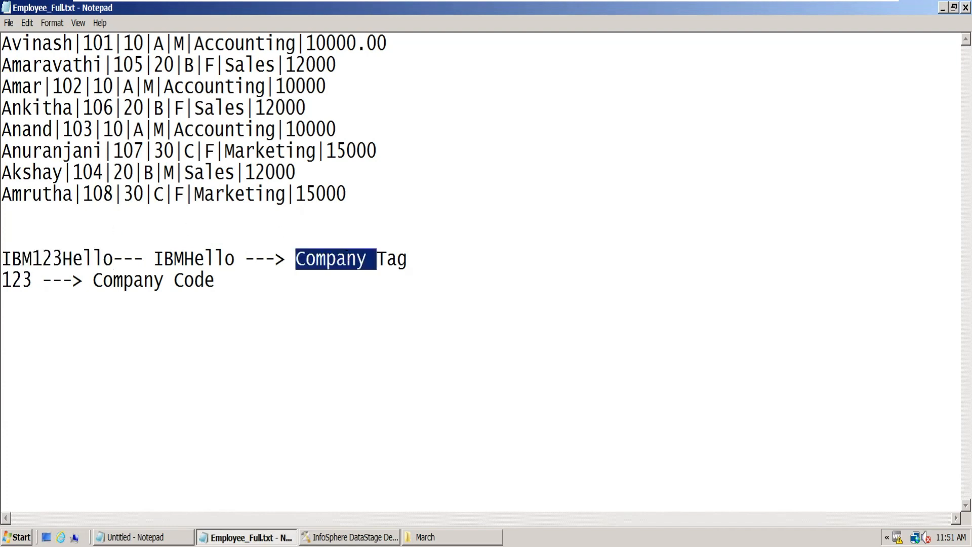
{"action": "double_click", "coordinate": [17, 258]}
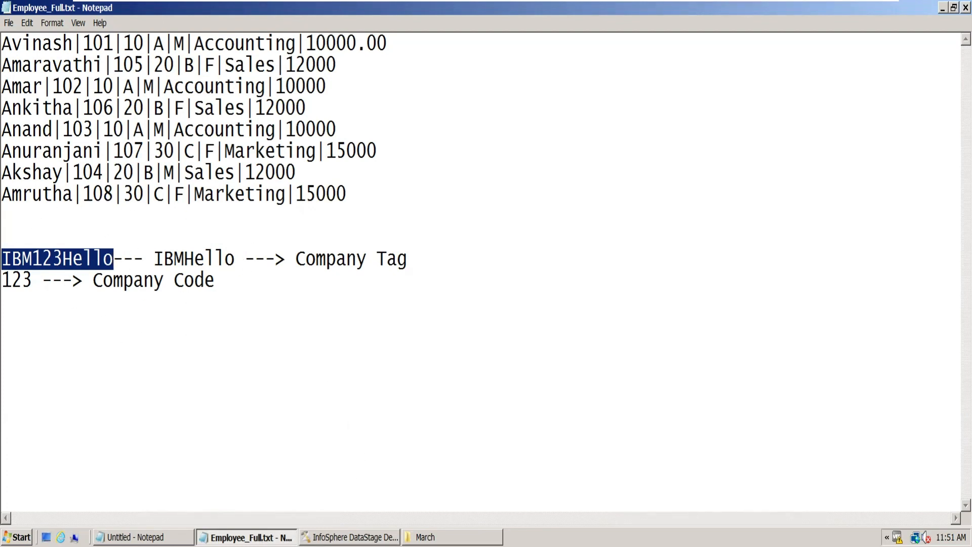
- Switch back to the DataStage Transformer, expand the Loop Condition section and enlarge the link diagram area to show all LnkToSeq columns
{"action": "left_click", "coordinate": [349, 537]}
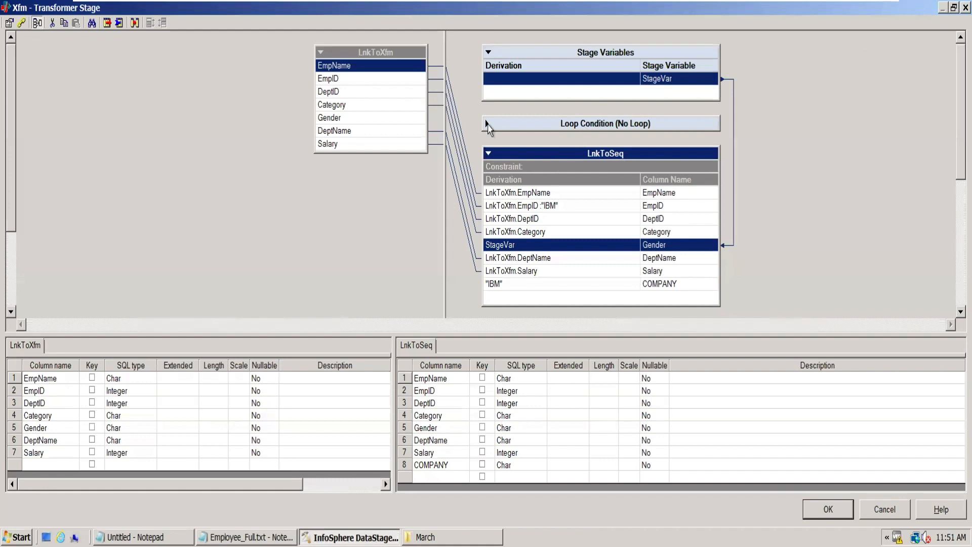
{"action": "left_click", "coordinate": [487, 124]}
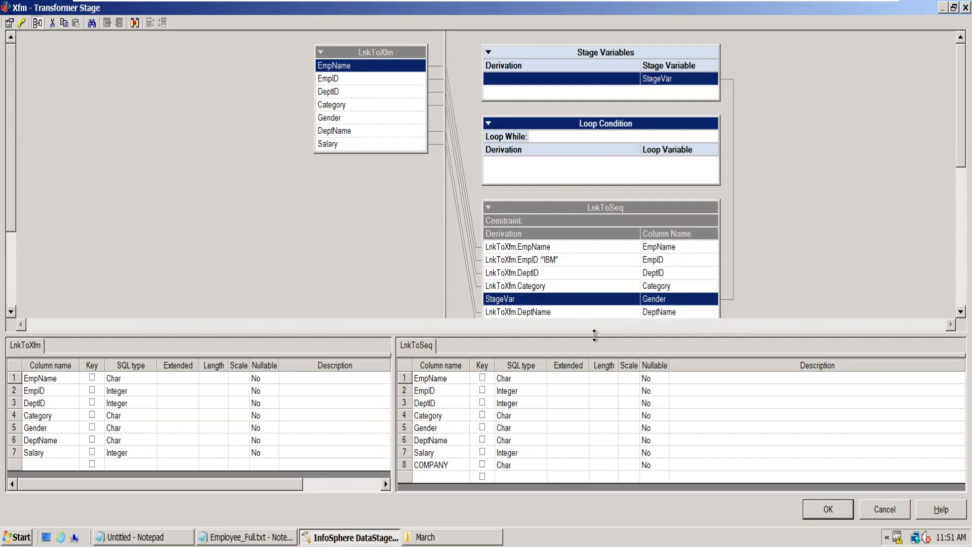
{"action": "left_click_drag", "start_coordinate": [595, 335], "coordinate": [594, 392]}
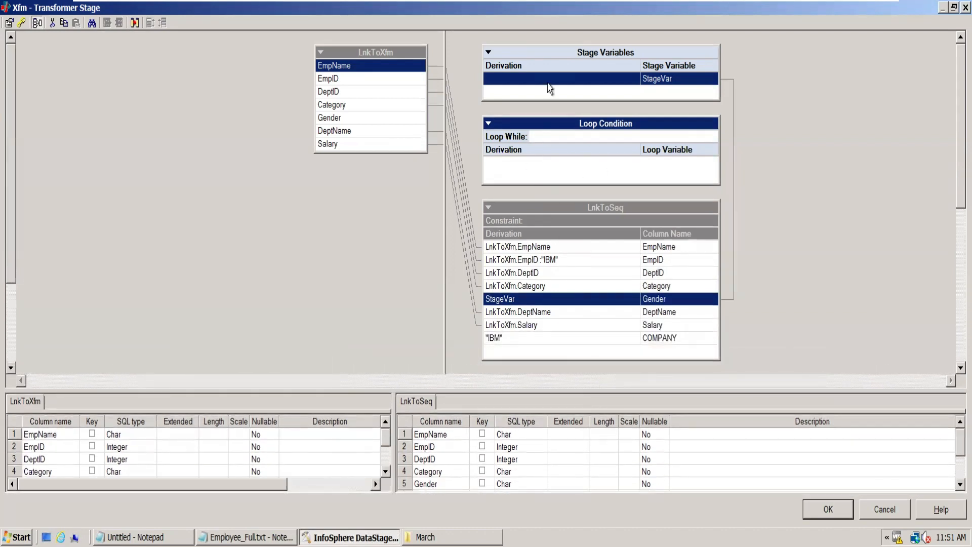
{"action": "left_click", "coordinate": [517, 304]}
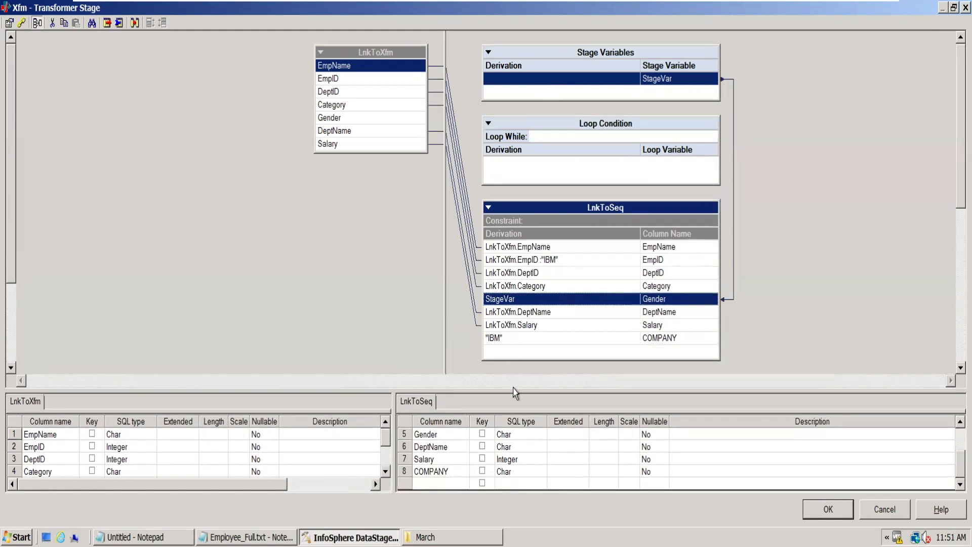
{"action": "left_click_drag", "start_coordinate": [514, 389], "coordinate": [514, 380]}
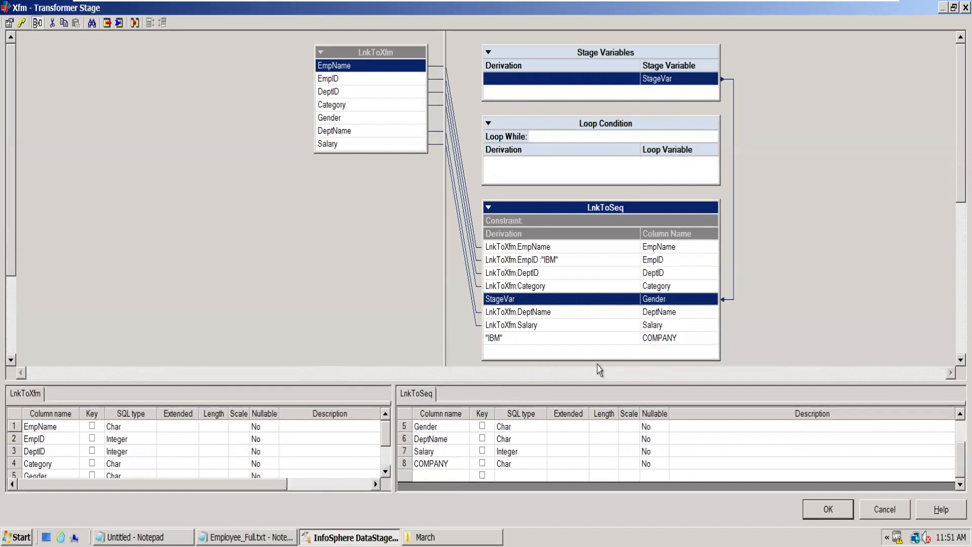
- Add a new output column named Date after COMPANY in the LnkToSeq column definitions
{"action": "left_click", "coordinate": [446, 472]}
{"action": "left_click", "coordinate": [445, 471]}
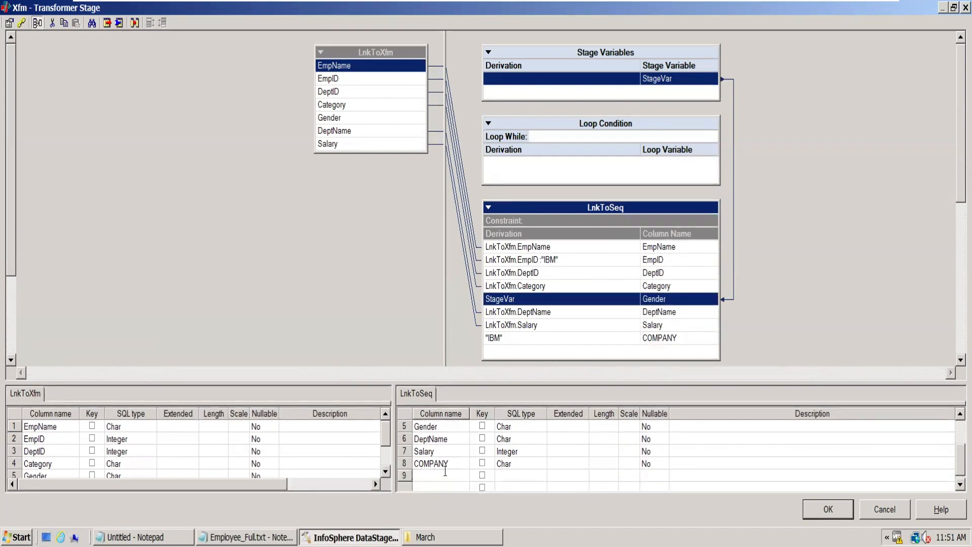
{"action": "type", "text": "Date"}
{"action": "left_click", "coordinate": [506, 439]}
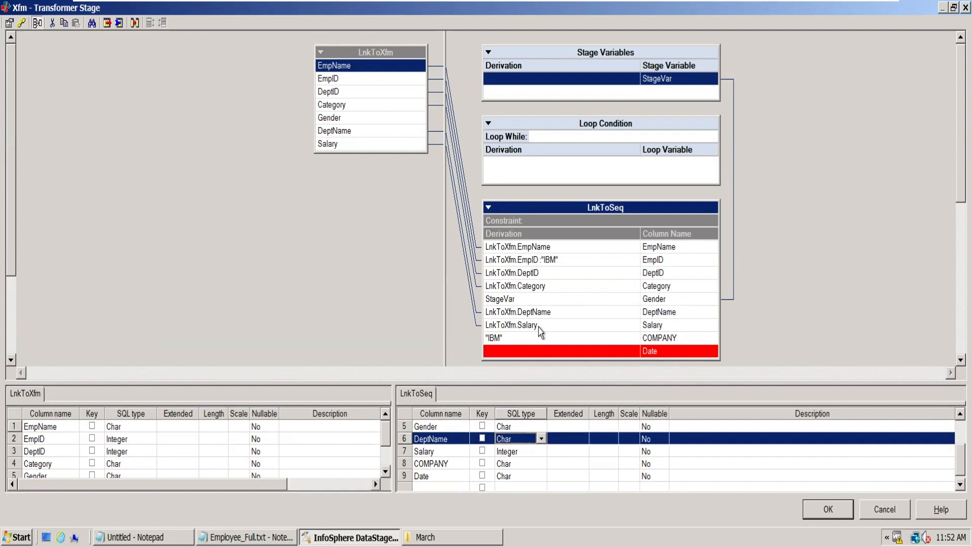
- Set the derivation of the Date output column to the Date & Time function CurrentDate()
{"action": "double_click", "coordinate": [528, 351]}
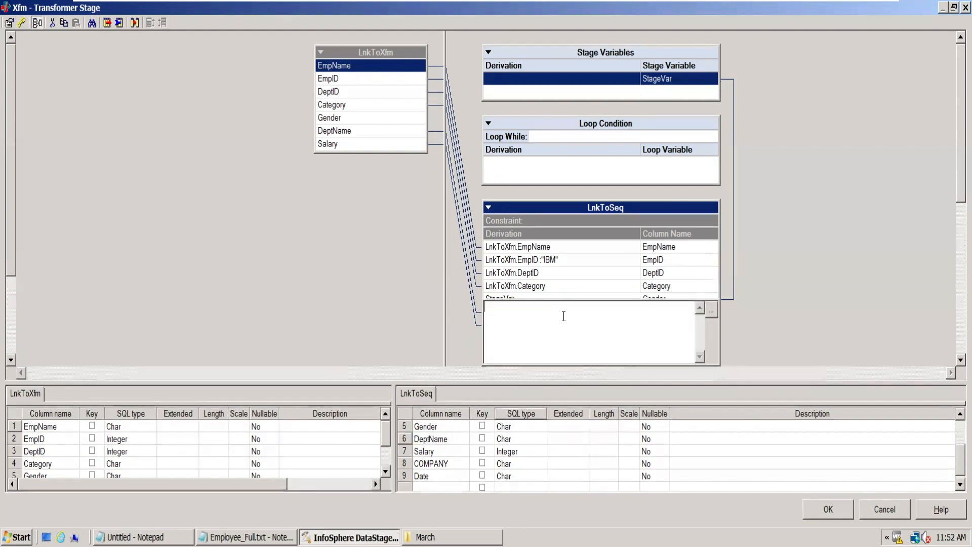
{"action": "left_click", "coordinate": [536, 287]}
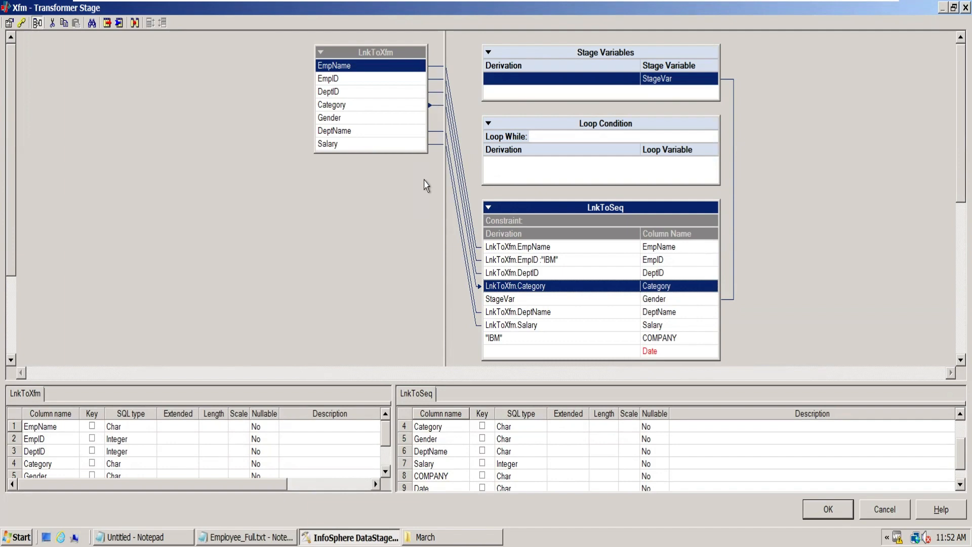
{"action": "mouse_move", "coordinate": [688, 6]}
{"action": "left_click", "coordinate": [628, 353]}
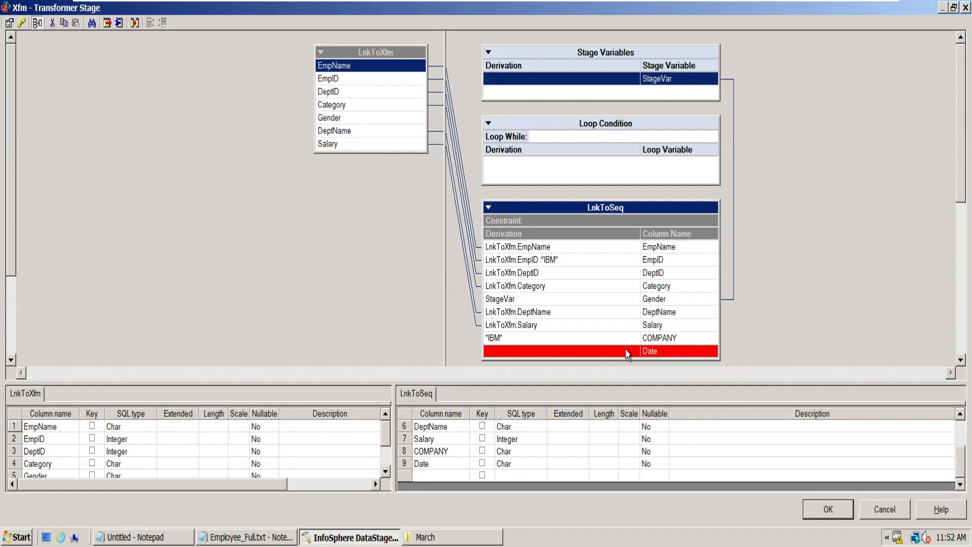
{"action": "right_click", "coordinate": [626, 350]}
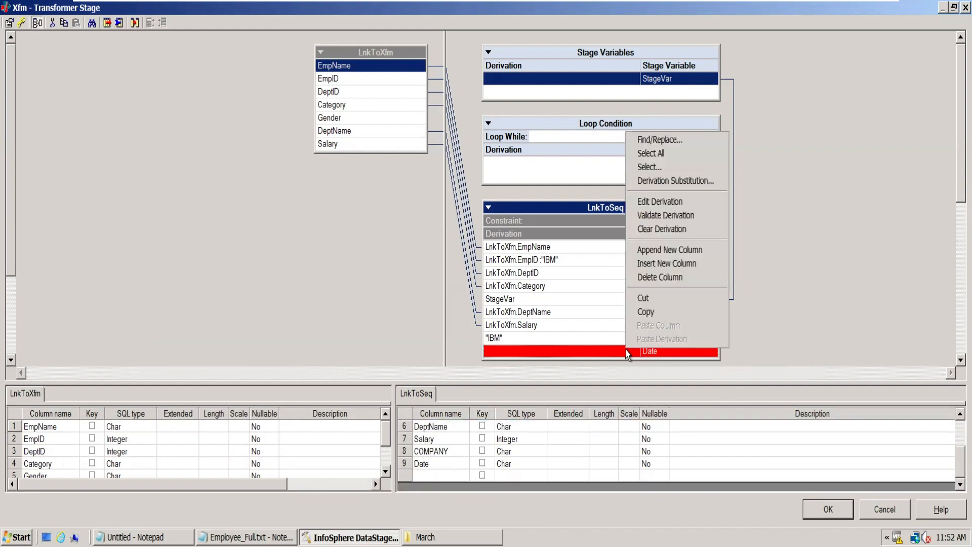
{"action": "double_click", "coordinate": [592, 350]}
{"action": "right_click", "coordinate": [592, 350]}
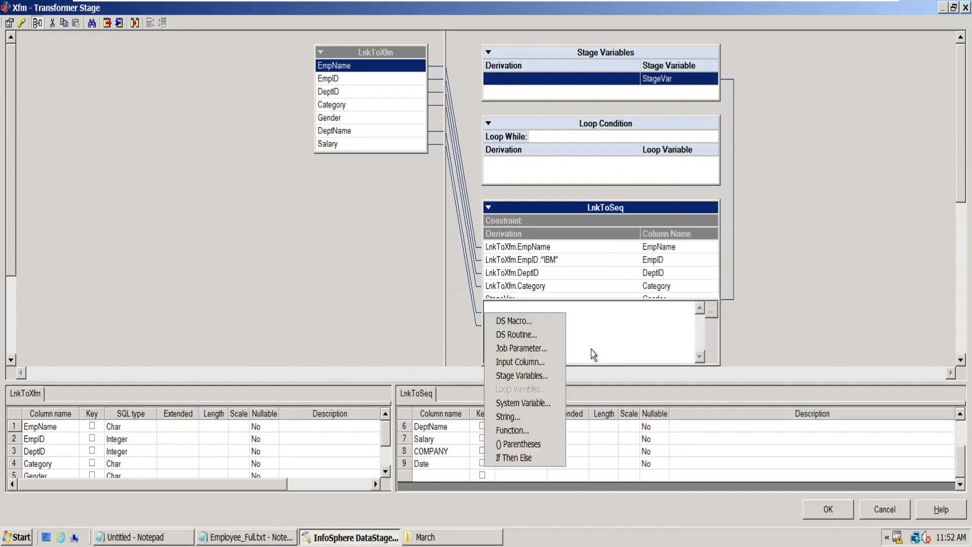
{"action": "left_click", "coordinate": [529, 431]}
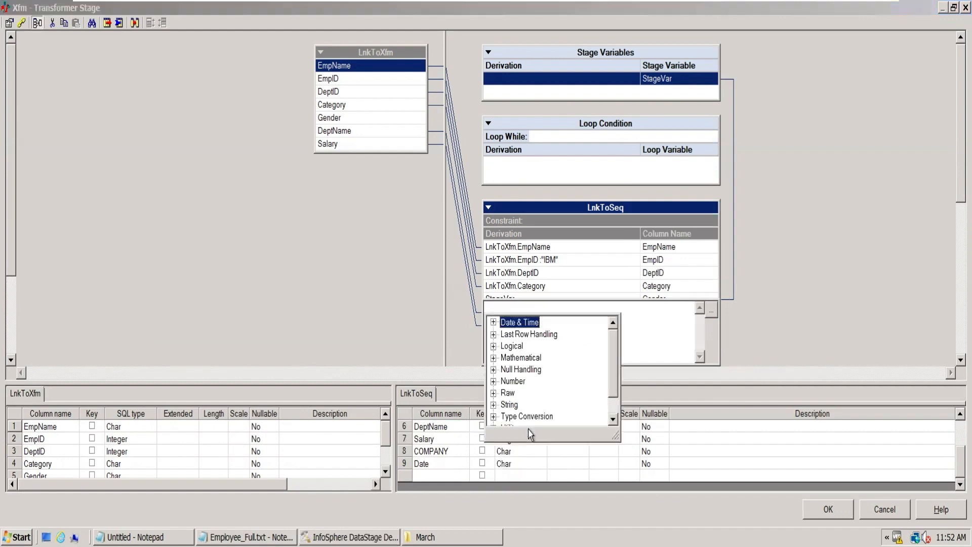
{"action": "left_click", "coordinate": [494, 323]}
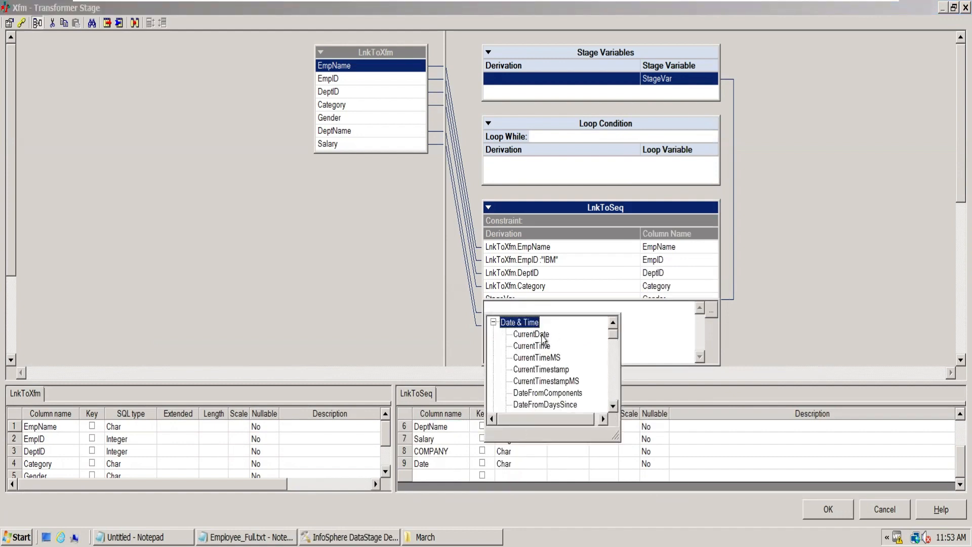
{"action": "left_click", "coordinate": [532, 334]}
{"action": "left_click", "coordinate": [557, 290]}
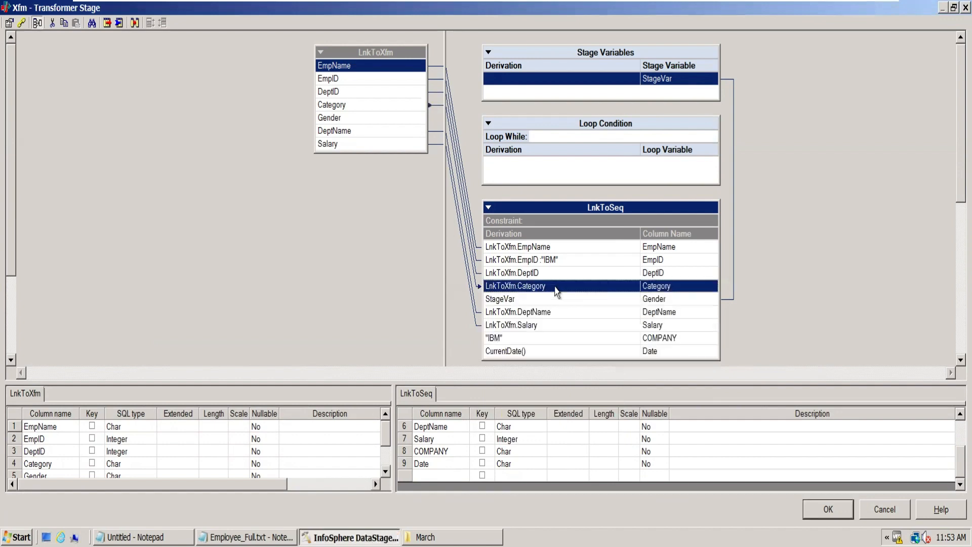
- Enlarge the column definitions area to review the LnkToSeq columns, and accept the Transformer stage settings
{"action": "left_click", "coordinate": [540, 352]}
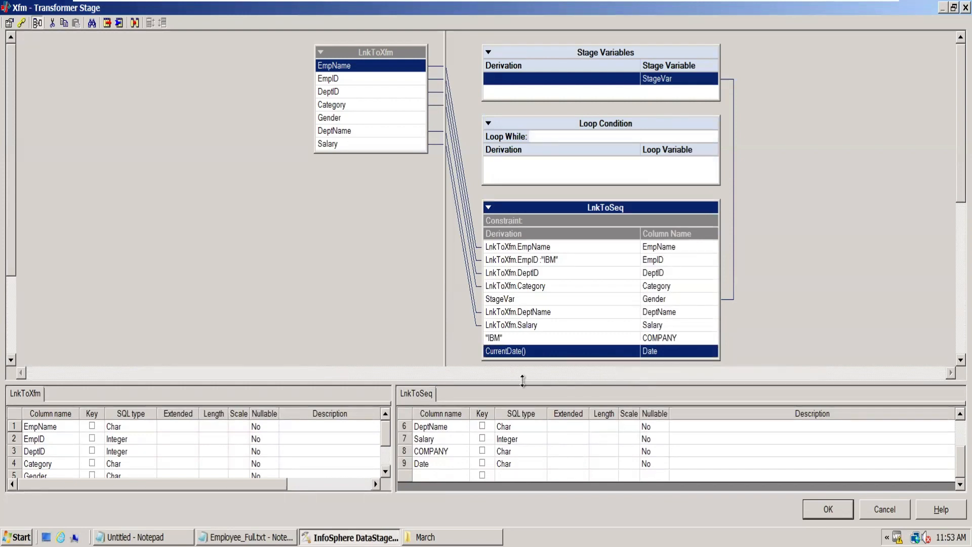
{"action": "left_click_drag", "start_coordinate": [521, 381], "coordinate": [533, 244]}
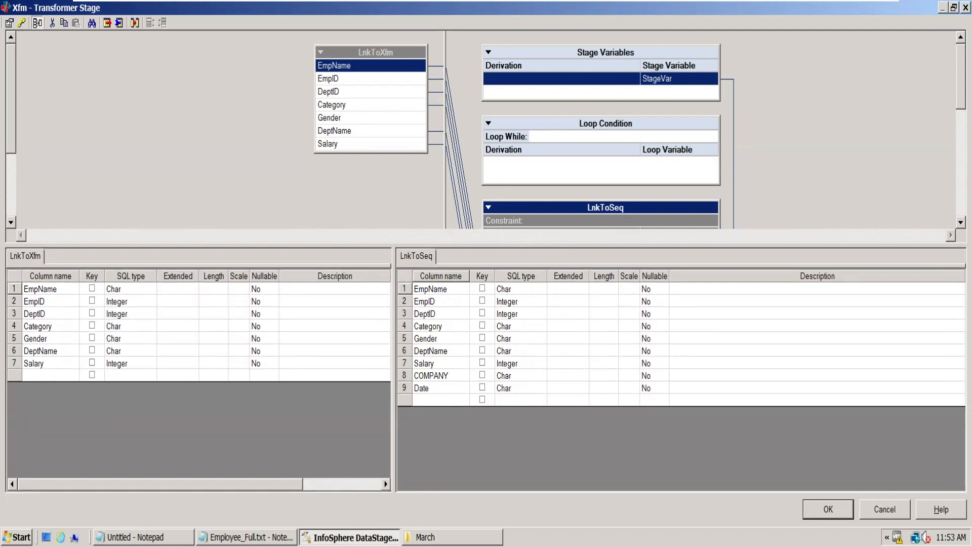
{"action": "left_click", "coordinate": [828, 509]}
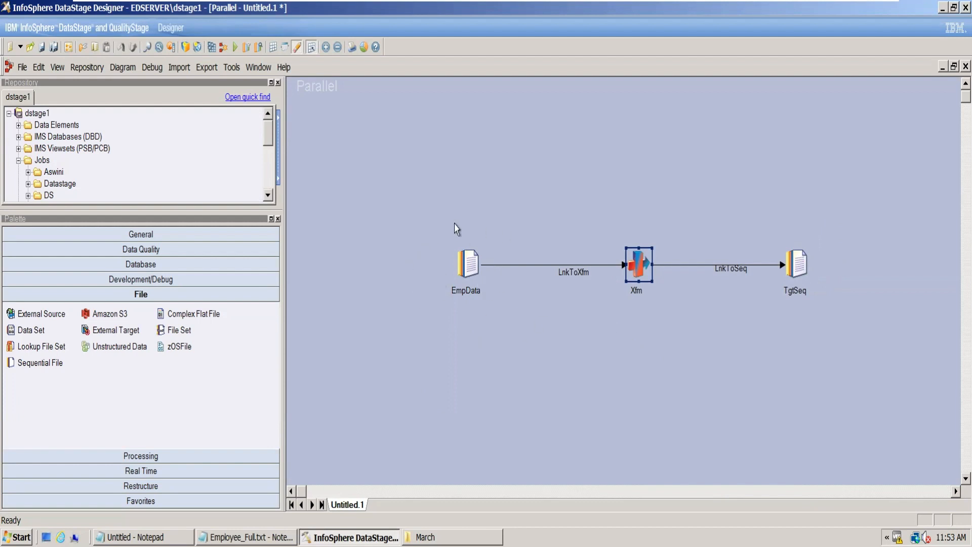
- Try setting the EmpName column's SQL type to VarChar in the EmpData source stage, and discard the stage changes
{"action": "double_click", "coordinate": [468, 264]}
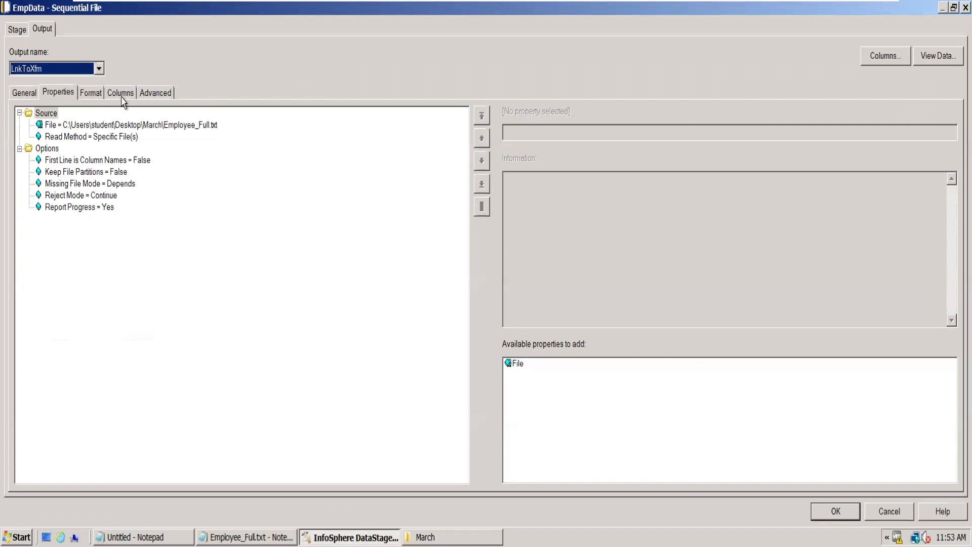
{"action": "left_click", "coordinate": [120, 94]}
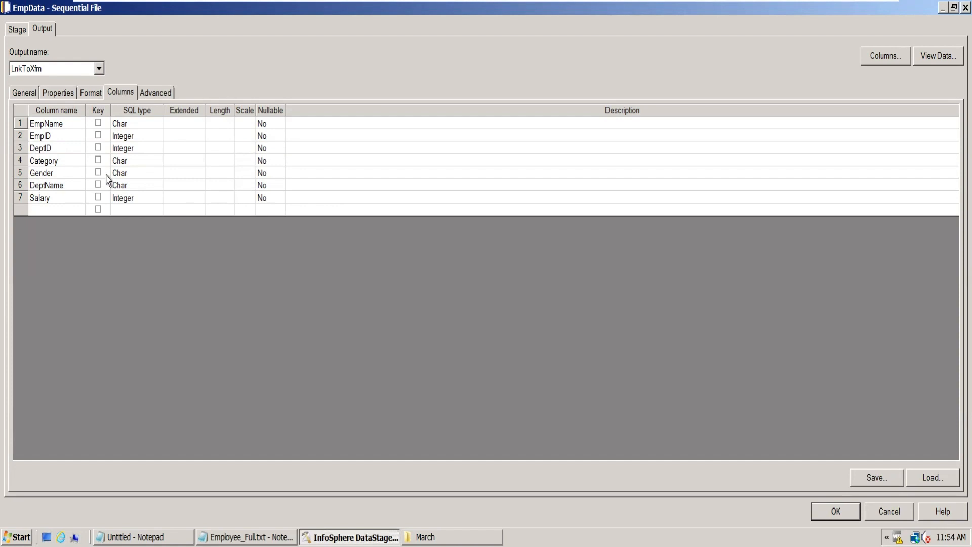
{"action": "left_click", "coordinate": [63, 127]}
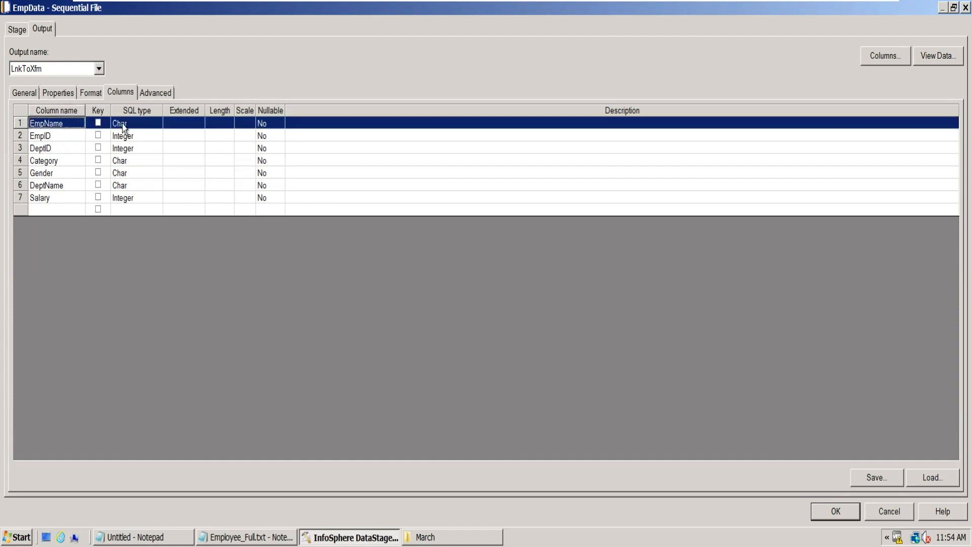
{"action": "left_click", "coordinate": [138, 124]}
{"action": "left_click", "coordinate": [157, 123]}
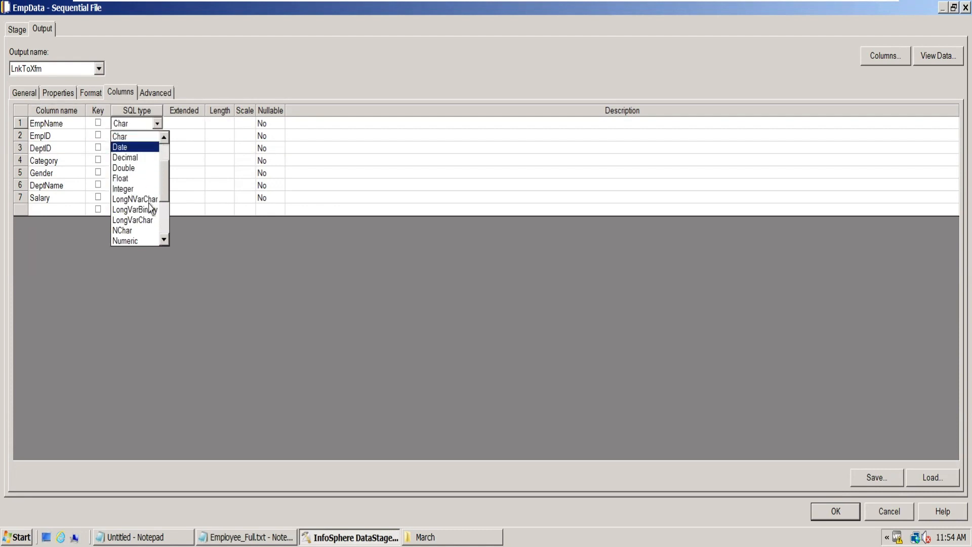
{"action": "left_click", "coordinate": [165, 240]}
{"action": "left_click", "coordinate": [164, 240]}
{"action": "left_click", "coordinate": [164, 240]}
{"action": "left_click", "coordinate": [164, 239]}
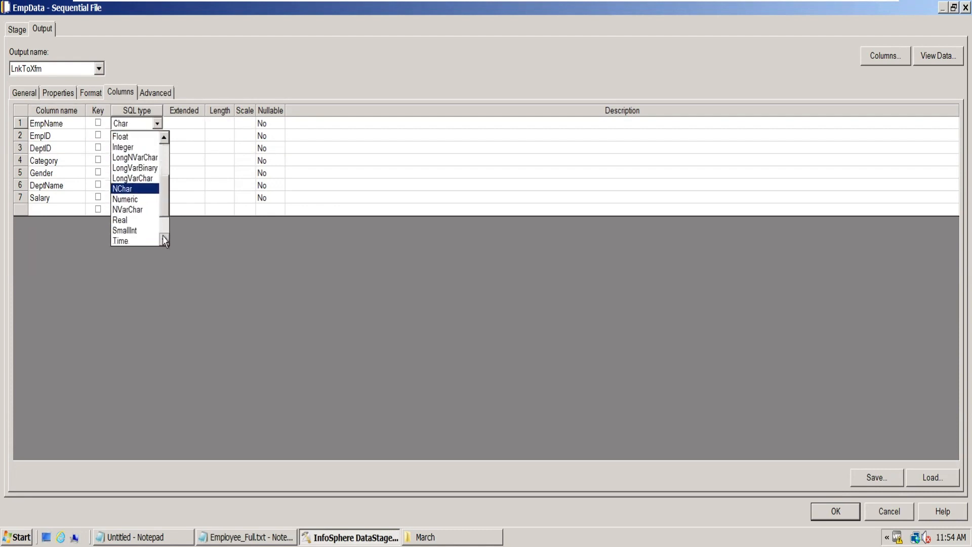
{"action": "left_click", "coordinate": [164, 240]}
{"action": "left_click", "coordinate": [164, 240]}
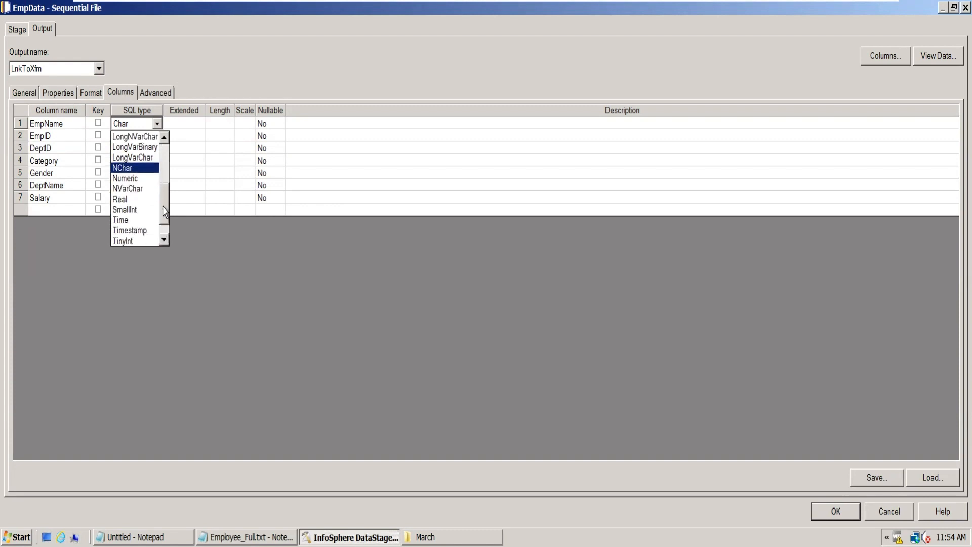
{"action": "scroll", "coordinate": [164, 210], "scroll_direction": "down", "scroll_amount": 1}
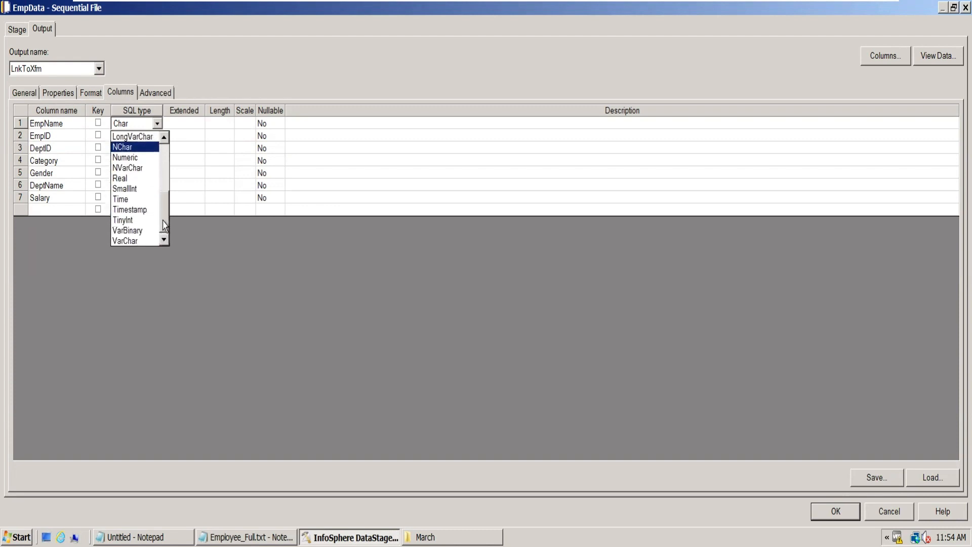
{"action": "left_click", "coordinate": [128, 240]}
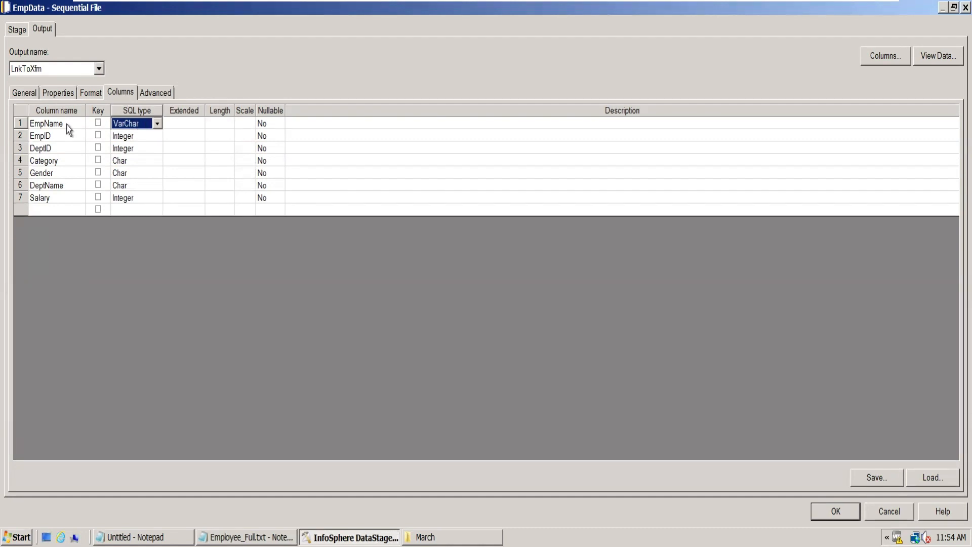
{"action": "left_click", "coordinate": [131, 174]}
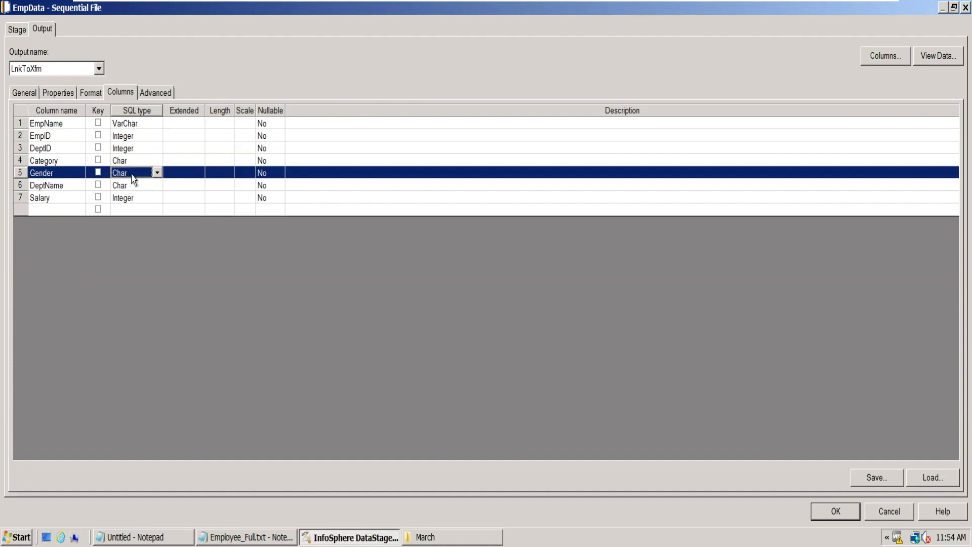
{"action": "left_click", "coordinate": [137, 124]}
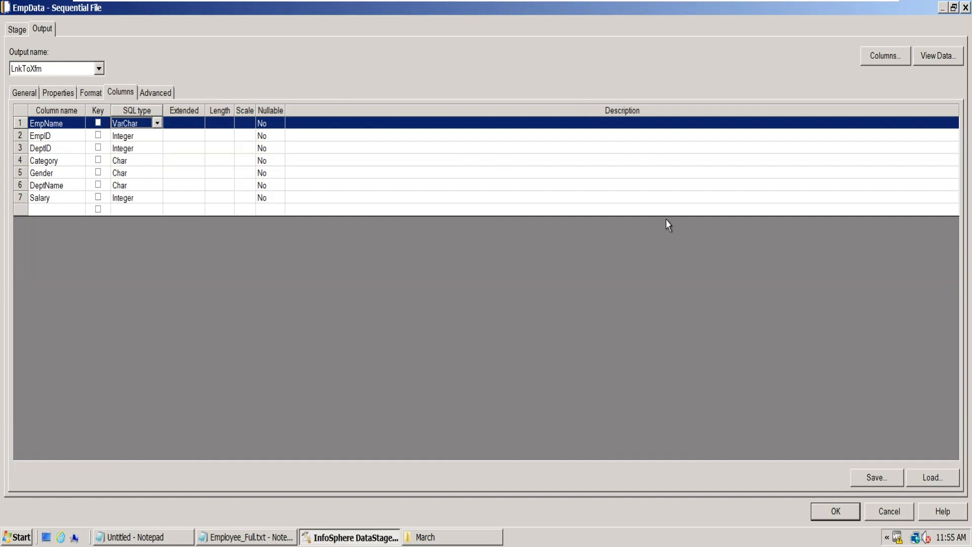
{"action": "left_click", "coordinate": [885, 510]}
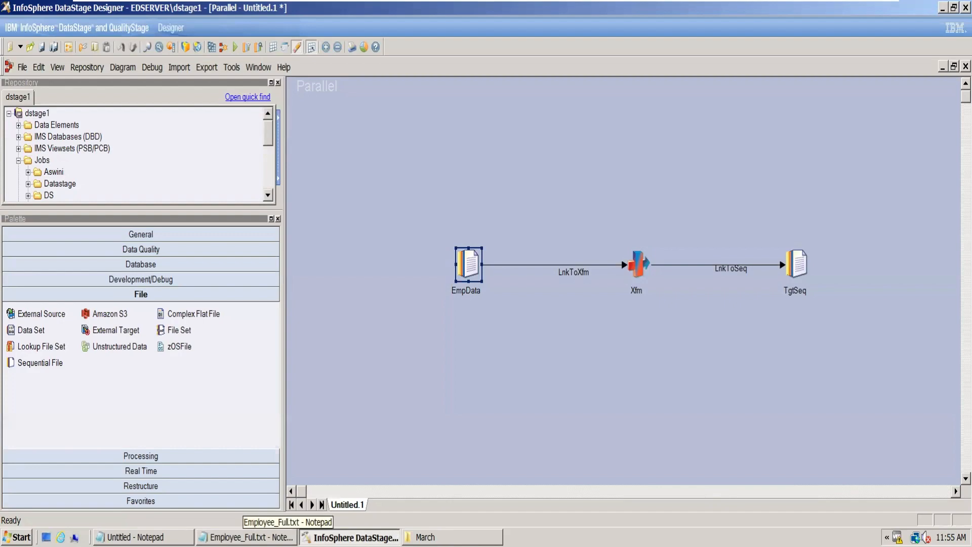
- Switch to the untitled Notepad document and delete all of its parallelism and node configuration notes
{"action": "left_click", "coordinate": [177, 537]}
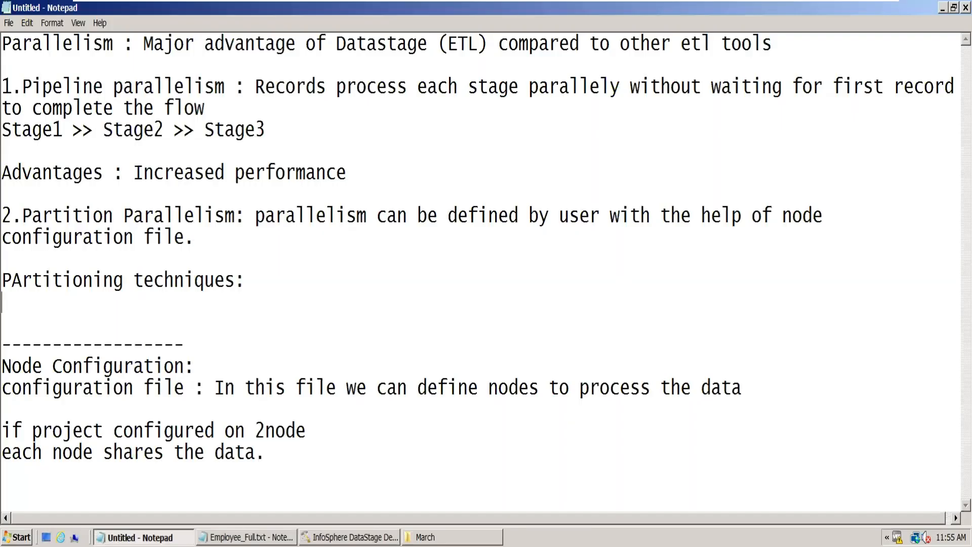
{"action": "key", "text": "ctrl+a"}
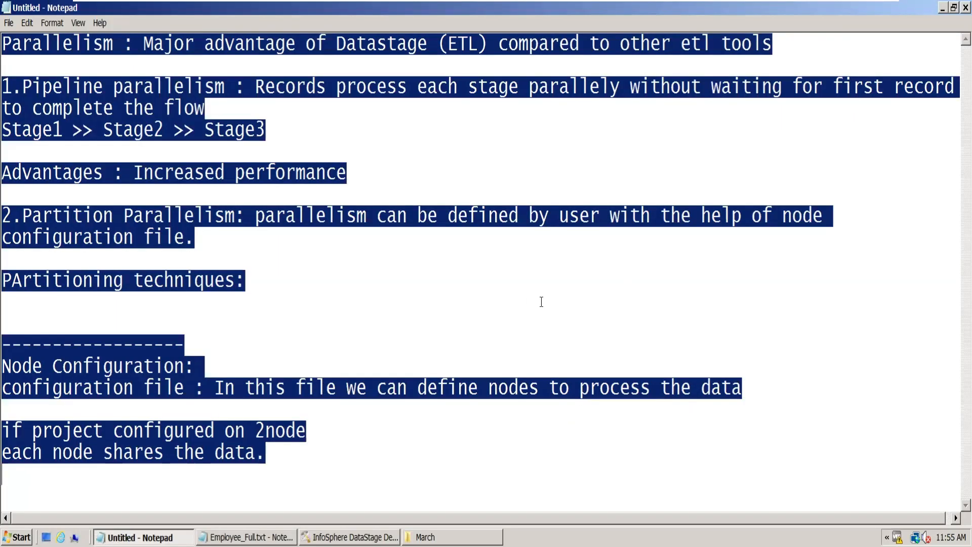
{"action": "key", "text": "Delete"}
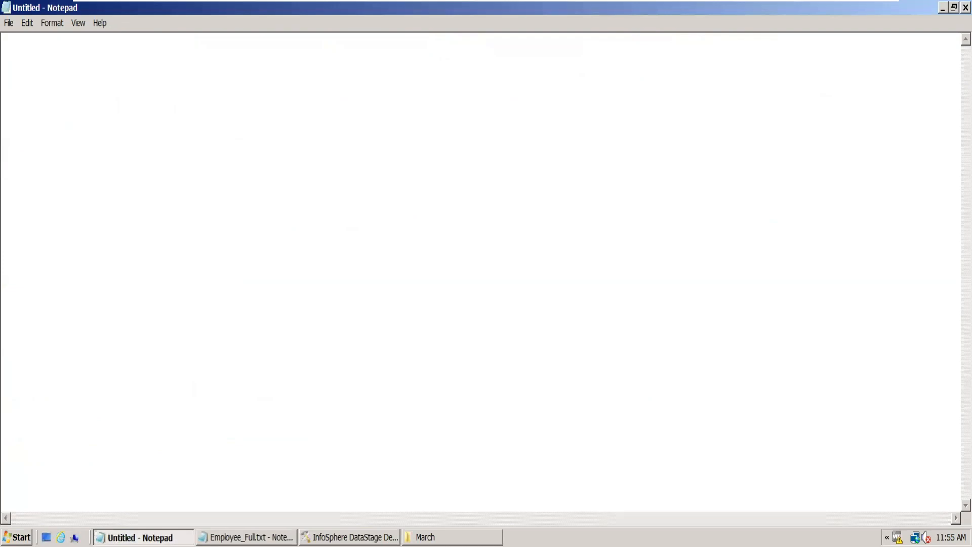
- Return to DataStage, reopen the Xfm Transformer and bring up the function list for the DeptID output derivation
{"action": "key", "text": "alt+Tab"}
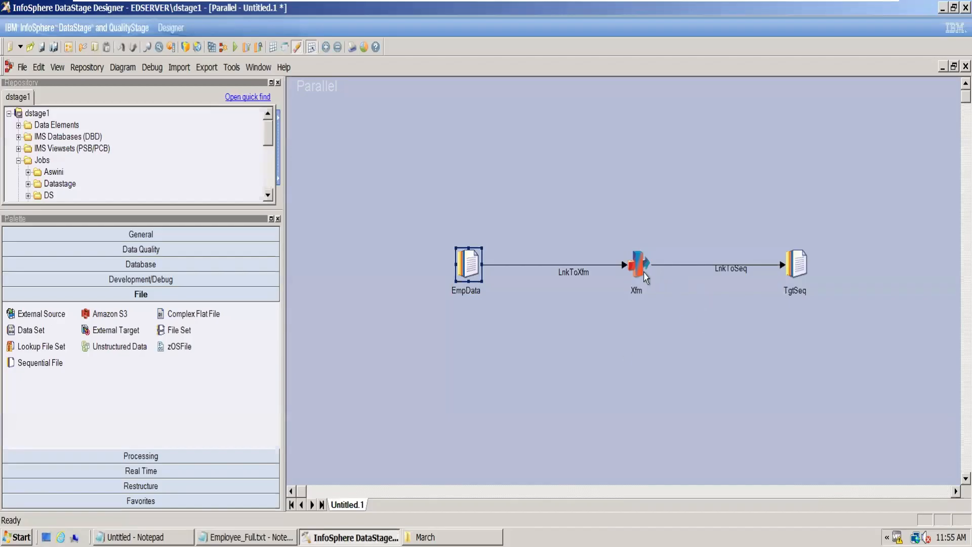
{"action": "double_click", "coordinate": [646, 275]}
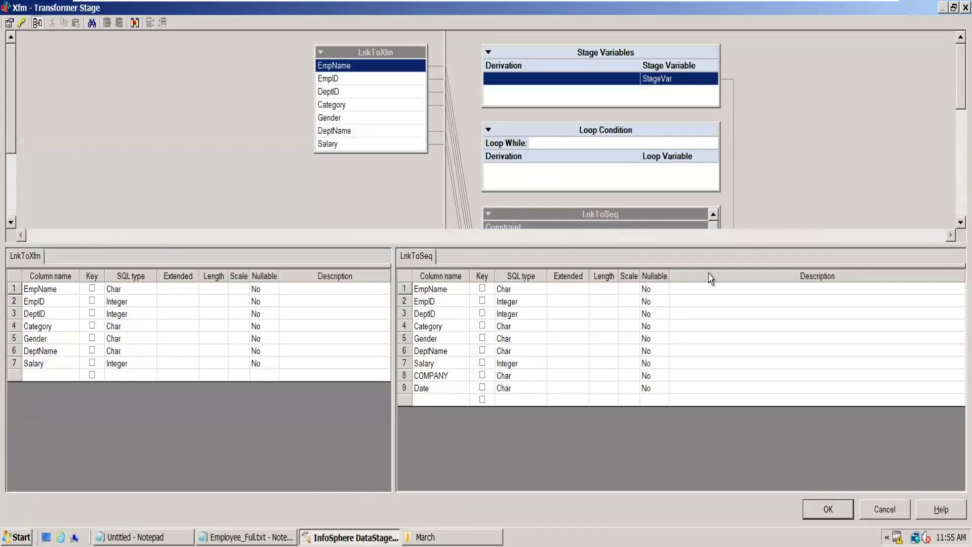
{"action": "scroll", "coordinate": [945, 208], "scroll_direction": "down", "scroll_amount": 3}
{"action": "double_click", "coordinate": [548, 180]}
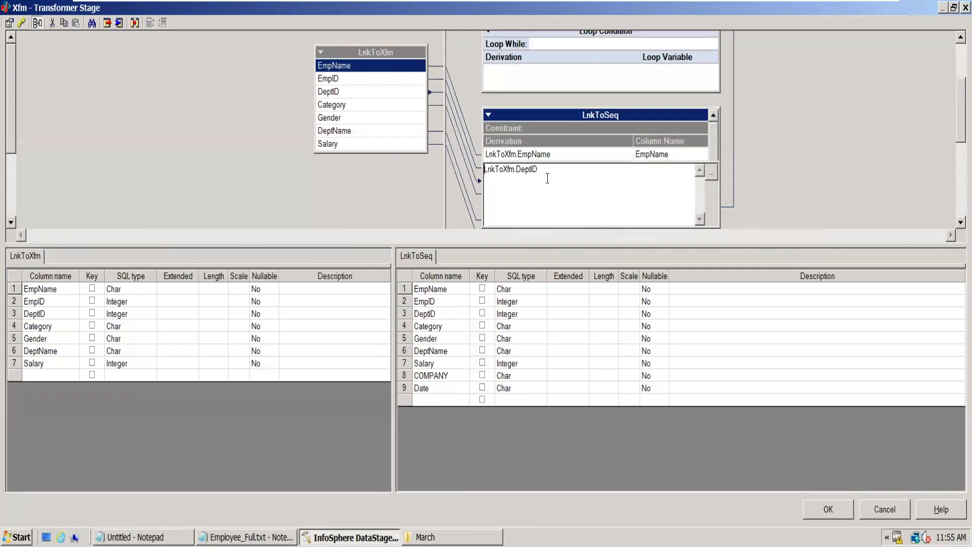
{"action": "left_click", "coordinate": [712, 172]}
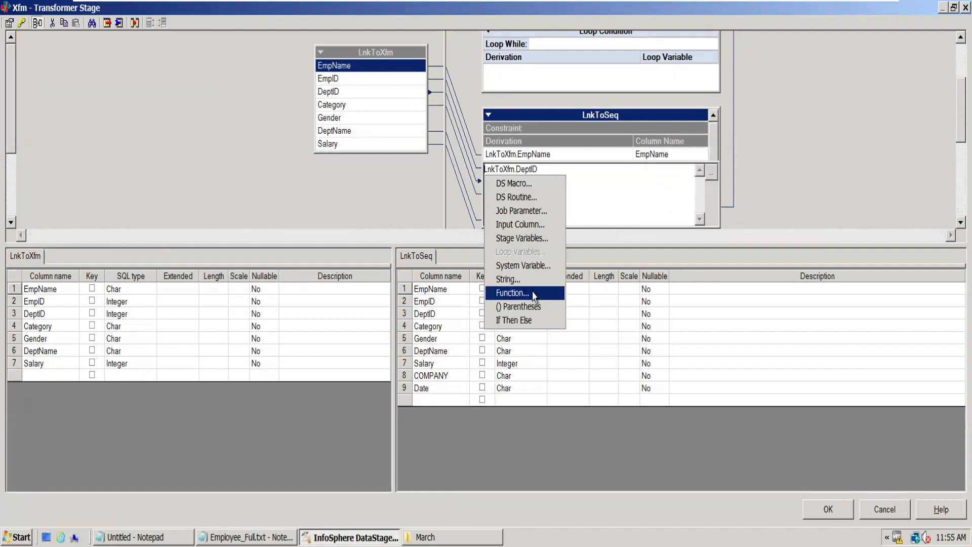
{"action": "left_click", "coordinate": [513, 293]}
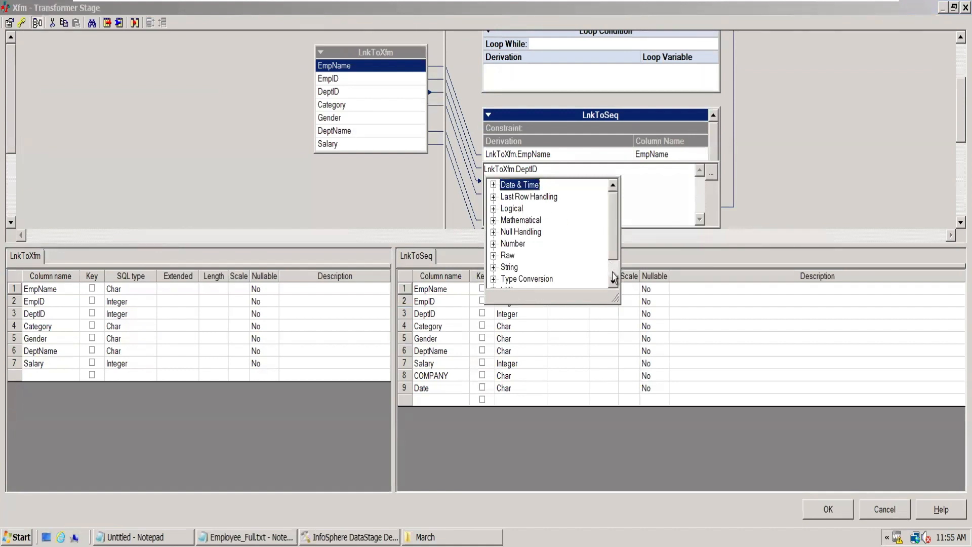
- Examine the Type Conversion functions in an enlarged function list, and close the list without inserting one
{"action": "left_click", "coordinate": [493, 279]}
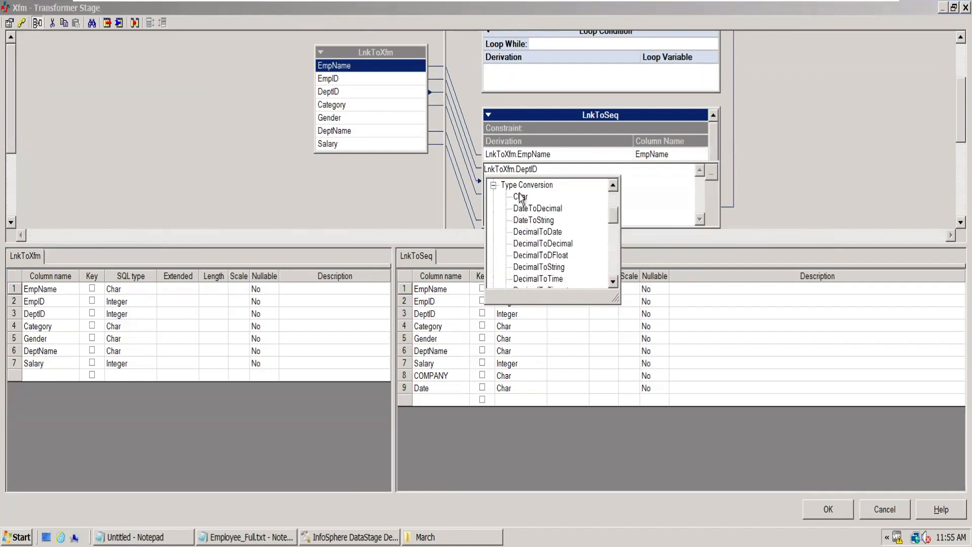
{"action": "left_click_drag", "start_coordinate": [614, 298], "coordinate": [676, 398]}
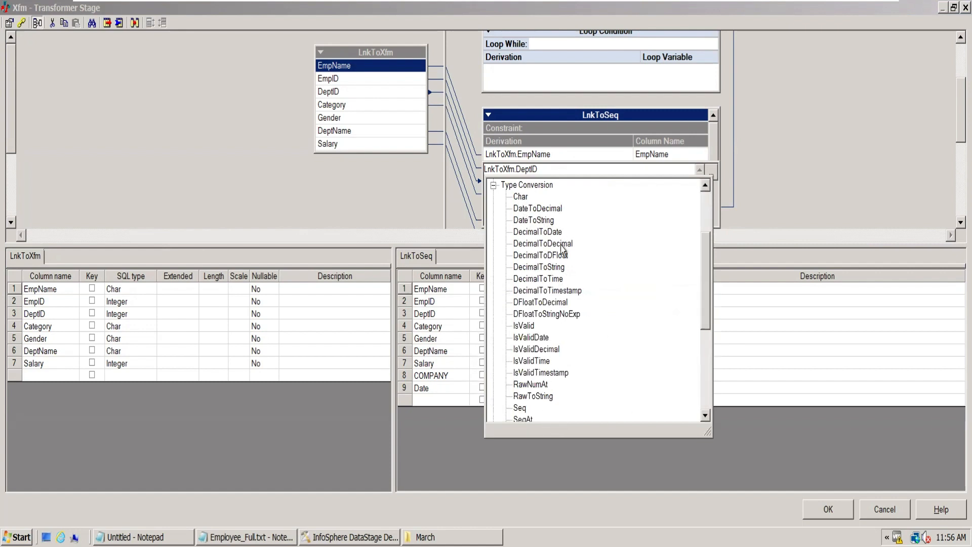
{"action": "left_click_drag", "start_coordinate": [707, 276], "coordinate": [722, 345]}
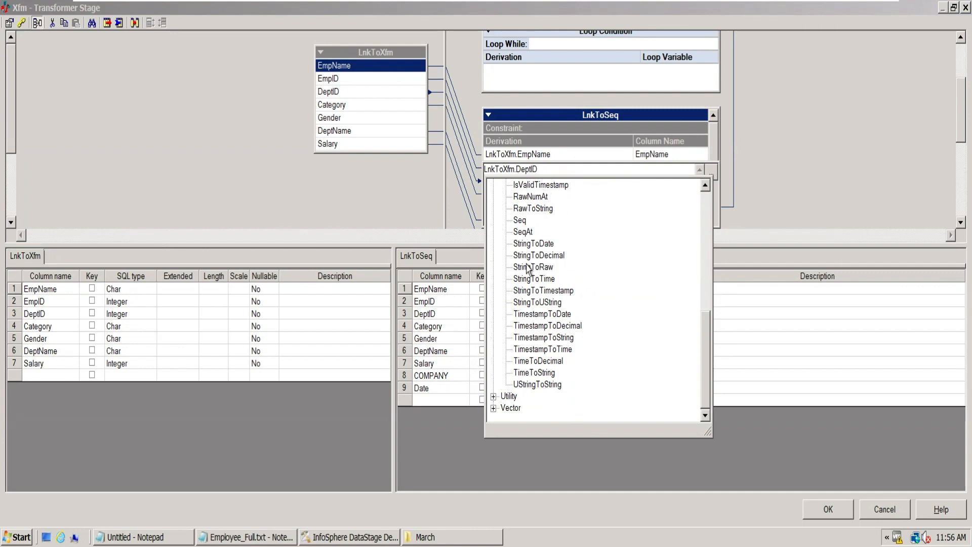
{"action": "left_click_drag", "start_coordinate": [707, 377], "coordinate": [712, 284]}
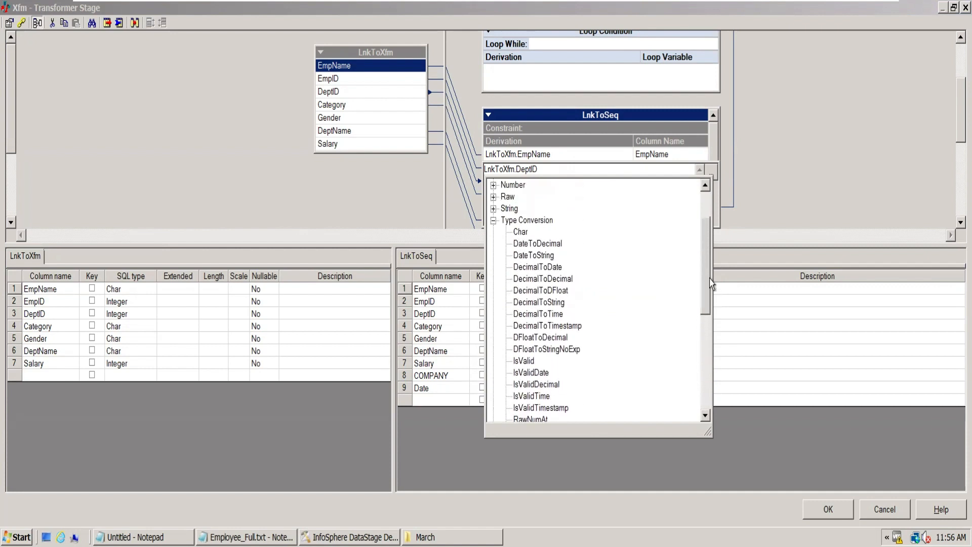
{"action": "left_click", "coordinate": [493, 222]}
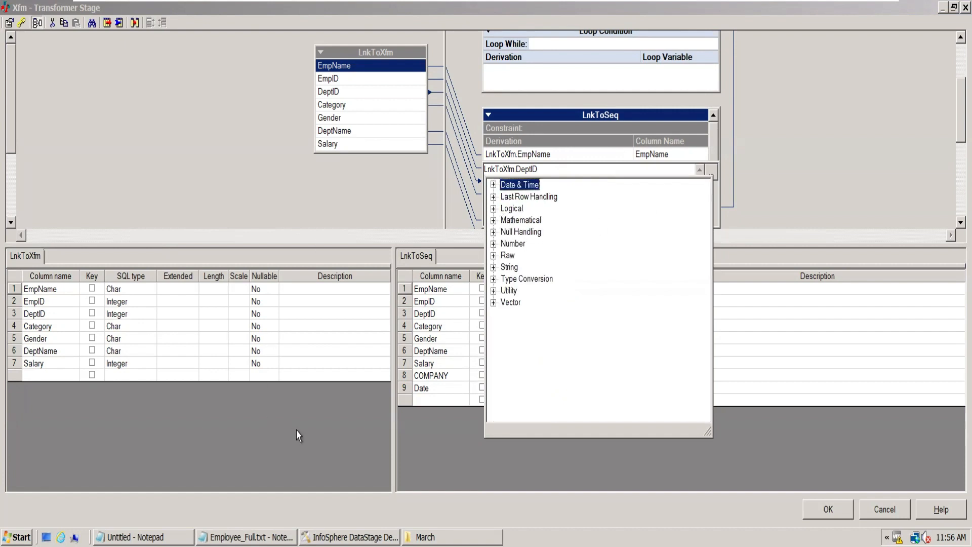
{"action": "left_click", "coordinate": [334, 350]}
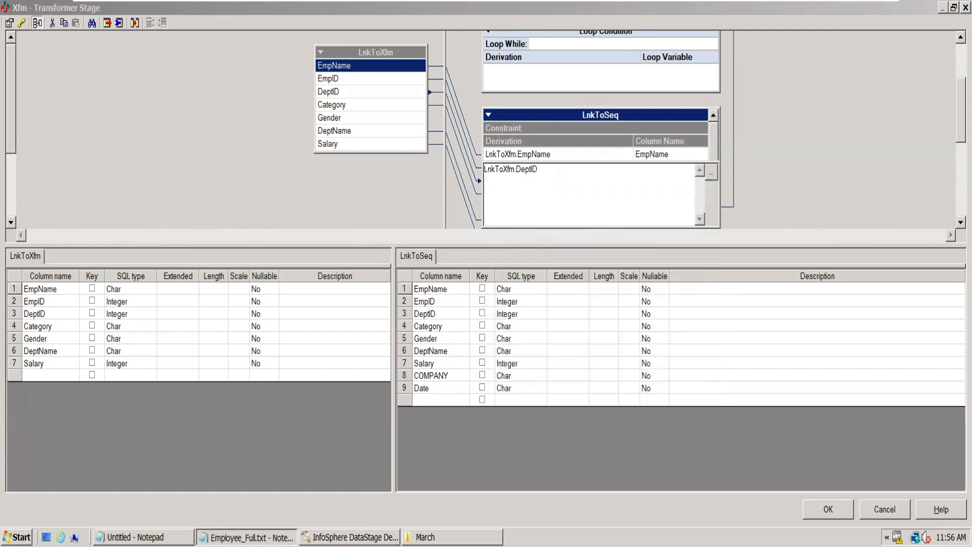
- Switch to Employee_Full.txt in Notepad, delete the salary value from the last employee record and highlight that record
{"action": "key", "text": "alt+Tab"}
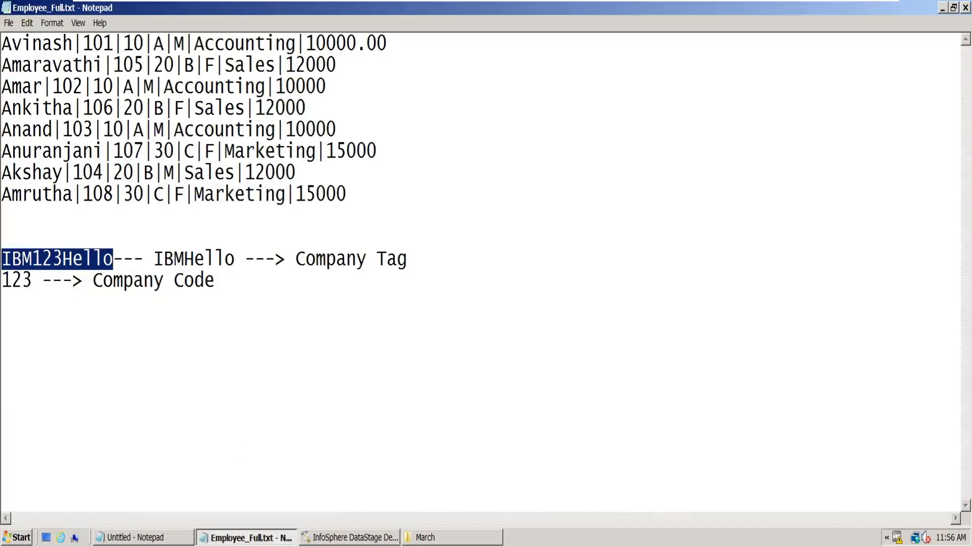
{"action": "left_click", "coordinate": [367, 223]}
{"action": "double_click", "coordinate": [328, 194]}
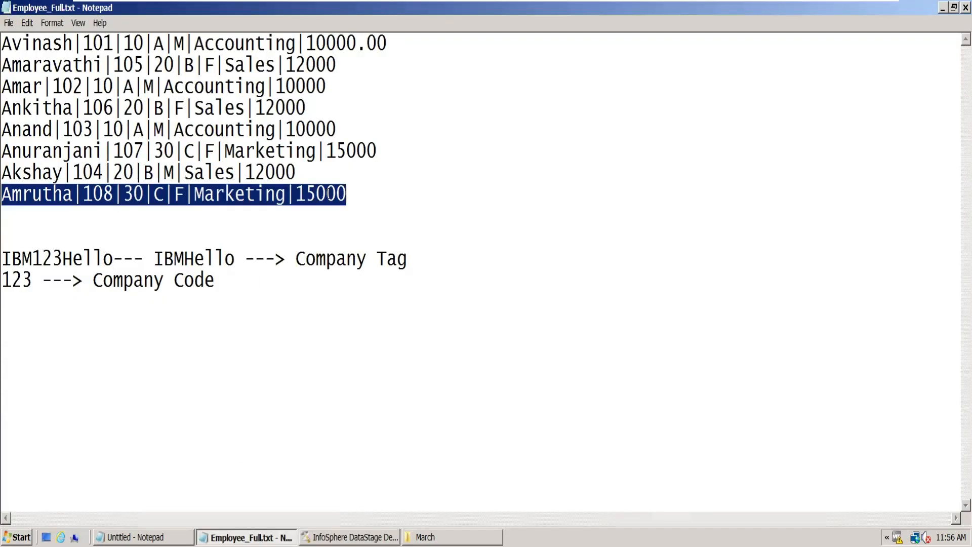
{"action": "double_click", "coordinate": [348, 194]}
{"action": "left_click_drag", "start_coordinate": [351, 196], "coordinate": [296, 195]}
{"action": "key", "text": "BackSpace"}
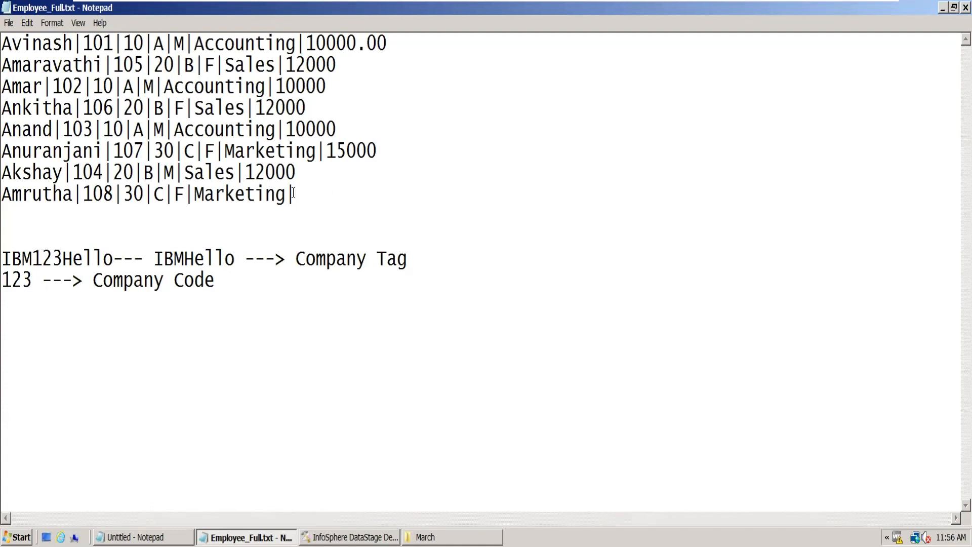
{"action": "left_click", "coordinate": [361, 209]}
{"action": "left_click_drag", "start_coordinate": [296, 195], "coordinate": [3, 195]}
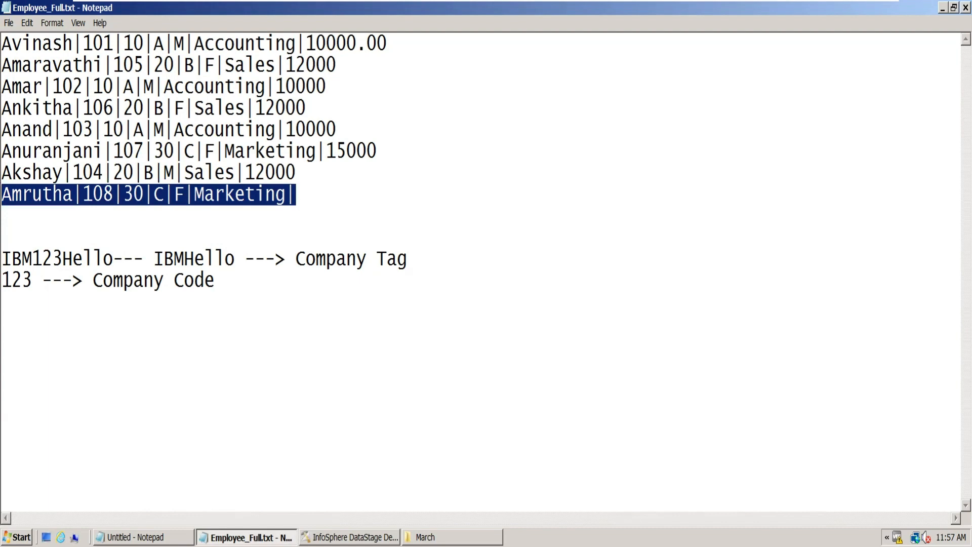
- Switch back to the DataStage Transformer, try the constraint sal > 10000 on the LnkToSeq link, and cancel the constraints dialog
{"action": "left_click", "coordinate": [350, 537]}
{"action": "double_click", "coordinate": [591, 130]}
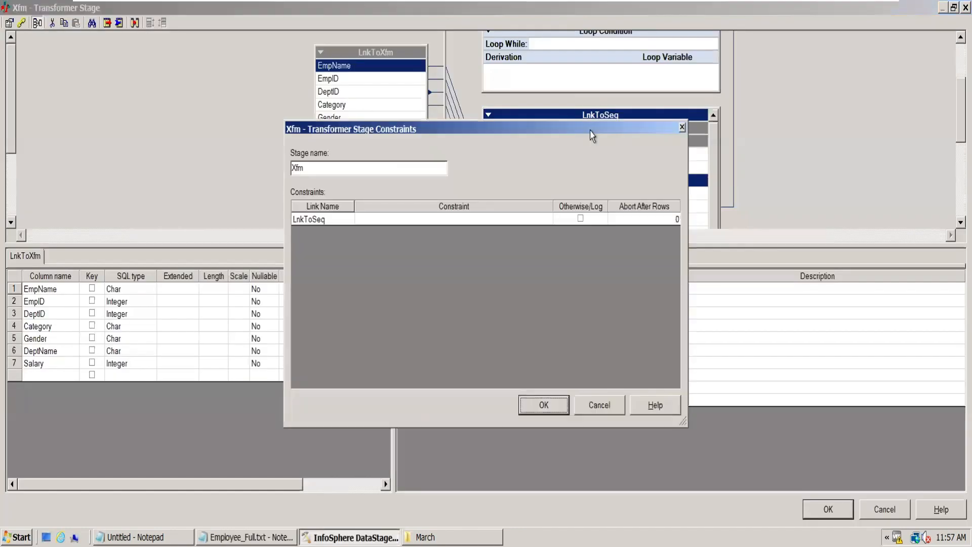
{"action": "double_click", "coordinate": [425, 220]}
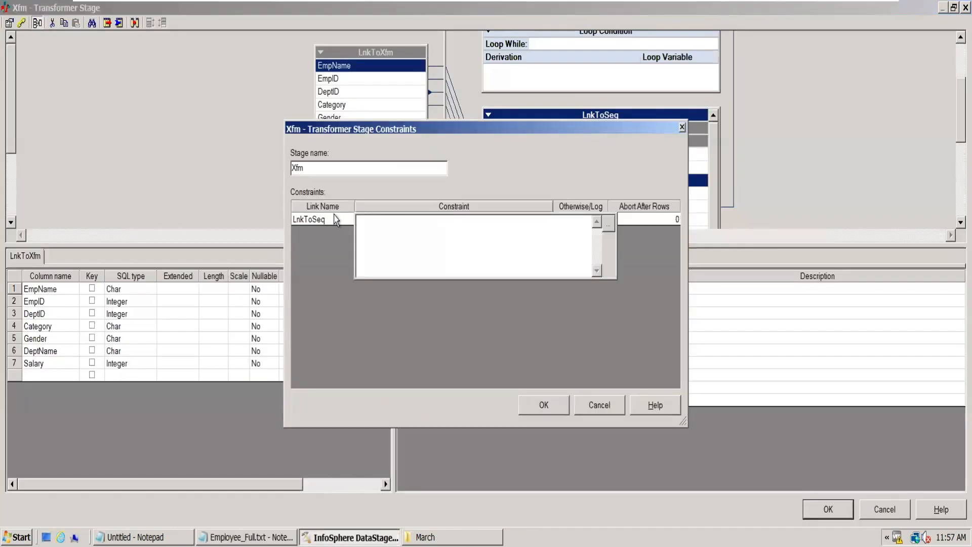
{"action": "left_click", "coordinate": [607, 407]}
{"action": "double_click", "coordinate": [426, 219]}
{"action": "type", "text": "sal > 10000"}
{"action": "left_click", "coordinate": [652, 221]}
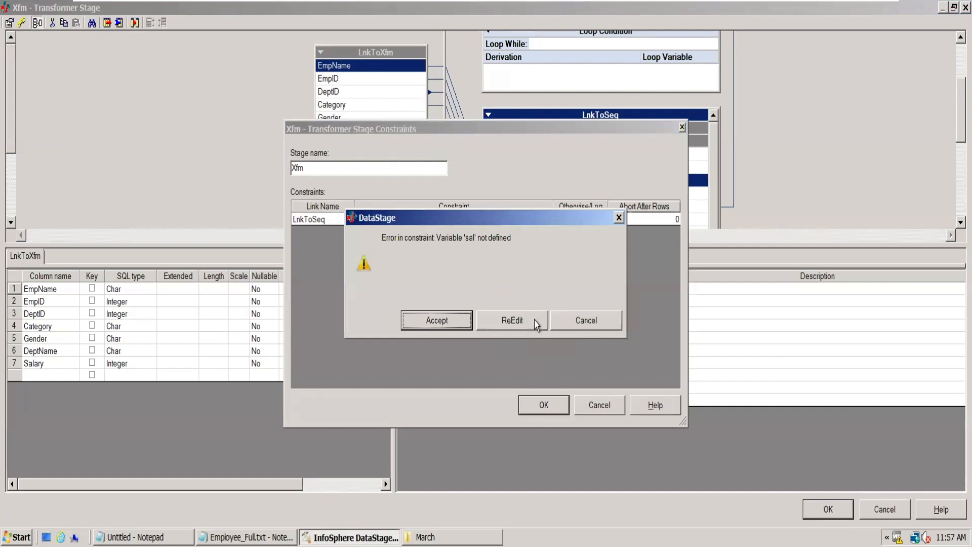
{"action": "left_click", "coordinate": [438, 321]}
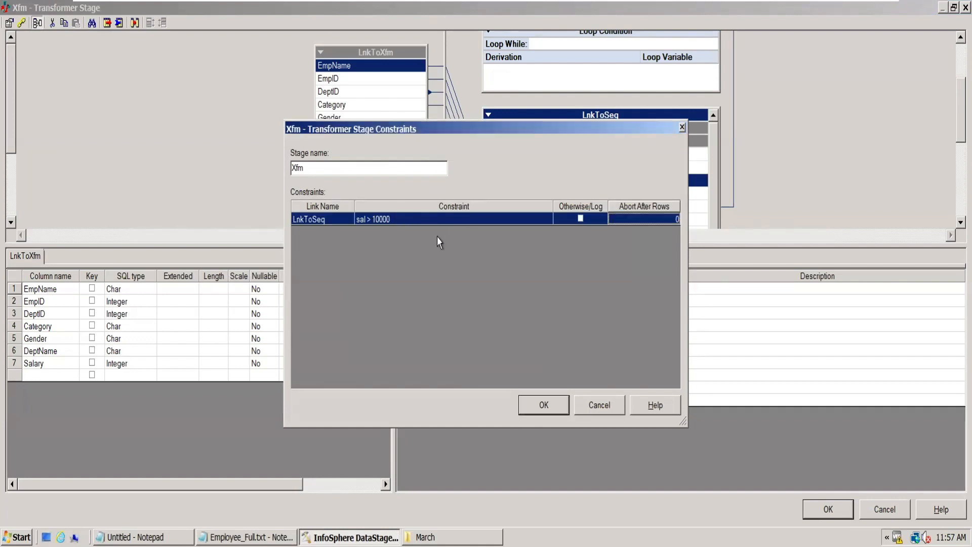
{"action": "left_click", "coordinate": [326, 222]}
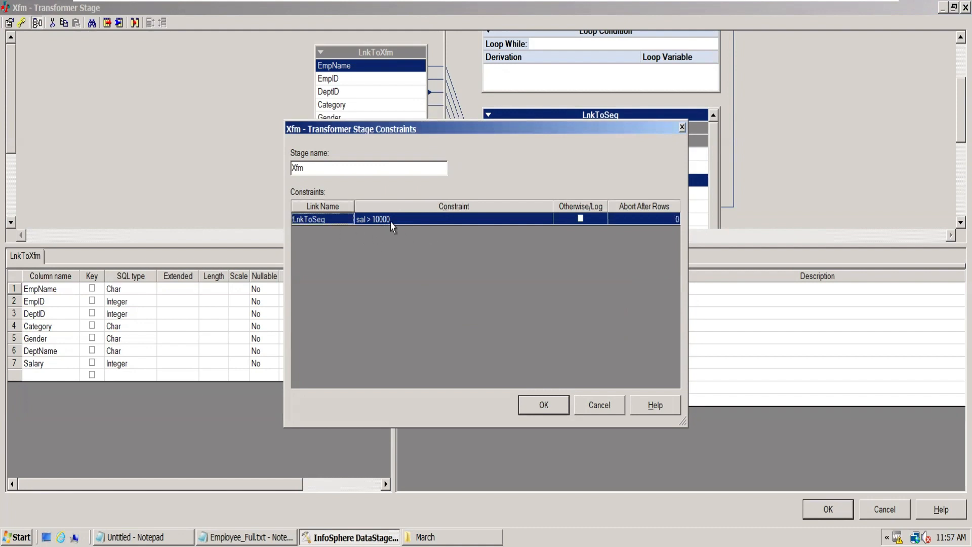
{"action": "left_click", "coordinate": [596, 406]}
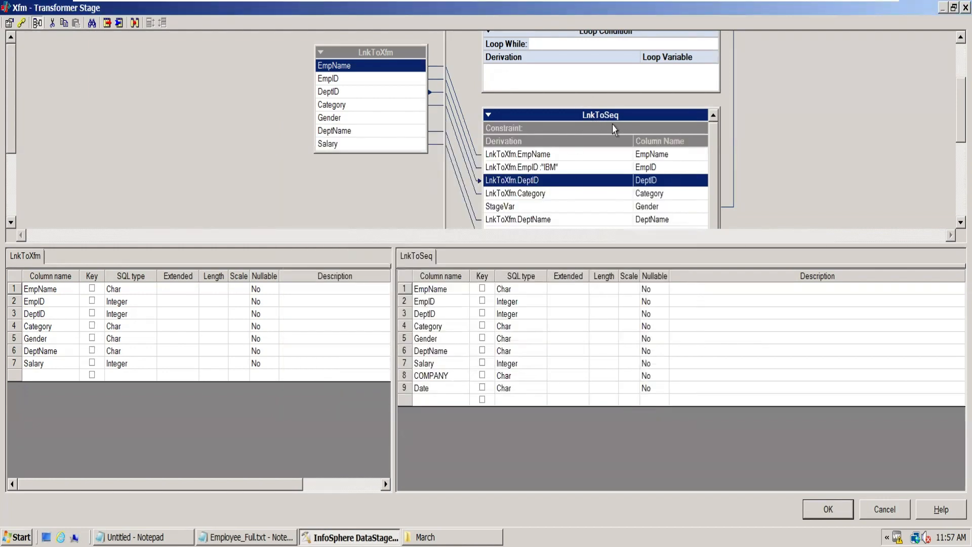
- Close the Transformer without saving, draw a second output link from Xfm named LnkToDB, and move TgtSeq slightly lower
{"action": "left_click", "coordinate": [863, 505]}
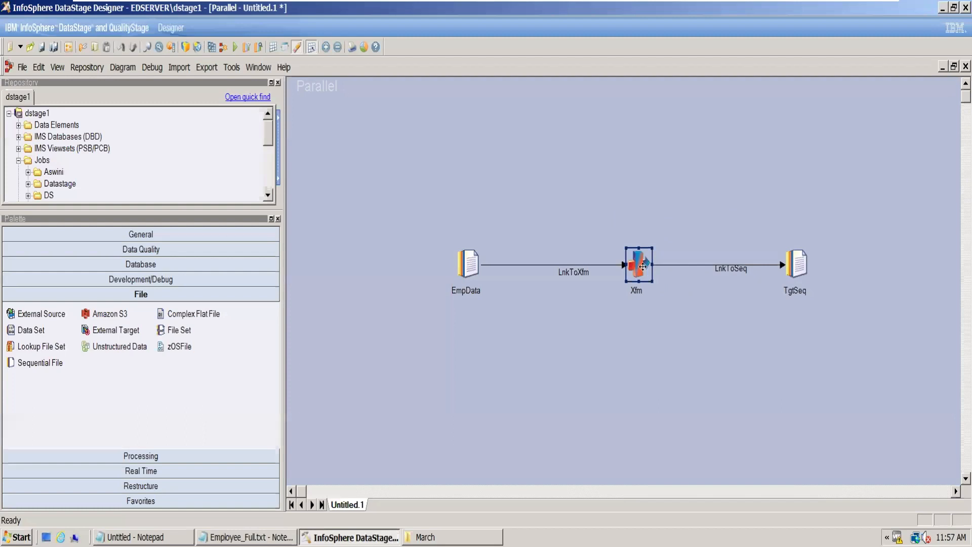
{"action": "left_click_drag", "start_coordinate": [643, 266], "coordinate": [763, 188]}
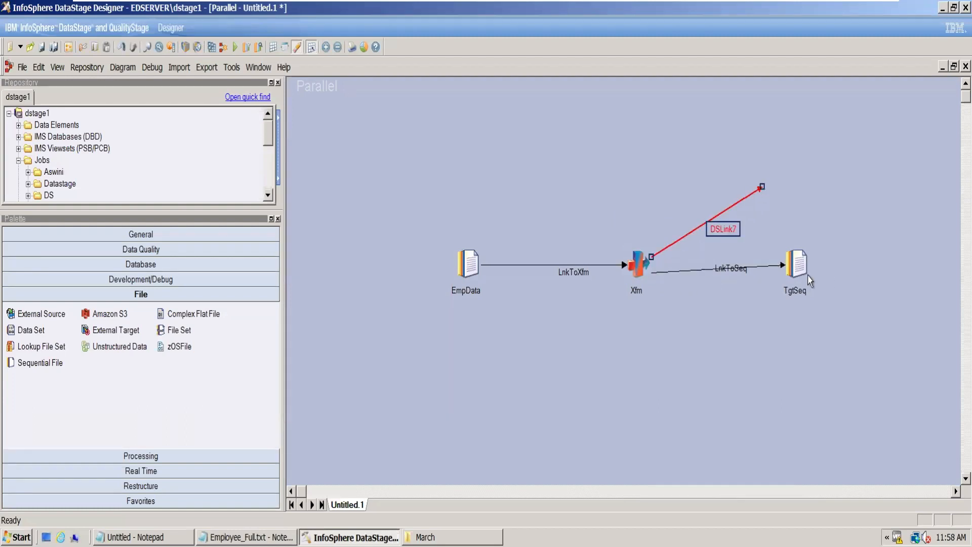
{"action": "left_click_drag", "start_coordinate": [810, 263], "coordinate": [809, 275]}
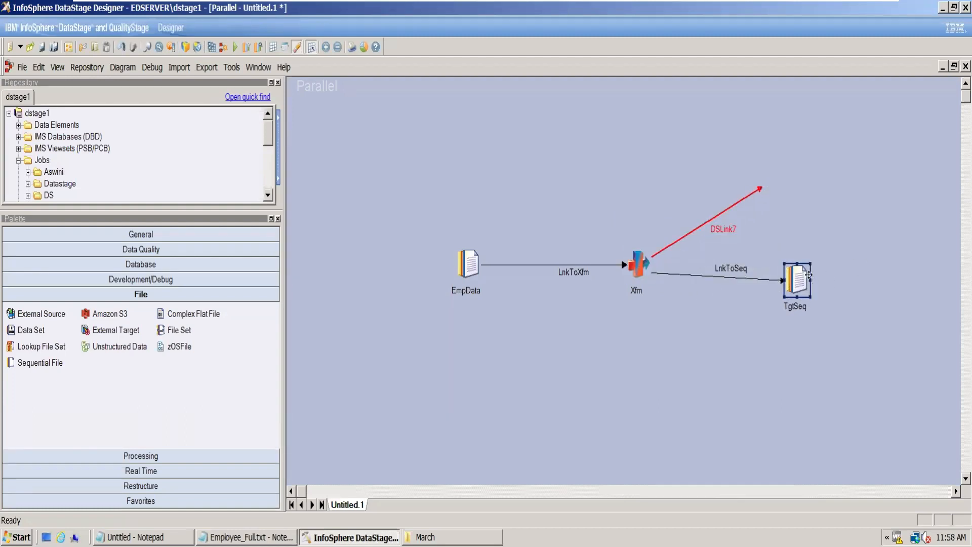
{"action": "left_click", "coordinate": [723, 229]}
{"action": "type", "text": "LnkT"}
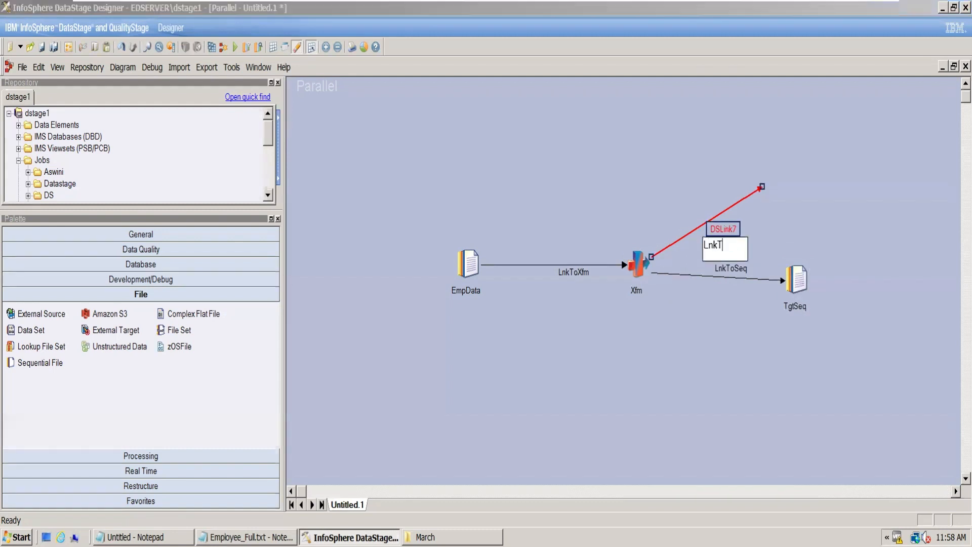
{"action": "type", "text": "oDB"}
{"action": "key", "text": "Return"}
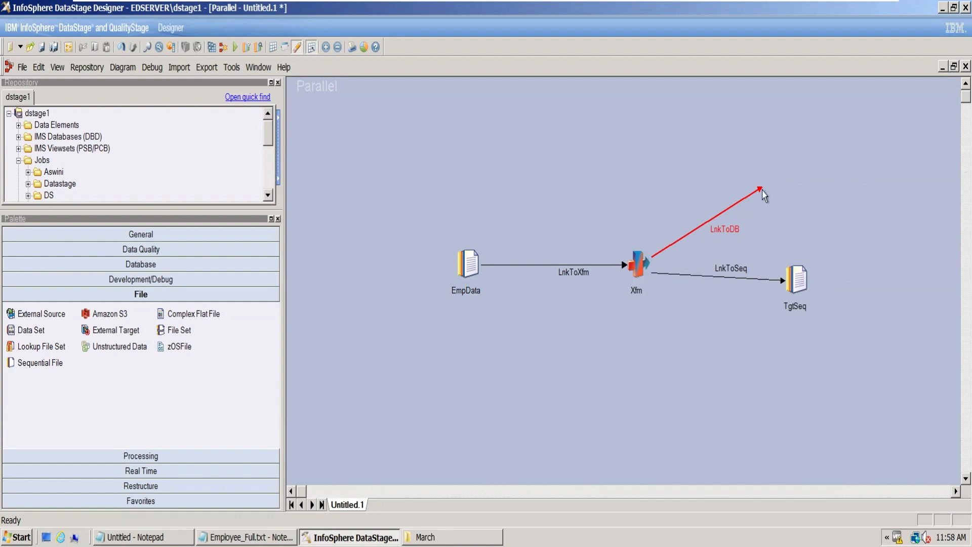
- Reopen the Xfm Transformer, map all seven LnkToXfm input columns to the LnkToDB output, and accept the mapping
{"action": "double_click", "coordinate": [639, 262]}
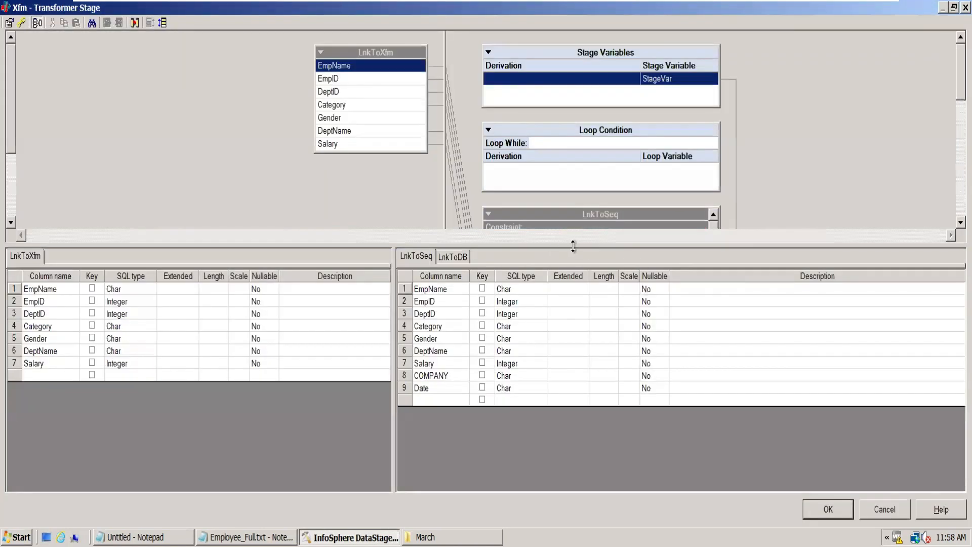
{"action": "left_click_drag", "start_coordinate": [574, 246], "coordinate": [620, 429]}
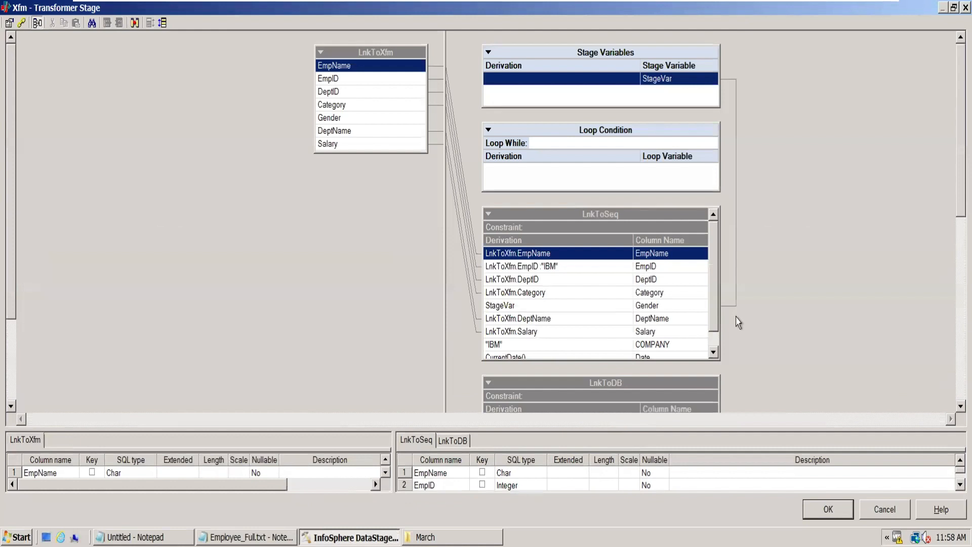
{"action": "scroll", "coordinate": [948, 405], "scroll_direction": "down", "scroll_amount": 3}
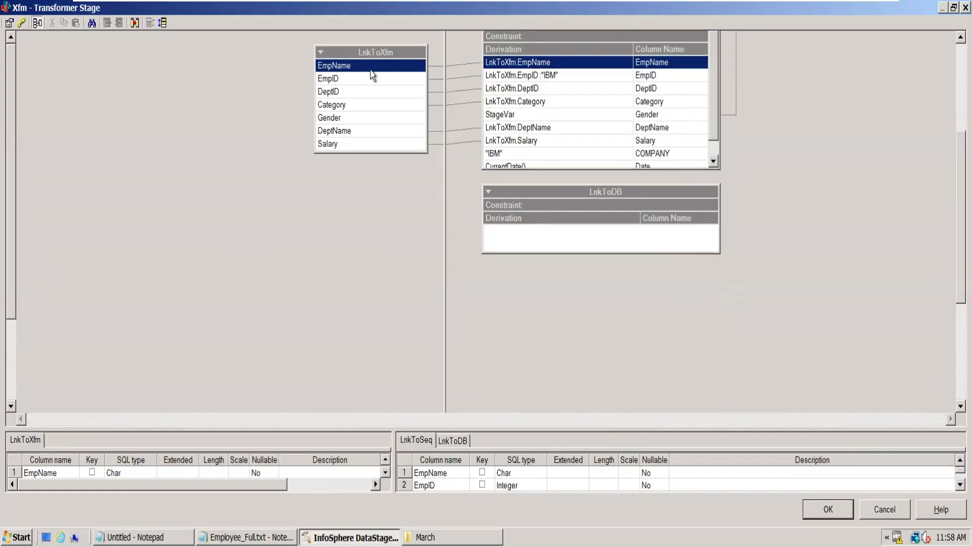
{"action": "left_click_drag", "start_coordinate": [348, 65], "coordinate": [564, 250]}
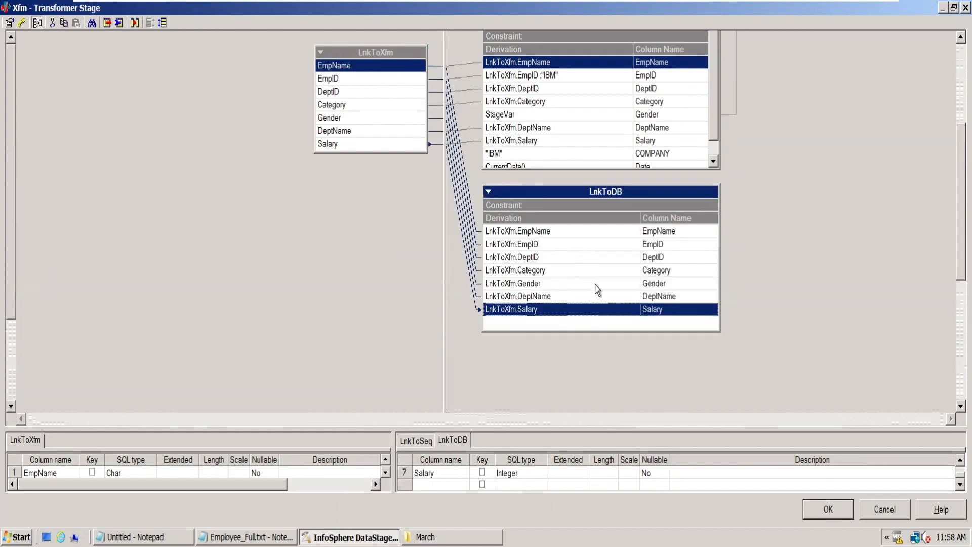
{"action": "left_click", "coordinate": [829, 509]}
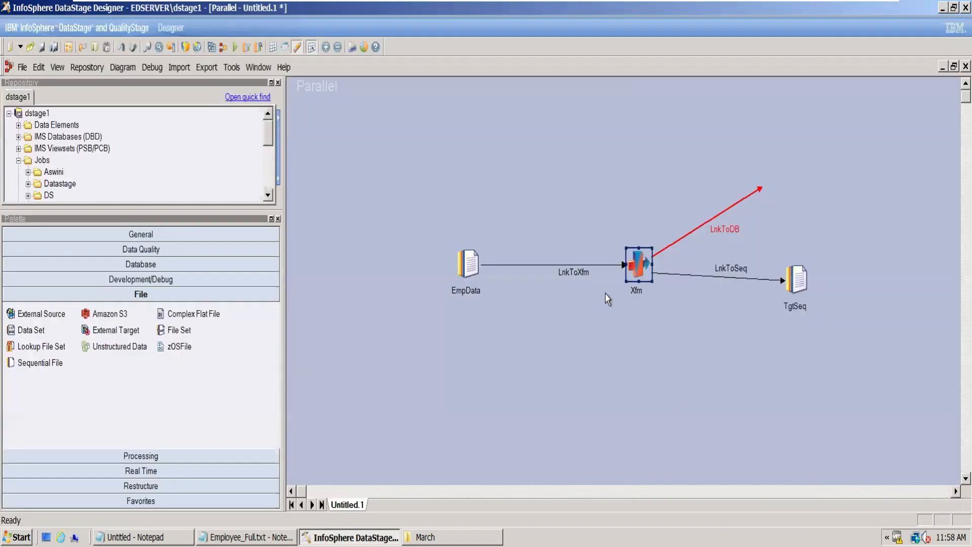
- Draw a third output link from Xfm, map only EmpName and EmpID to it in the Transformer, and accept the mapping
{"action": "left_click_drag", "start_coordinate": [643, 269], "coordinate": [759, 358]}
{"action": "double_click", "coordinate": [638, 268]}
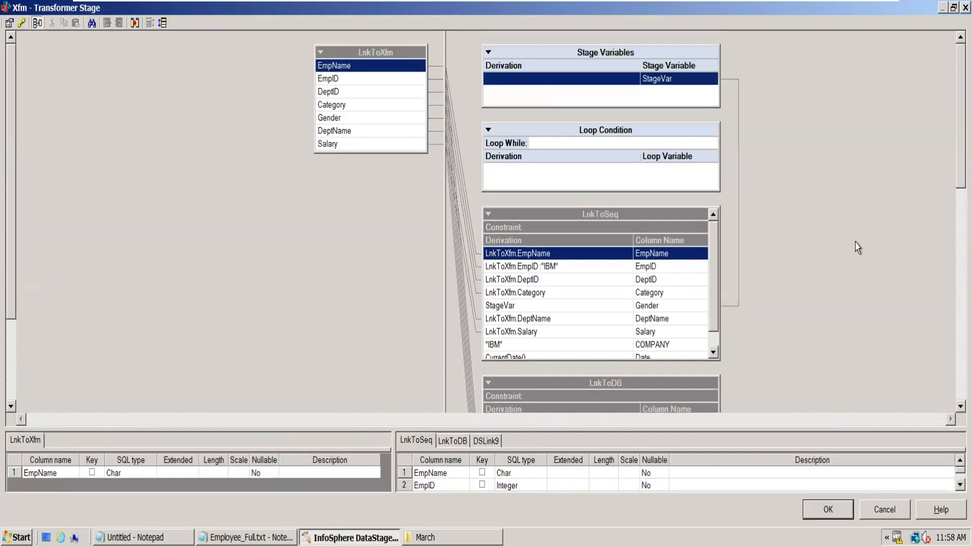
{"action": "scroll", "coordinate": [947, 348], "scroll_direction": "down", "scroll_amount": 12}
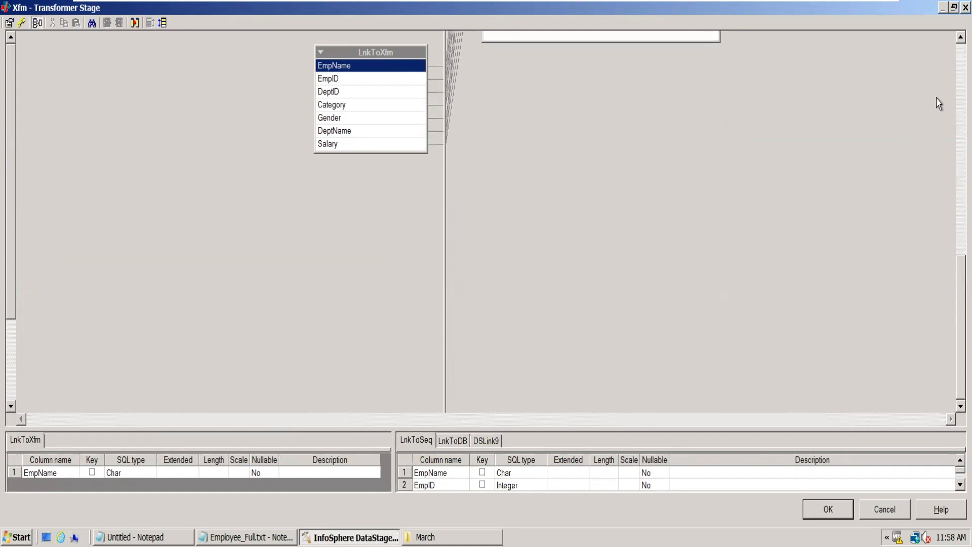
{"action": "scroll", "coordinate": [947, 63], "scroll_direction": "up", "scroll_amount": 3}
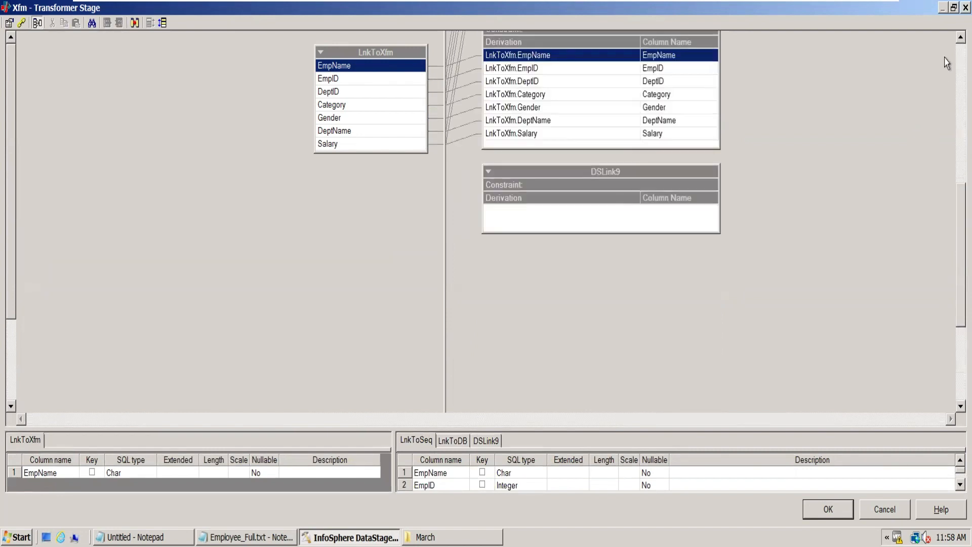
{"action": "left_click", "coordinate": [376, 80]}
{"action": "left_click", "coordinate": [372, 66], "text": "ctrl"}
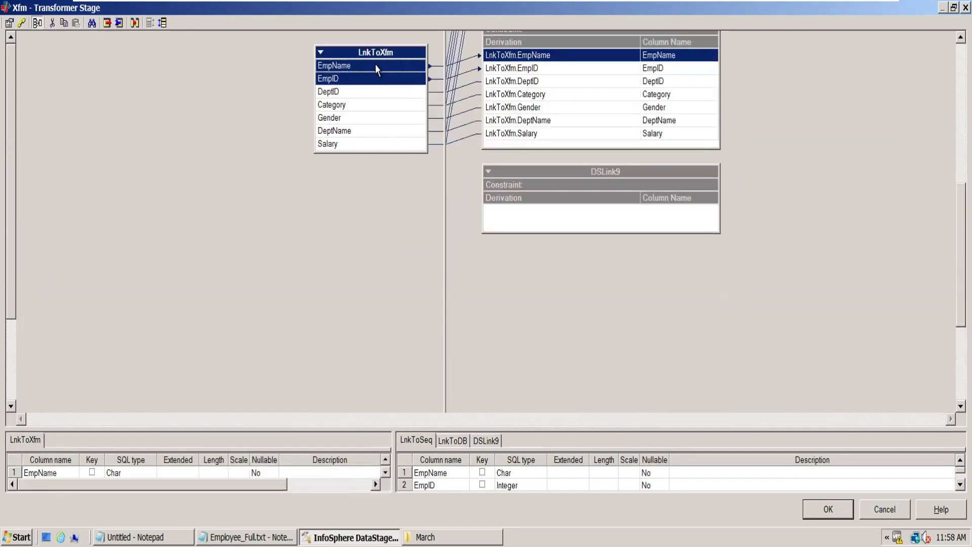
{"action": "left_click_drag", "start_coordinate": [372, 71], "coordinate": [573, 217]}
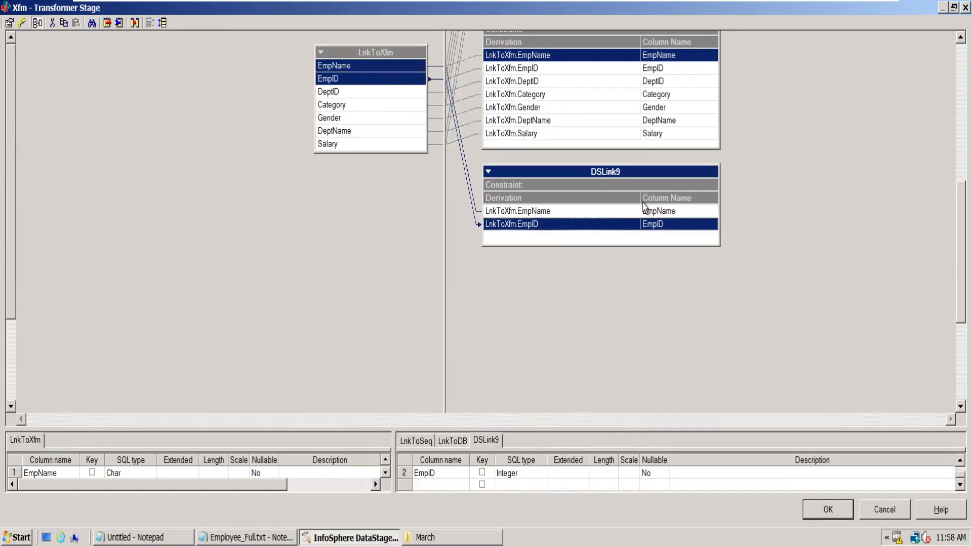
{"action": "left_click", "coordinate": [827, 509]}
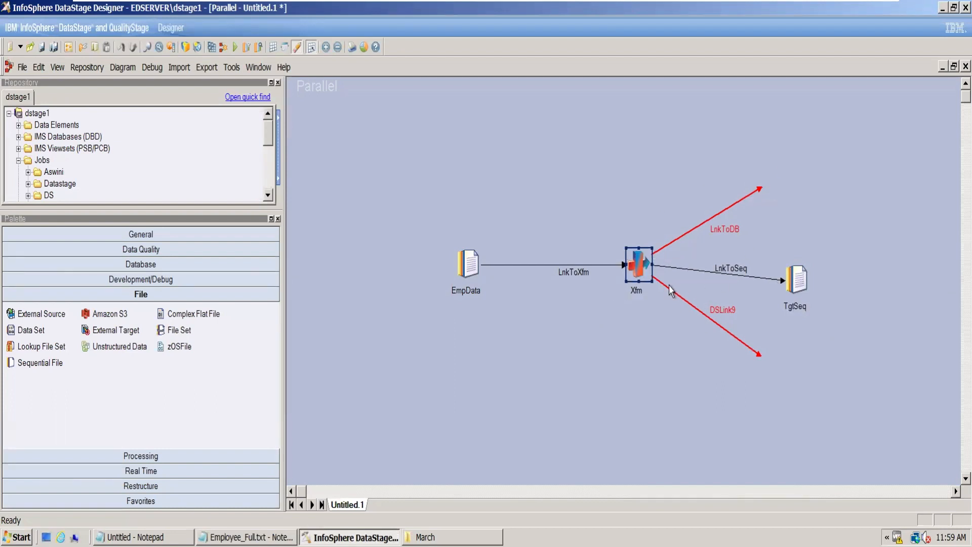
- Reopen the Xfm Transformer, examine the operators available for the LnkToSeq EmpName derivation, and cancel the stage editor
{"action": "double_click", "coordinate": [639, 268]}
{"action": "left_click", "coordinate": [576, 254]}
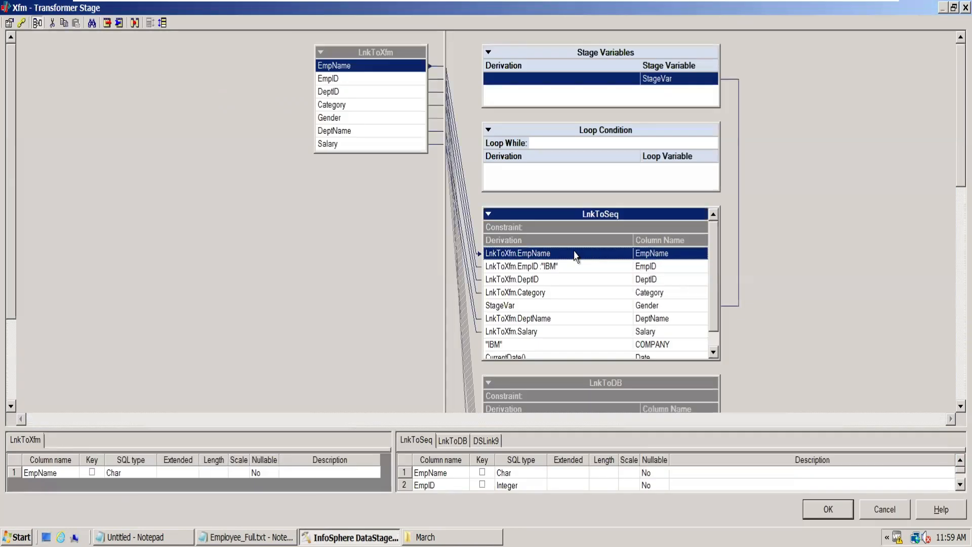
{"action": "double_click", "coordinate": [577, 255]}
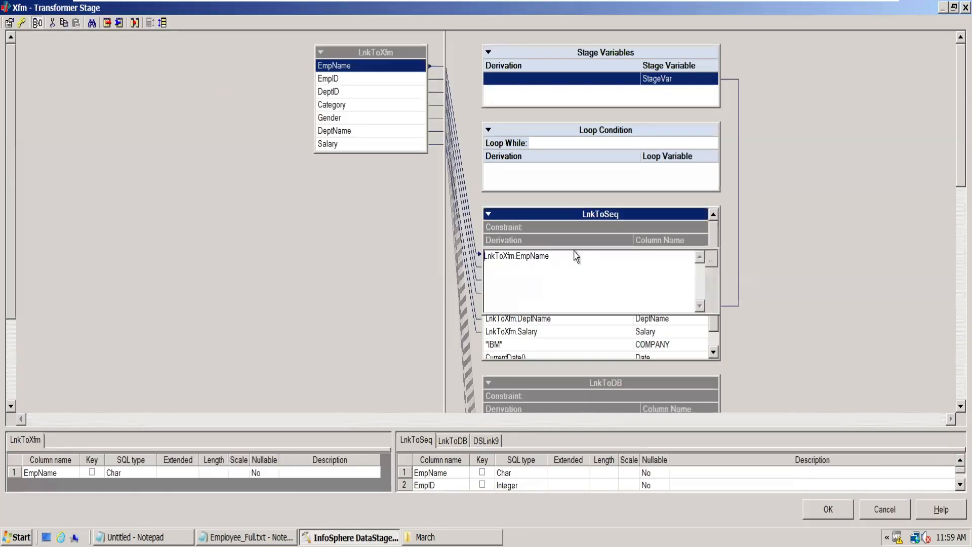
{"action": "right_click", "coordinate": [551, 263]}
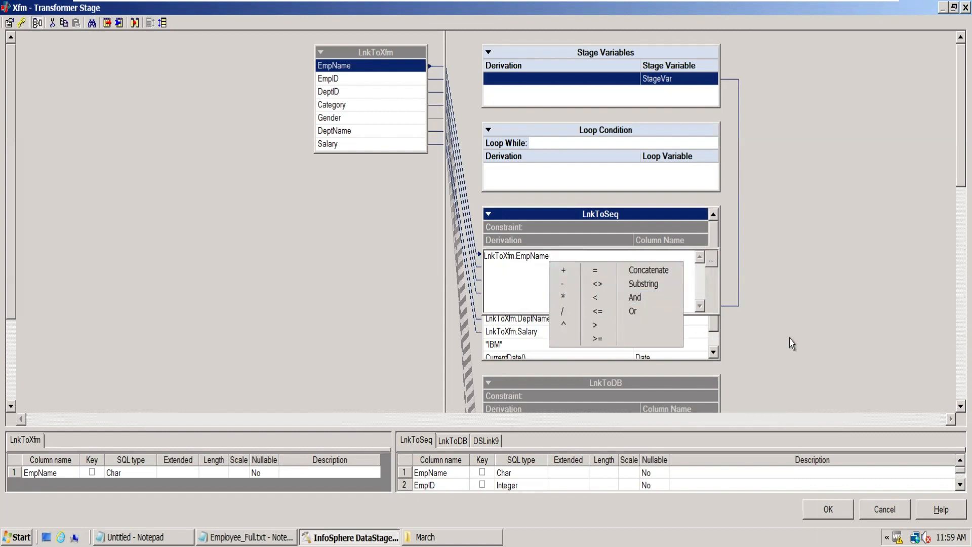
{"action": "left_click", "coordinate": [796, 357]}
{"action": "left_click", "coordinate": [884, 509]}
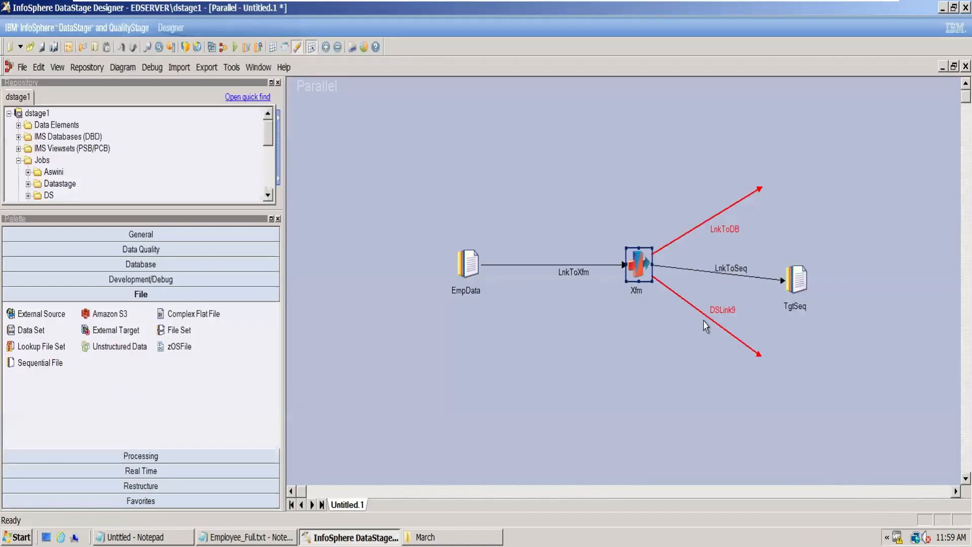
- Delete the extra DSLink9 and LnkToDB output links and realign TgtSeq in a straight line with Xfm
{"action": "left_click", "coordinate": [715, 321]}
{"action": "left_click", "coordinate": [710, 318]}
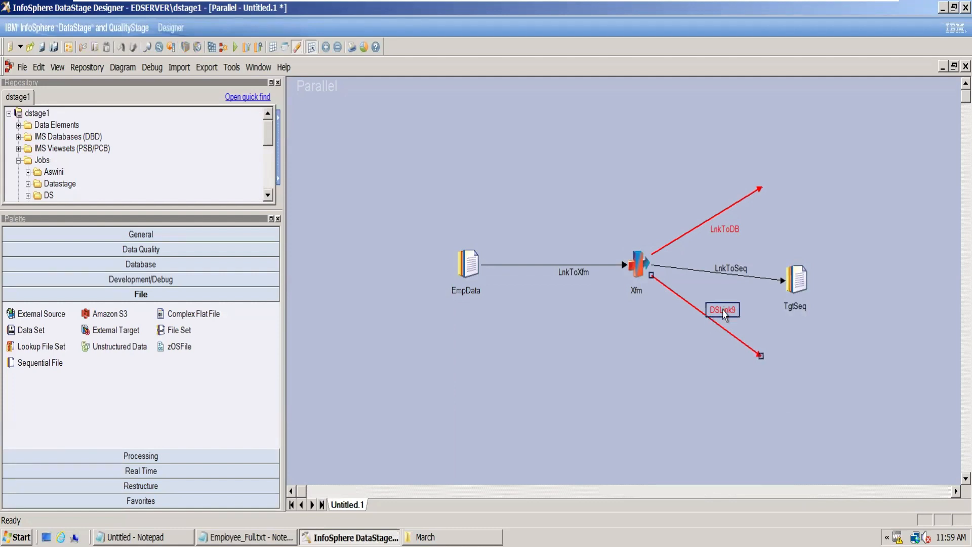
{"action": "key", "text": "Delete"}
{"action": "left_click", "coordinate": [458, 296]}
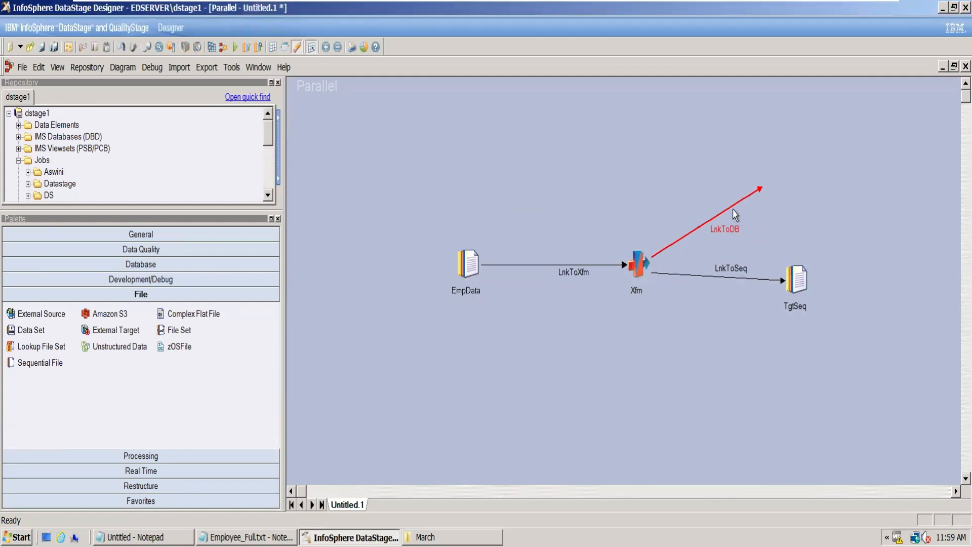
{"action": "left_click", "coordinate": [760, 190]}
{"action": "key", "text": "Delete"}
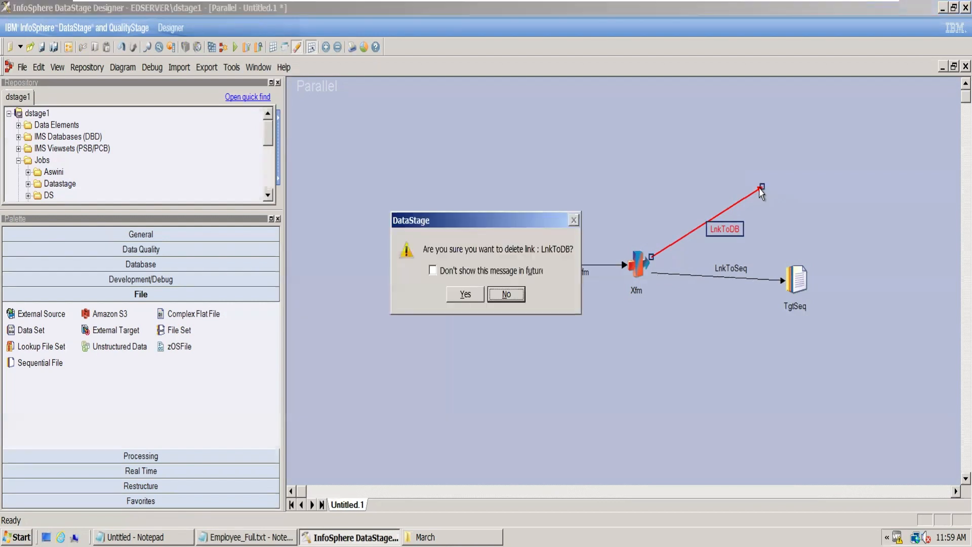
{"action": "left_click", "coordinate": [465, 296]}
{"action": "left_click_drag", "start_coordinate": [795, 280], "coordinate": [793, 265]}
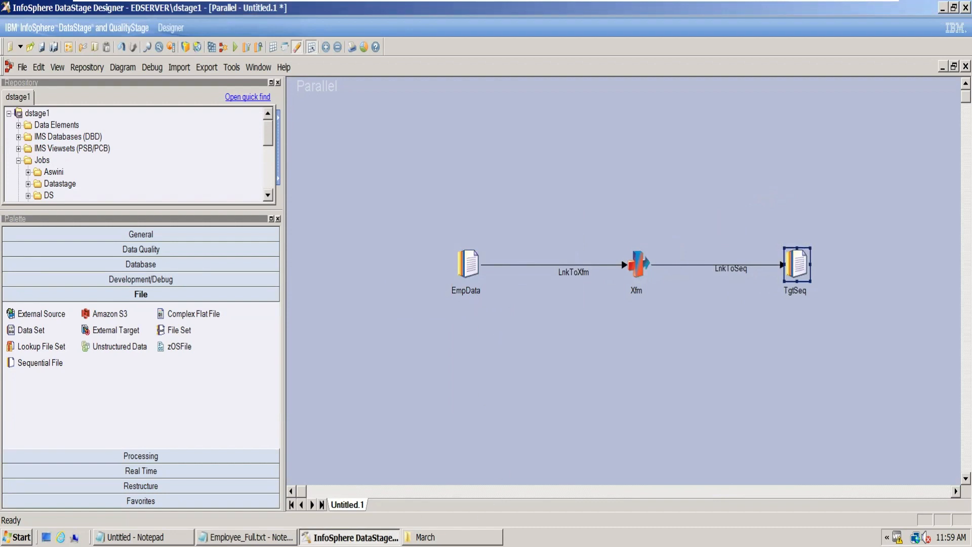
- Switch to Employee_Full.txt in Notepad, remove the Company Tag and Company Code notes, and enter salary 15000 for the last record
{"action": "left_click", "coordinate": [246, 536]}
{"action": "left_click", "coordinate": [250, 303]}
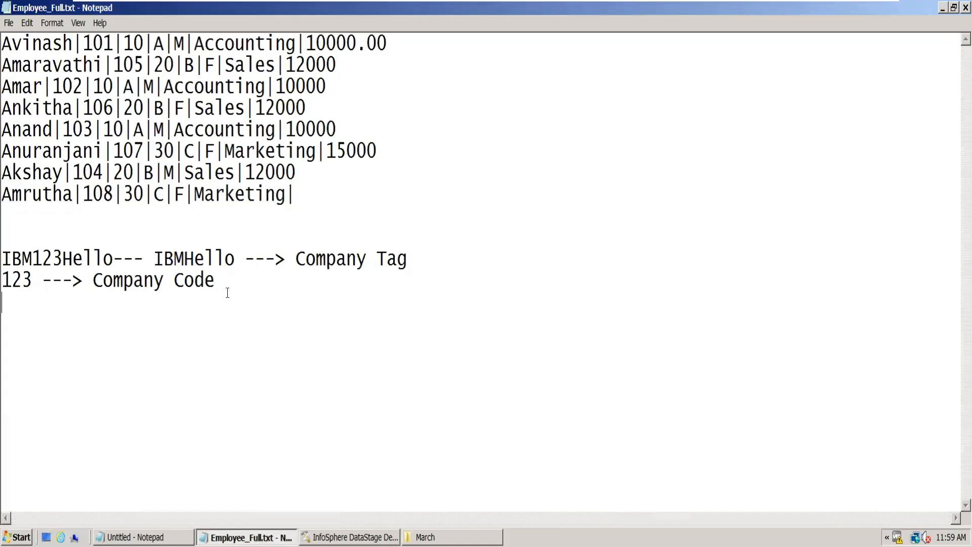
{"action": "left_click_drag", "start_coordinate": [228, 282], "coordinate": [6, 249]}
{"action": "key", "text": "BackSpace"}
{"action": "key", "text": "BackSpace"}
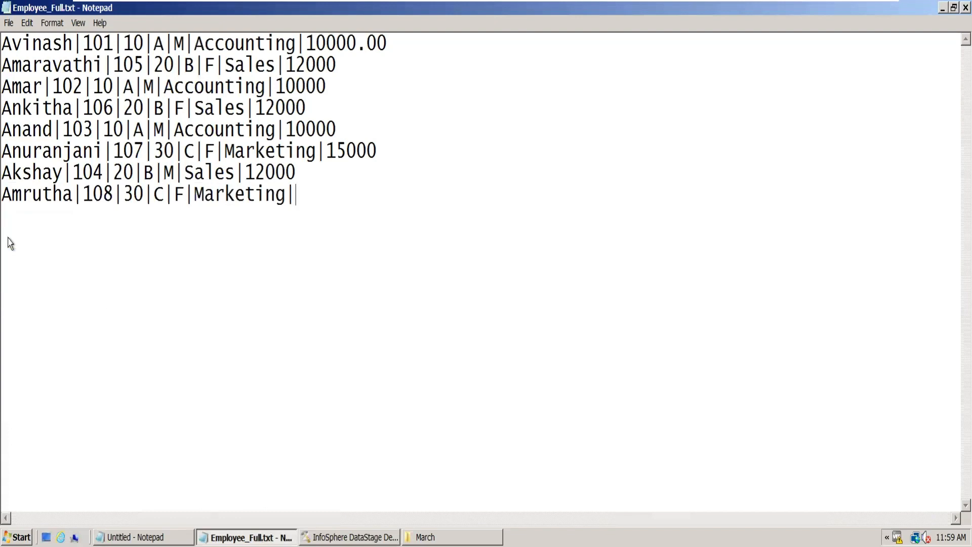
{"action": "type", "text": "15000"}
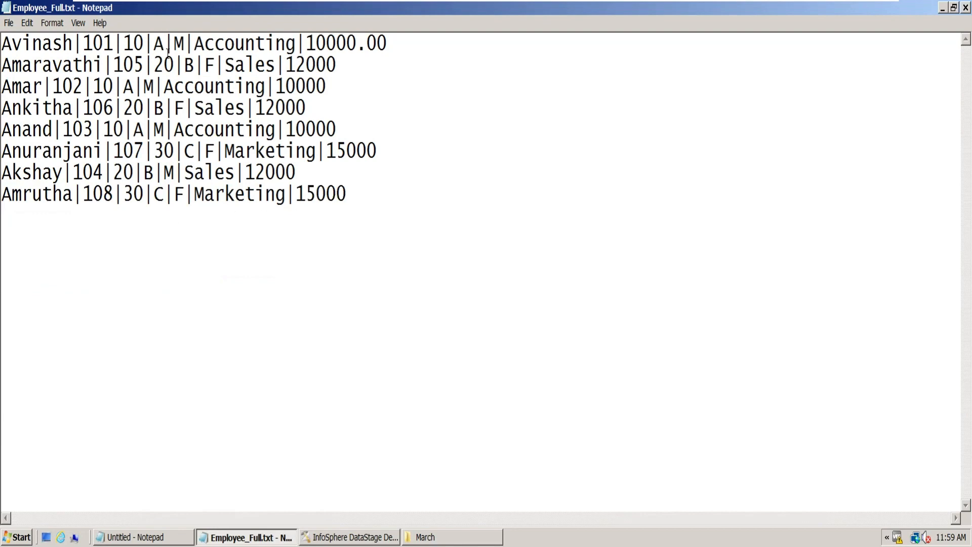
- Highlight the second employee record, close Employee_Full.txt without saving, and reopen it from the March folder
{"action": "double_click", "coordinate": [250, 46]}
{"action": "double_click", "coordinate": [247, 61]}
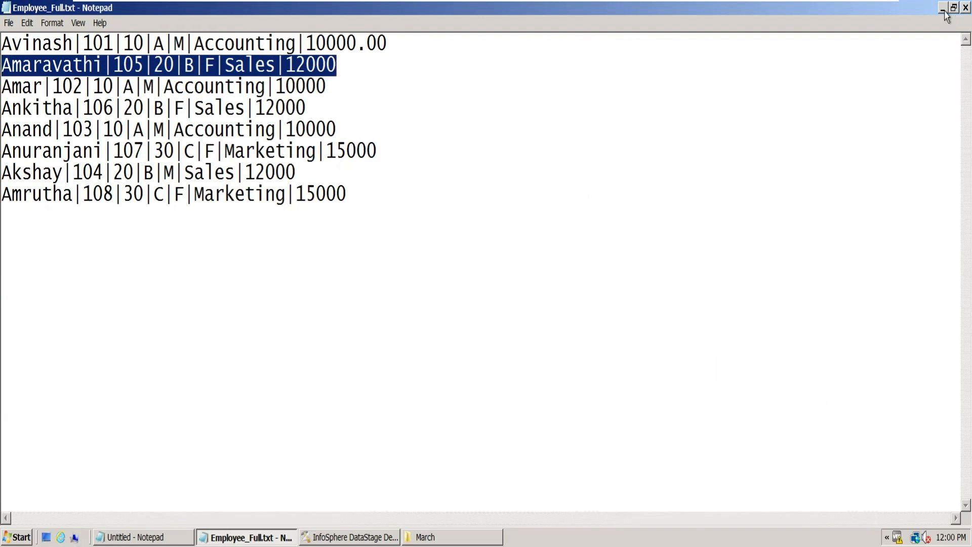
{"action": "left_click", "coordinate": [966, 7]}
{"action": "left_click", "coordinate": [527, 285]}
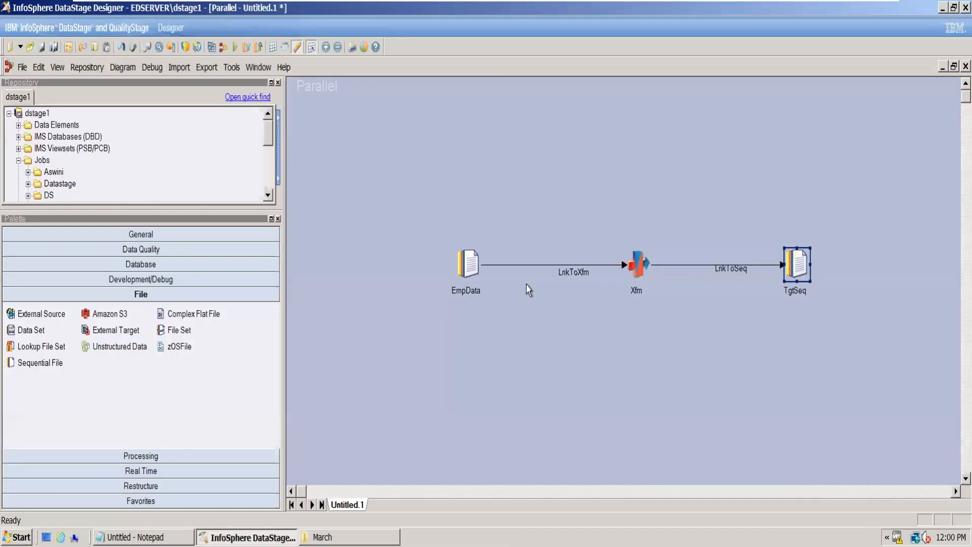
{"action": "left_click", "coordinate": [349, 537]}
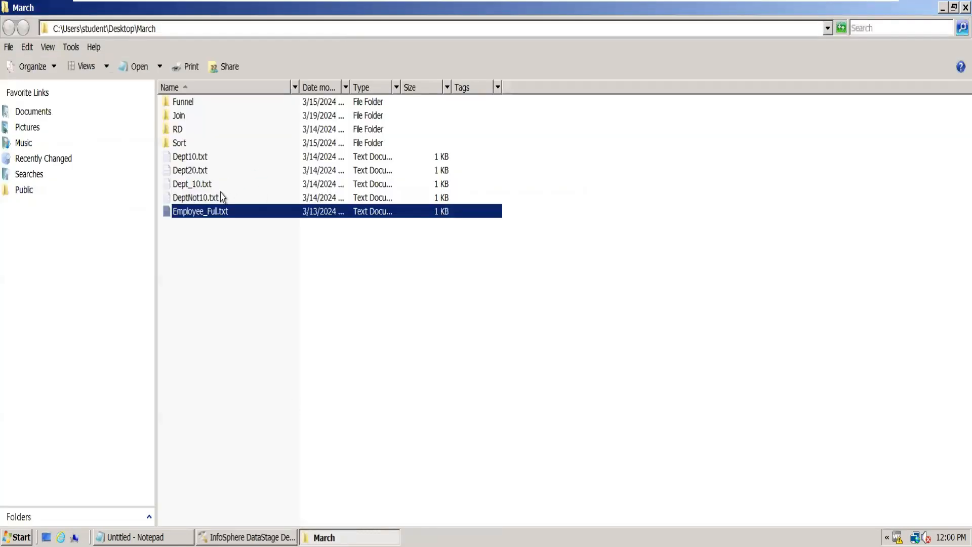
{"action": "double_click", "coordinate": [205, 213]}
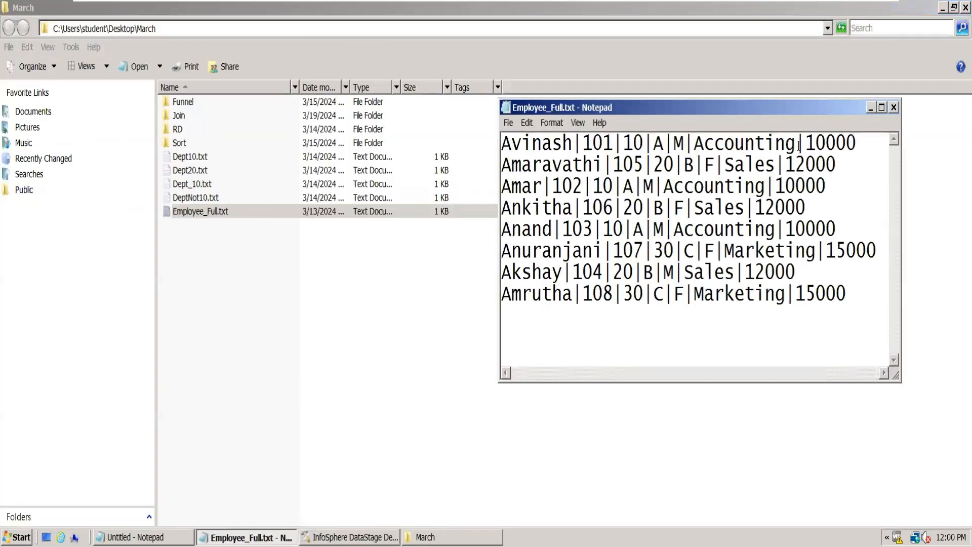
- Highlight Accounting in the first record and add the note lines ACCOUNTING and M - Male below the employee records
{"action": "left_click_drag", "start_coordinate": [799, 146], "coordinate": [698, 144]}
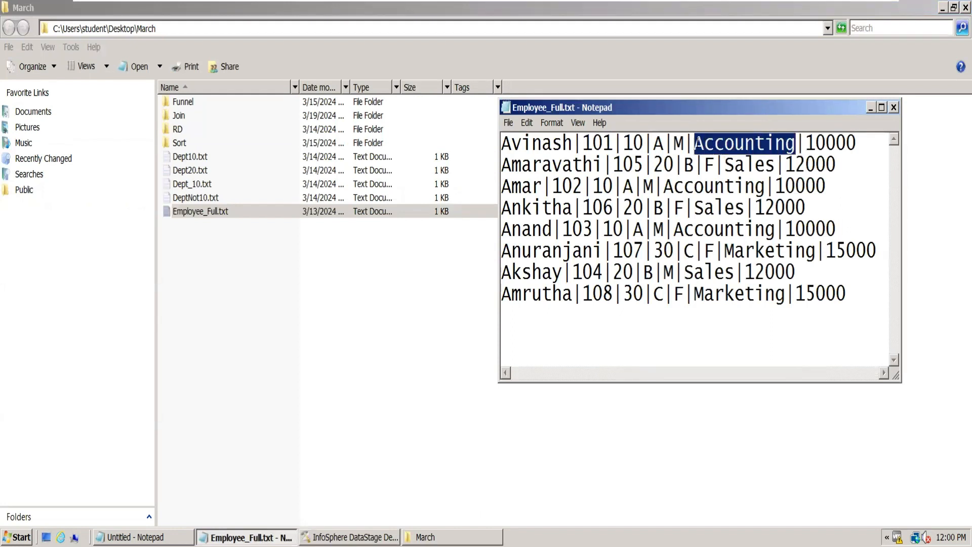
{"action": "left_click", "coordinate": [599, 325]}
{"action": "type", "text": "ACCOUNT"}
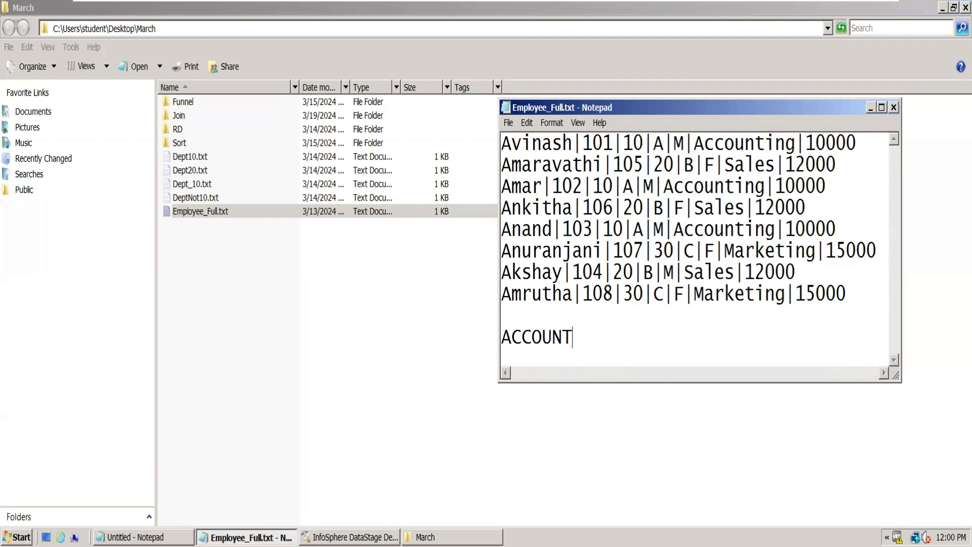
{"action": "type", "text": "ING"}
{"action": "key", "text": "Return"}
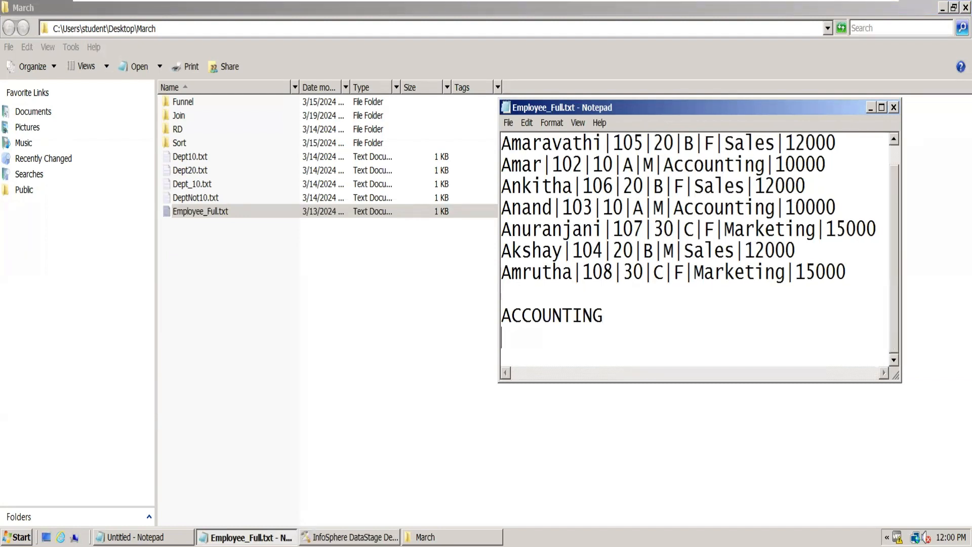
{"action": "type", "text": "M - Male"}
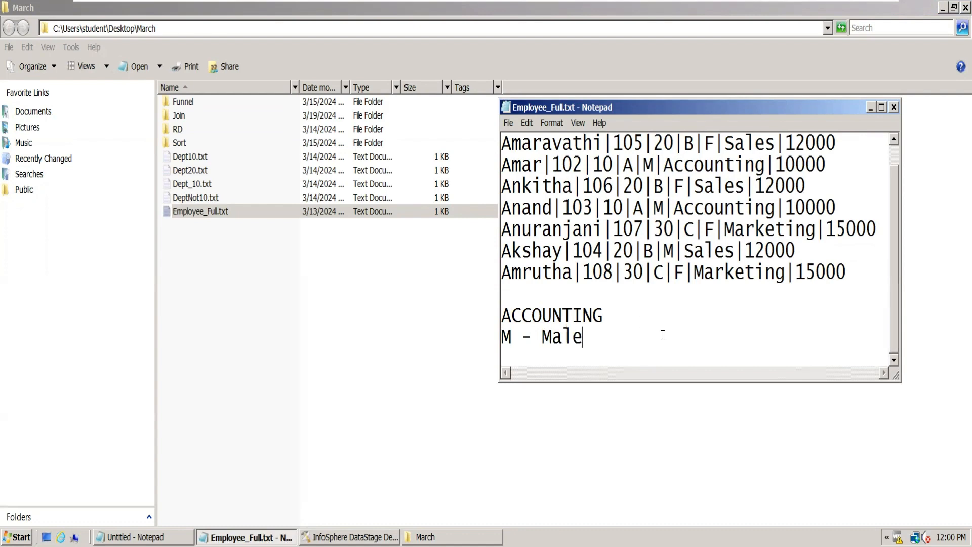
- Remove the ACCOUNTING and M - Male notes below the employee records and close Employee_Full.txt without saving
{"action": "left_click_drag", "start_coordinate": [585, 337], "coordinate": [496, 317]}
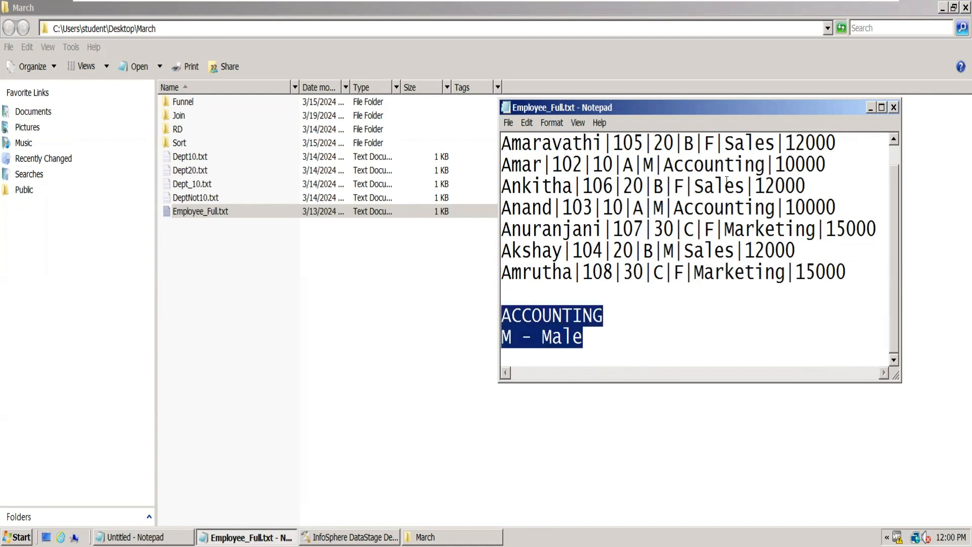
{"action": "left_click", "coordinate": [592, 354]}
{"action": "left_click_drag", "start_coordinate": [592, 354], "coordinate": [488, 324]}
{"action": "key", "text": "Delete"}
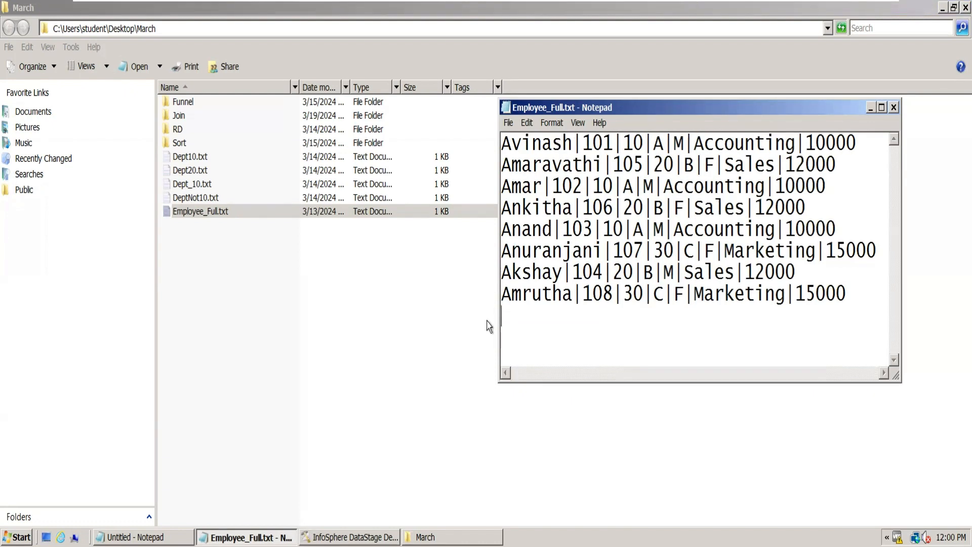
{"action": "key", "text": "BackSpace"}
{"action": "left_click", "coordinate": [894, 108]}
{"action": "left_click", "coordinate": [525, 285]}
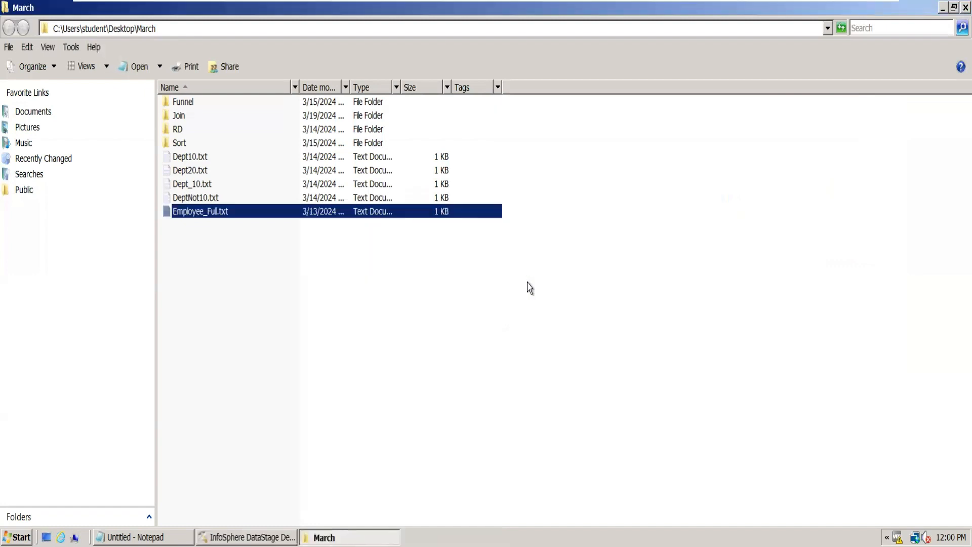
{"action": "key", "text": "super"}
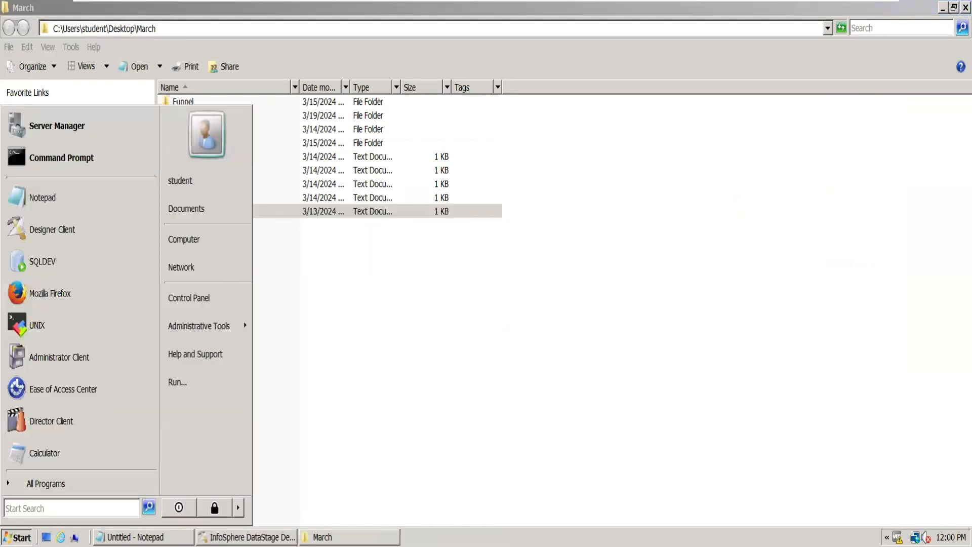
{"action": "type", "text": "exce"}
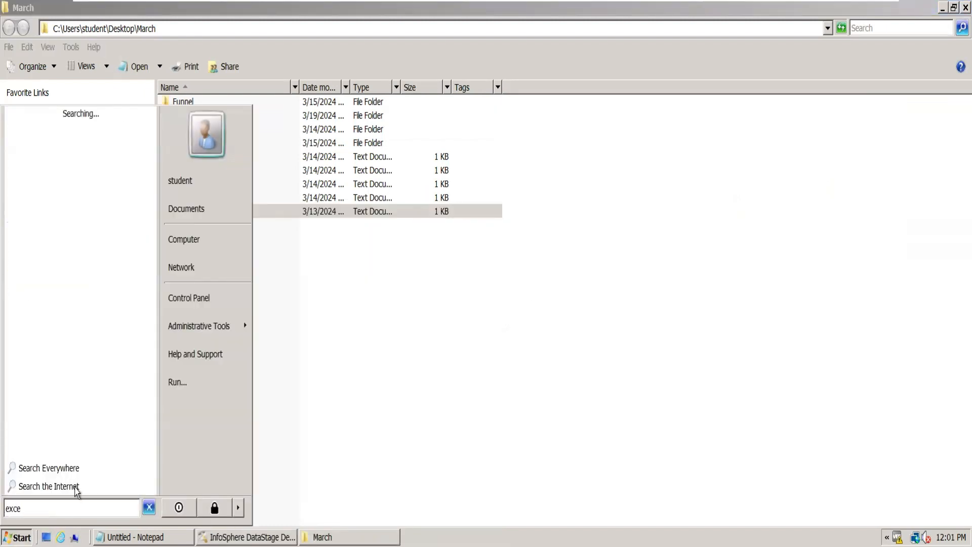
{"action": "left_click", "coordinate": [341, 452]}
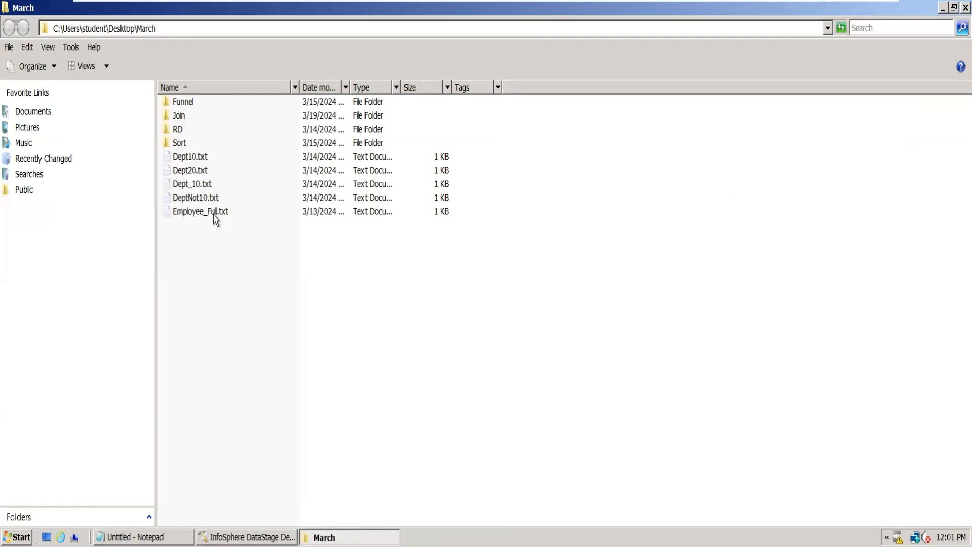
- Reopen Employee_Full.txt from the March folder, select all its records, and switch to the host desktop
{"action": "double_click", "coordinate": [214, 212]}
{"action": "key", "text": "ctrl+a"}
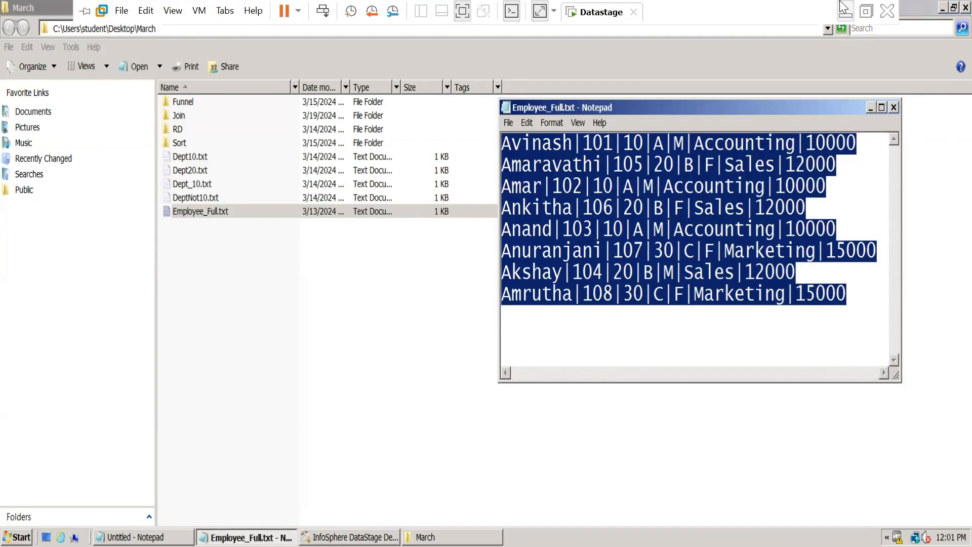
{"action": "left_click", "coordinate": [844, 8]}
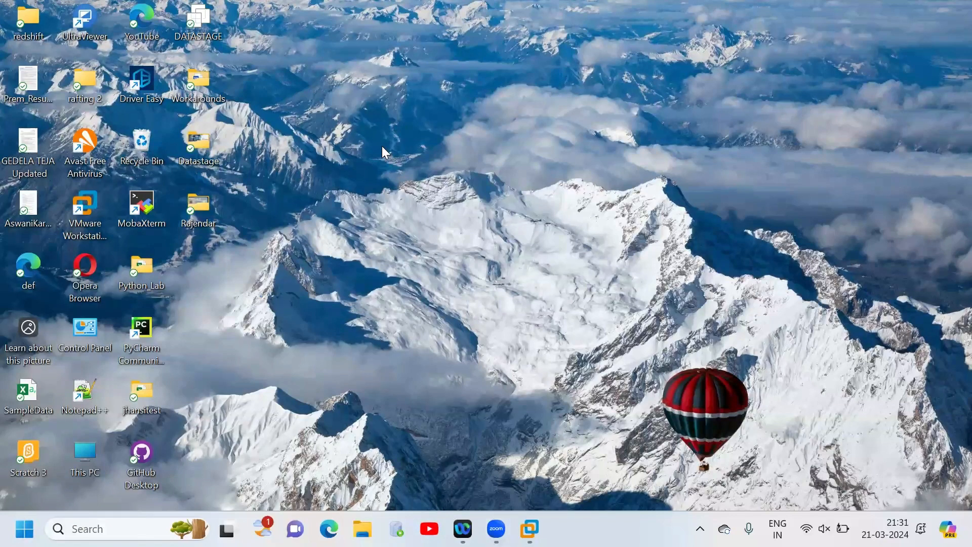
- Create a new Microsoft Excel worksheet named Requirement on the desktop and open it in Excel
{"action": "right_click", "coordinate": [383, 147]}
{"action": "mouse_move", "coordinate": [462, 251]}
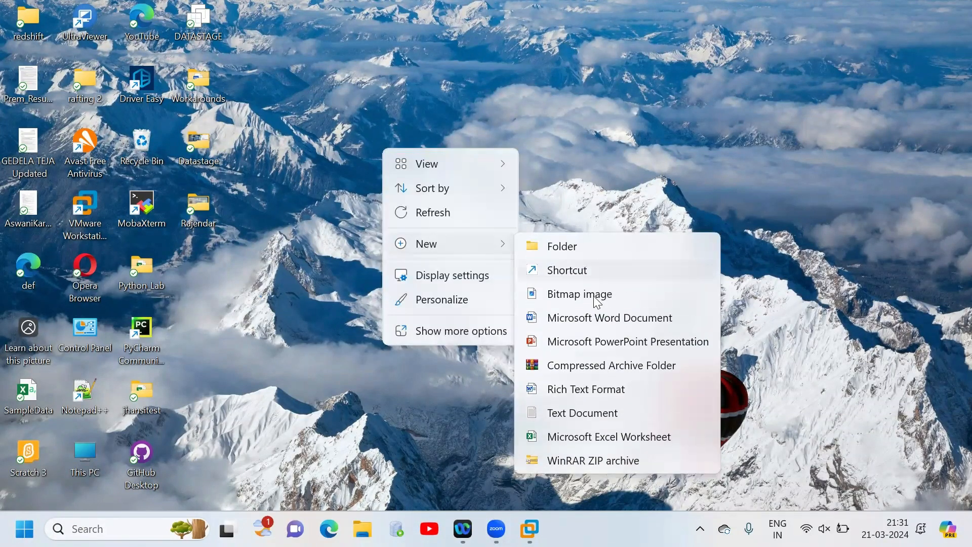
{"action": "left_click", "coordinate": [572, 437]}
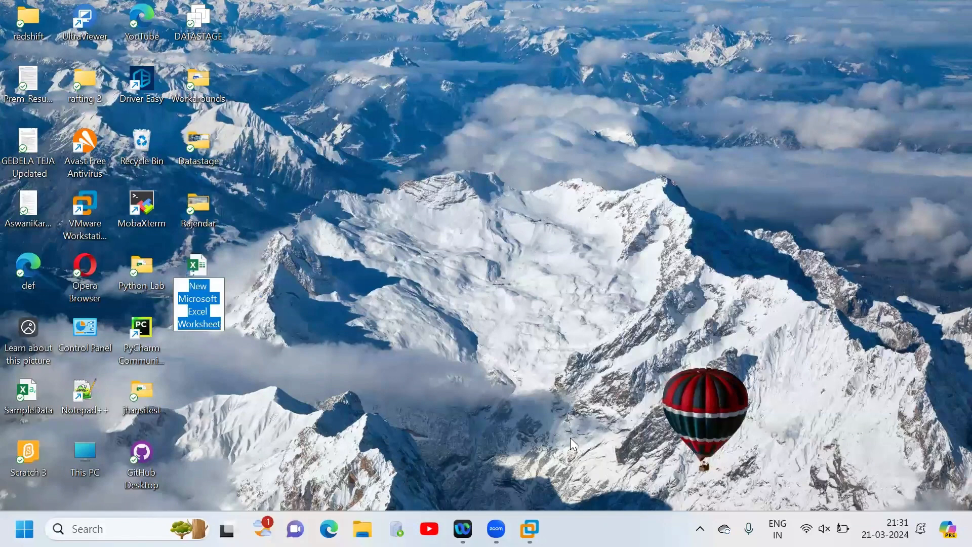
{"action": "type", "text": "Requirement"}
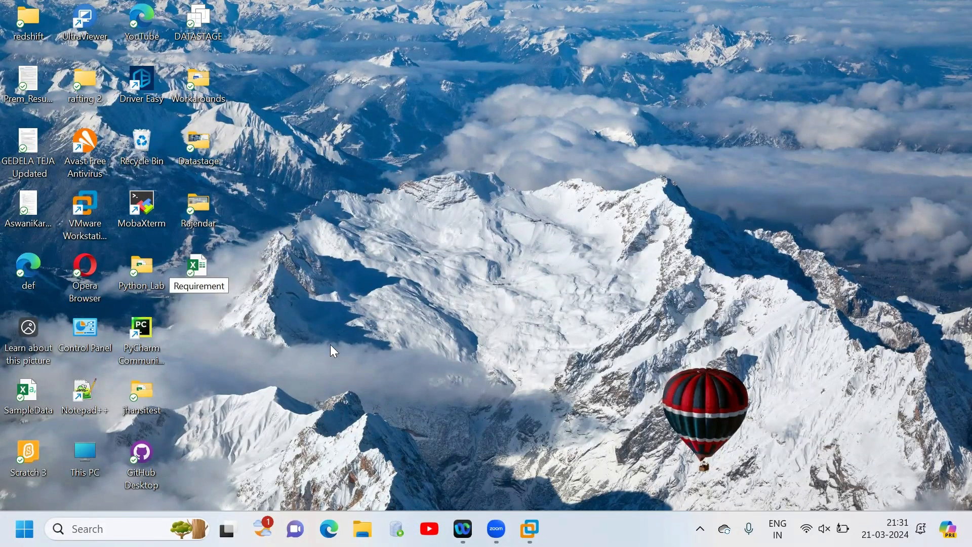
{"action": "right_click", "coordinate": [200, 271]}
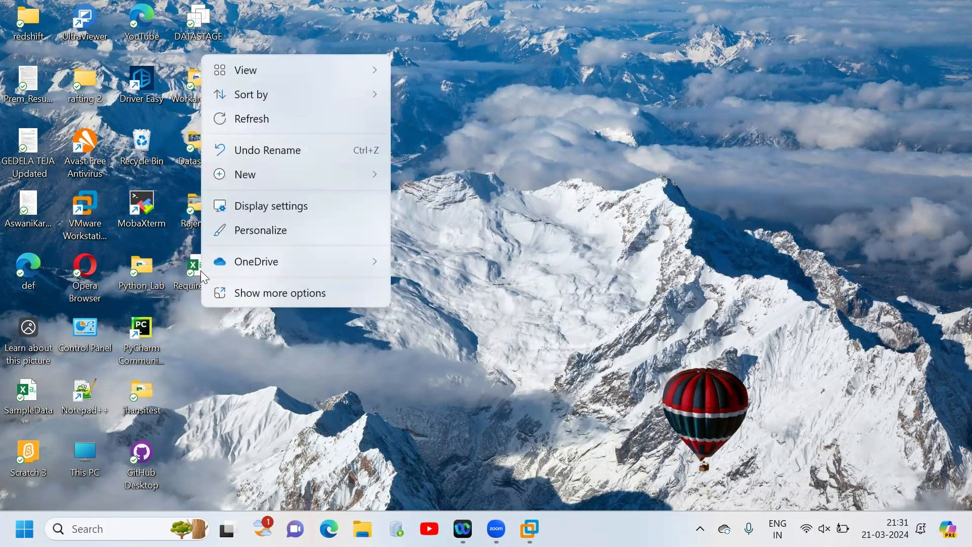
{"action": "left_click", "coordinate": [230, 380]}
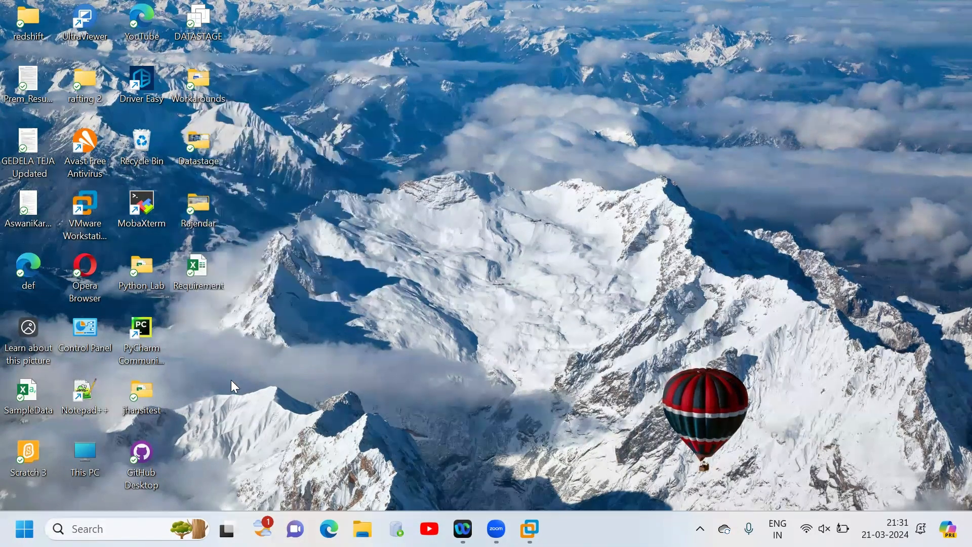
{"action": "double_click", "coordinate": [204, 266]}
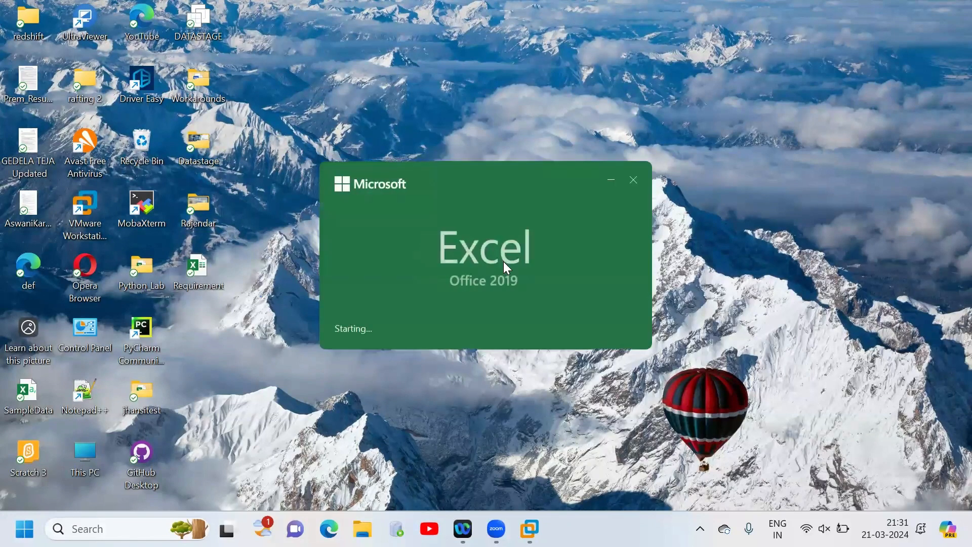
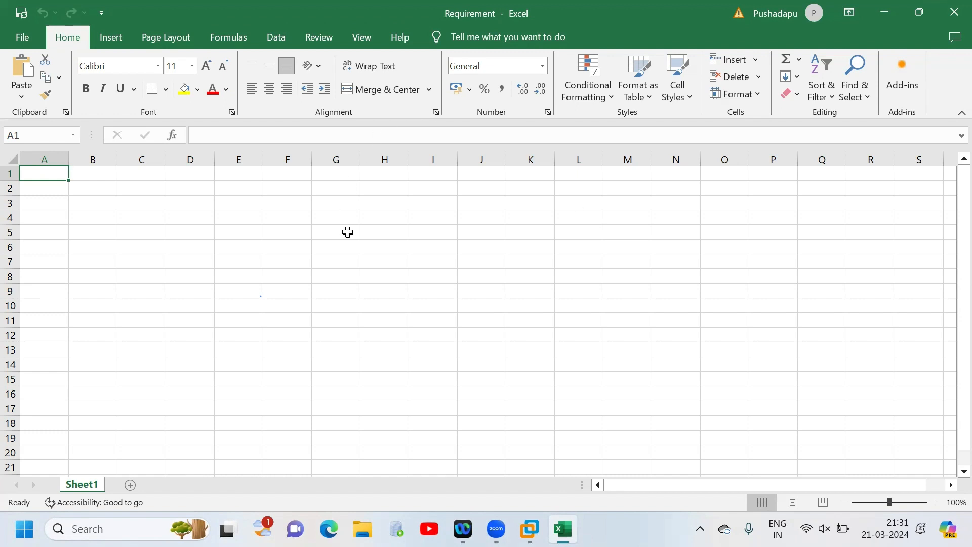
- Draw a source rectangle about 1.87 cm wide and 0.92 cm high across columns G and H, rows 3 to 5
{"action": "left_click", "coordinate": [112, 46]}
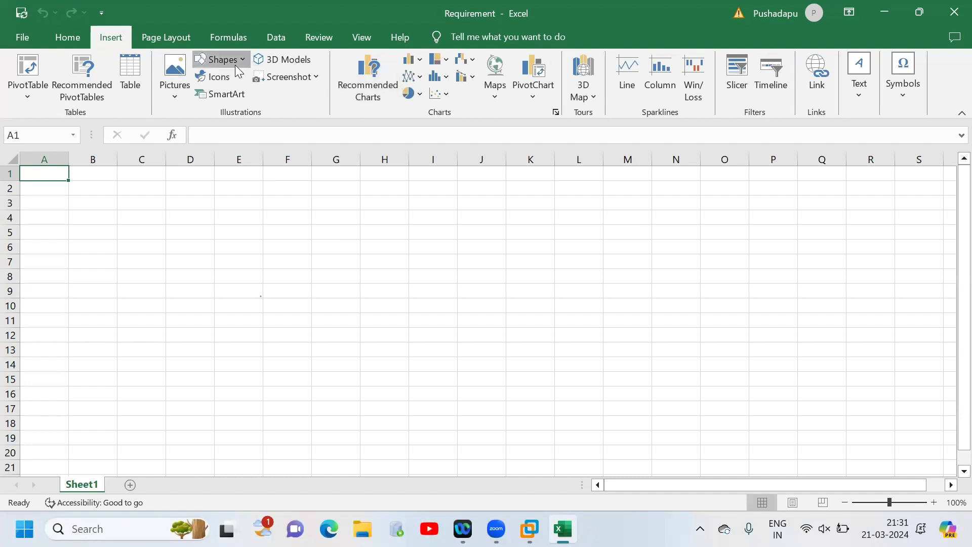
{"action": "left_click", "coordinate": [220, 59]}
{"action": "left_click", "coordinate": [247, 94]}
{"action": "left_click_drag", "start_coordinate": [344, 206], "coordinate": [399, 234]}
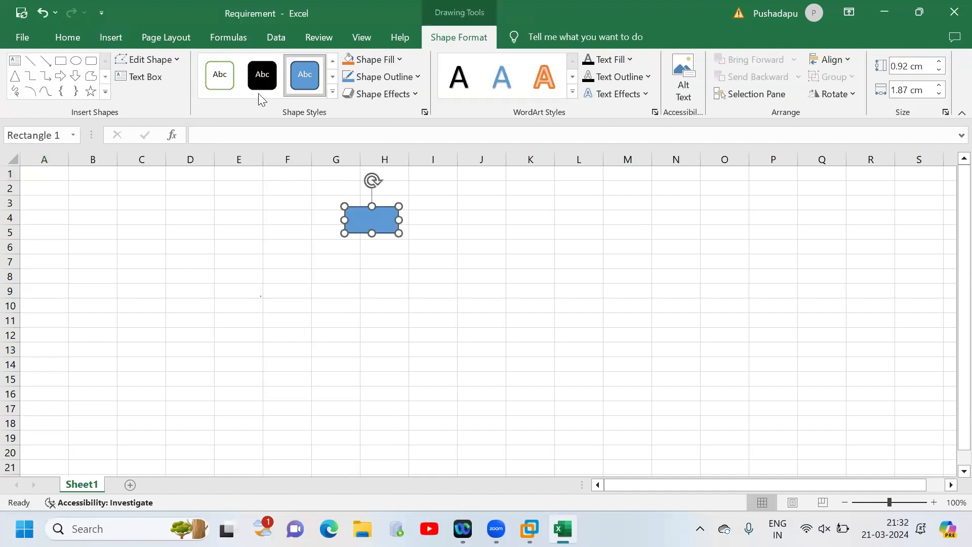
- Draw three stacked target rectangles, each about 3.5 cm wide and 1.3 cm high, over columns M to O
{"action": "left_click", "coordinate": [61, 60]}
{"action": "left_click_drag", "start_coordinate": [623, 199], "coordinate": [725, 235]}
{"action": "left_click", "coordinate": [60, 60]}
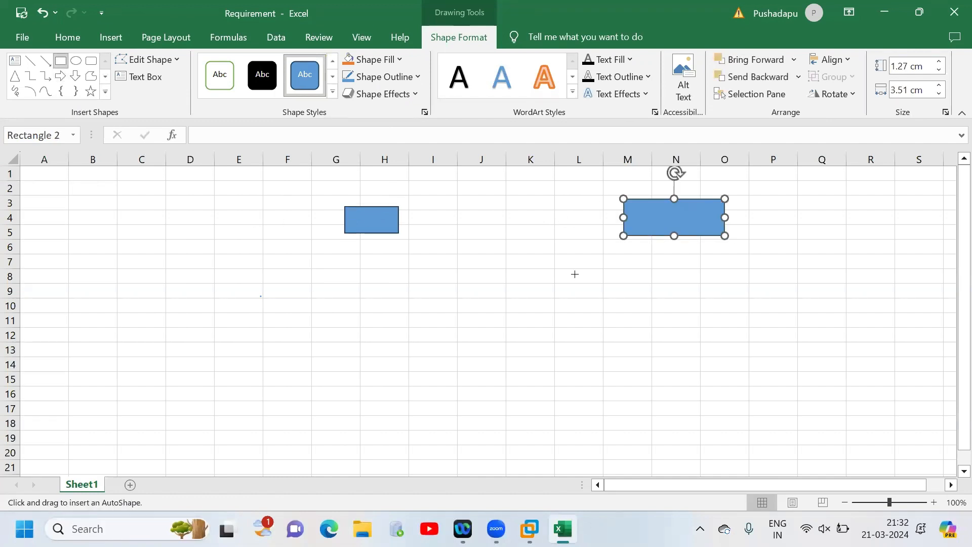
{"action": "left_click_drag", "start_coordinate": [632, 258], "coordinate": [702, 349]}
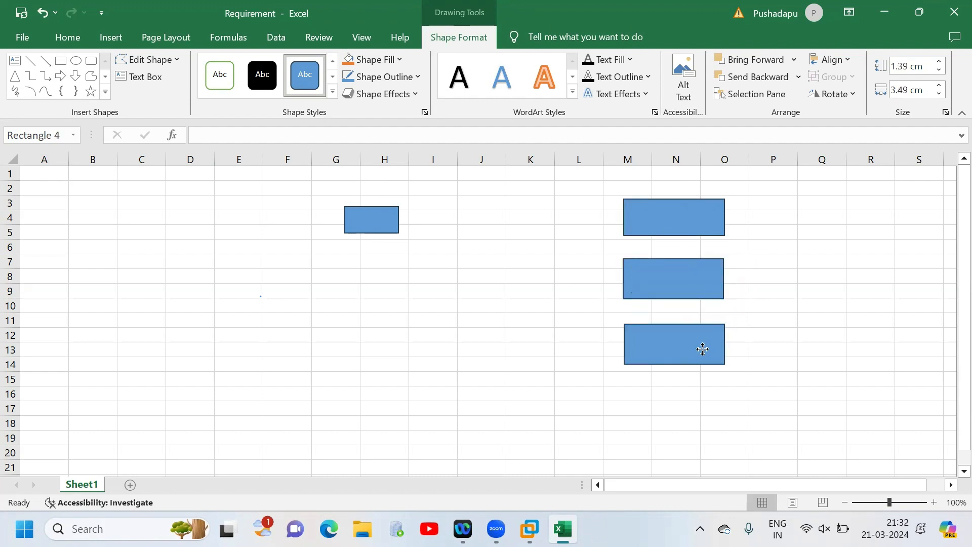
- Place a copy of the middle target rectangle over columns J and K and move the small source rectangle level with it in column G
{"action": "left_click", "coordinate": [398, 218]}
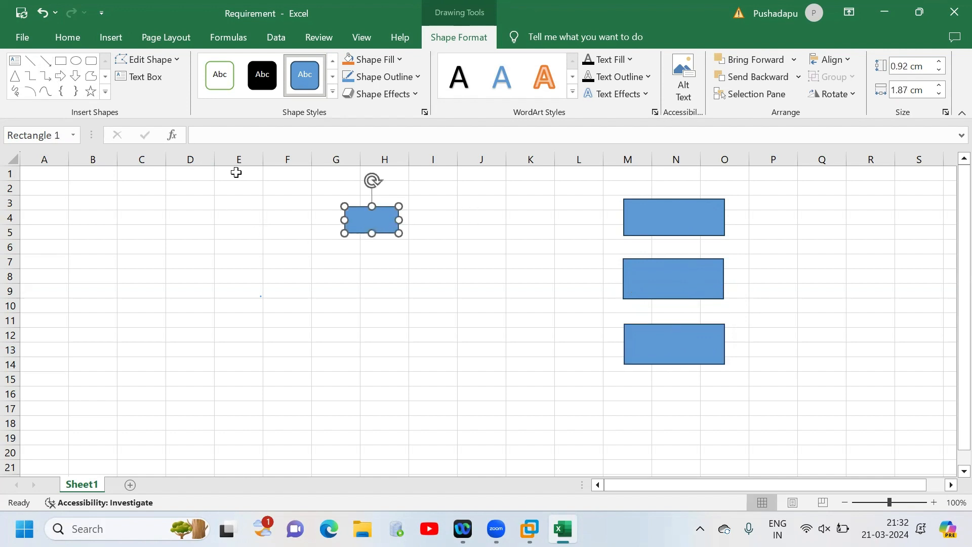
{"action": "left_click", "coordinate": [414, 219]}
{"action": "left_click_drag", "start_coordinate": [469, 262], "coordinate": [520, 299]}
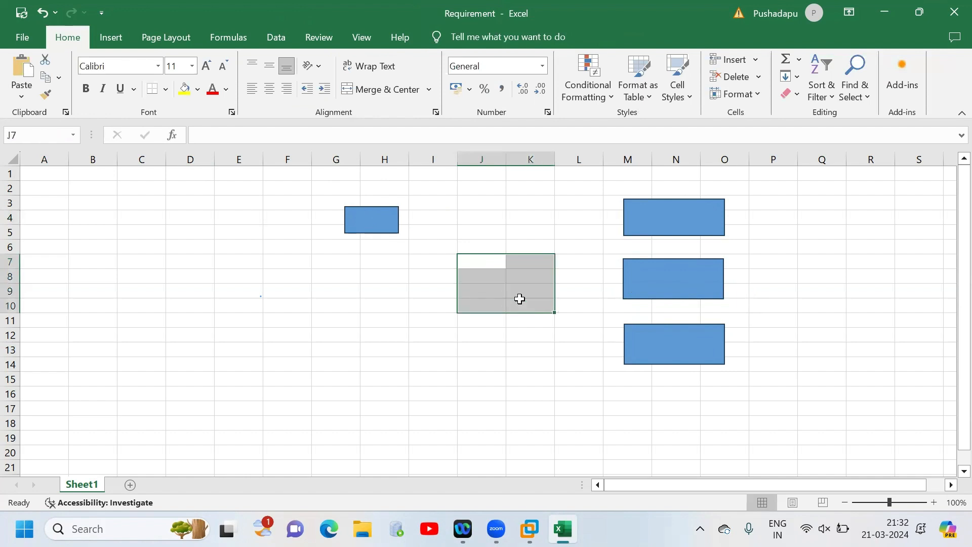
{"action": "left_click", "coordinate": [669, 268]}
{"action": "key", "text": "ctrl+d"}
{"action": "left_click_drag", "start_coordinate": [669, 268], "coordinate": [512, 275]}
{"action": "left_click_drag", "start_coordinate": [369, 220], "coordinate": [333, 282]}
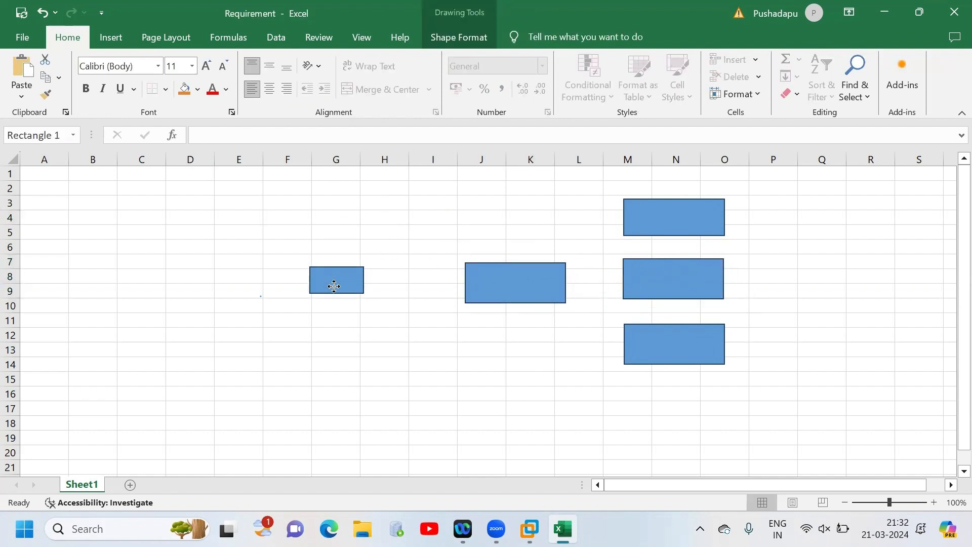
- Enter the label Unix in G7 and shift the source rectangle slightly down to sit below it
{"action": "left_click", "coordinate": [322, 256]}
{"action": "type", "text": "Unix"}
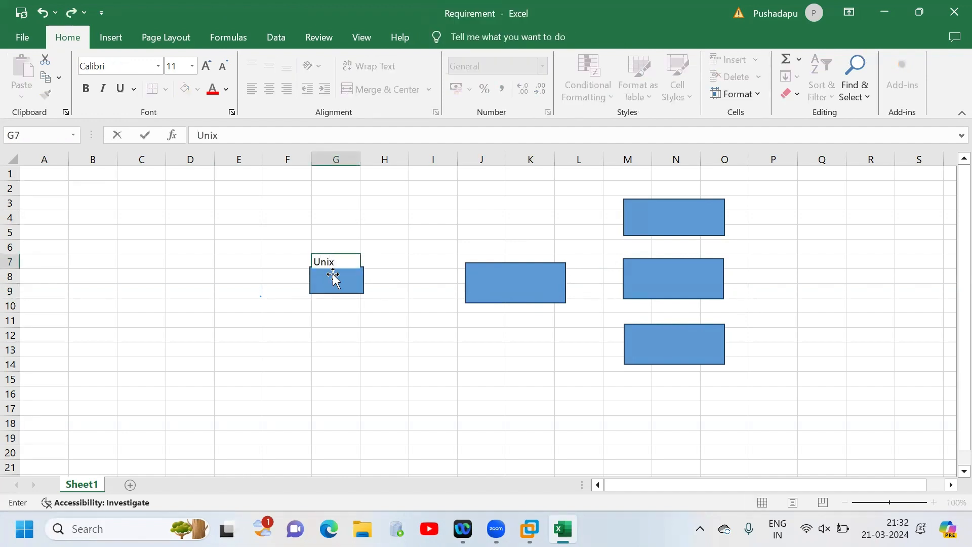
{"action": "left_click_drag", "start_coordinate": [333, 278], "coordinate": [335, 283]}
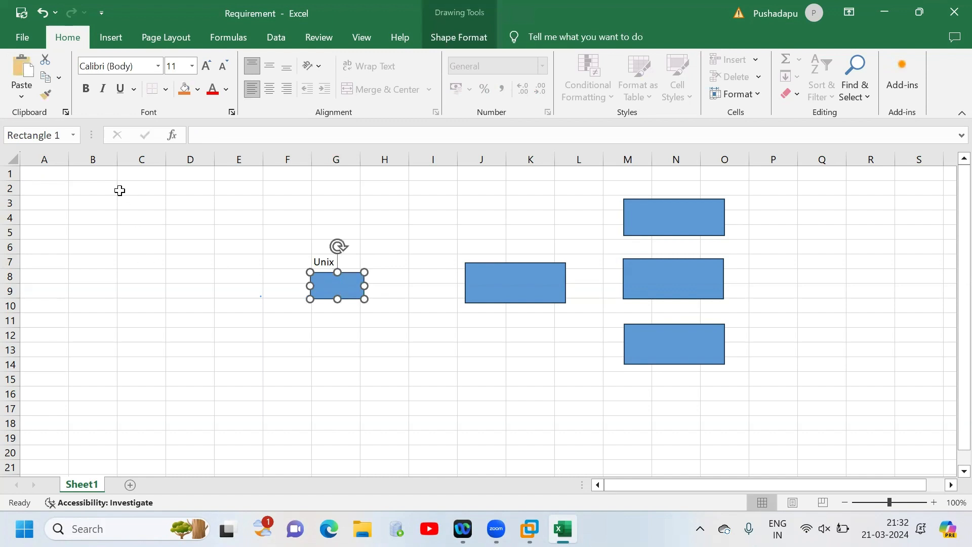
- Enter TDD in B1 and Technical Design Document in C1
{"action": "left_click", "coordinate": [95, 174]}
{"action": "type", "text": "TDD"}
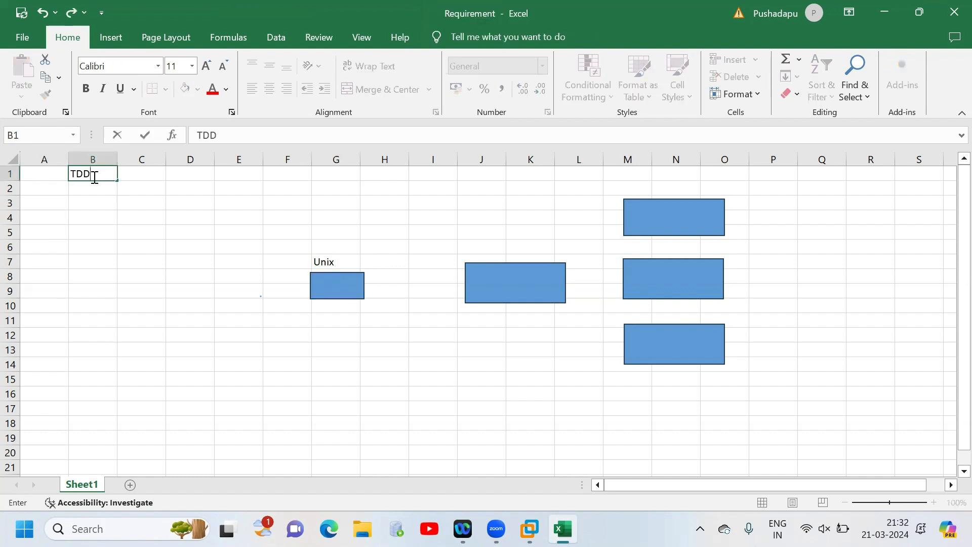
{"action": "key", "text": "Tab"}
{"action": "type", "text": "Technic"}
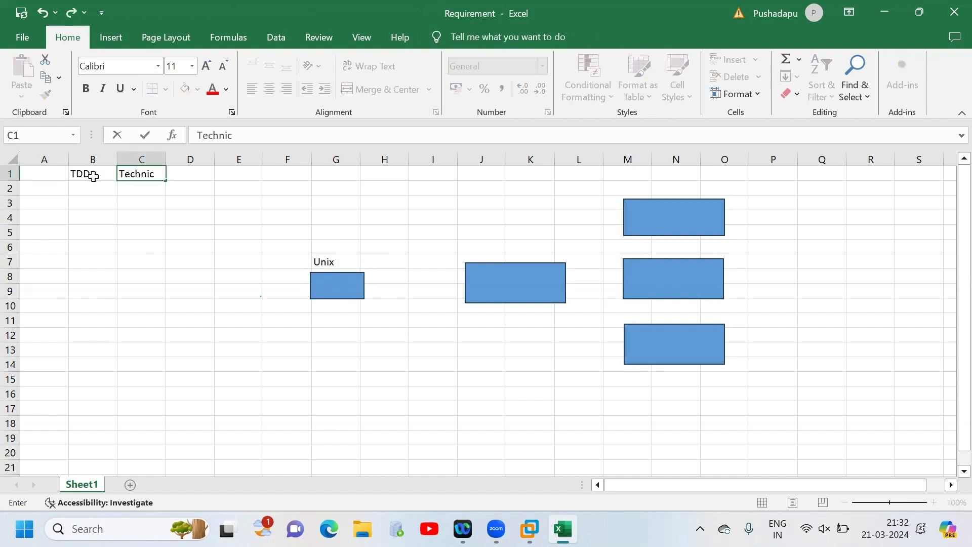
{"action": "type", "text": "al Design Document"}
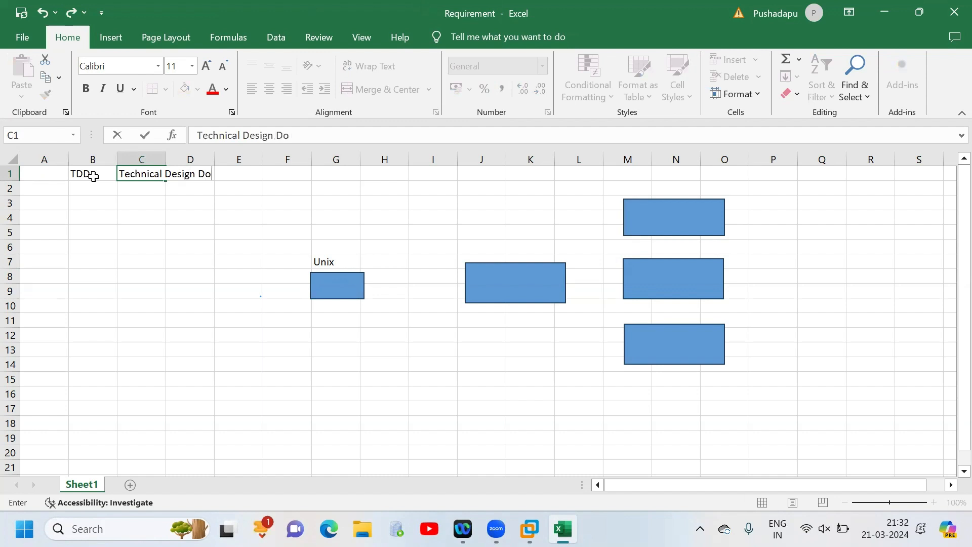
- Insert a row above the TDD entry and enter FDD in B1 and Functional Design Document in C1
{"action": "left_click", "coordinate": [11, 173]}
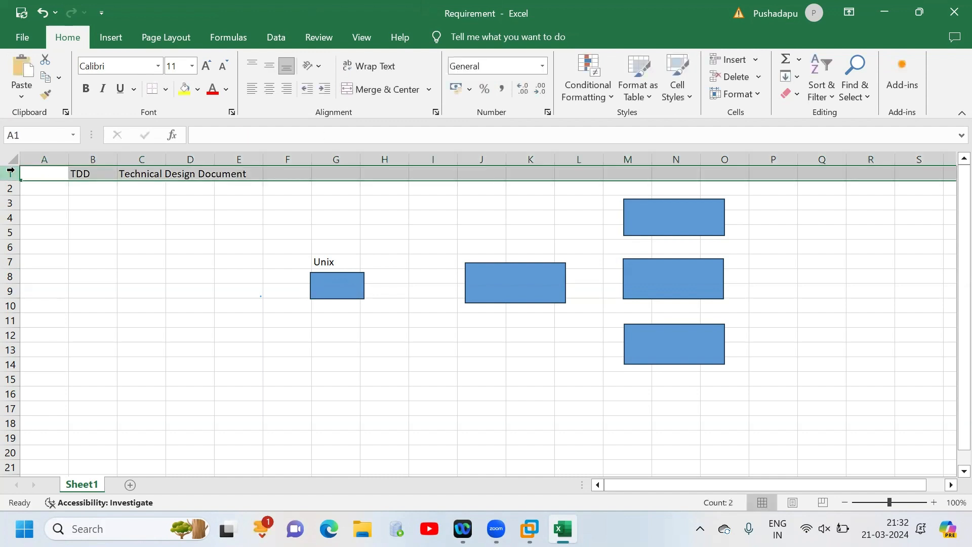
{"action": "right_click", "coordinate": [11, 173]}
{"action": "left_click", "coordinate": [66, 302]}
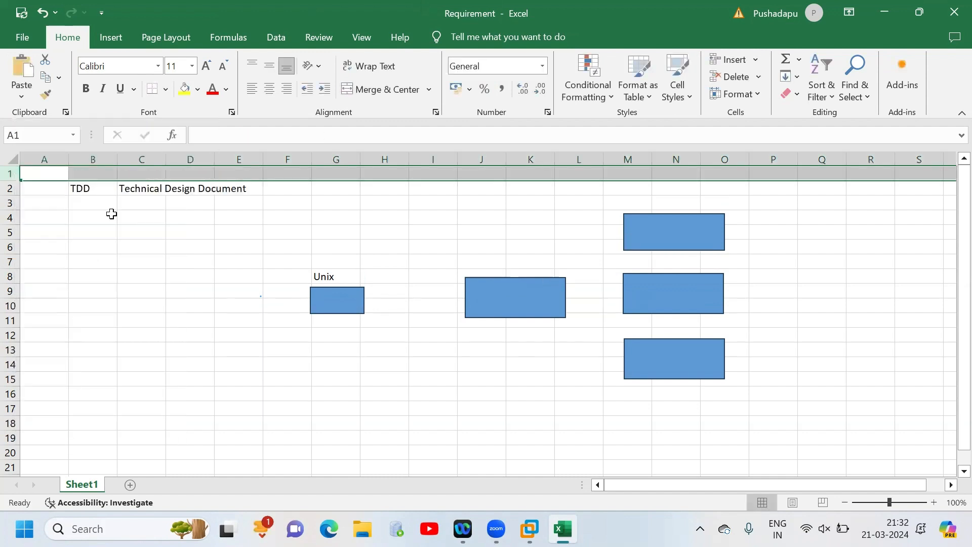
{"action": "left_click", "coordinate": [88, 173]}
{"action": "type", "text": "FD"}
{"action": "key", "text": "Tab"}
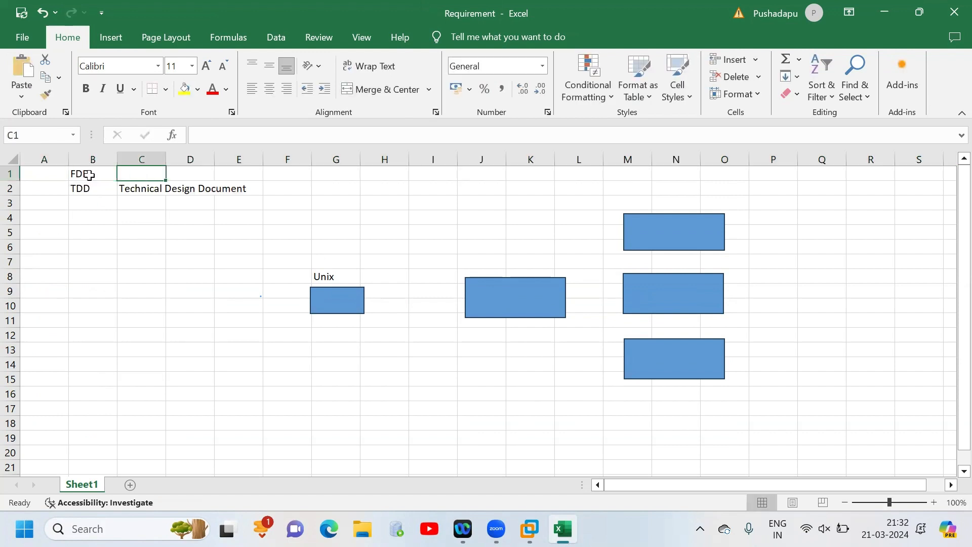
{"action": "type", "text": "Functional "}
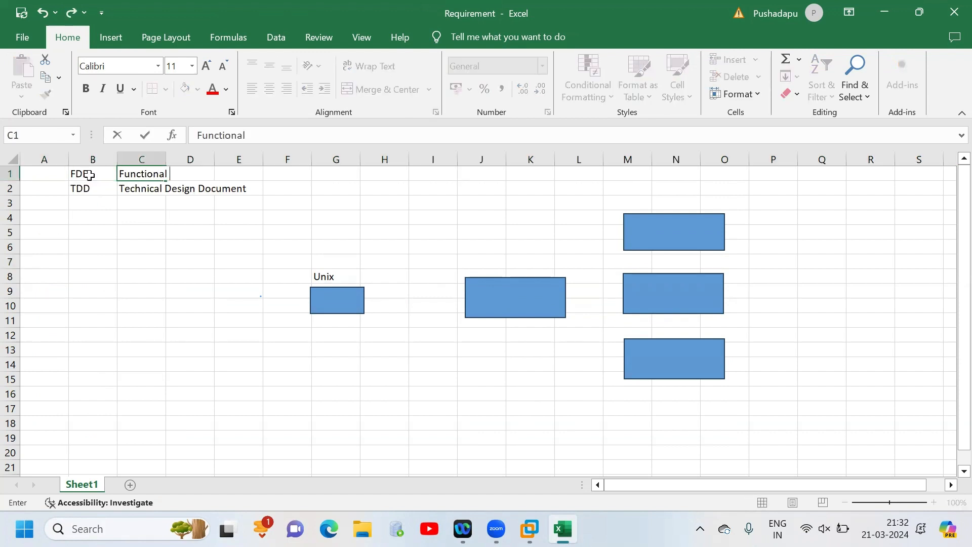
{"action": "type", "text": "Design Document"}
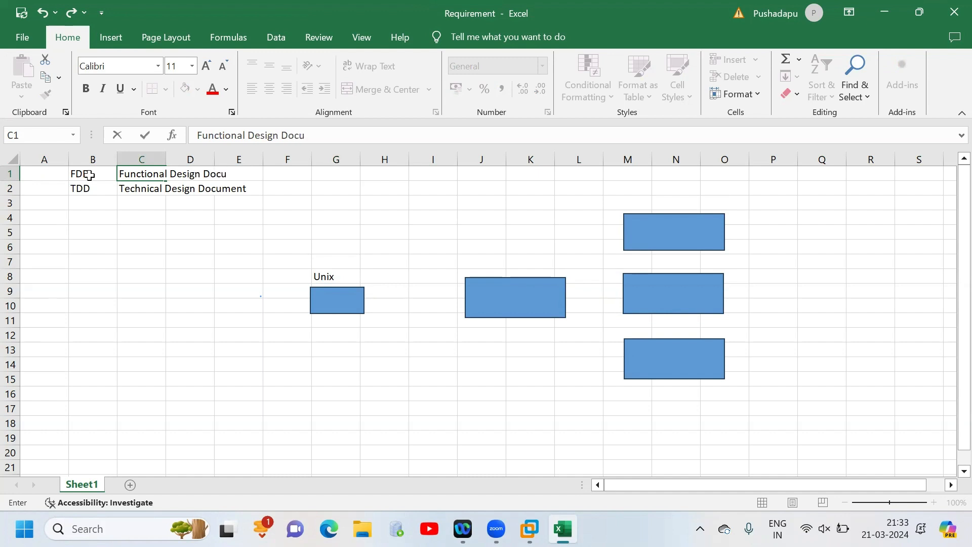
- Fit the width of column C to its longest text and point out the FDD and TDD entries
{"action": "left_click", "coordinate": [124, 259]}
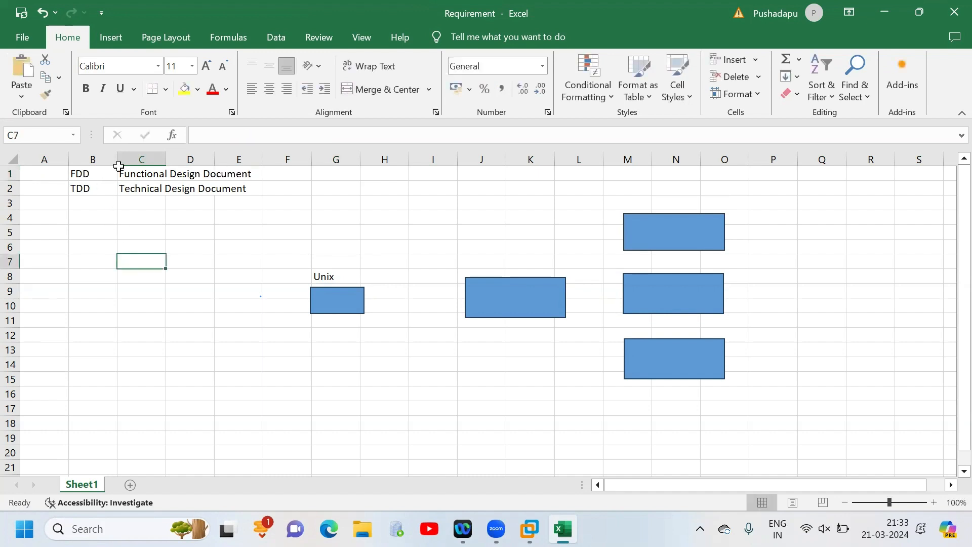
{"action": "double_click", "coordinate": [166, 160]}
{"action": "left_click", "coordinate": [100, 177]}
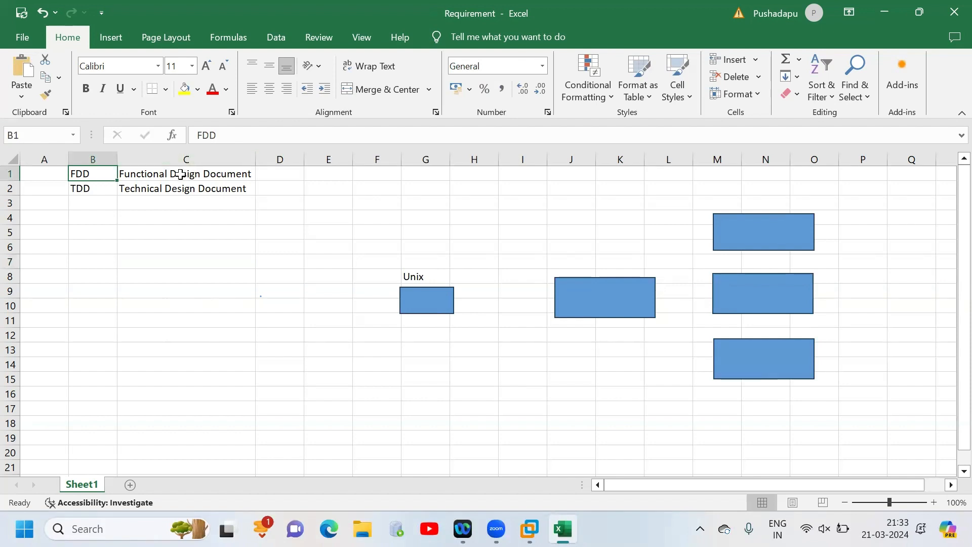
{"action": "left_click", "coordinate": [152, 173]}
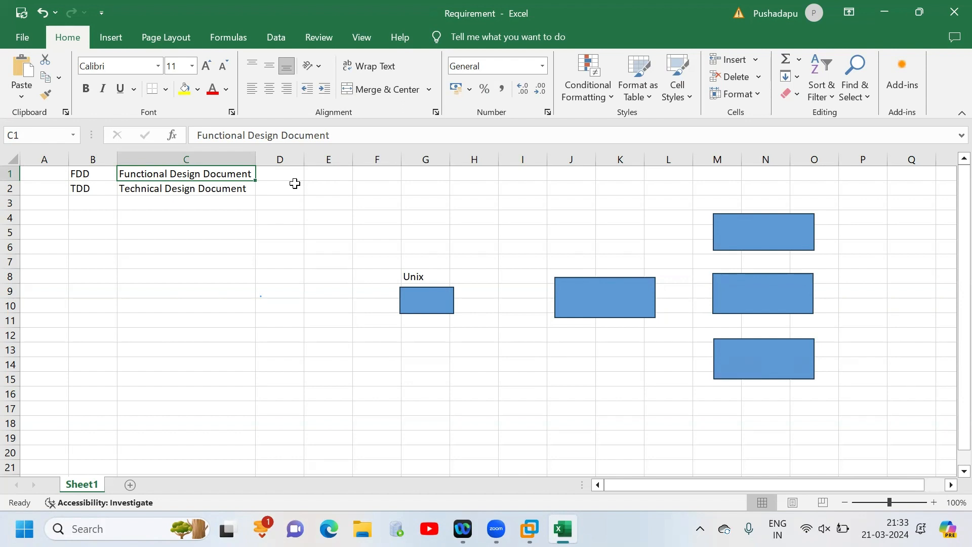
{"action": "left_click", "coordinate": [227, 188]}
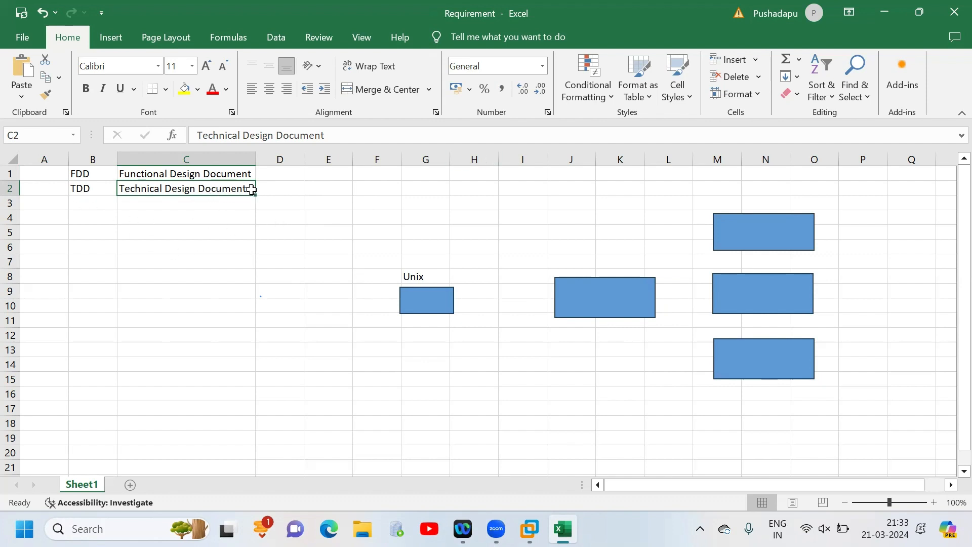
- Enter Mapping Sheet in C4 below the design document entries
{"action": "left_click", "coordinate": [213, 219]}
{"action": "type", "text": "Mapping Sheet"}
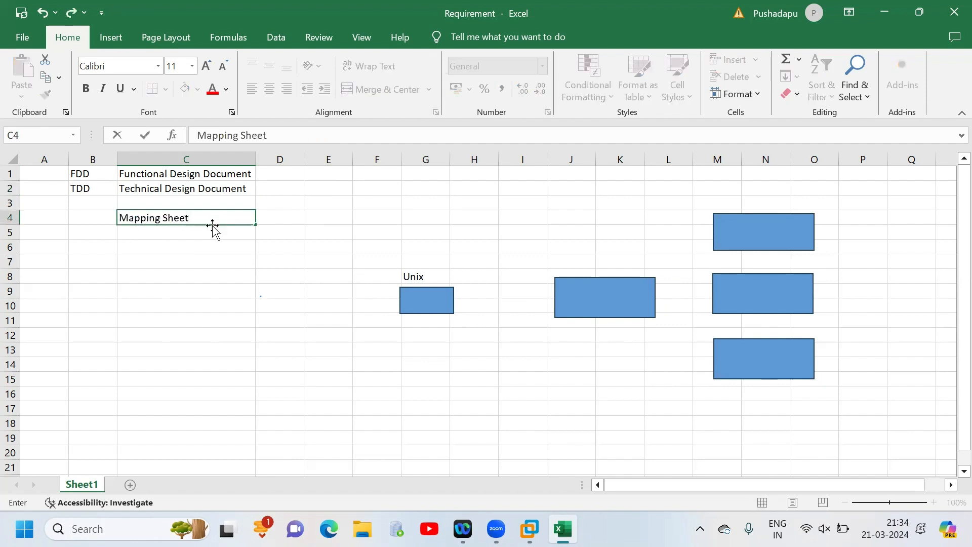
{"action": "key", "text": "Return"}
{"action": "left_click", "coordinate": [193, 219]}
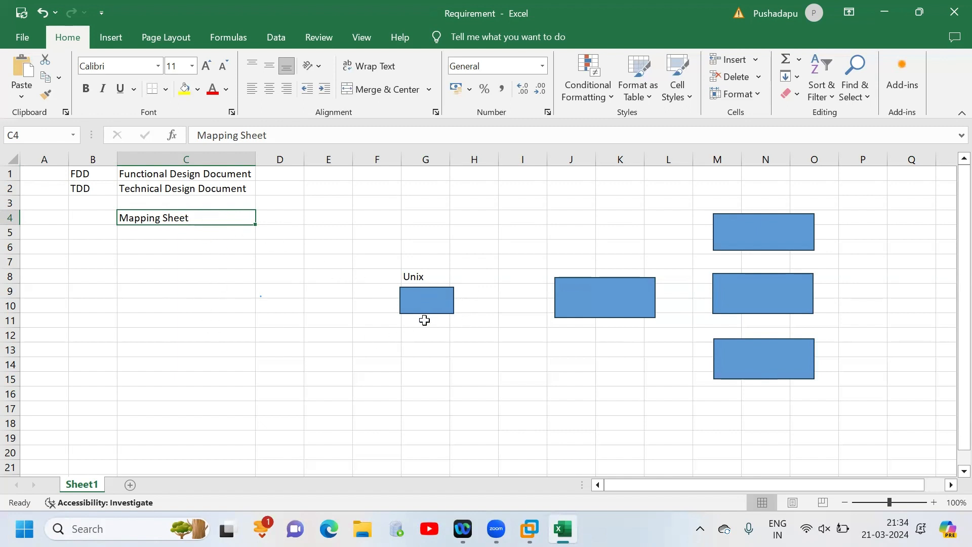
- Extend the source rectangle's label in G8 to Unix Employee File
{"action": "left_click", "coordinate": [431, 278]}
{"action": "double_click", "coordinate": [431, 278]}
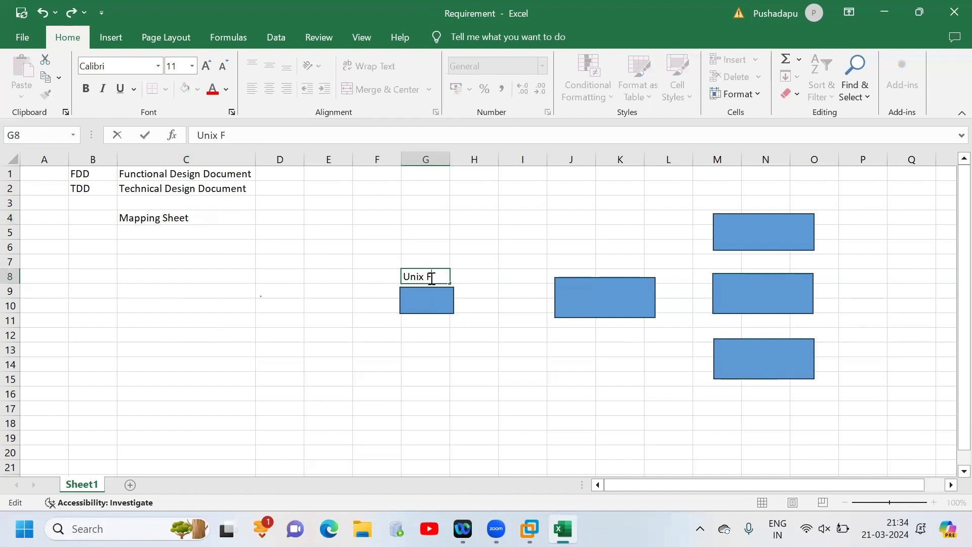
{"action": "type", "text": "Employee File"}
{"action": "left_click", "coordinate": [570, 309]}
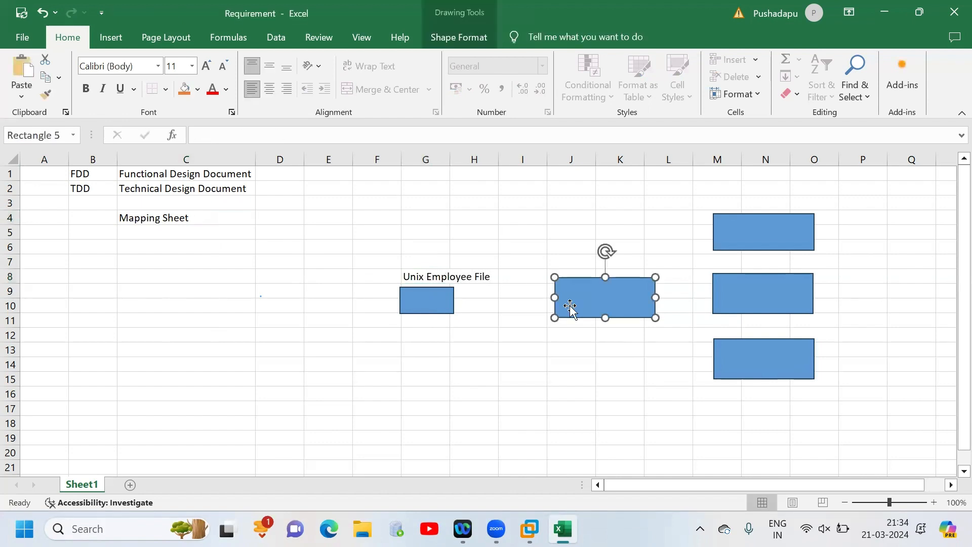
- Label the three target rectangles Sales in N3, Accounting in N7 and Marketting in N12
{"action": "left_click", "coordinate": [760, 205]}
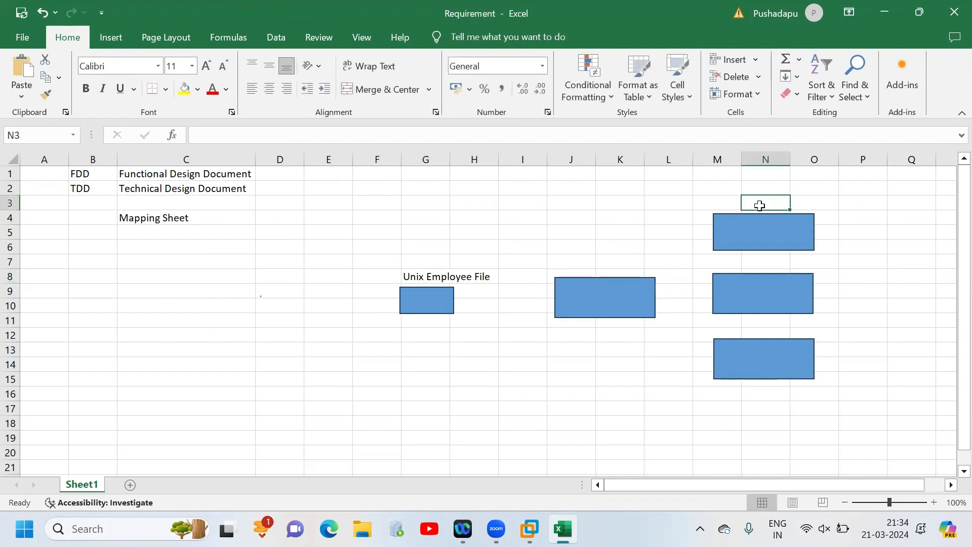
{"action": "type", "text": "Sales"}
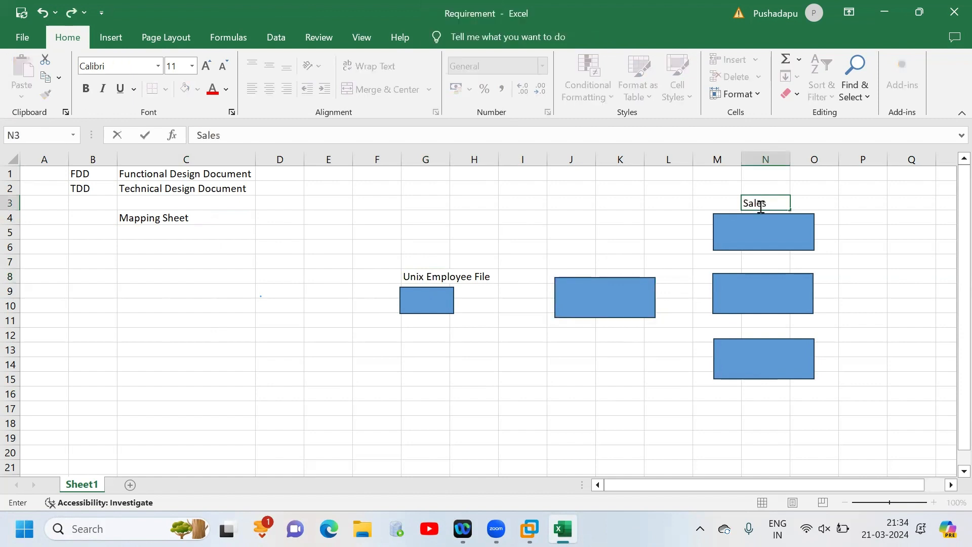
{"action": "left_click", "coordinate": [768, 261]}
{"action": "type", "text": "Acco"}
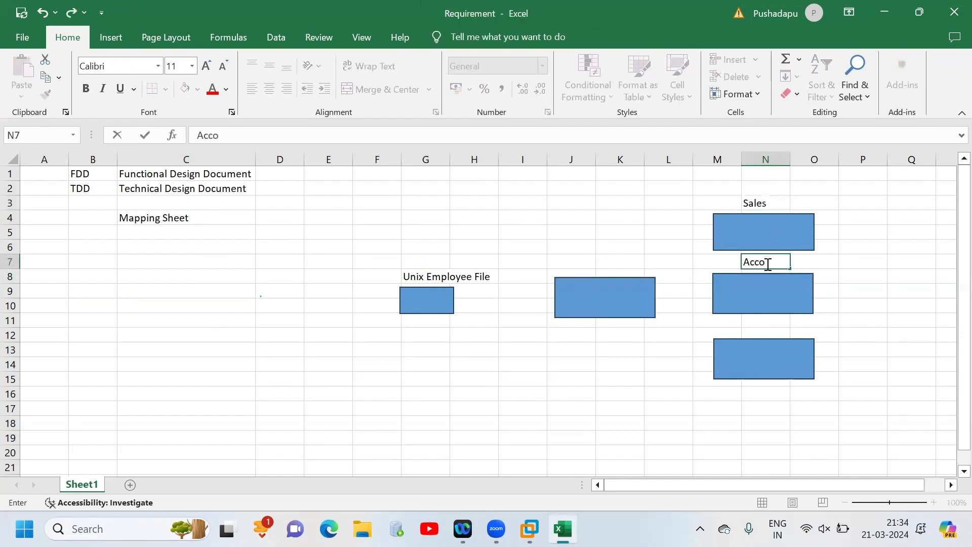
{"action": "type", "text": "unting"}
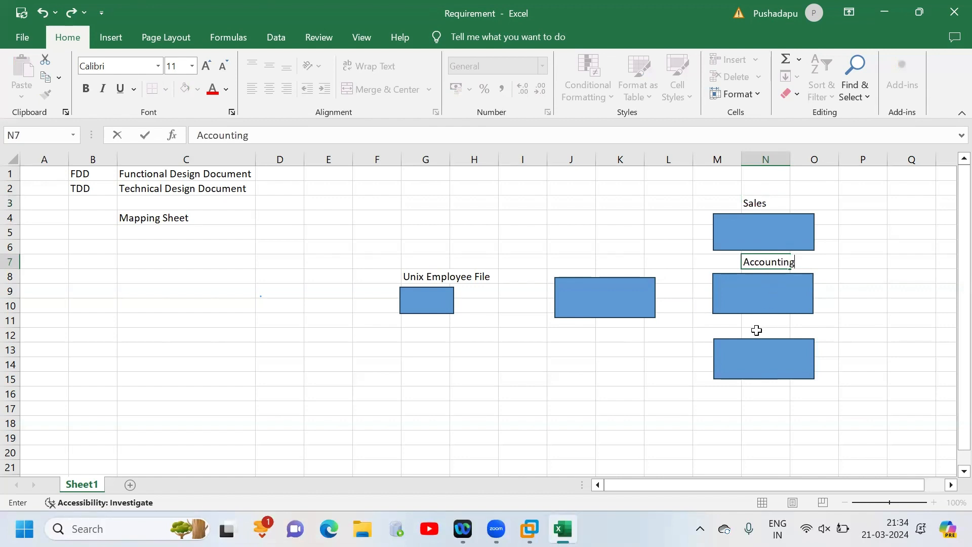
{"action": "left_click", "coordinate": [756, 330]}
{"action": "type", "text": "Marketti"}
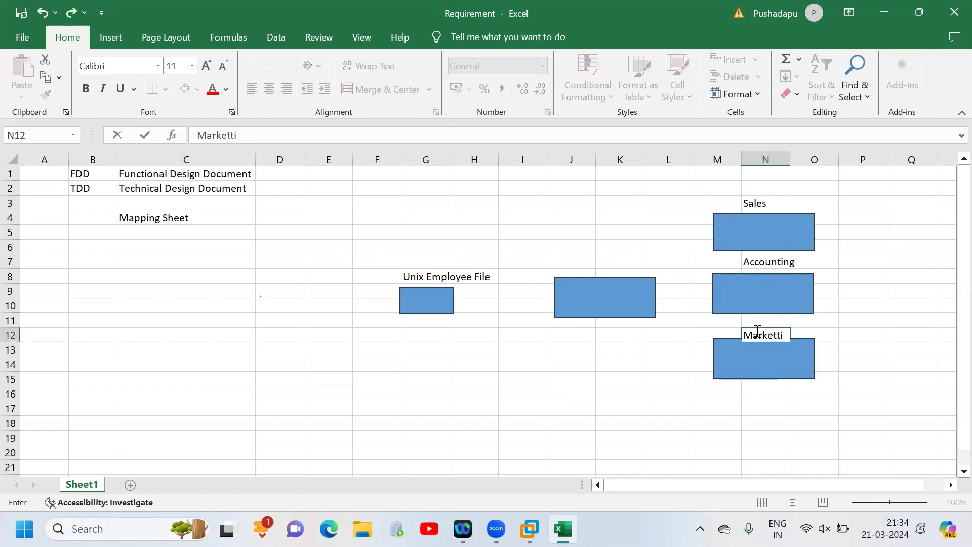
{"action": "type", "text": "ng"}
{"action": "left_click", "coordinate": [187, 467]}
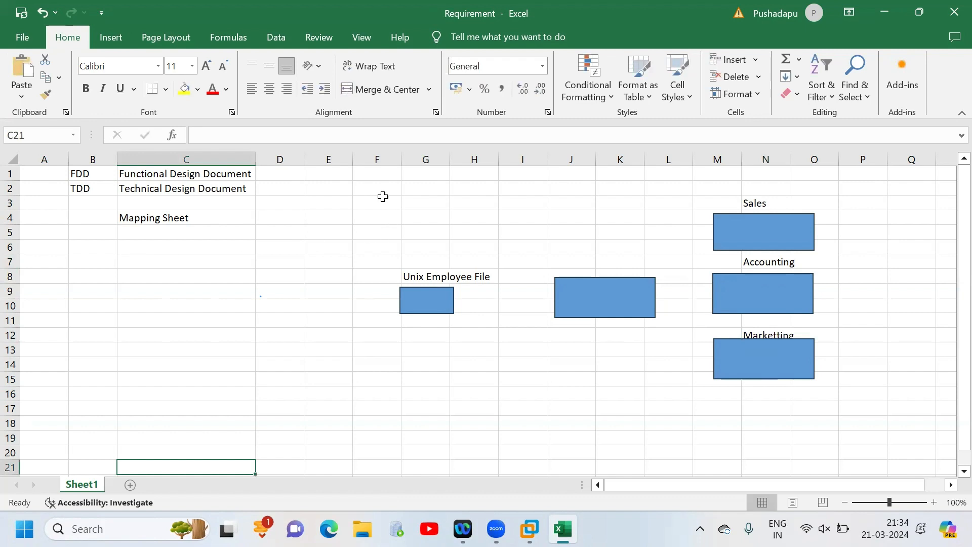
{"action": "left_click_drag", "start_coordinate": [383, 197], "coordinate": [876, 439]}
{"action": "left_click", "coordinate": [91, 188]}
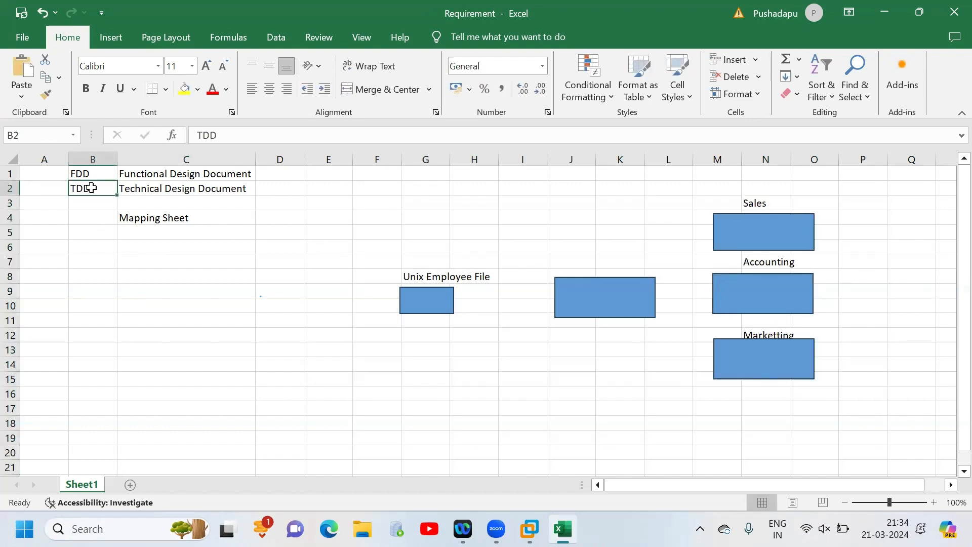
{"action": "left_click", "coordinate": [206, 219]}
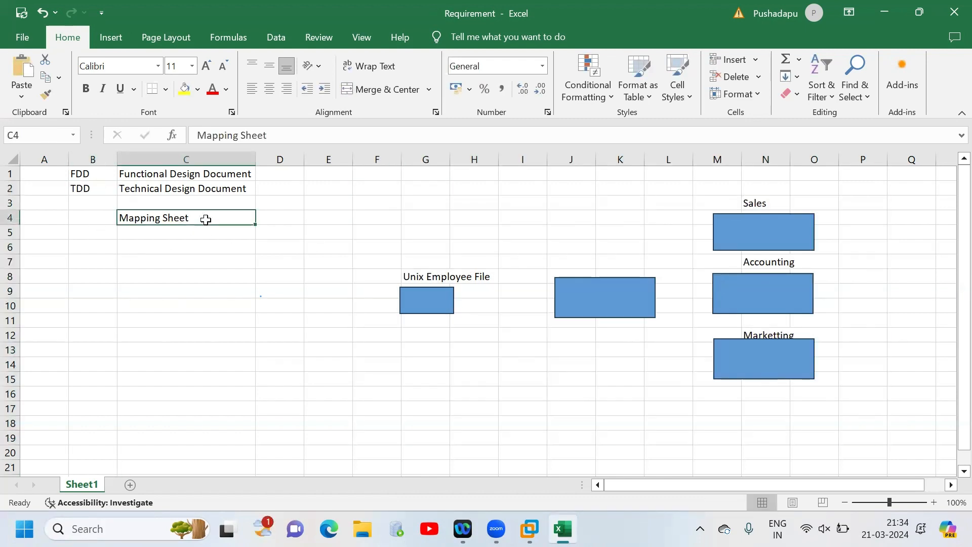
- Enter the record count 50 in G12 below the Unix Employee File rectangle and 15 in P4 beside the Sales rectangle
{"action": "left_click", "coordinate": [423, 322]}
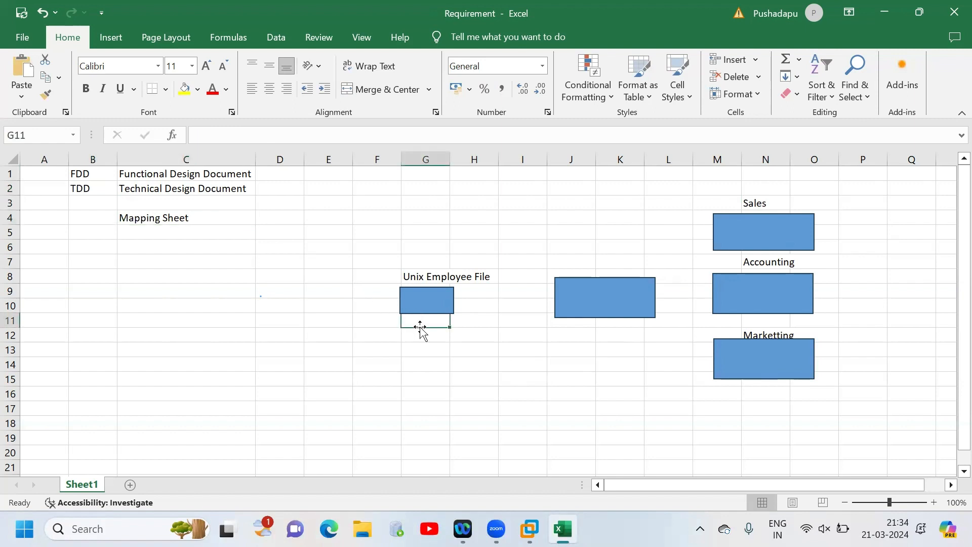
{"action": "left_click", "coordinate": [422, 334]}
{"action": "type", "text": "1"}
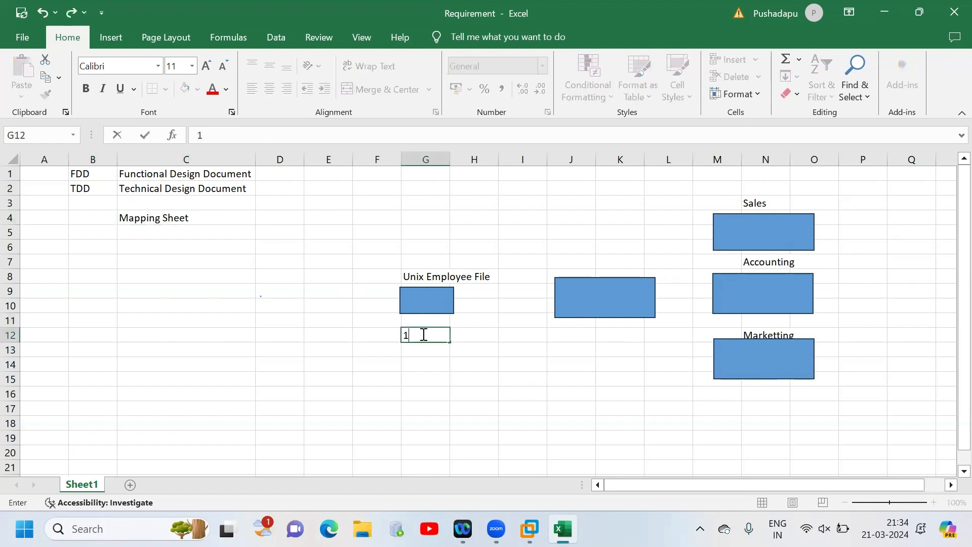
{"action": "type", "text": "50"}
{"action": "left_click", "coordinate": [840, 219]}
{"action": "type", "text": "15"}
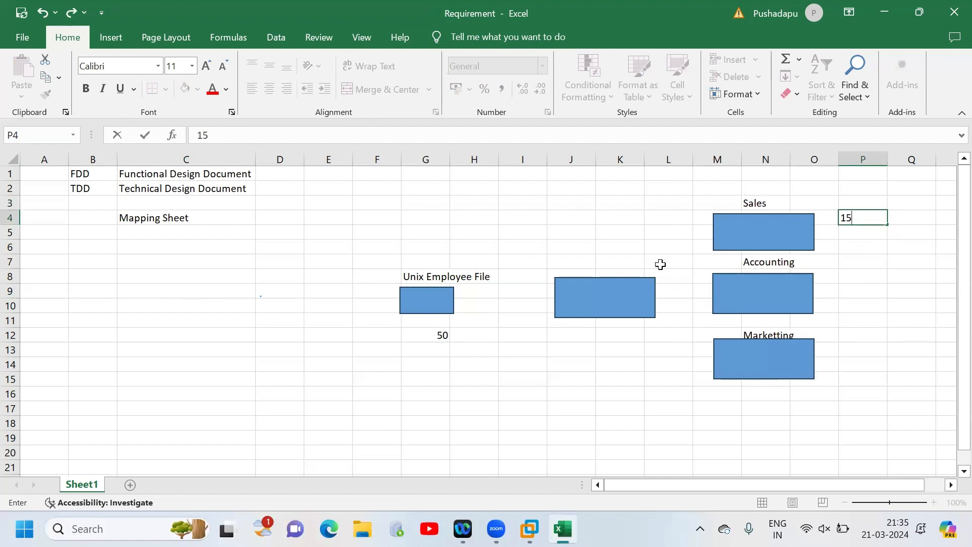
{"action": "left_click", "coordinate": [762, 202]}
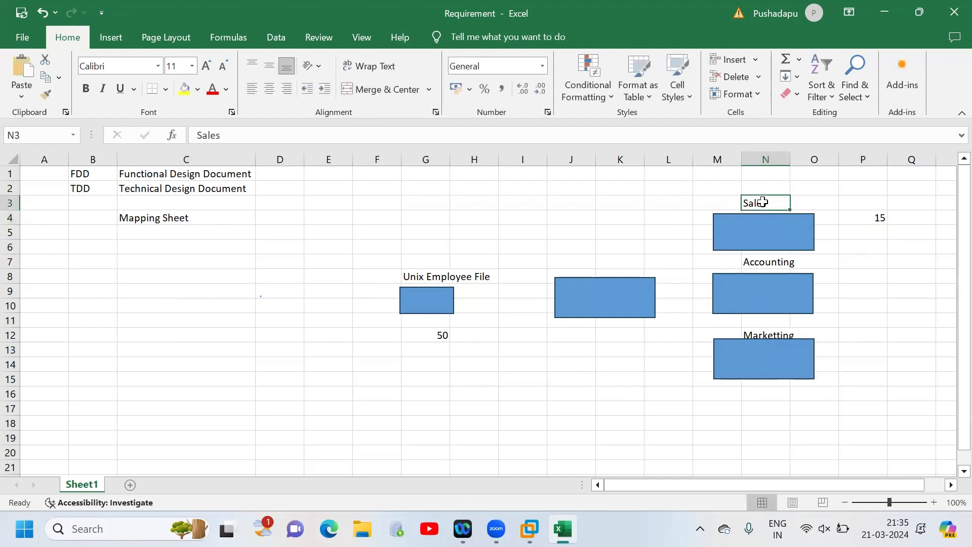
- Enter a note beginning "20-10 are coming unix" in P9 beside the Accounting rectangle
{"action": "left_click", "coordinate": [859, 286]}
{"action": "type", "text": "20-"}
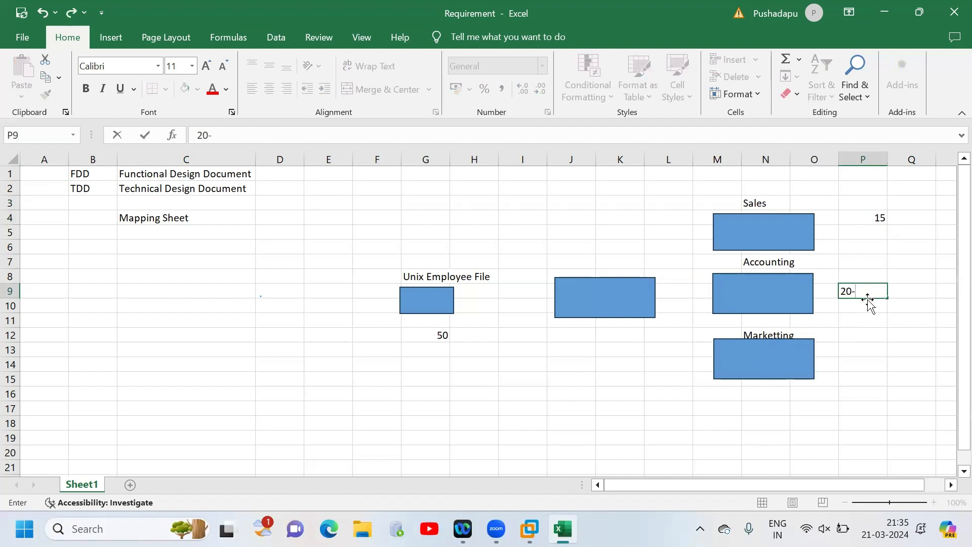
{"action": "type", "text": "10 are coming unix fie"}
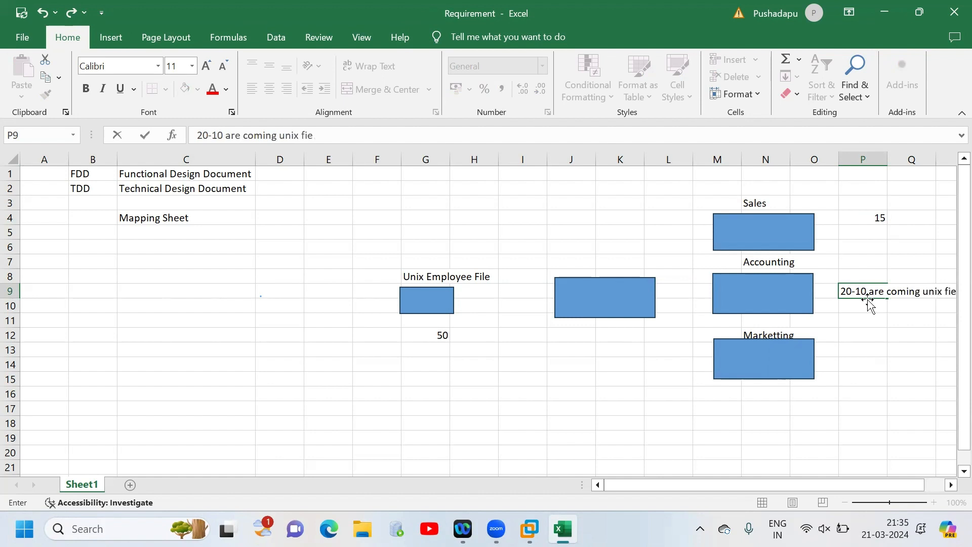
{"action": "left_click", "coordinate": [638, 302]}
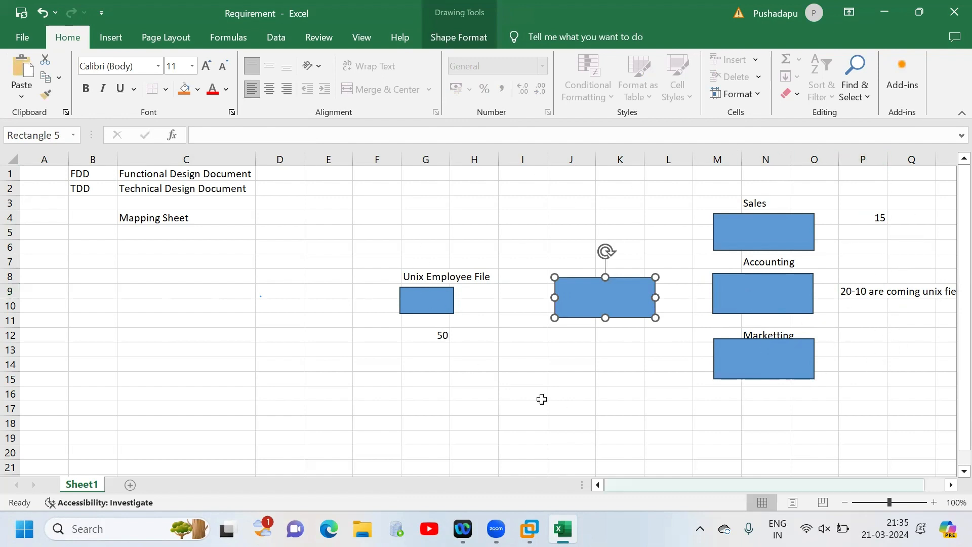
- Add a new worksheet for the mapping and enter the headings Source in A1 and Dataype in B1
{"action": "left_click", "coordinate": [205, 220]}
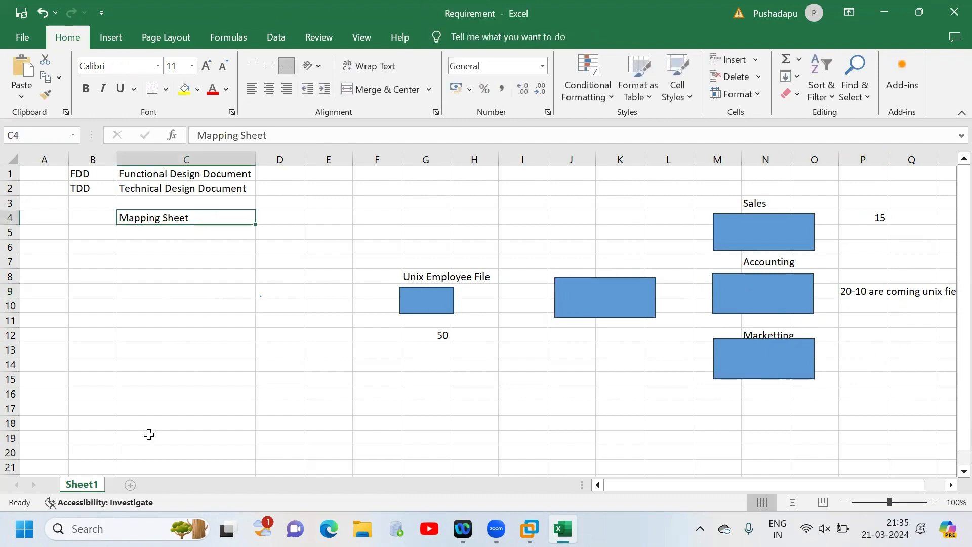
{"action": "key", "text": "shift+F11"}
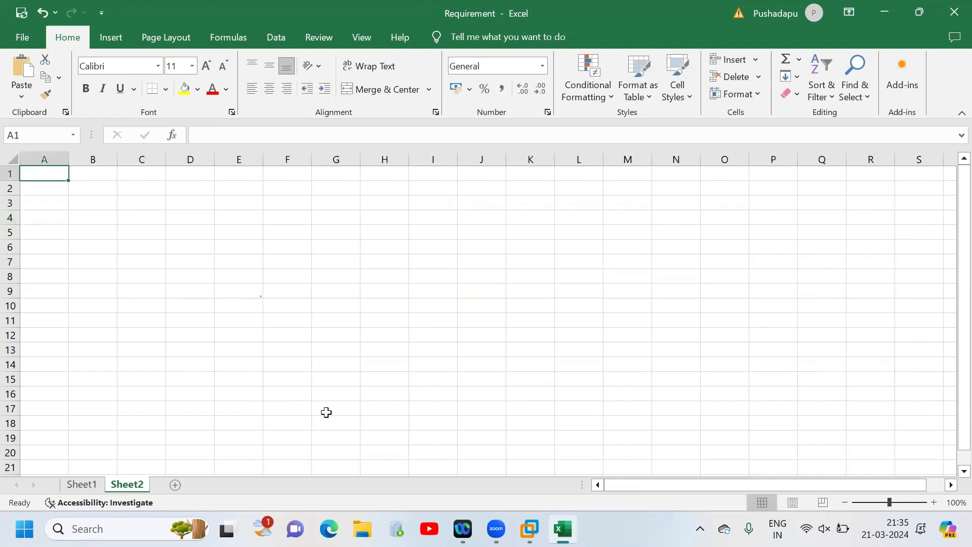
{"action": "key", "text": "ctrl+v"}
{"action": "key", "text": "ctrl+z"}
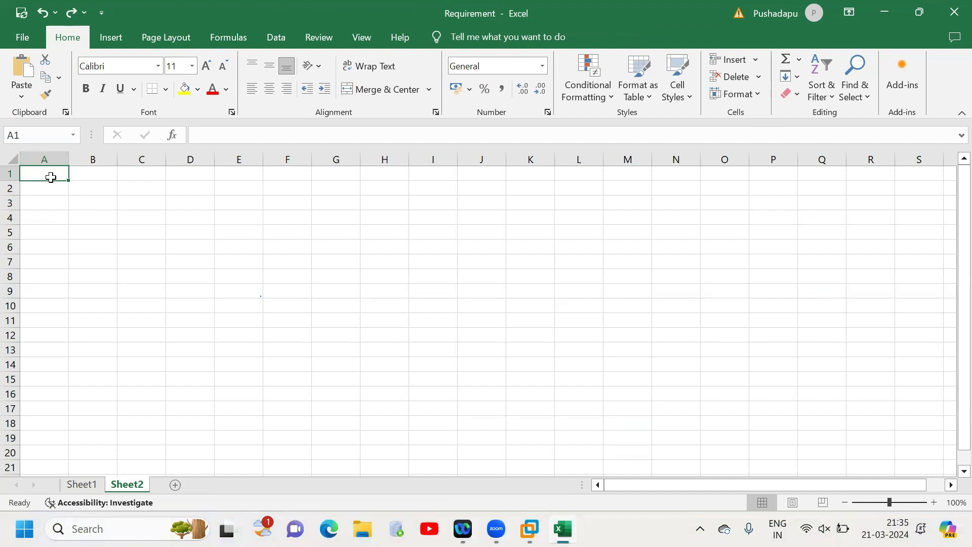
{"action": "type", "text": "Source"}
{"action": "key", "text": "Tab"}
{"action": "type", "text": "Data"}
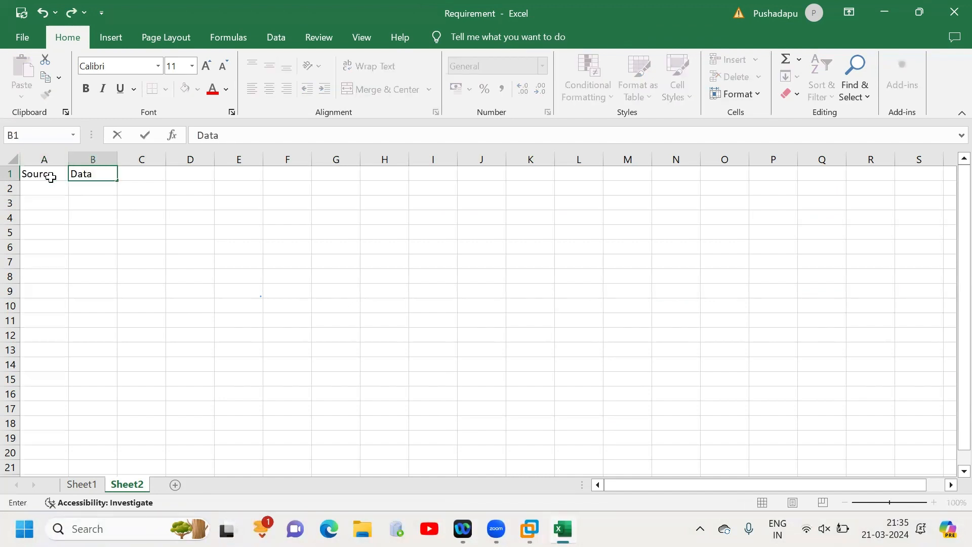
{"action": "type", "text": "ype"}
{"action": "key", "text": "Tab"}
- Enter the target-side headings Target in E1, Datatype in F1 and Mapping Derivation in G1
{"action": "key", "text": "Tab"}
{"action": "key", "text": "Tab"}
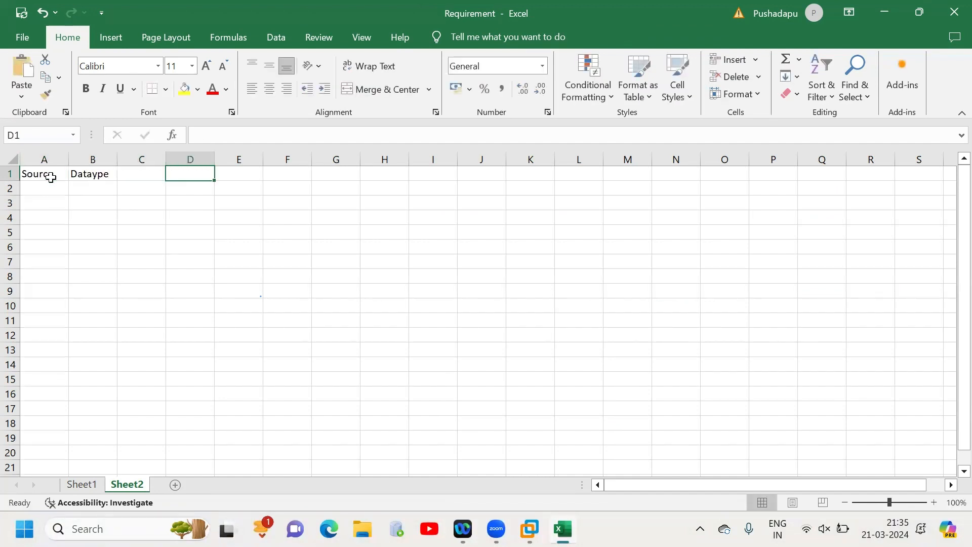
{"action": "type", "text": "Target"}
{"action": "key", "text": "Tab"}
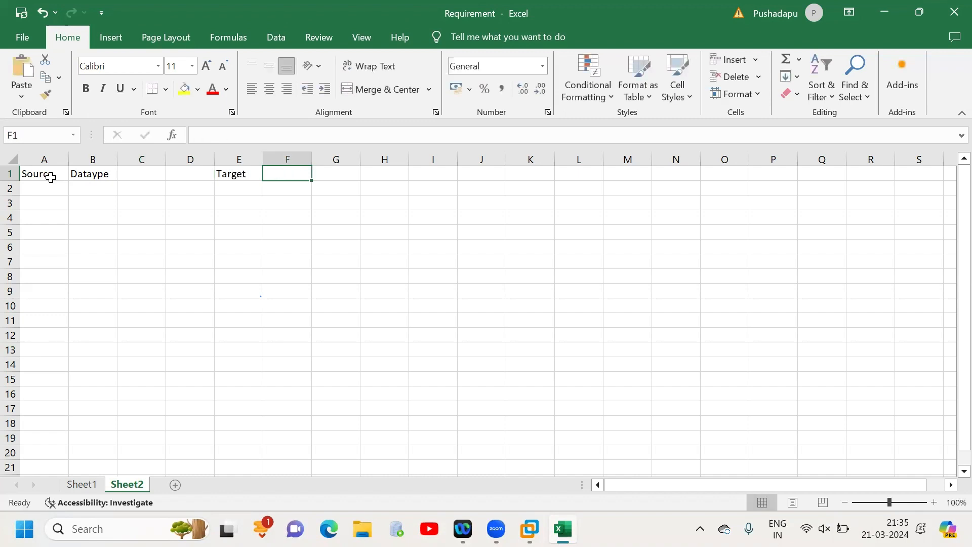
{"action": "type", "text": "Datatype"}
{"action": "key", "text": "Tab"}
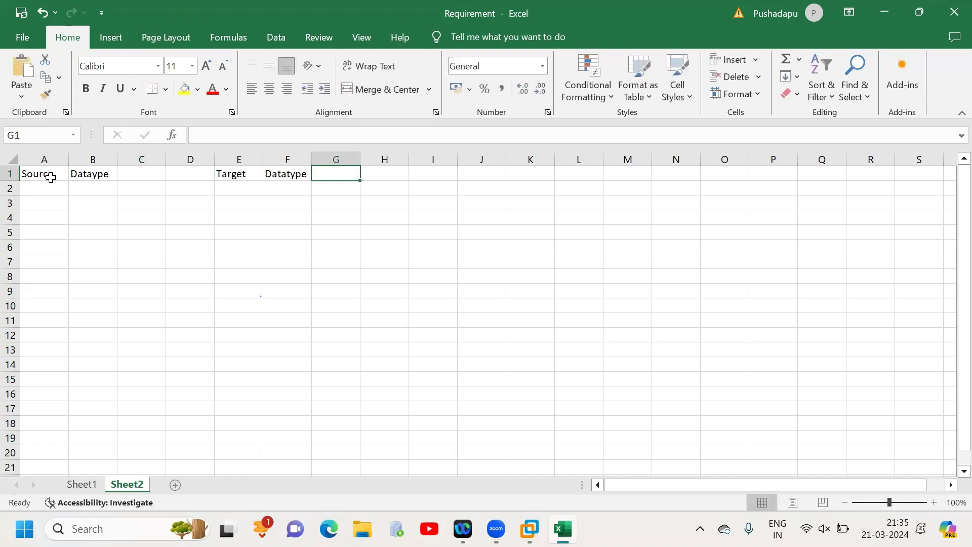
{"action": "type", "text": "Maa"}
{"action": "type", "text": "pin"}
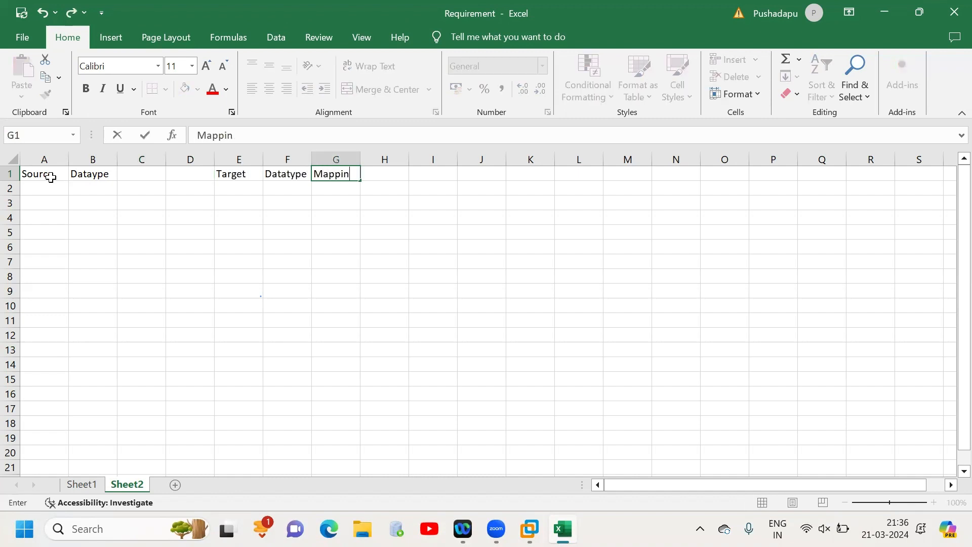
{"action": "type", "text": "g Derivation"}
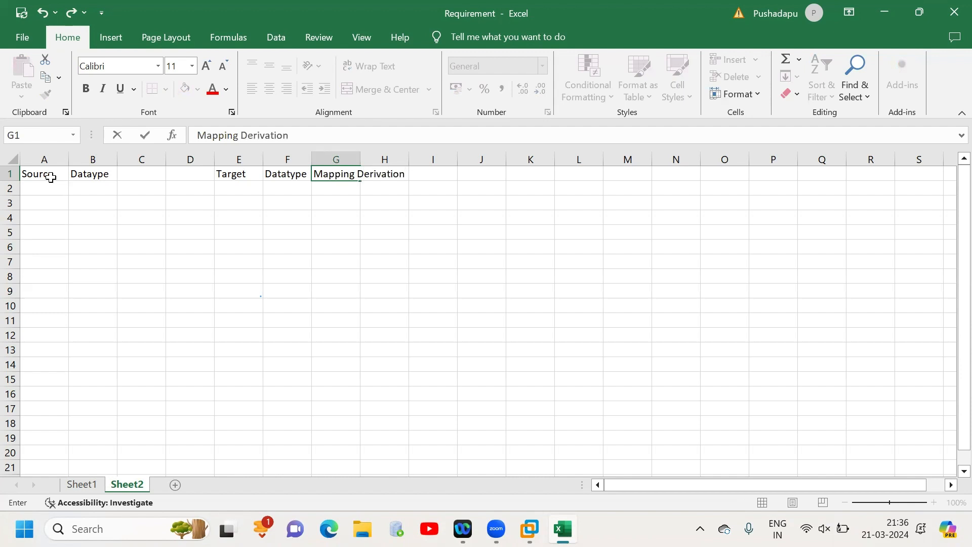
- Fill the first mapping row with EMPName in A2 under Source and Sales.txt in E2 under Target
{"action": "left_click", "coordinate": [43, 277]}
{"action": "left_click", "coordinate": [46, 189]}
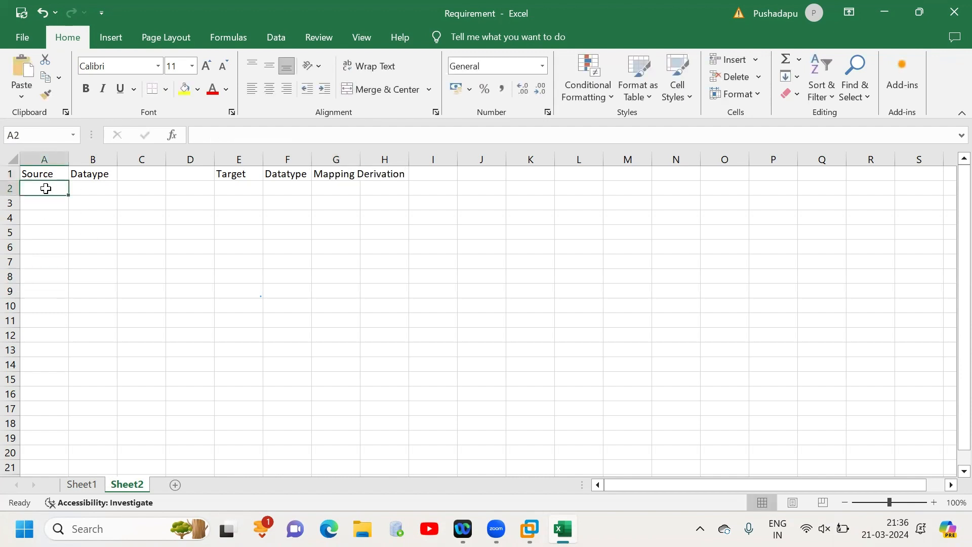
{"action": "type", "text": "EMPName"}
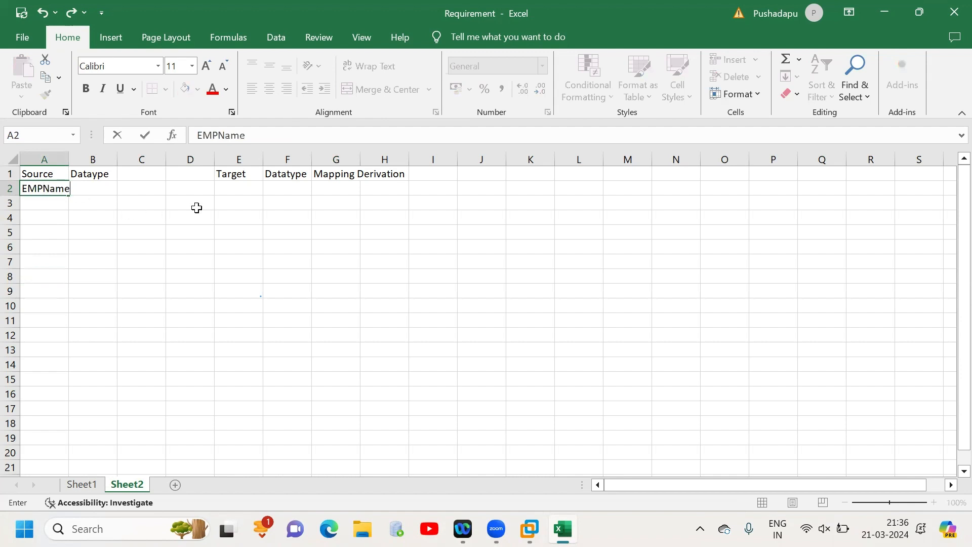
{"action": "left_click", "coordinate": [253, 190]}
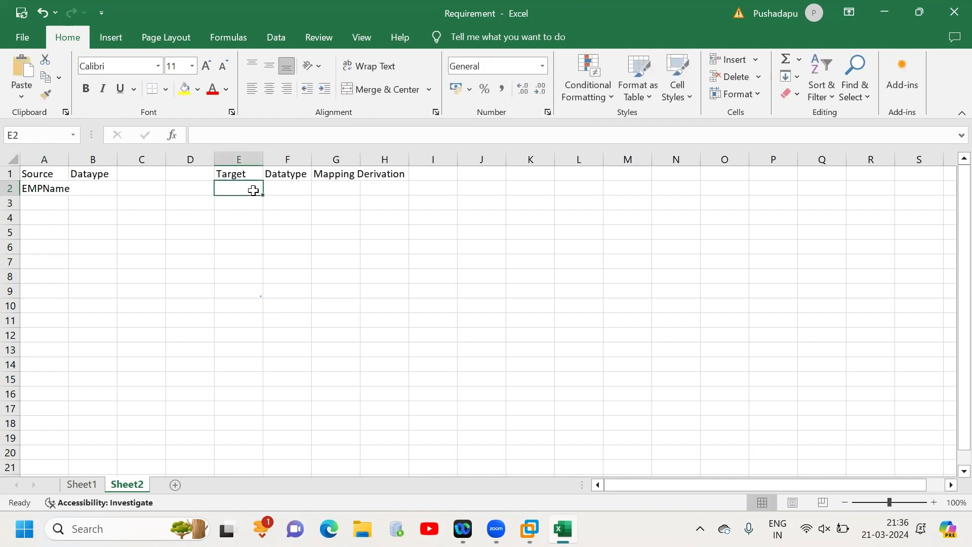
{"action": "type", "text": "Fi"}
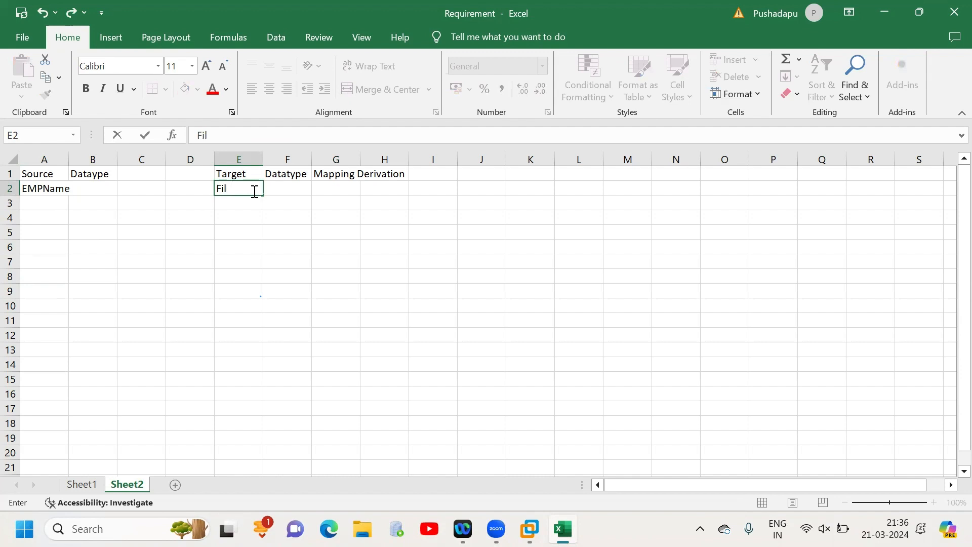
{"action": "type", "text": "l"}
{"action": "key", "text": "BackSpace"}
{"action": "key", "text": "BackSpace"}
{"action": "key", "text": "BackSpace"}
{"action": "type", "text": "Sales.txt"}
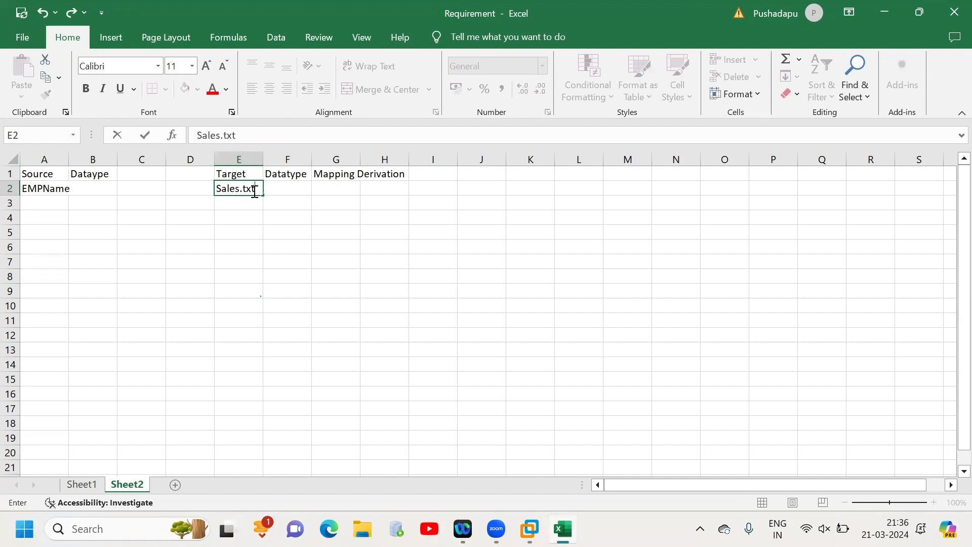
- Insert a column before the target's Datatype column and give it the heading ColumnName in F1
{"action": "left_click", "coordinate": [288, 189]}
{"action": "left_click", "coordinate": [287, 159]}
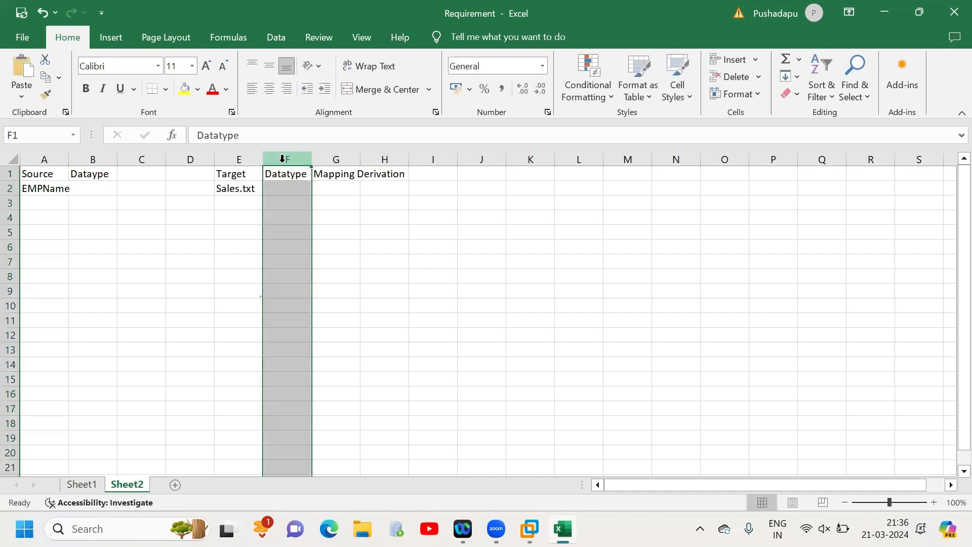
{"action": "right_click", "coordinate": [286, 161]}
{"action": "left_click", "coordinate": [328, 295]}
{"action": "left_click", "coordinate": [284, 174]}
{"action": "type", "text": "C"}
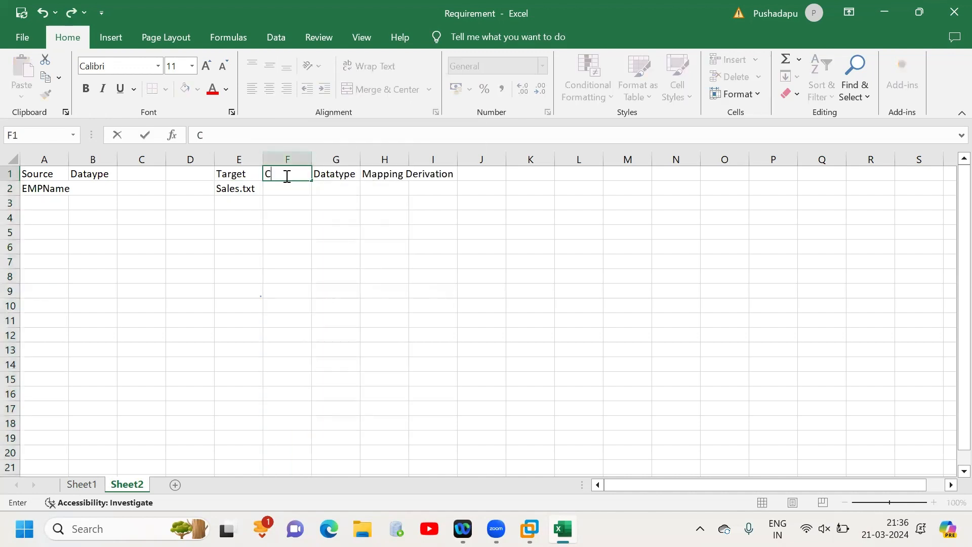
{"action": "type", "text": "olumn Name"}
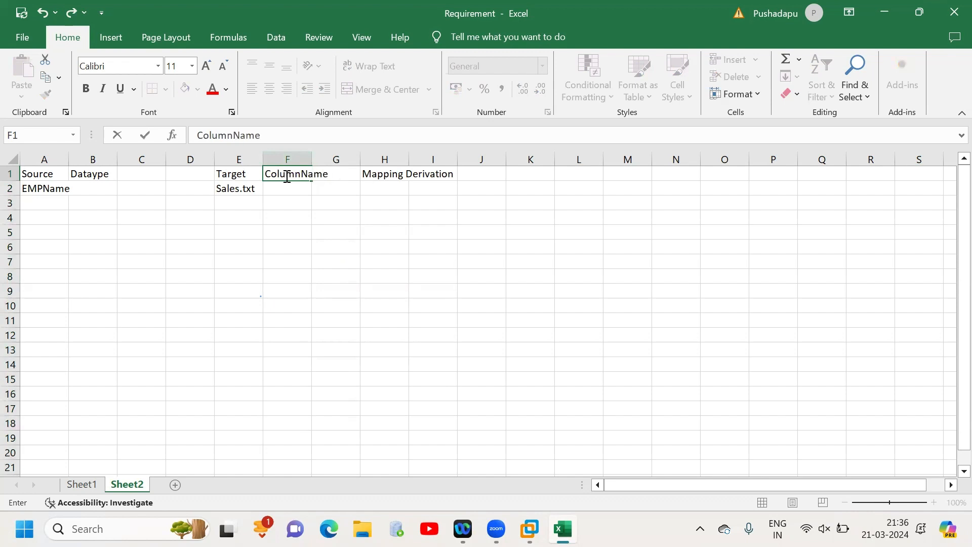
- Enter EmployeeName in F2 as the target column name for Sales.txt
{"action": "left_click", "coordinate": [288, 188]}
{"action": "type", "text": "Employee"}
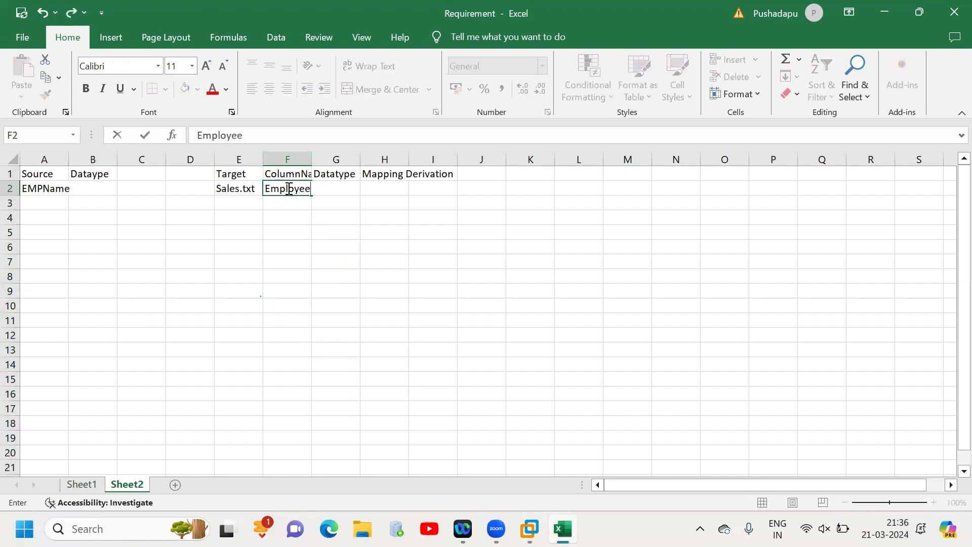
{"action": "left_click", "coordinate": [49, 177]}
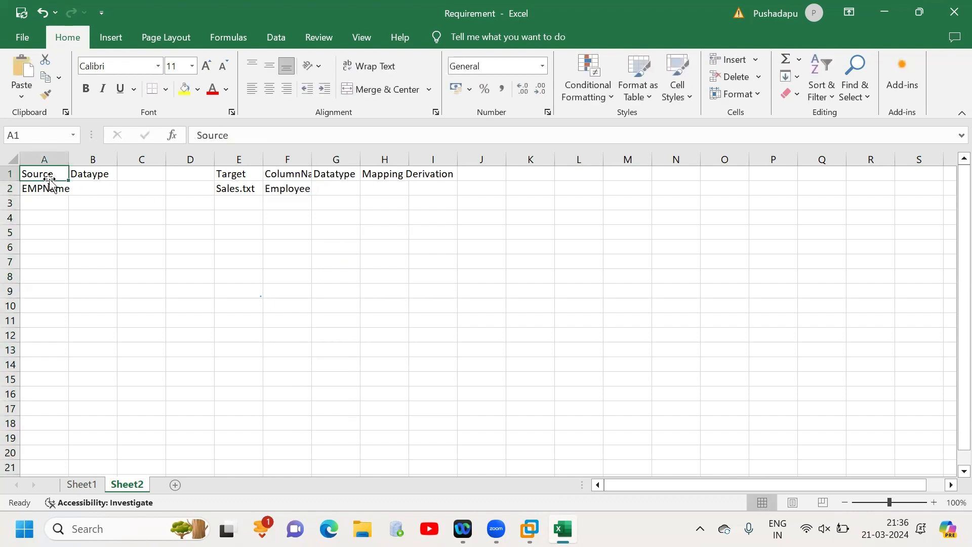
{"action": "left_click", "coordinate": [48, 189]}
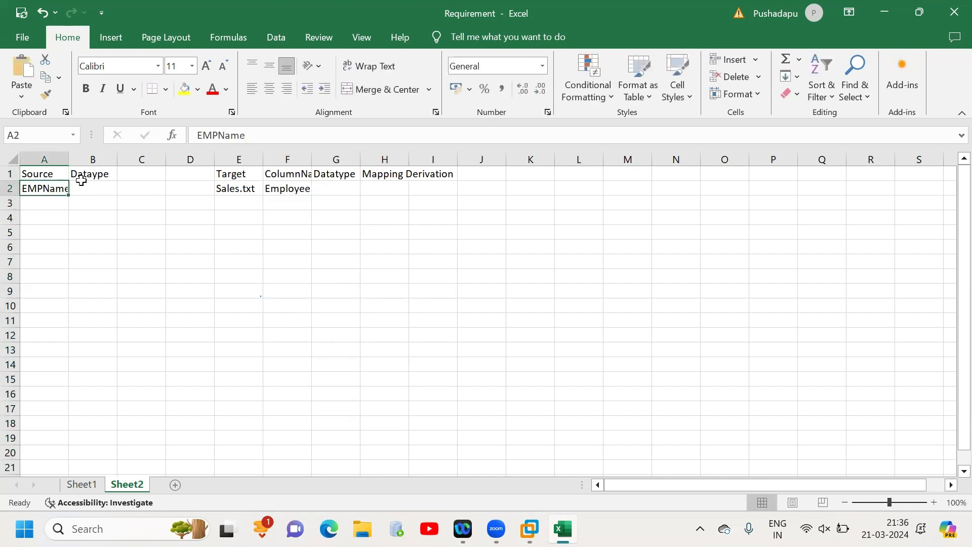
{"action": "left_click", "coordinate": [249, 189]}
{"action": "double_click", "coordinate": [308, 186]}
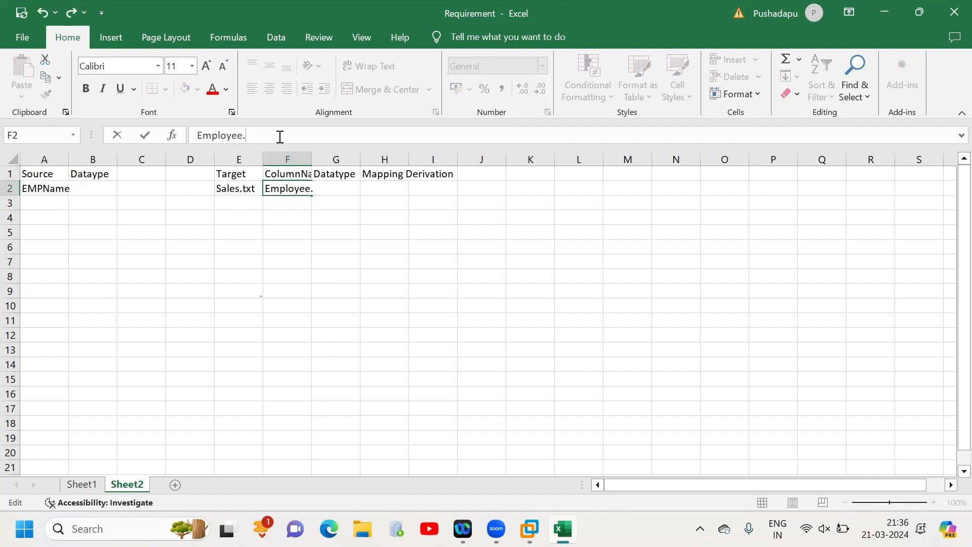
{"action": "type", "text": "Name"}
{"action": "key", "text": "Tab"}
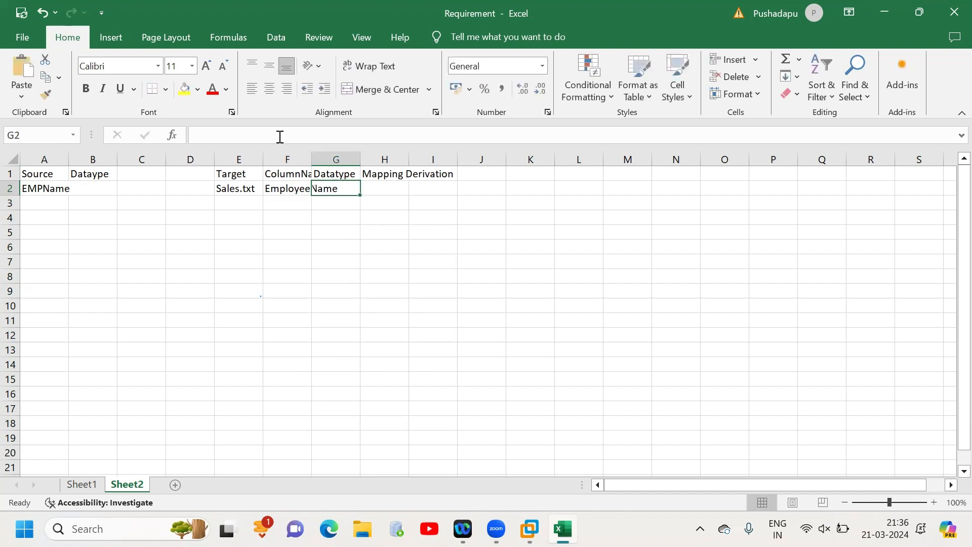
- Enter the data types Varchar in G2 for the target column and Char in B2 for the source column
{"action": "type", "text": "Varchar"}
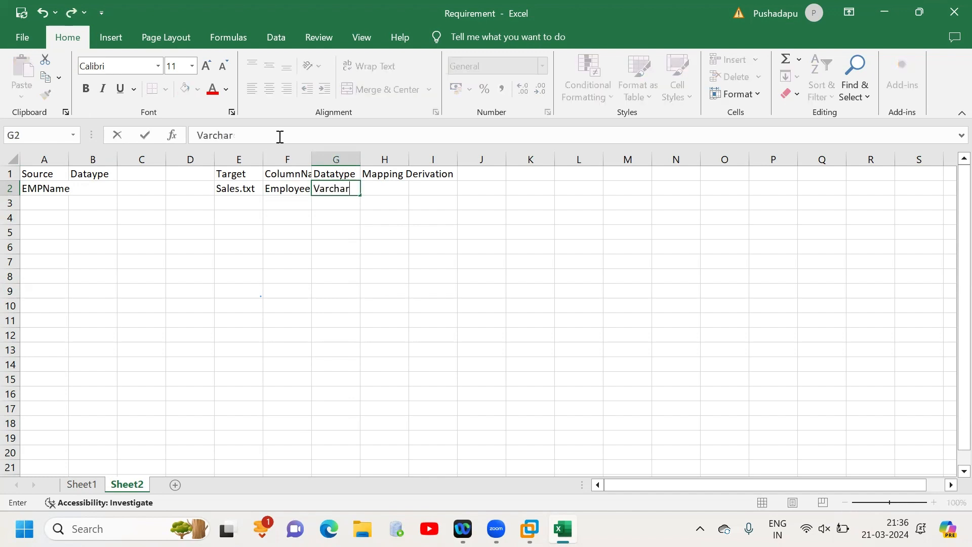
{"action": "left_click", "coordinate": [106, 188]}
{"action": "type", "text": "Char"}
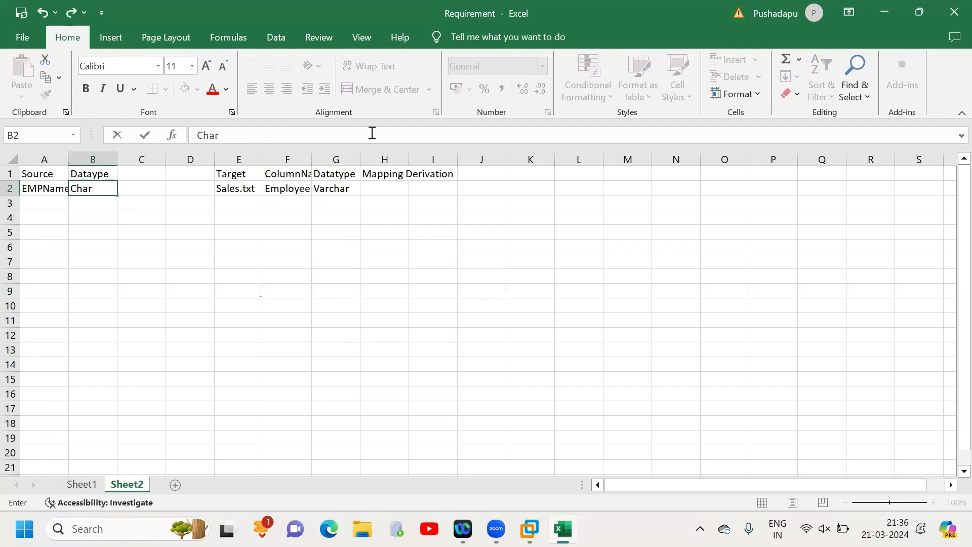
- Fit the width of column A to its contents and enter AsIs in H2 under Mapping Derivation
{"action": "left_click", "coordinate": [81, 159]}
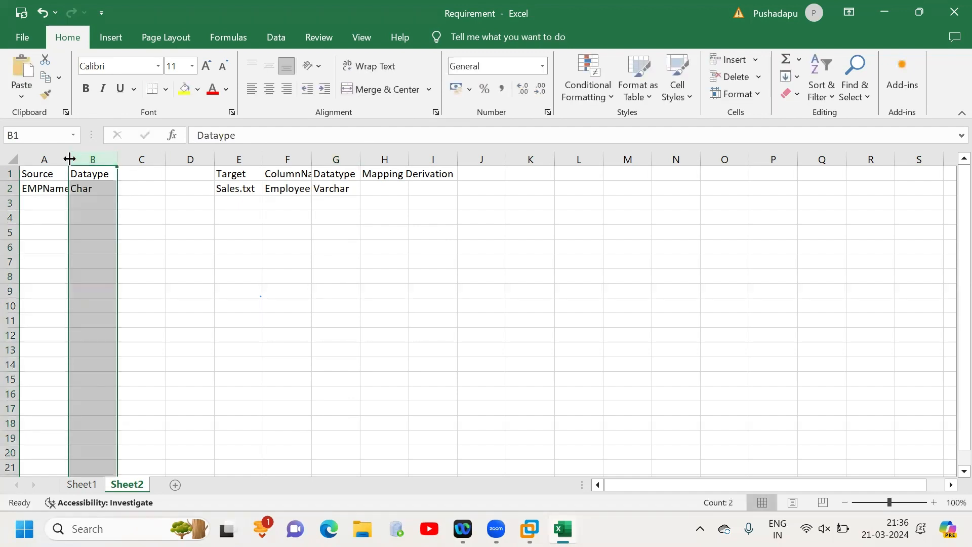
{"action": "double_click", "coordinate": [69, 159]}
{"action": "left_click", "coordinate": [392, 188]}
{"action": "type", "text": "As"}
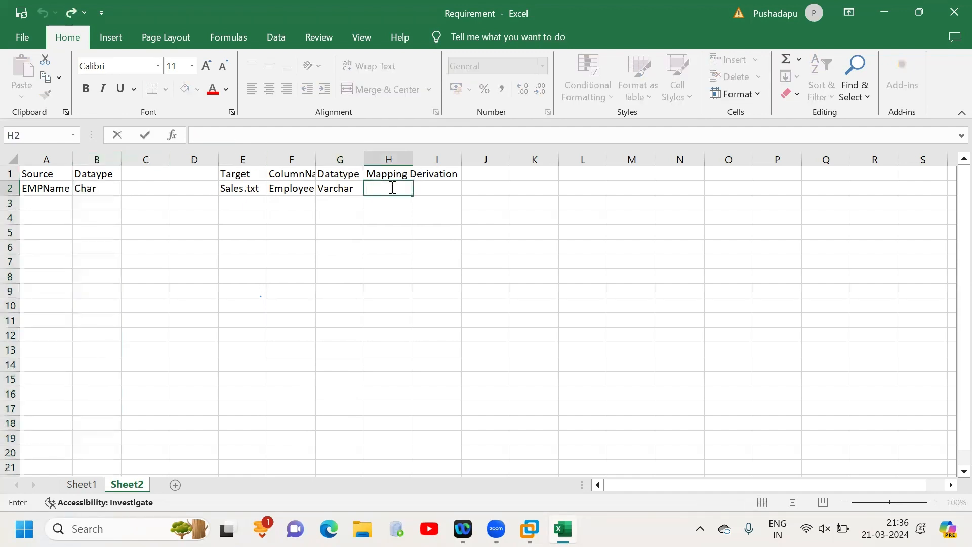
{"action": "type", "text": "Is"}
{"action": "left_click", "coordinate": [415, 219]}
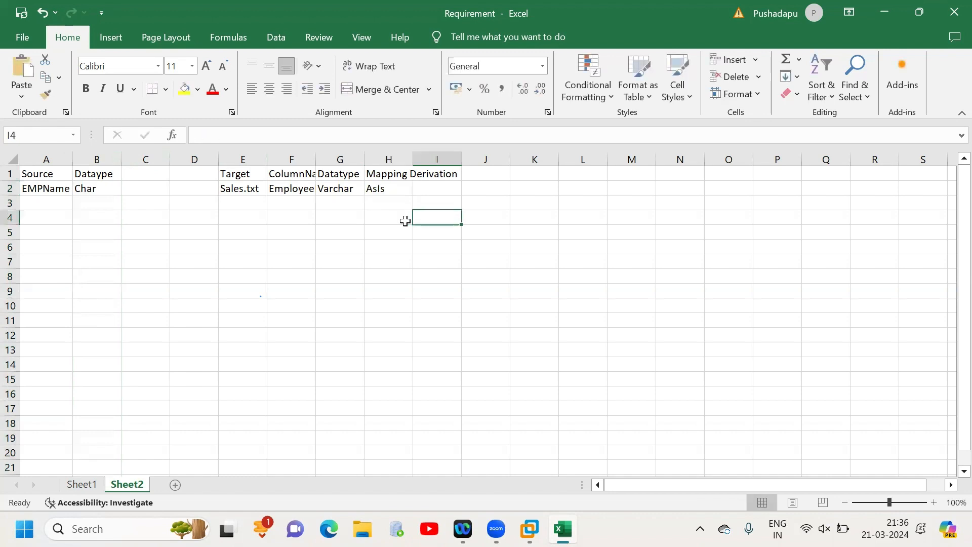
{"action": "left_click", "coordinate": [283, 188]}
{"action": "scroll", "coordinate": [348, 215], "scroll_direction": "right", "scroll_amount": 5}
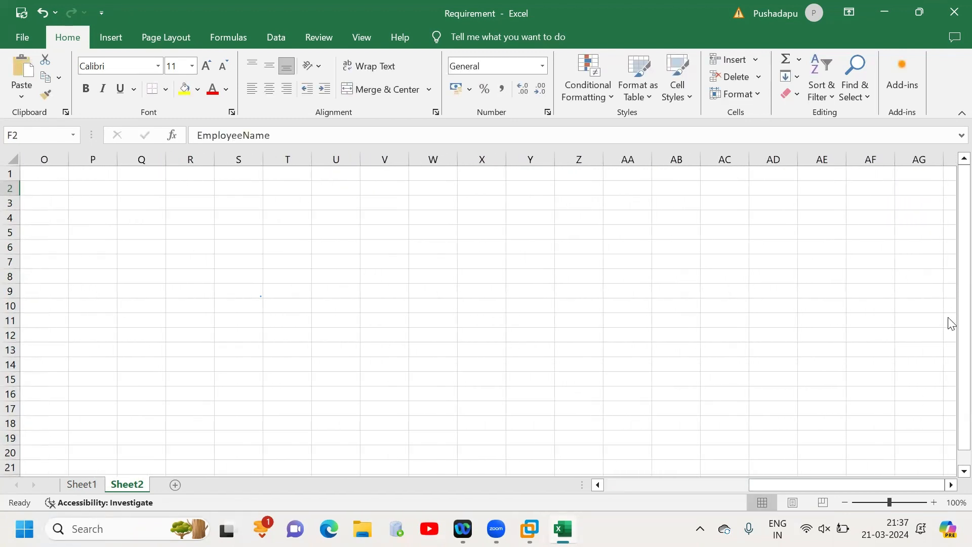
- Widen column H so the Mapping Derivation heading fits inside it
{"action": "left_click", "coordinate": [131, 159]}
{"action": "scroll", "coordinate": [516, 432], "scroll_direction": "left", "scroll_amount": 5}
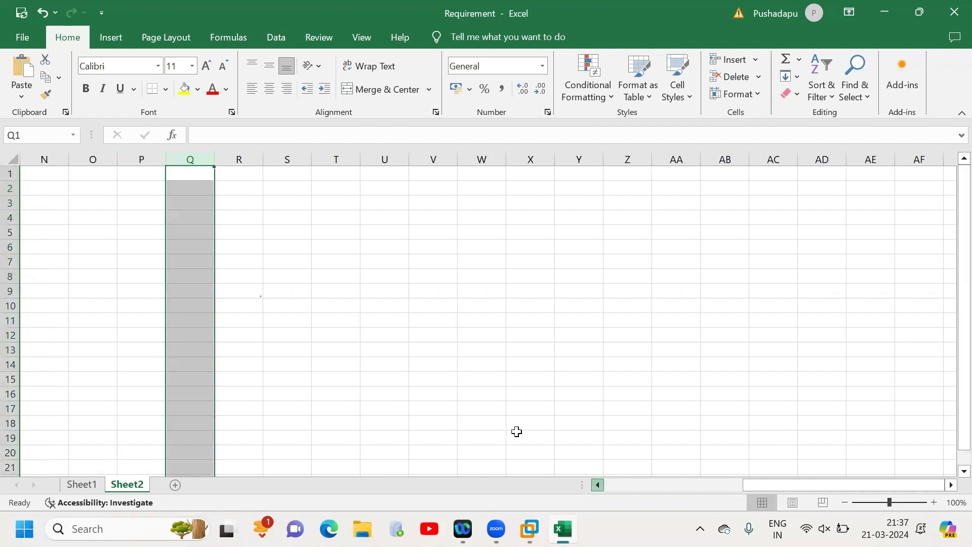
{"action": "left_click", "coordinate": [389, 347]}
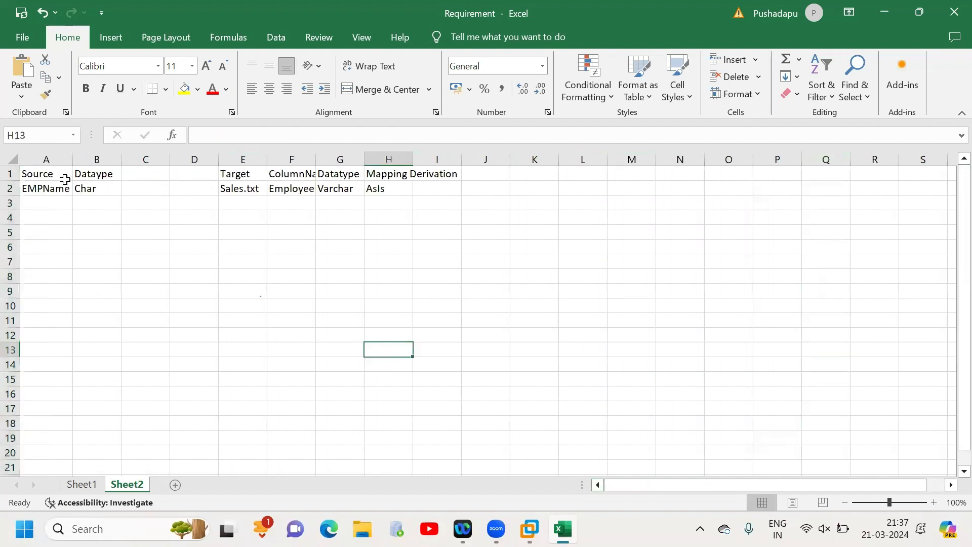
{"action": "left_click", "coordinate": [55, 192]}
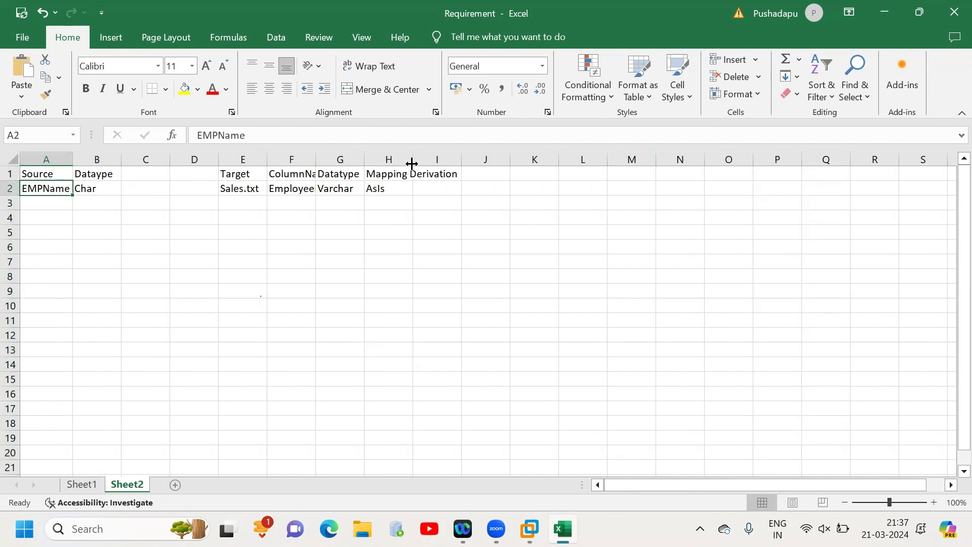
{"action": "left_click_drag", "start_coordinate": [413, 161], "coordinate": [461, 155]}
{"action": "left_click", "coordinate": [405, 182]}
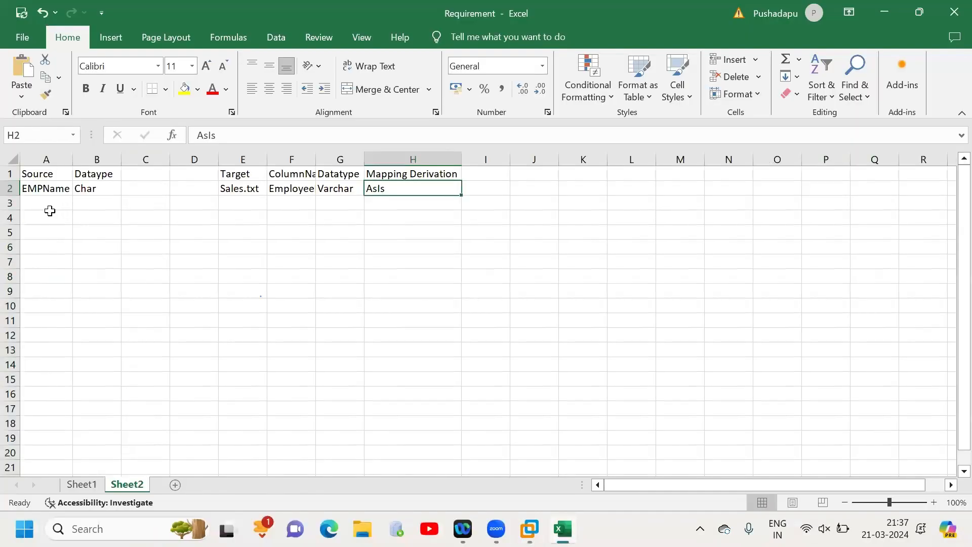
- Add the source column EMPID in A3 with data type Integer in B3
{"action": "left_click", "coordinate": [47, 213]}
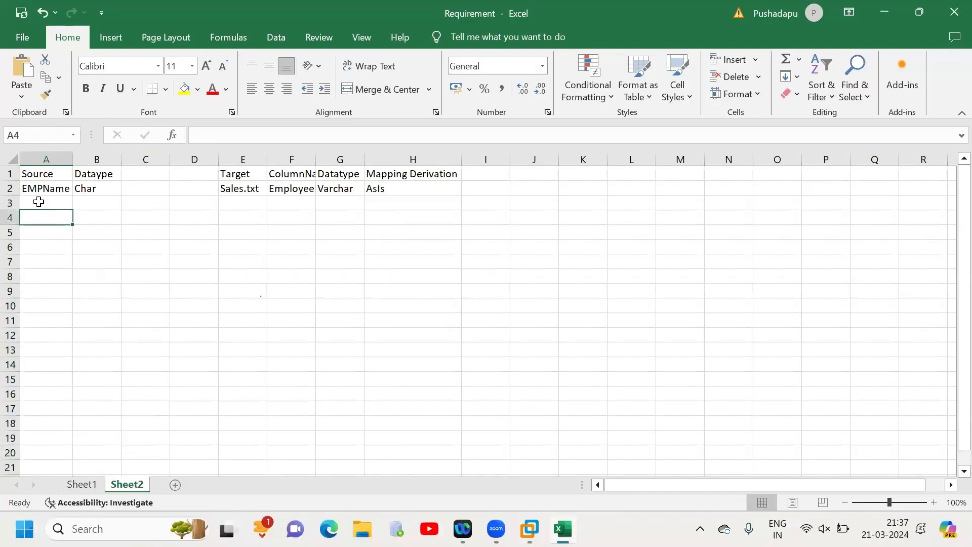
{"action": "left_click", "coordinate": [39, 202]}
{"action": "type", "text": "EMPID"}
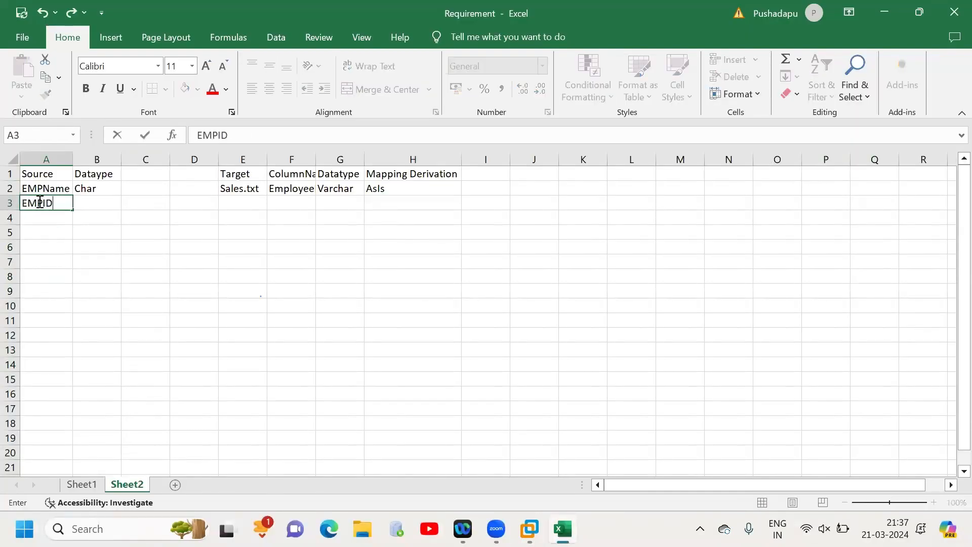
{"action": "left_click", "coordinate": [96, 206]}
{"action": "type", "text": "Inte"}
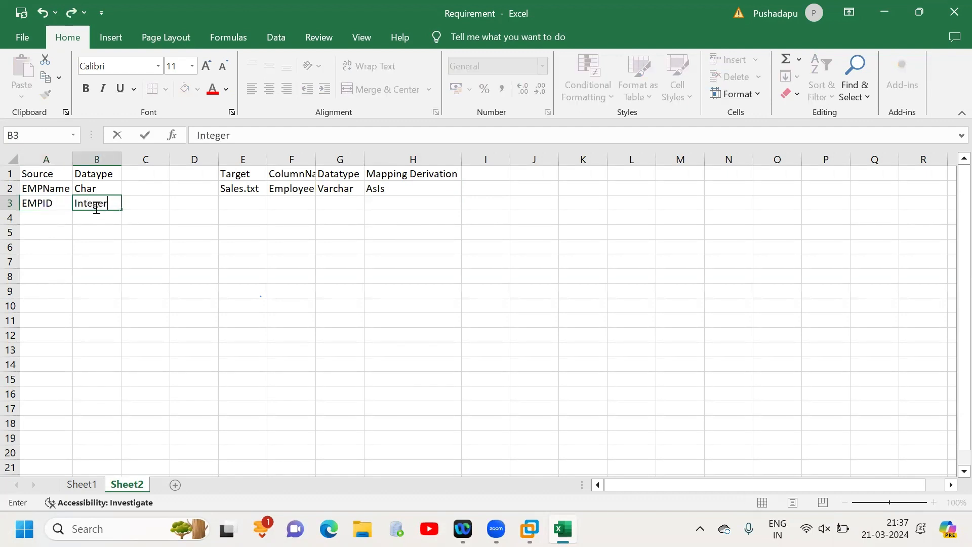
{"action": "type", "text": "ger"}
- Enter Sales.txt in E3 and ID in F3 as the target column, and fit column F's width to its contents
{"action": "left_click", "coordinate": [237, 203]}
{"action": "type", "text": "Sales"}
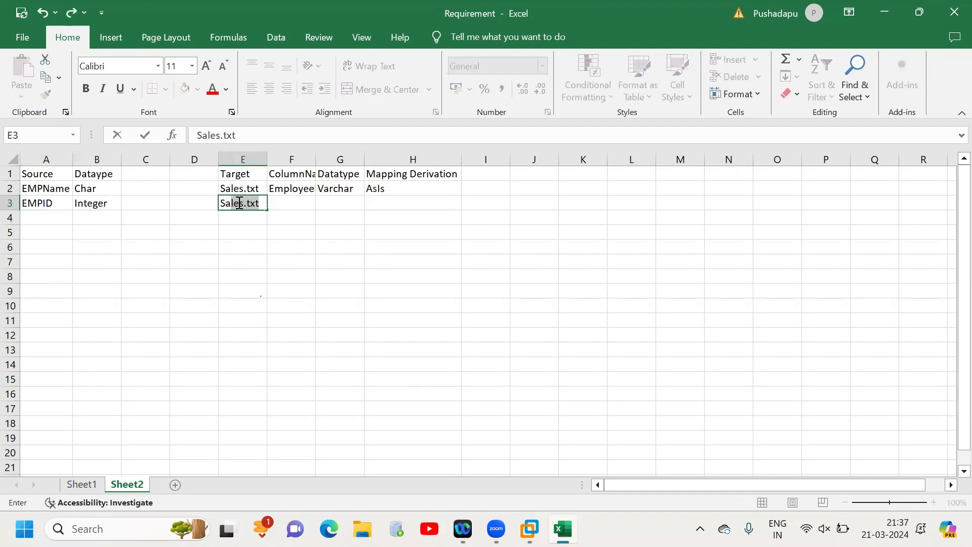
{"action": "key", "text": "Tab"}
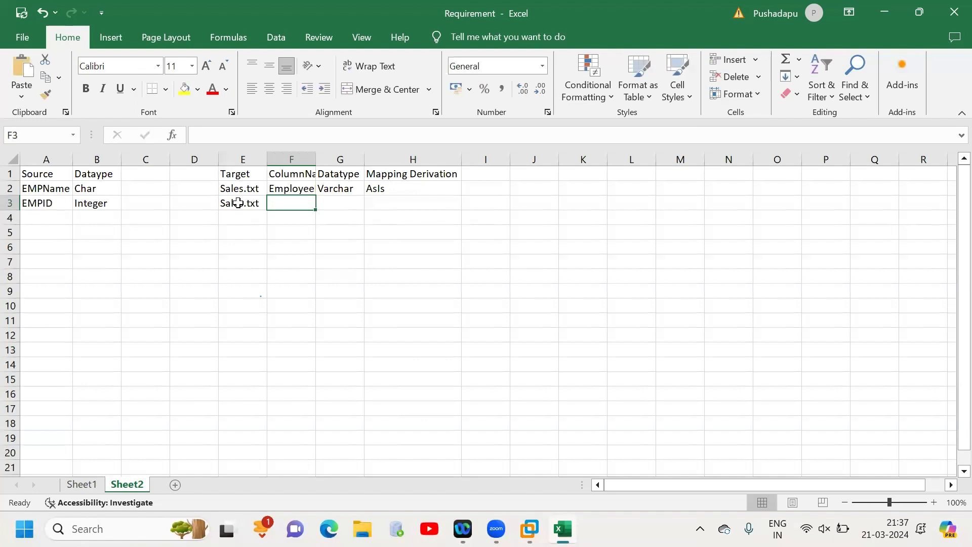
{"action": "type", "text": "ID"}
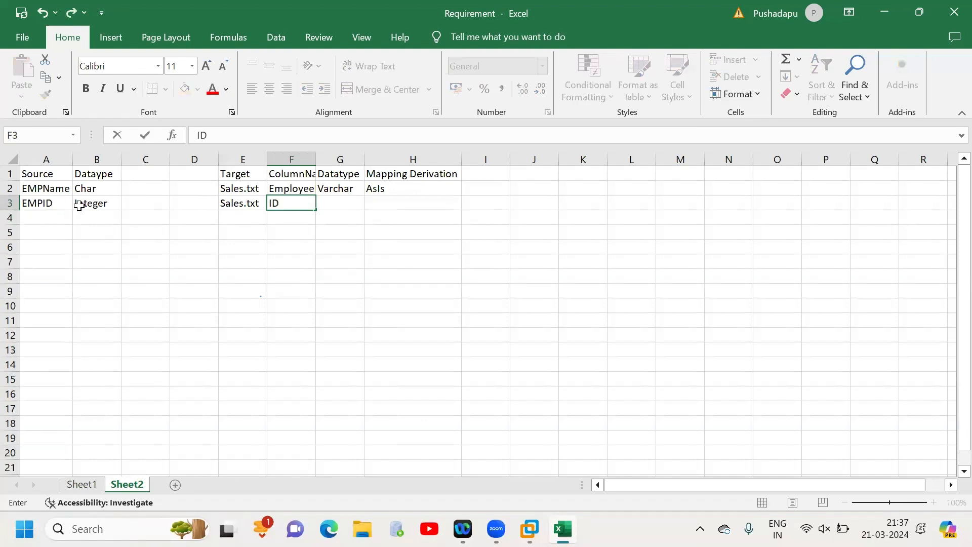
{"action": "double_click", "coordinate": [316, 158]}
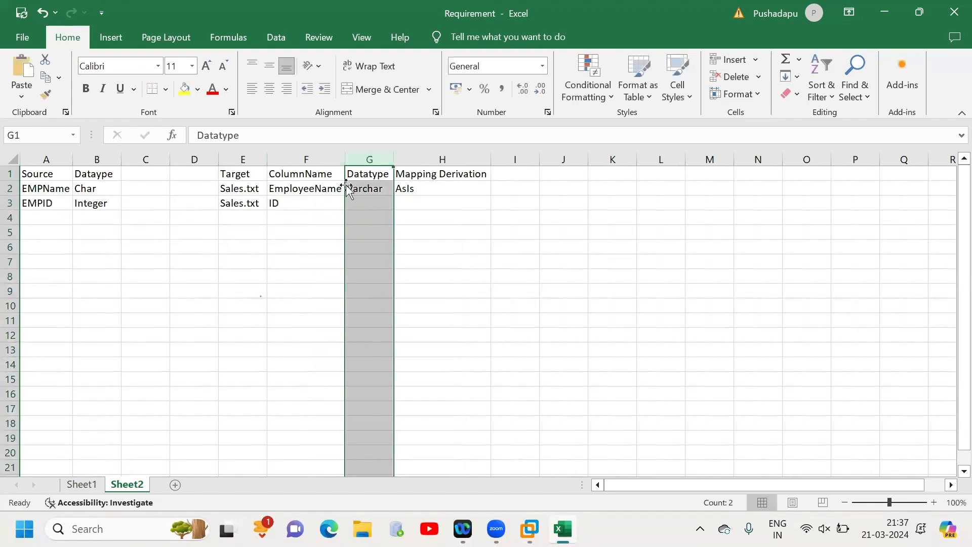
- Complete the ID target row with data type Integer in G3 and mapping derivation AsIs in H3
{"action": "left_click", "coordinate": [366, 203]}
{"action": "type", "text": "Integer"}
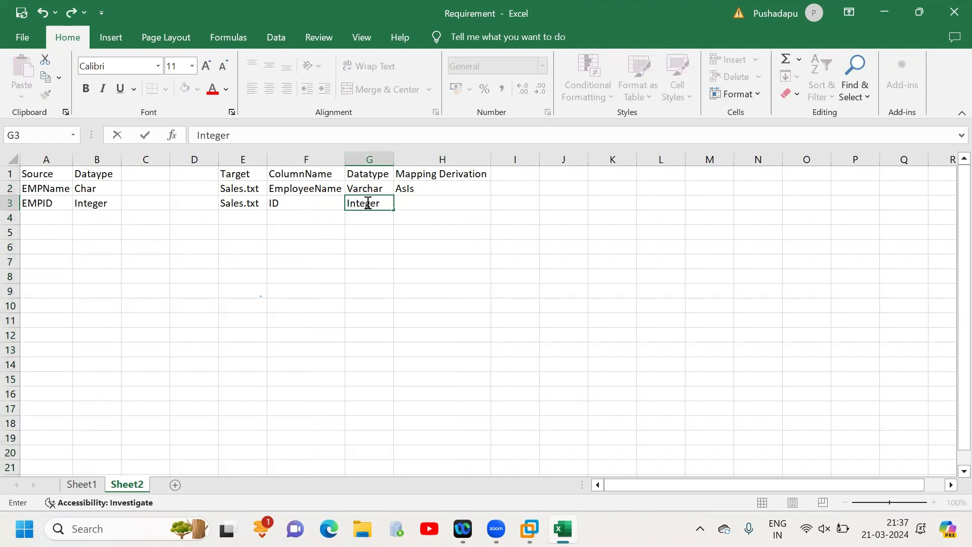
{"action": "left_click", "coordinate": [415, 211]}
{"action": "left_click", "coordinate": [414, 204]}
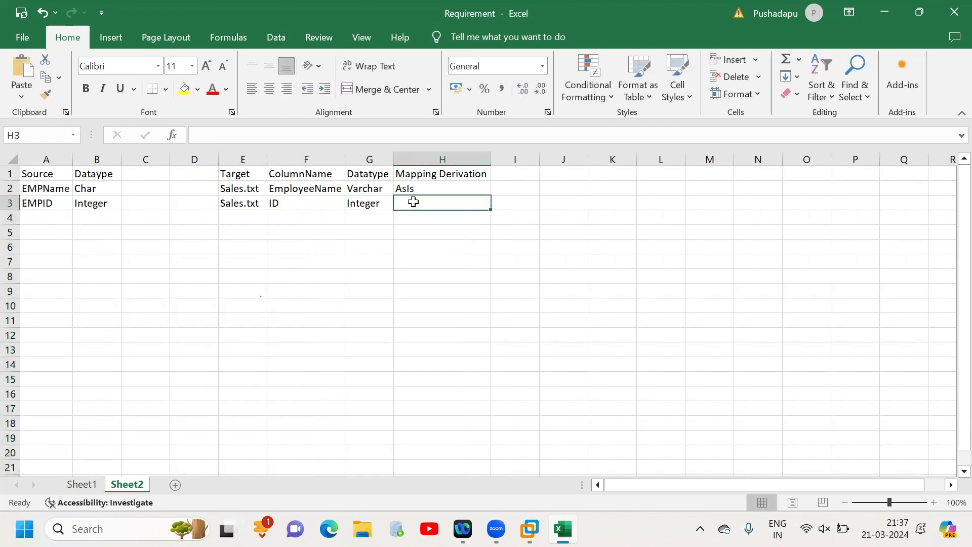
{"action": "type", "text": "AsIs"}
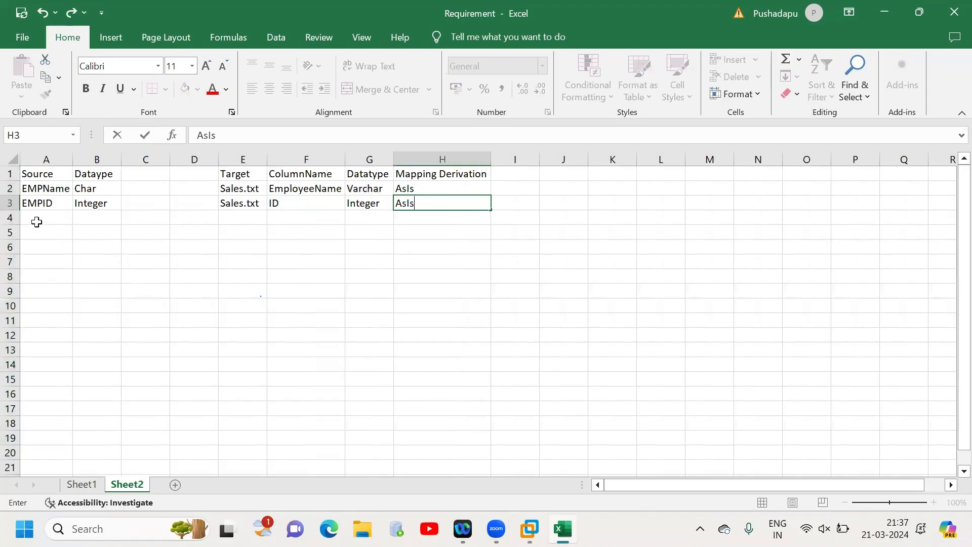
- Add the source column DeptId in A4 with data type Integer in B4
{"action": "left_click", "coordinate": [37, 219]}
{"action": "type", "text": "Dep"}
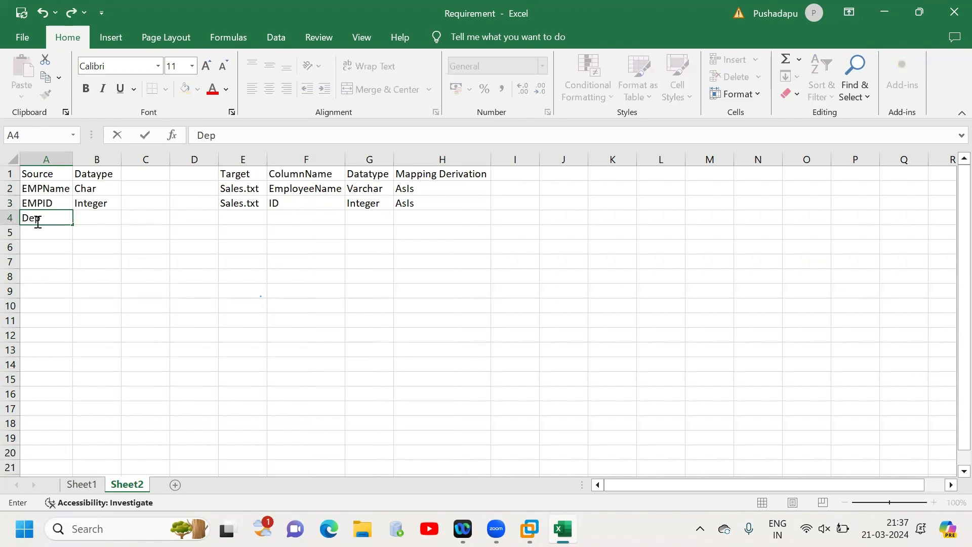
{"action": "type", "text": "tId"}
{"action": "key", "text": "Tab"}
{"action": "type", "text": "I"}
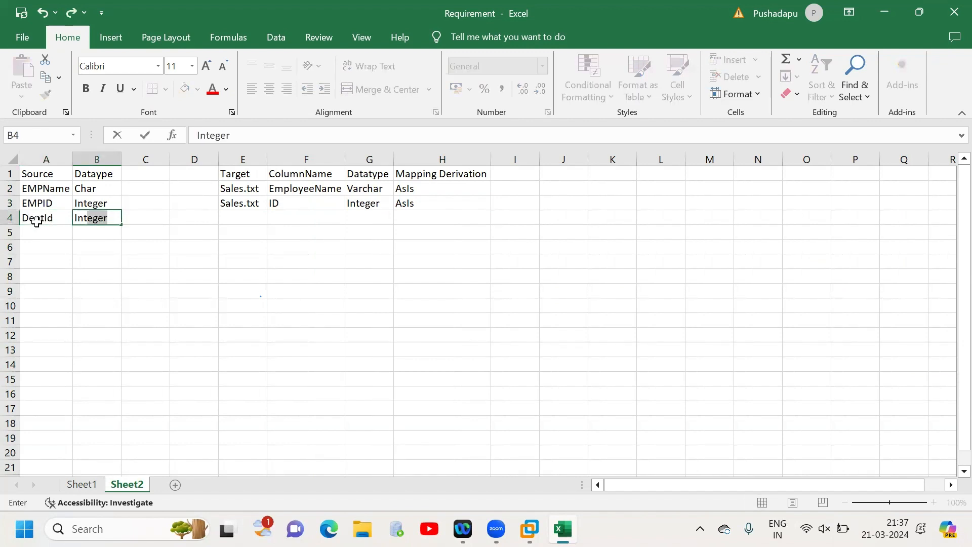
{"action": "left_click", "coordinate": [220, 230]}
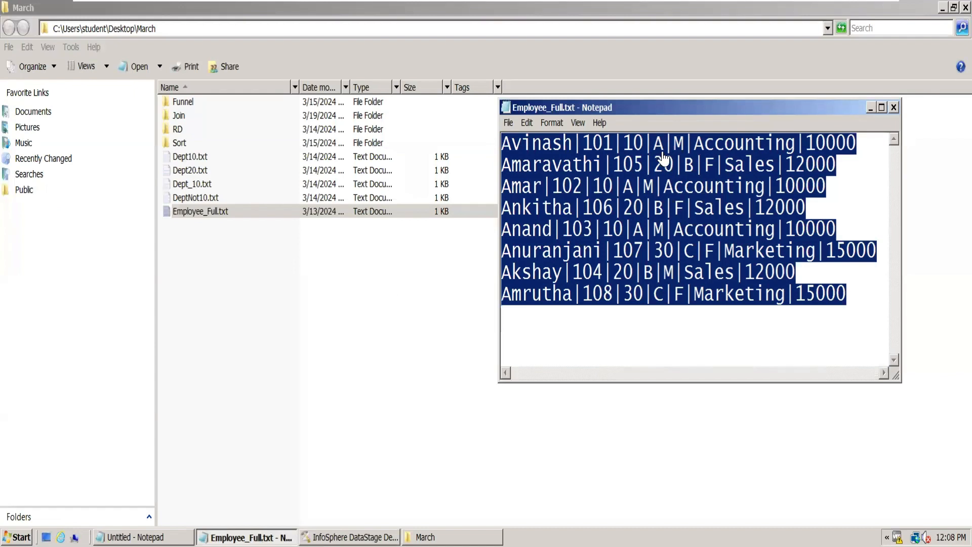
- Return to the mapping sheet and add the source column Category in A5 with Chat in B5
{"action": "key", "text": "alt+Tab"}
{"action": "left_click", "coordinate": [47, 233]}
{"action": "type", "text": "C"}
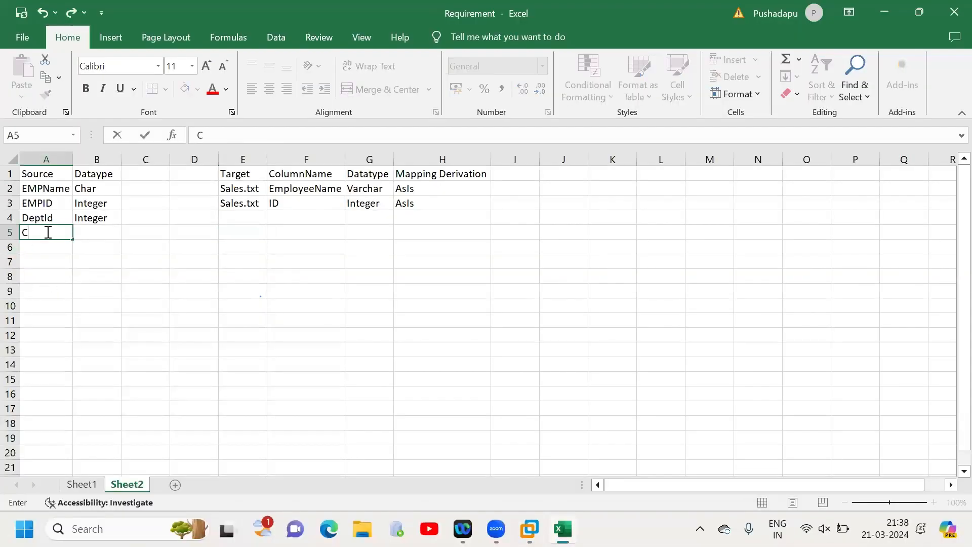
{"action": "type", "text": "ategory"}
{"action": "key", "text": "Tab"}
{"action": "type", "text": "Ch"}
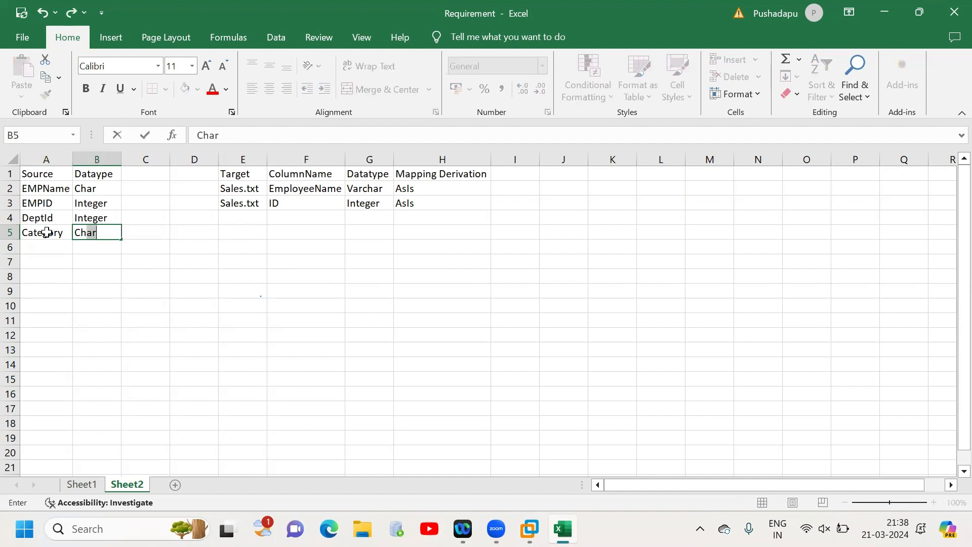
{"action": "key", "text": "Return"}
- Check the next field in Employee_Full.txt and add the source column Gender in A6 with data type Char in B6
{"action": "key", "text": "alt+Tab"}
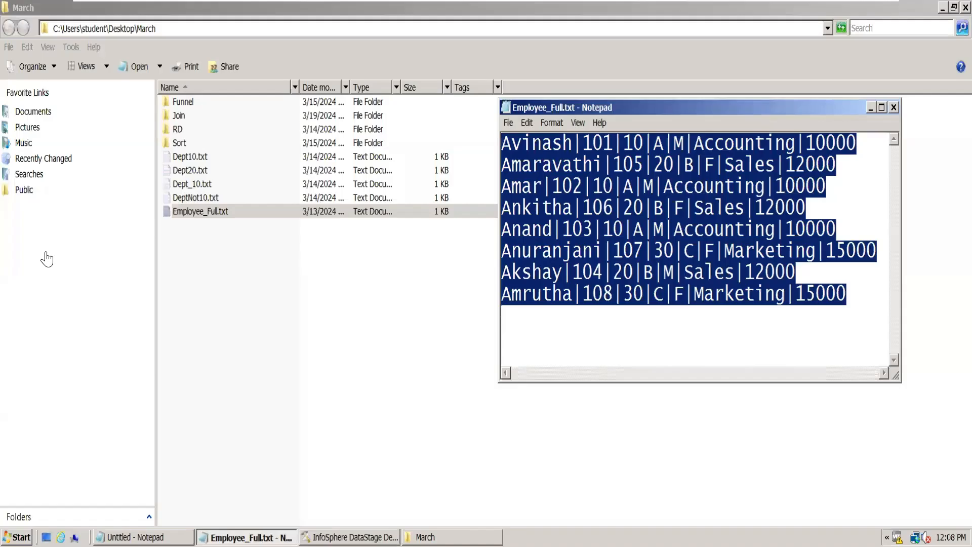
{"action": "key", "text": "alt+Tab"}
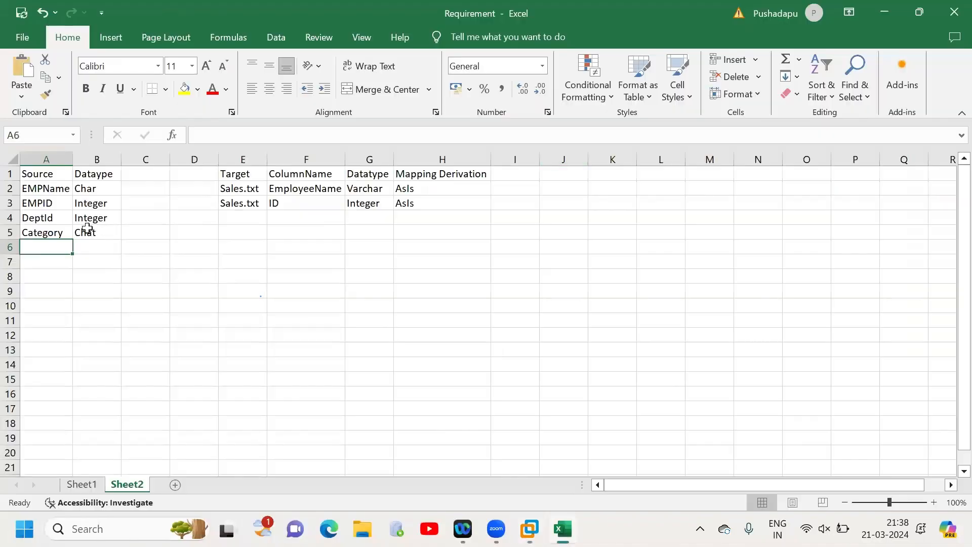
{"action": "type", "text": "Gender"}
{"action": "left_click", "coordinate": [96, 248]}
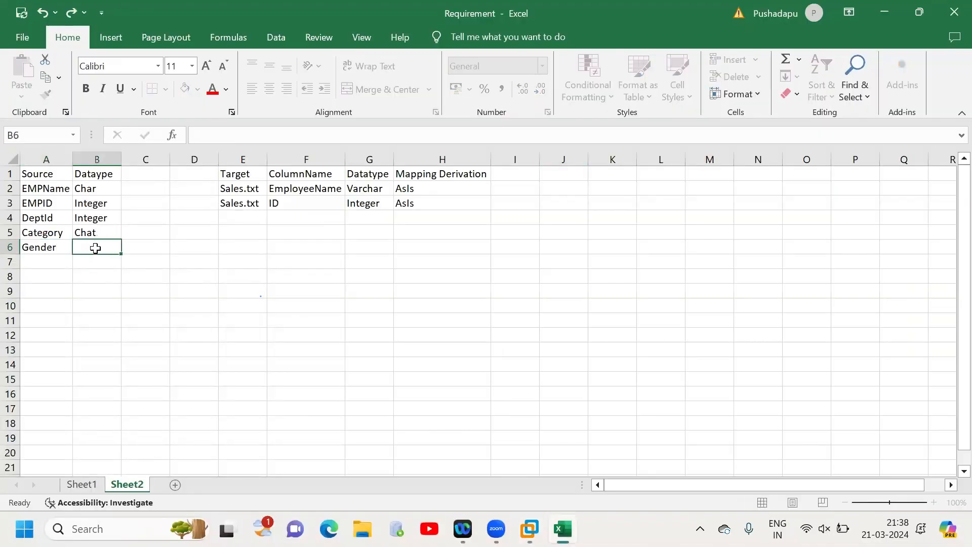
{"action": "type", "text": "Char"}
{"action": "key", "text": "Tab"}
{"action": "key", "text": "Tab"}
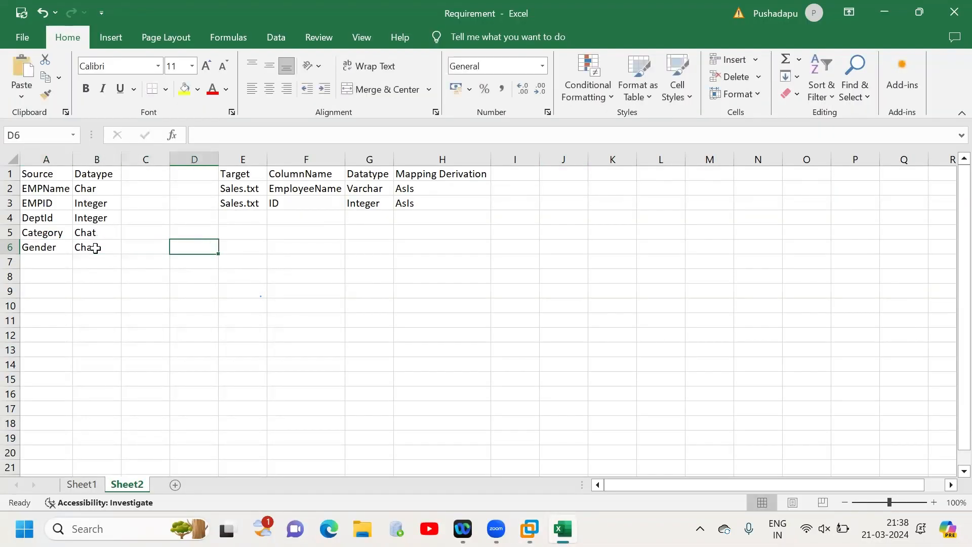
- Fill the Gender row's target with Sales.txt in E6, Gender in F6 and data type Char in G6
{"action": "key", "text": "Tab"}
{"action": "type", "text": "Sales"}
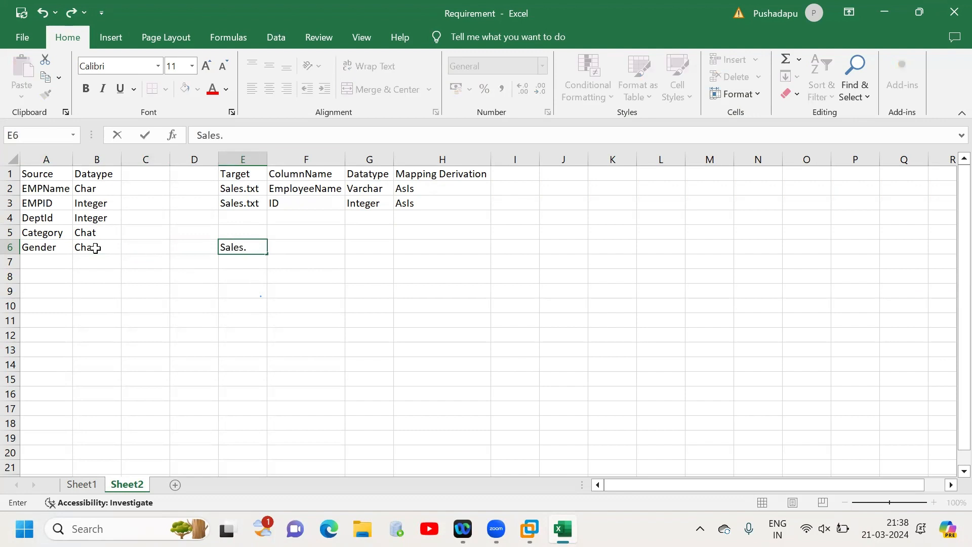
{"action": "type", "text": ".txt"}
{"action": "key", "text": "Tab"}
{"action": "type", "text": "G"}
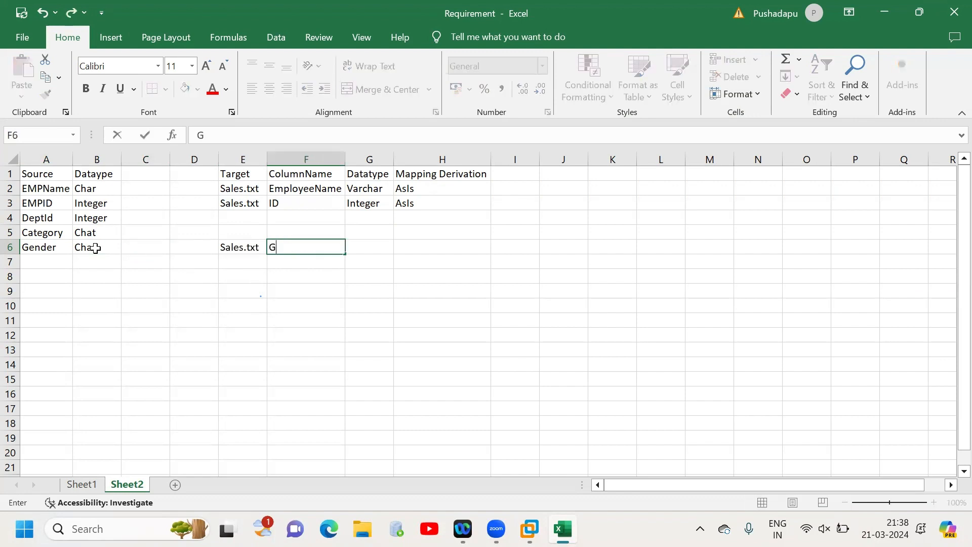
{"action": "type", "text": "ender"}
{"action": "key", "text": "Tab"}
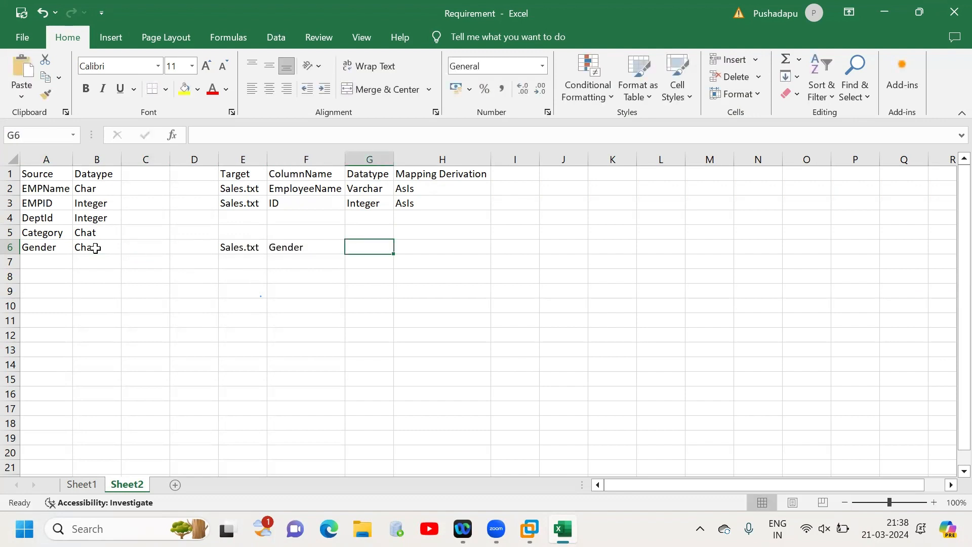
{"action": "type", "text": "Char"}
{"action": "key", "text": "Tab"}
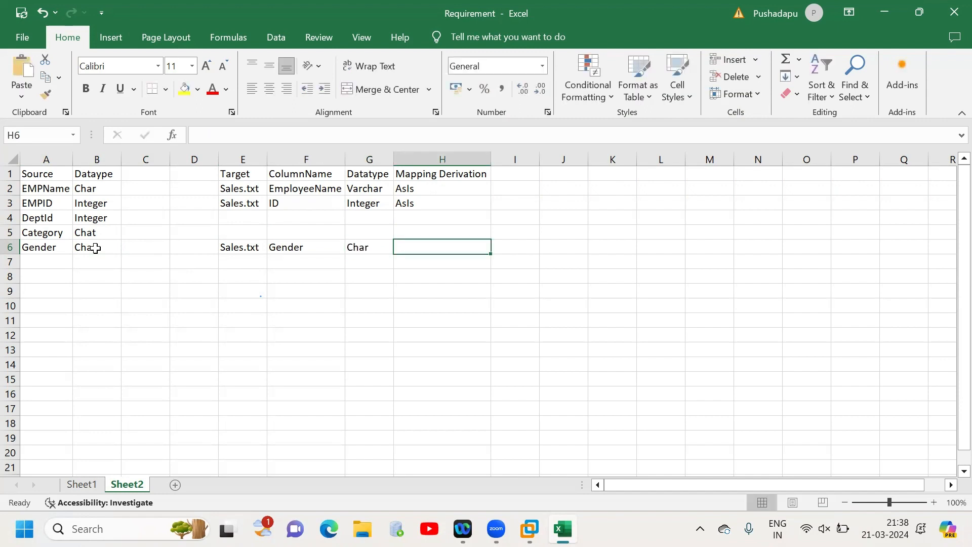
- Enter the mapping derivation "If M---> Male" for Gender in H6
{"action": "type", "text": "IF"}
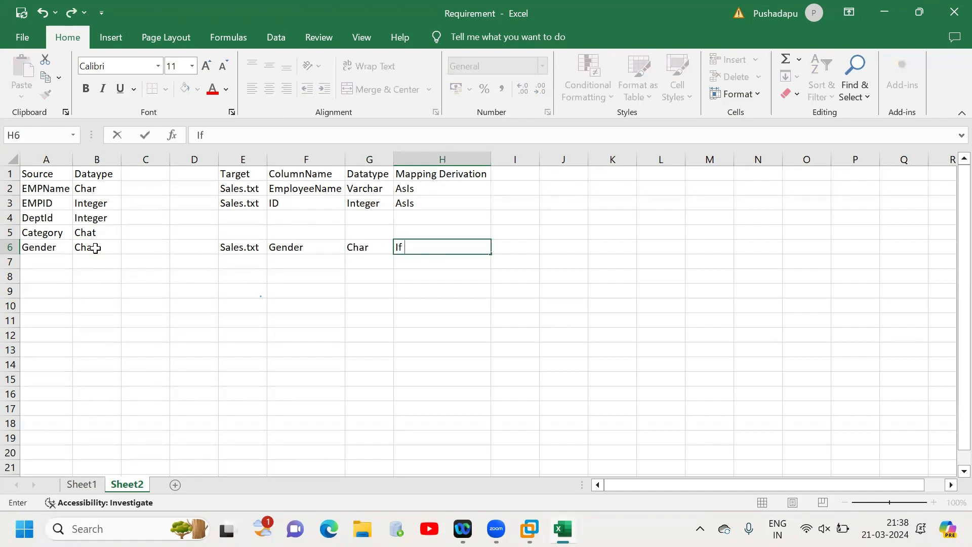
{"action": "type", "text": " M---> Male"}
{"action": "key", "text": "alt+Return"}
{"action": "key", "text": "BackSpace"}
{"action": "key", "text": "BackSpace"}
{"action": "key", "text": "Return"}
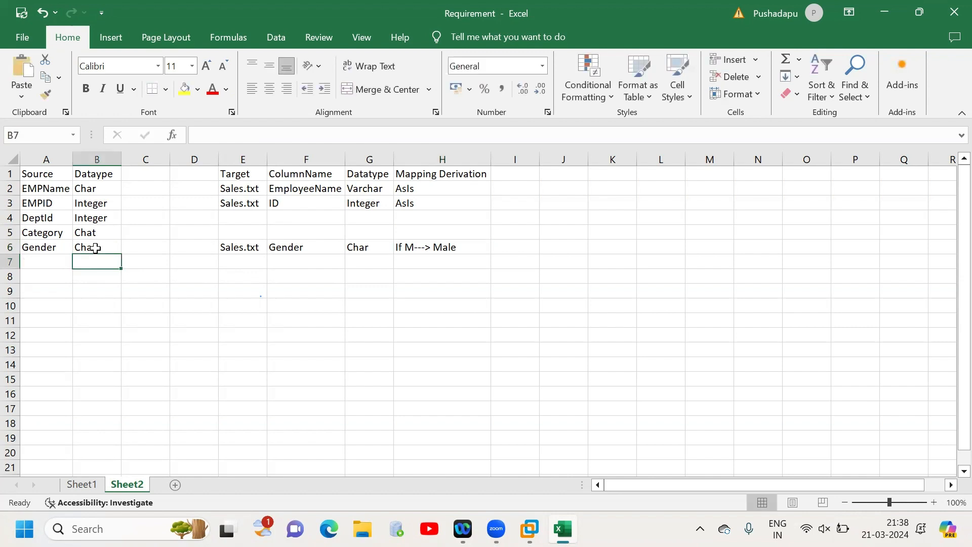
- Add a second line "else F --> Female" to the Gender derivation in H6
{"action": "left_click", "coordinate": [466, 257]}
{"action": "double_click", "coordinate": [466, 245]}
{"action": "key", "text": "alt+Return"}
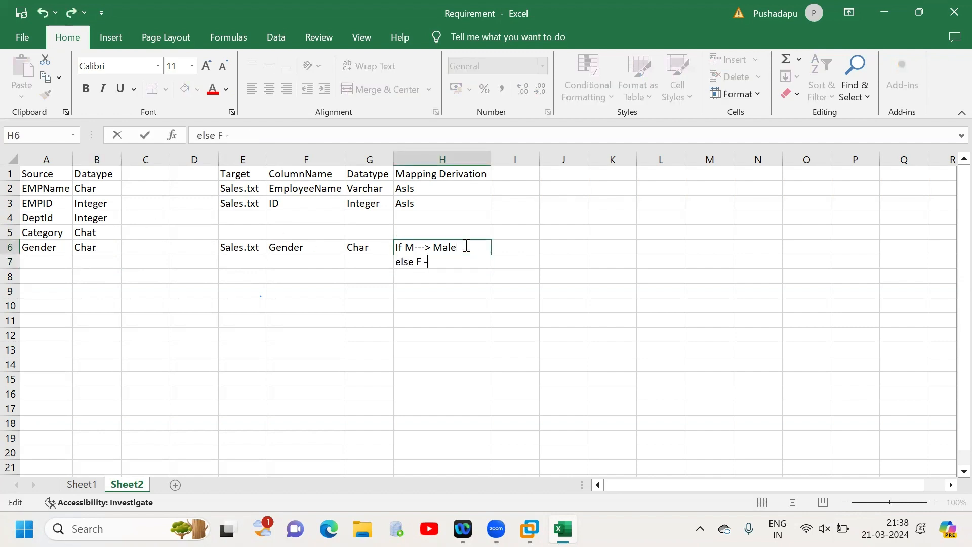
{"action": "type", "text": "else F --> Female"}
{"action": "left_click", "coordinate": [540, 314]}
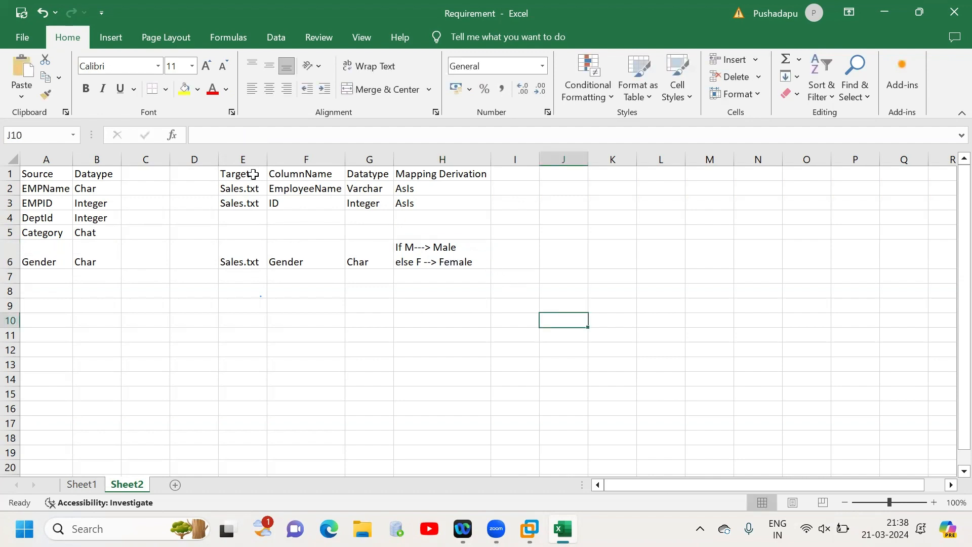
- Make the target headings in E1:H1, from Target to Mapping Derivation, bold
{"action": "left_click_drag", "start_coordinate": [252, 174], "coordinate": [458, 183]}
{"action": "key", "text": "ctrl+b"}
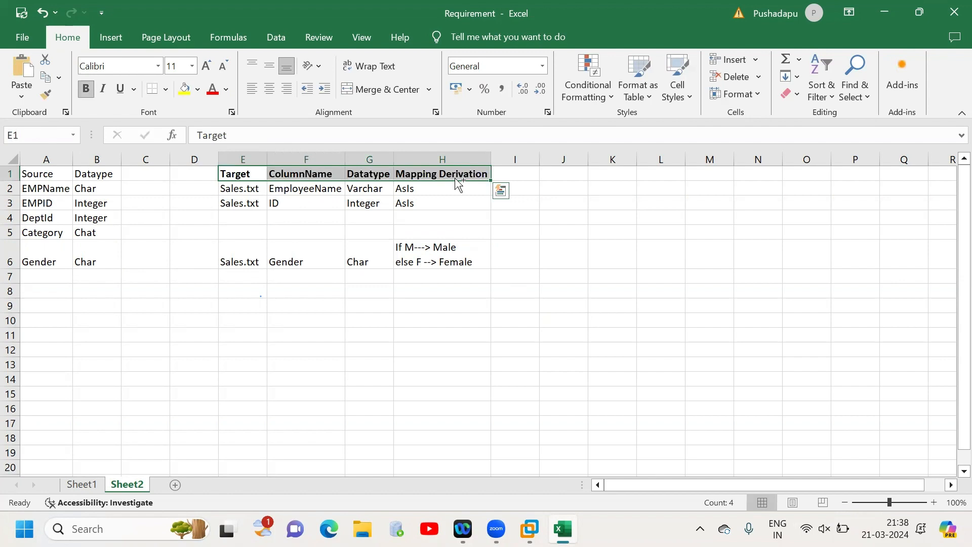
{"action": "left_click", "coordinate": [562, 266]}
{"action": "left_click", "coordinate": [469, 266]}
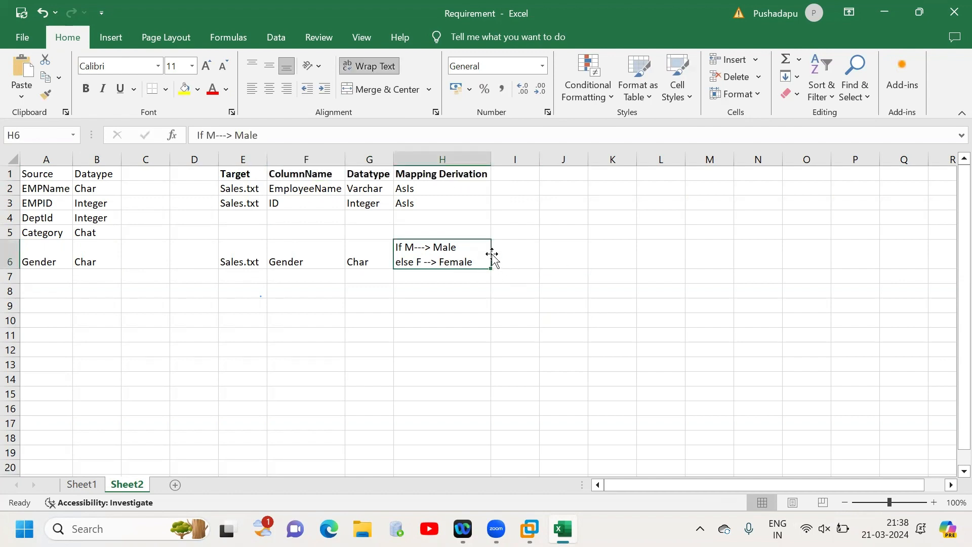
{"action": "left_click", "coordinate": [311, 263]}
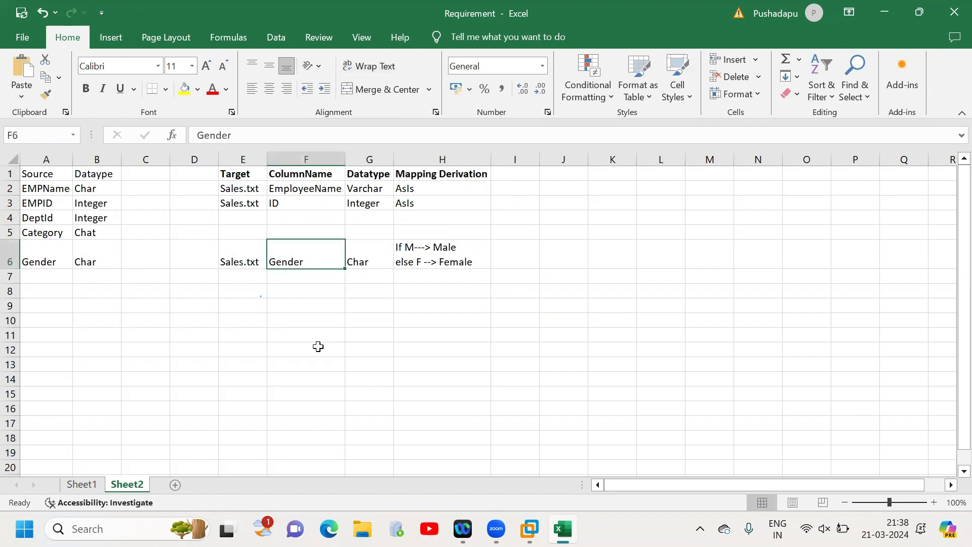
{"action": "left_click", "coordinate": [253, 261]}
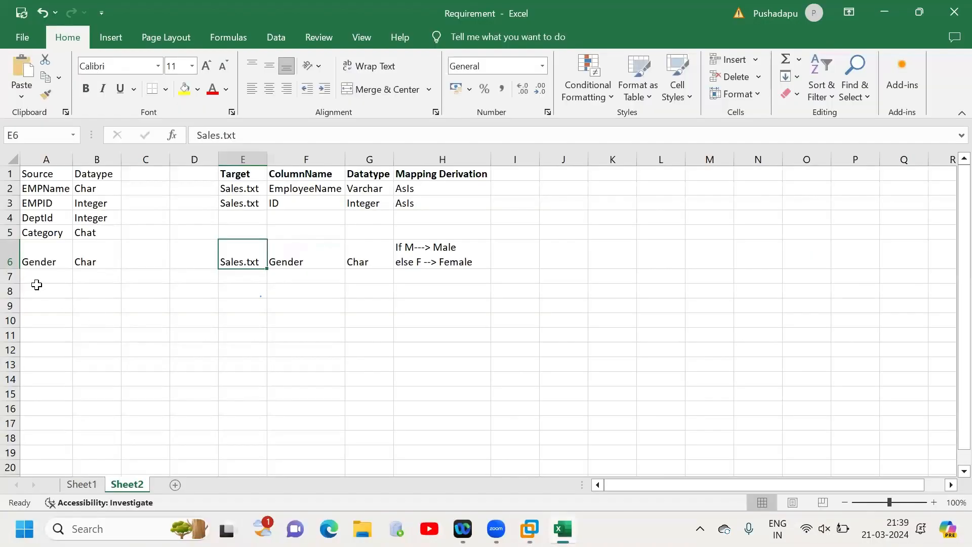
- Add the source columns DeptName in A7 and Salary in A8 of the mapping sheet
{"action": "left_click", "coordinate": [37, 290]}
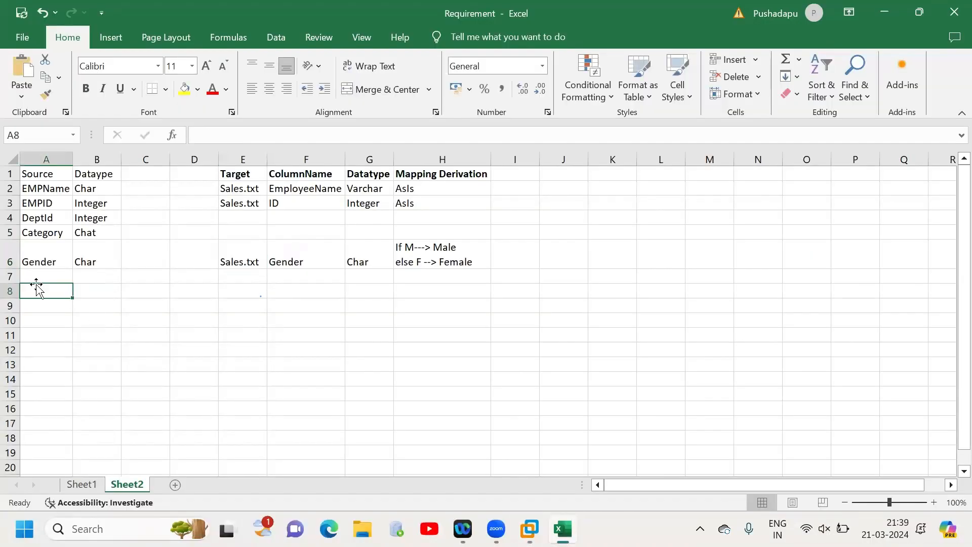
{"action": "left_click", "coordinate": [49, 275]}
{"action": "type", "text": "DeptName"}
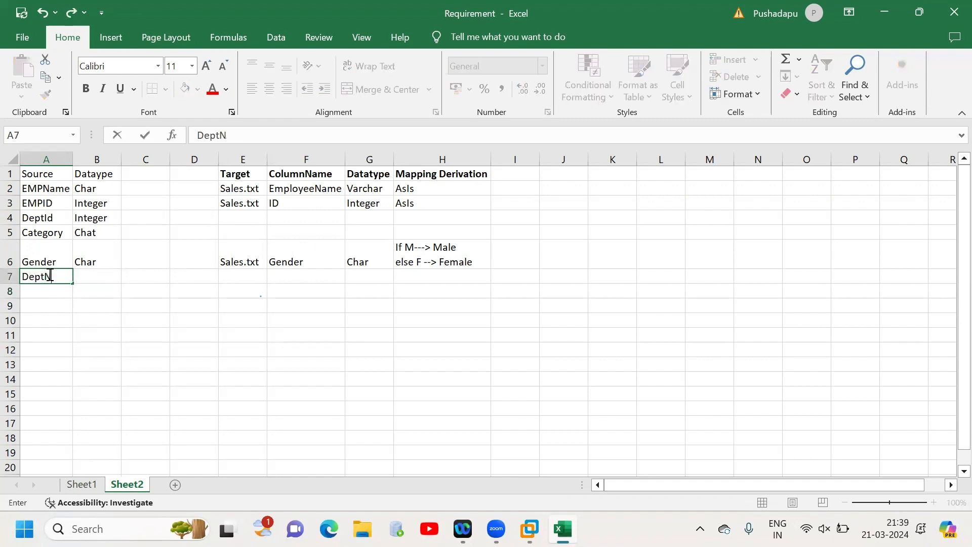
{"action": "left_click", "coordinate": [34, 301]}
{"action": "left_click", "coordinate": [51, 290]}
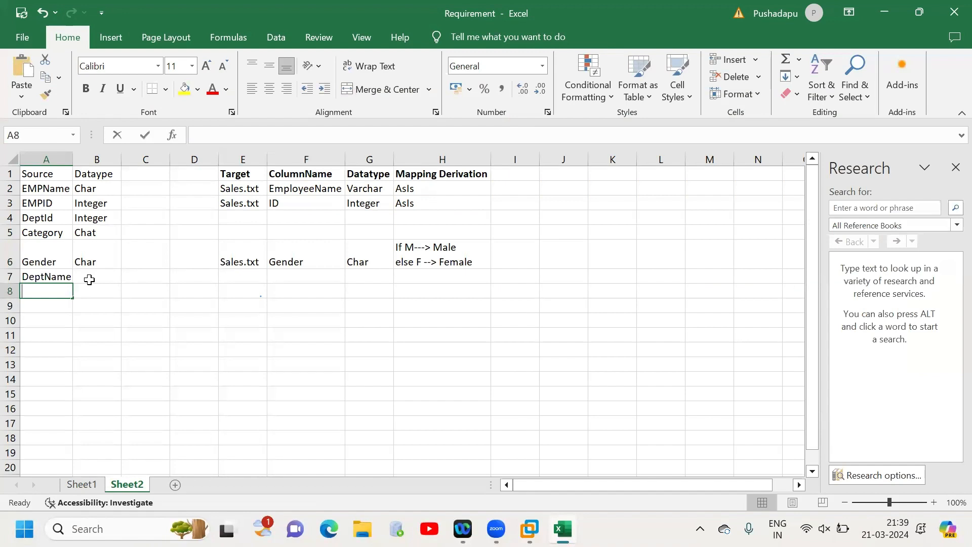
{"action": "type", "text": "Salary"}
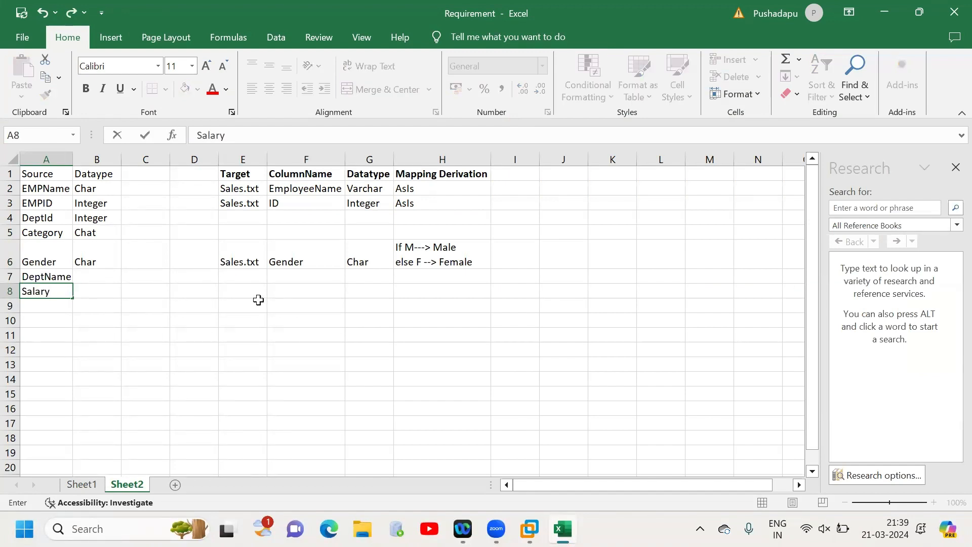
{"action": "left_click", "coordinate": [259, 302]}
- Enter the source data types Char for DeptName in B7 and Integer for Salary in B8
{"action": "left_click", "coordinate": [83, 279]}
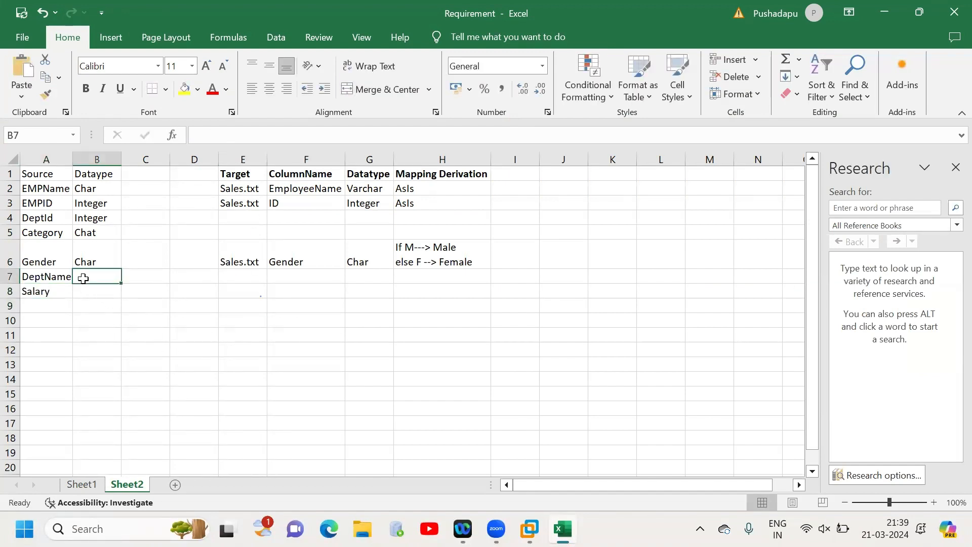
{"action": "type", "text": "C"}
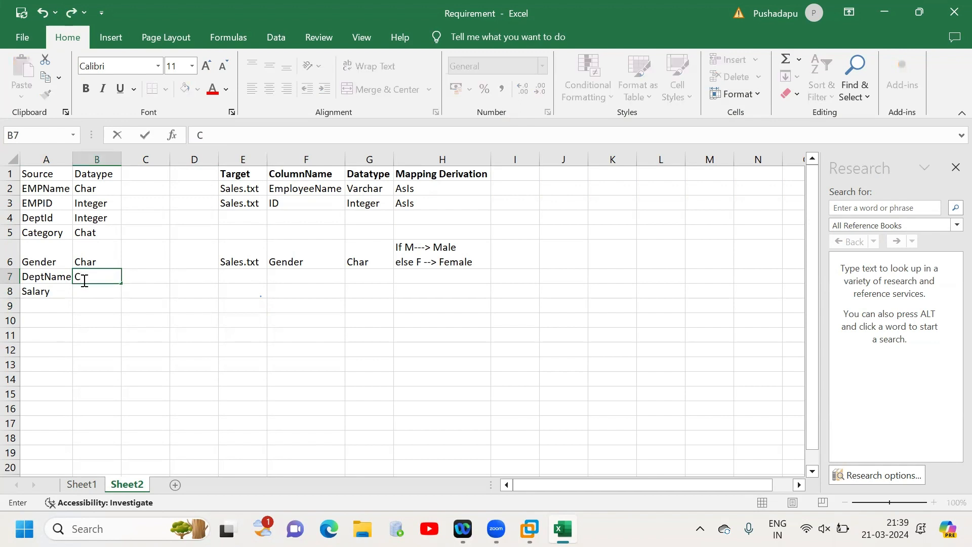
{"action": "type", "text": "ha"}
{"action": "key", "text": "BackSpace"}
{"action": "type", "text": "har"}
{"action": "left_click", "coordinate": [89, 288]}
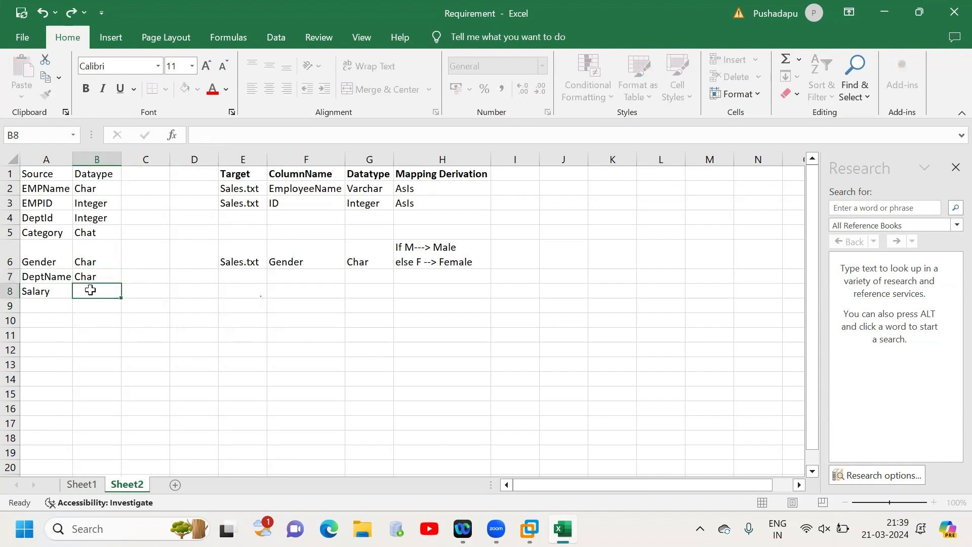
{"action": "type", "text": "Interger"}
{"action": "left_click", "coordinate": [238, 362]}
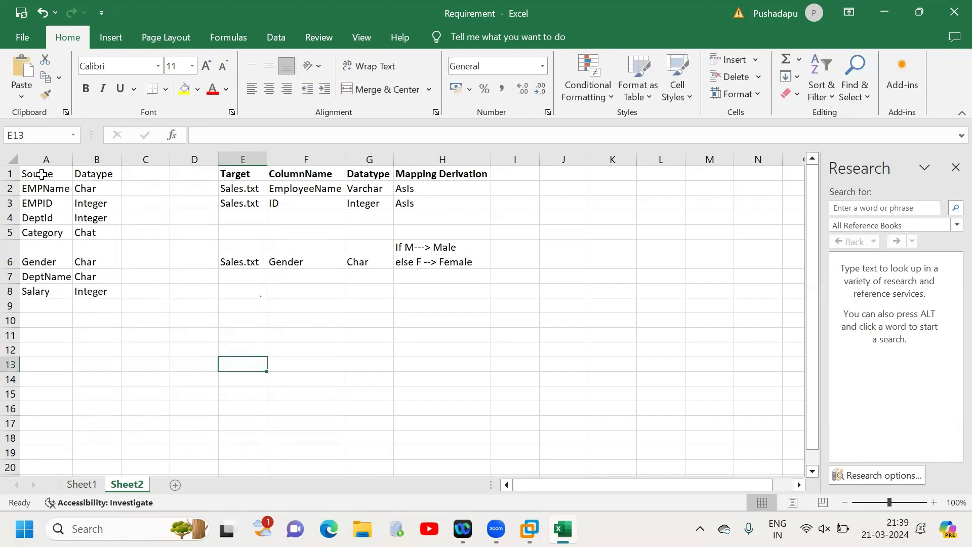
- Make the source headings in A1:B1 bold
{"action": "left_click_drag", "start_coordinate": [42, 173], "coordinate": [91, 176]}
{"action": "key", "text": "ctrl+b"}
{"action": "left_click", "coordinate": [197, 266]}
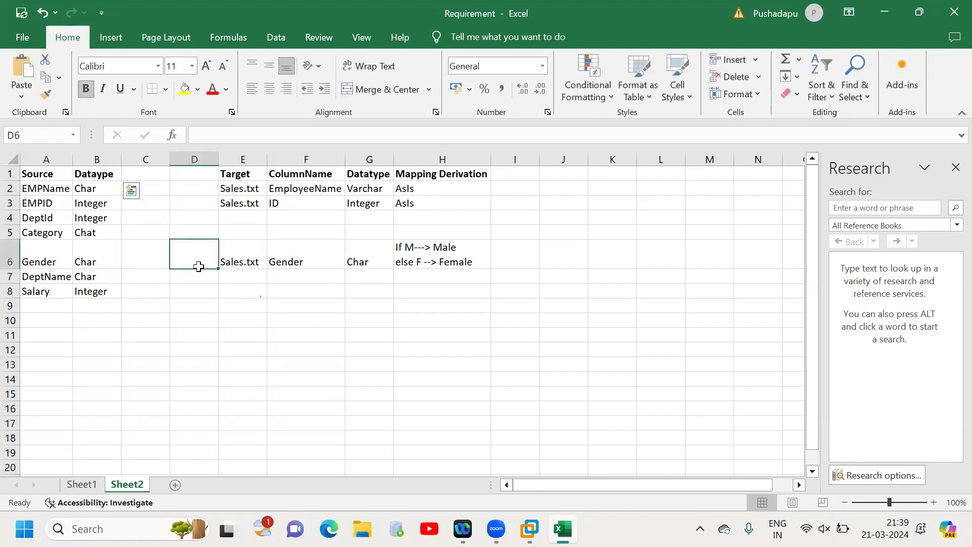
{"action": "left_click_drag", "start_coordinate": [241, 173], "coordinate": [435, 306]}
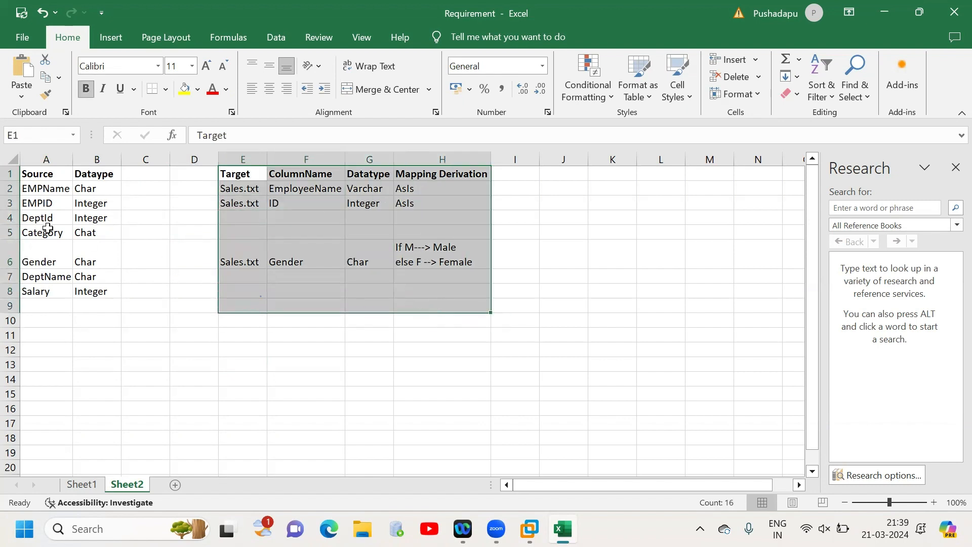
{"action": "left_click_drag", "start_coordinate": [28, 171], "coordinate": [118, 269]}
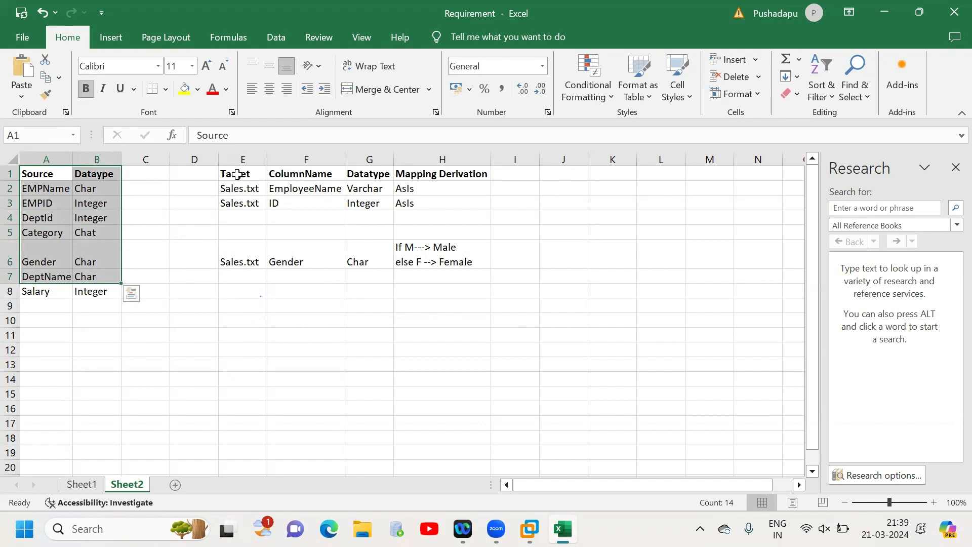
- Enter Accounting.txt in J2 as a second target and fit column J's width to it
{"action": "left_click", "coordinate": [529, 188]}
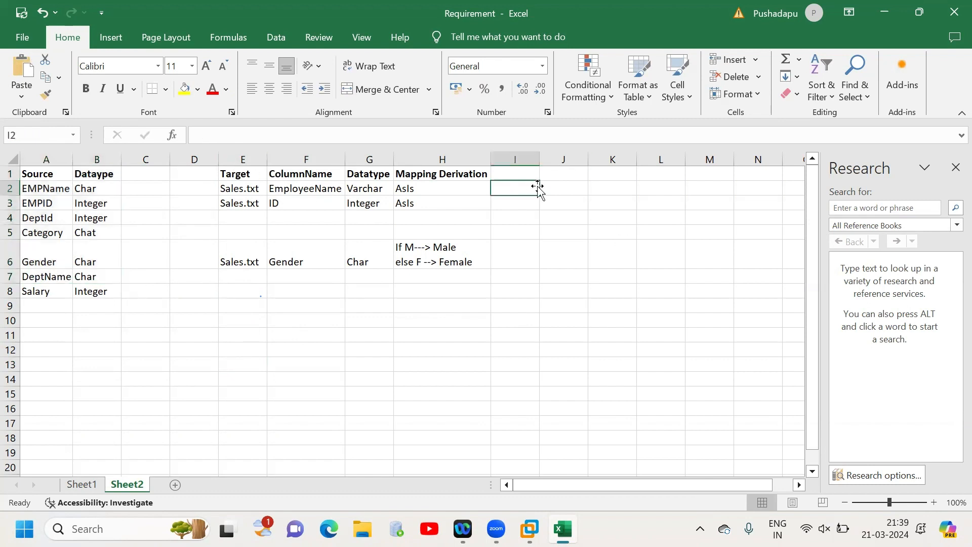
{"action": "left_click", "coordinate": [556, 188]}
{"action": "type", "text": "Accounting.txt"}
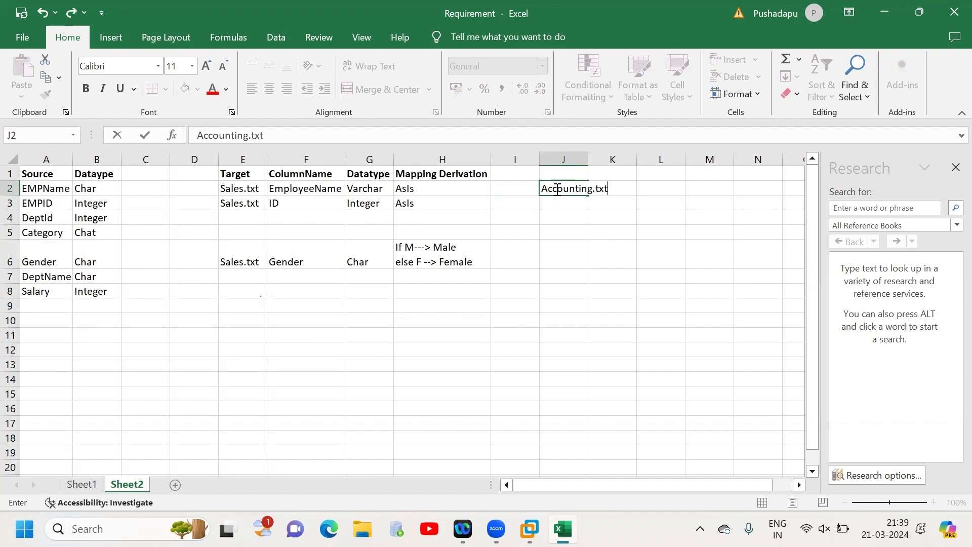
{"action": "left_click", "coordinate": [586, 159]}
{"action": "double_click", "coordinate": [589, 159]}
- Copy the target headings from E1:H1 to J1:M1 and fit the widths of columns K and M
{"action": "left_click", "coordinate": [242, 172]}
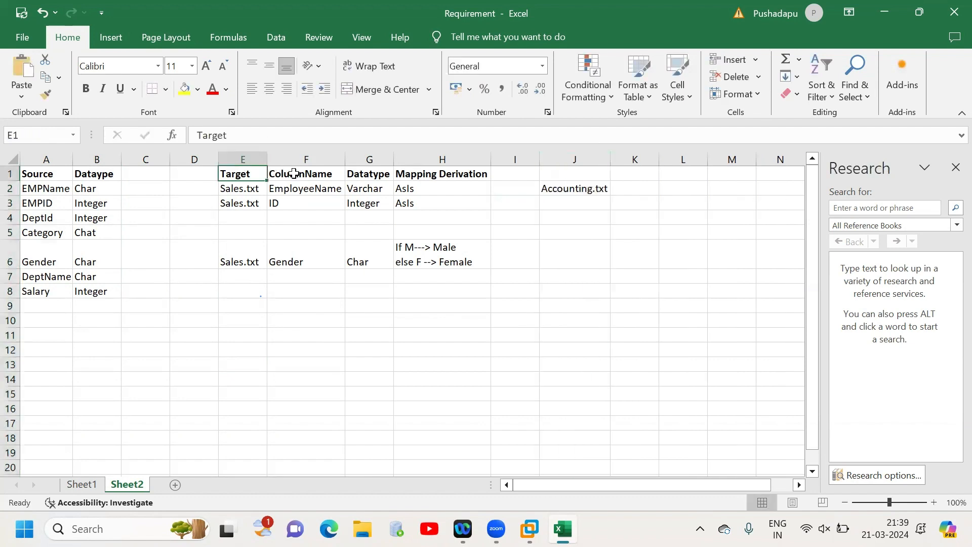
{"action": "left_click_drag", "start_coordinate": [293, 174], "coordinate": [483, 167]}
{"action": "key", "text": "ctrl+c"}
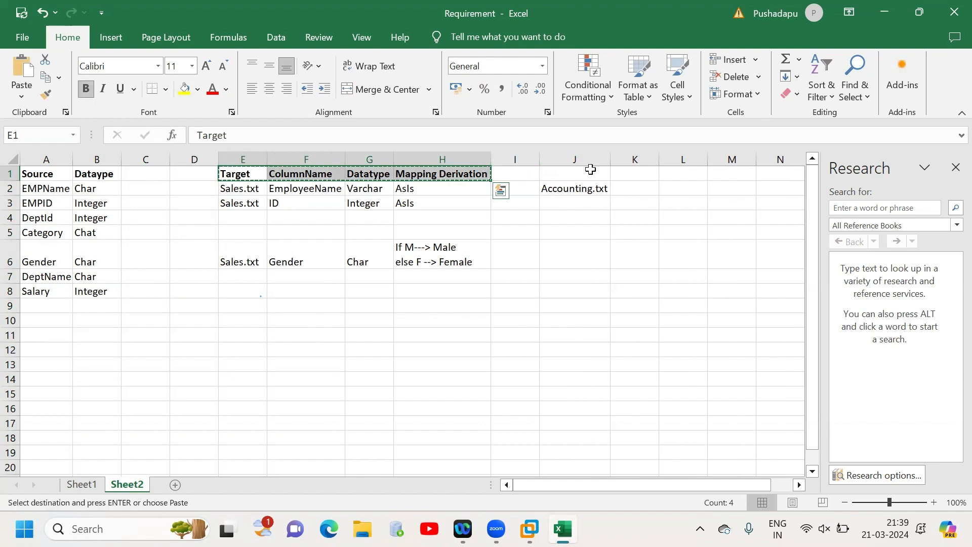
{"action": "left_click", "coordinate": [576, 169]}
{"action": "key", "text": "ctrl+v"}
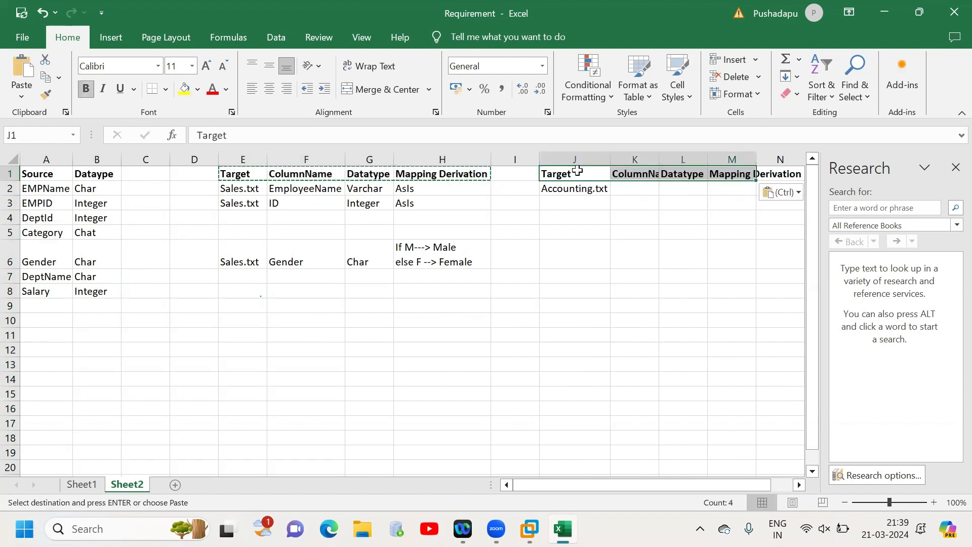
{"action": "double_click", "coordinate": [756, 159]}
{"action": "double_click", "coordinate": [659, 158]}
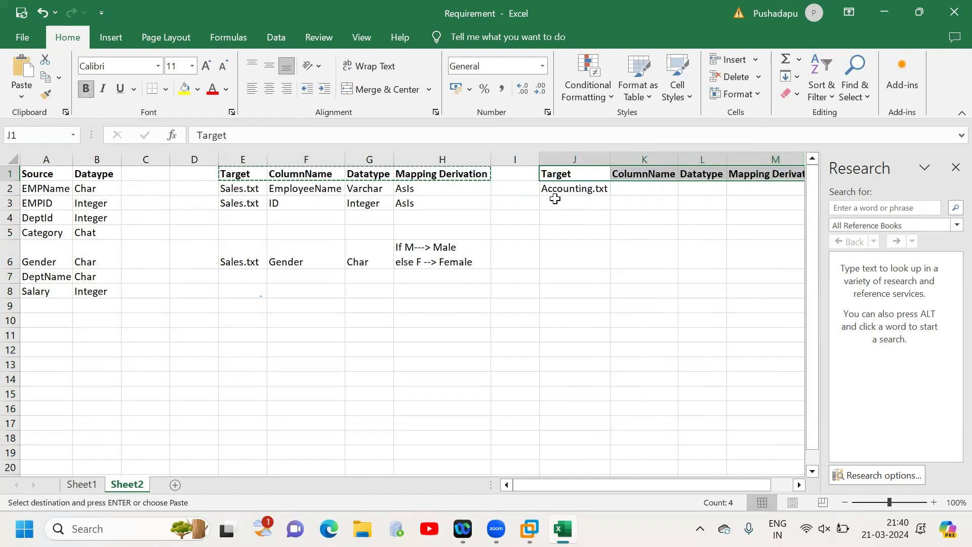
- Fill Accounting.txt from J2 down the Target column through the Gender row
{"action": "left_click", "coordinate": [599, 189]}
{"action": "left_click_drag", "start_coordinate": [609, 200], "coordinate": [612, 267]}
- Complete the first Accounting.txt row with column name EmpName in K2, data type Char in L2 and derivation Upcase in M2
{"action": "left_click", "coordinate": [645, 189]}
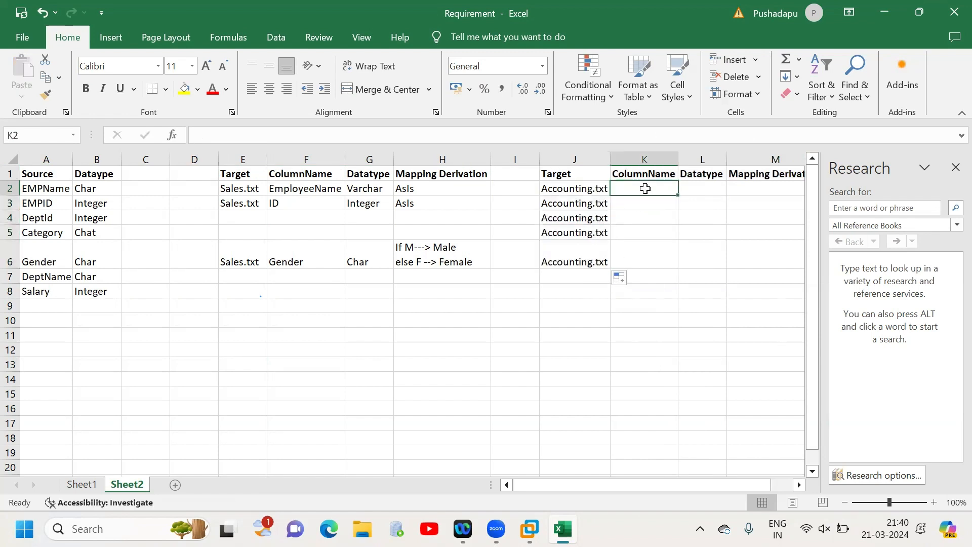
{"action": "type", "text": "EM"}
{"action": "key", "text": "BackSpace"}
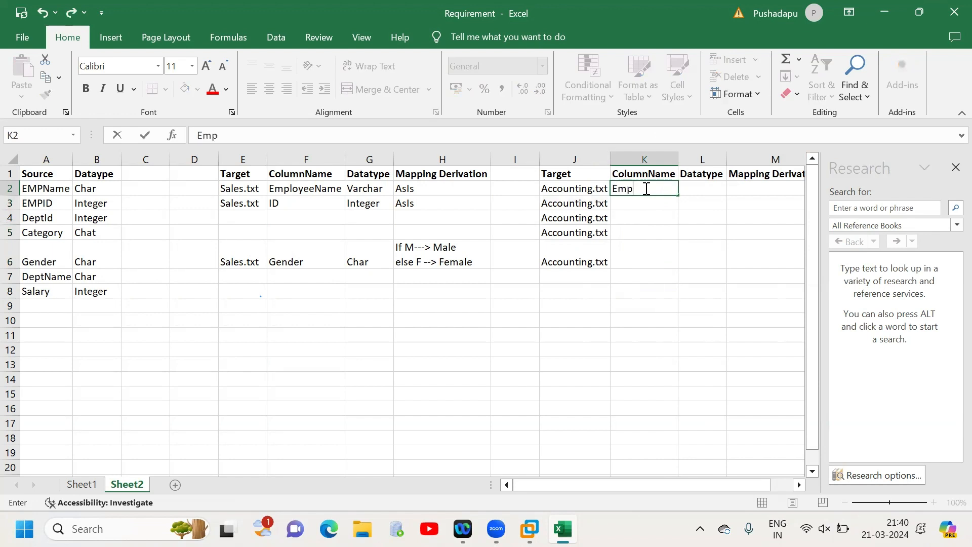
{"action": "type", "text": "mpName"}
{"action": "key", "text": "Tab"}
{"action": "type", "text": "C"}
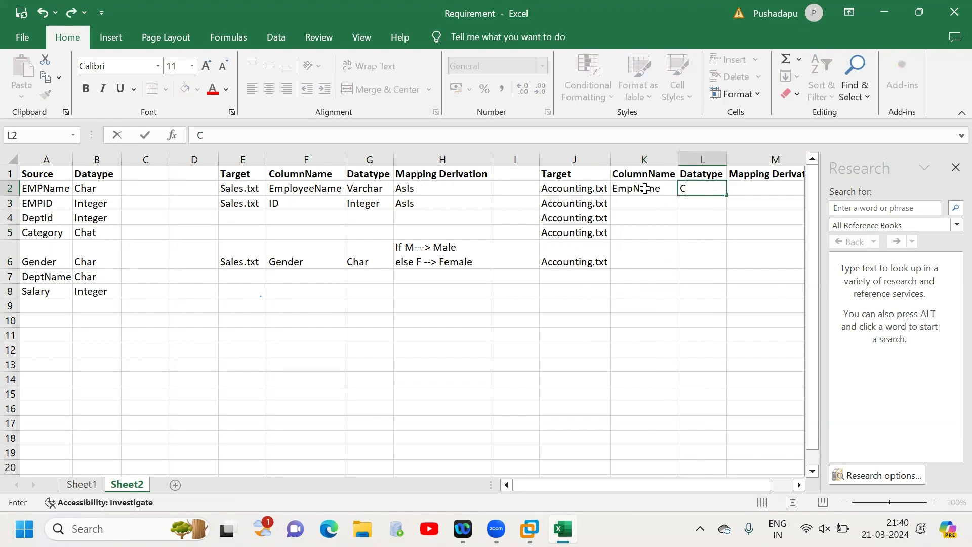
{"action": "key", "text": "Tab"}
{"action": "type", "text": "Up"}
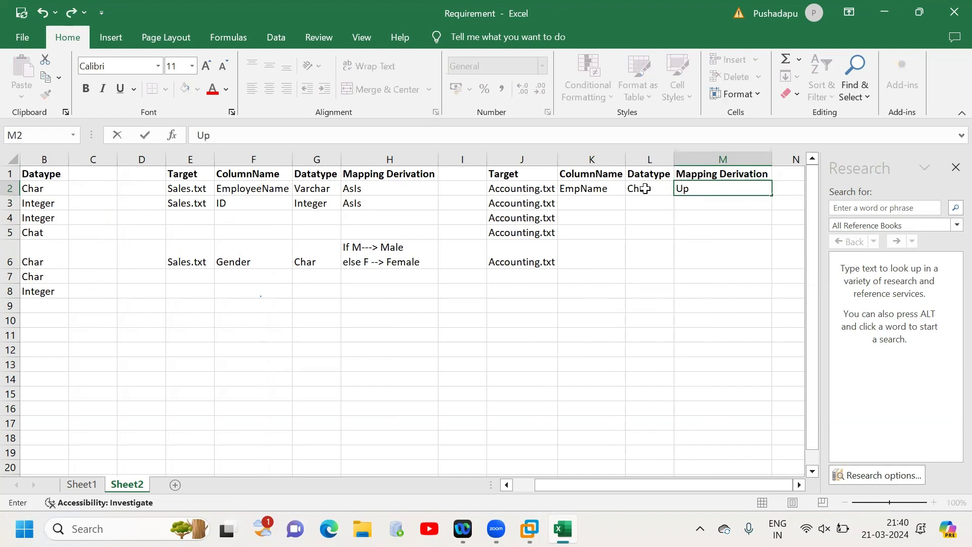
{"action": "type", "text": "case"}
{"action": "left_click", "coordinate": [735, 187]}
- Enter the Accounting.txt target column EmpID in K3 with data type Integer in L3
{"action": "left_click", "coordinate": [594, 201]}
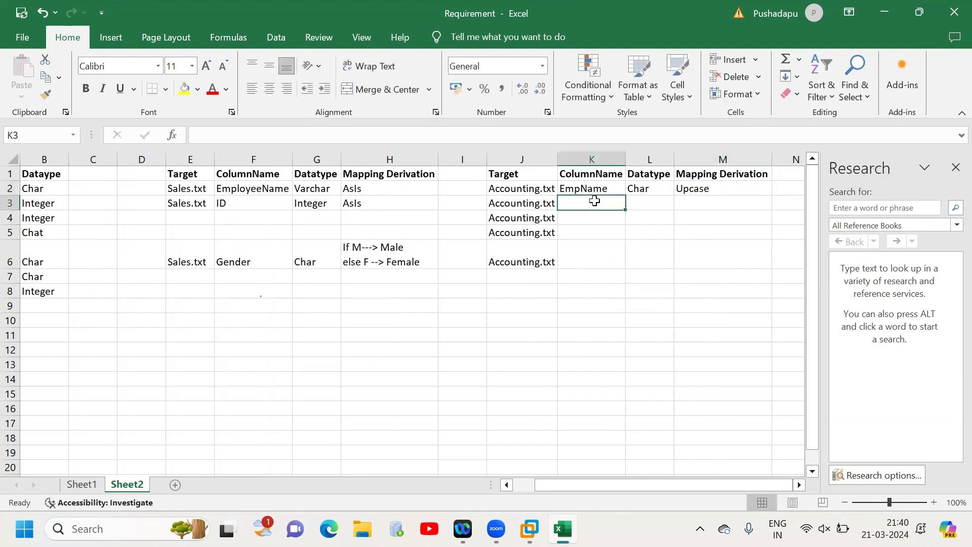
{"action": "type", "text": "Emp"}
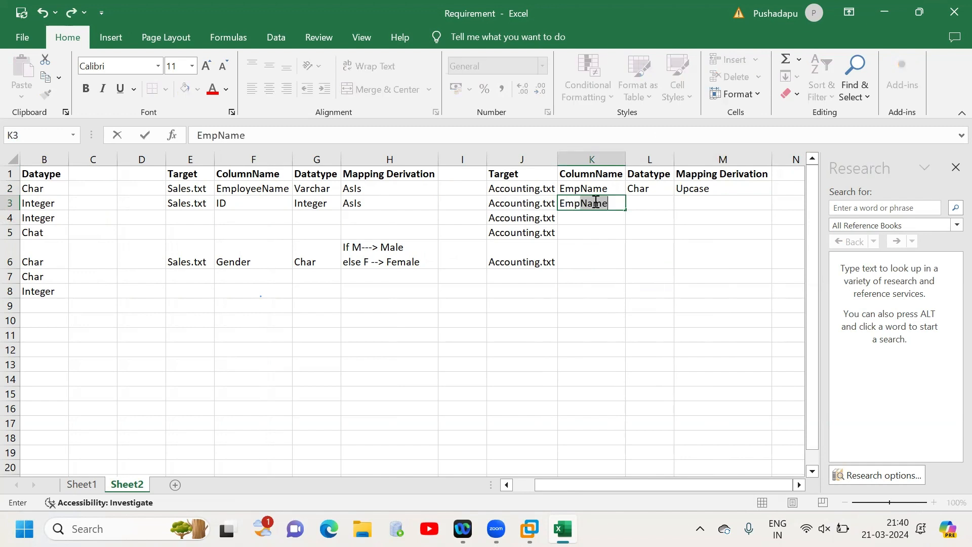
{"action": "type", "text": "ID"}
{"action": "key", "text": "Tab"}
{"action": "type", "text": "U"}
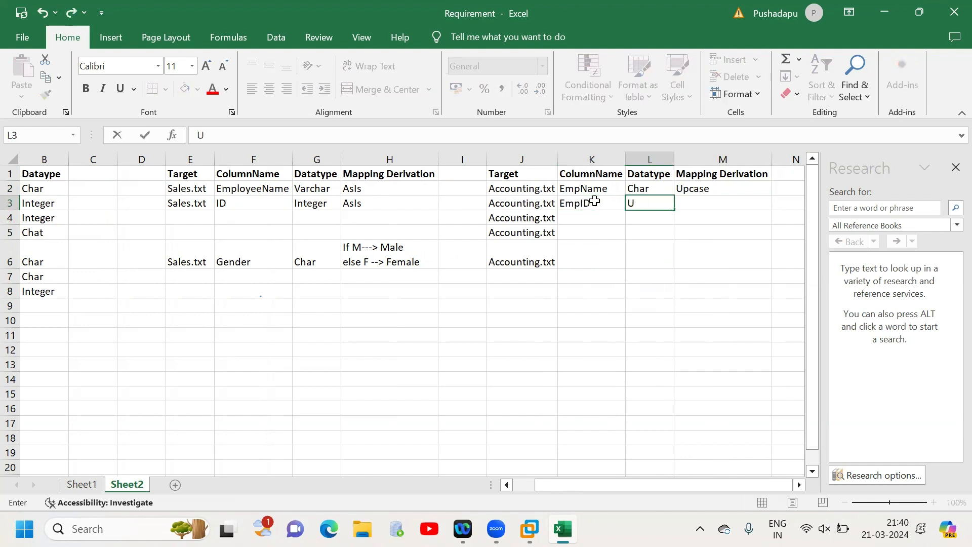
{"action": "type", "text": "nteger"}
{"action": "key", "text": "Tab"}
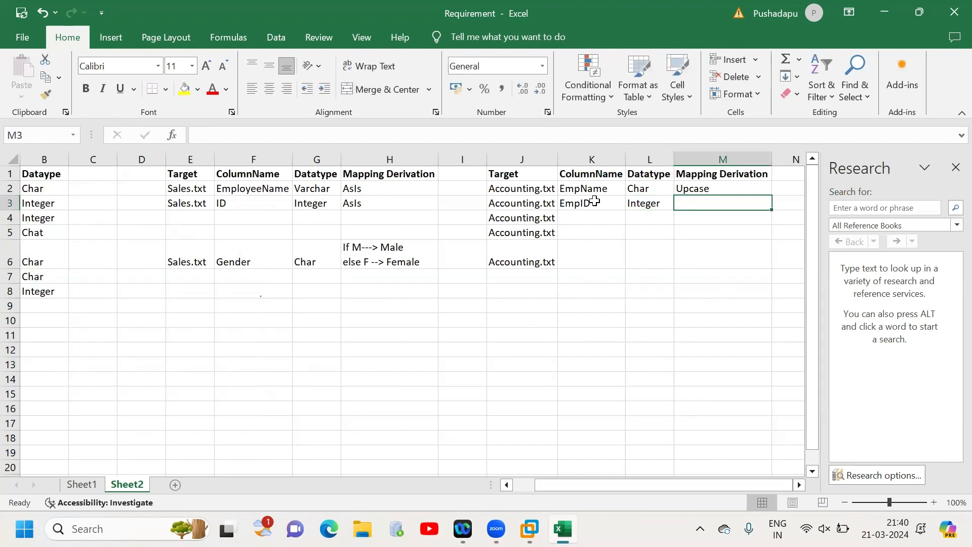
- Enter the EmpID mapping derivation in M3 on two lines, "source-123" and "target -00123"
{"action": "type", "text": "source"}
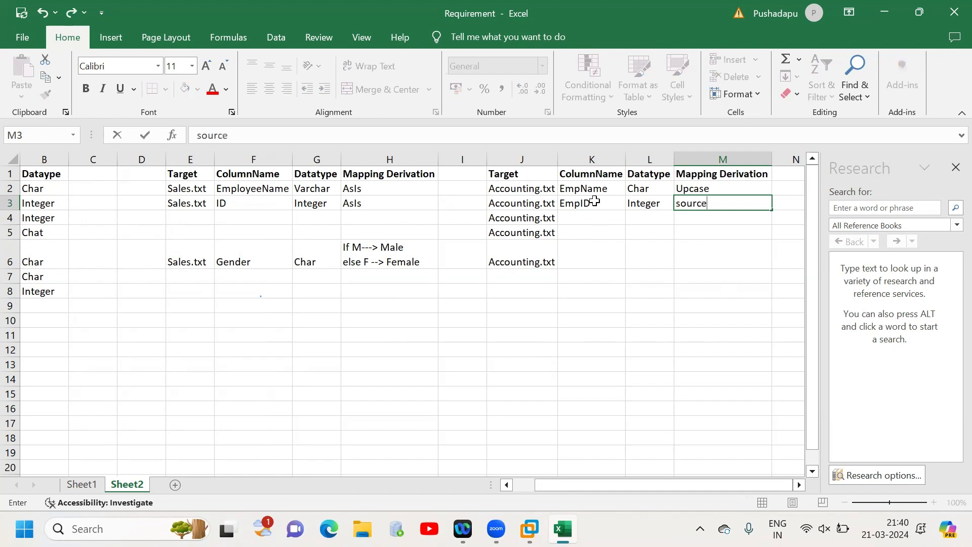
{"action": "type", "text": "-123"}
{"action": "key", "text": "alt+Return"}
{"action": "type", "text": "target -"}
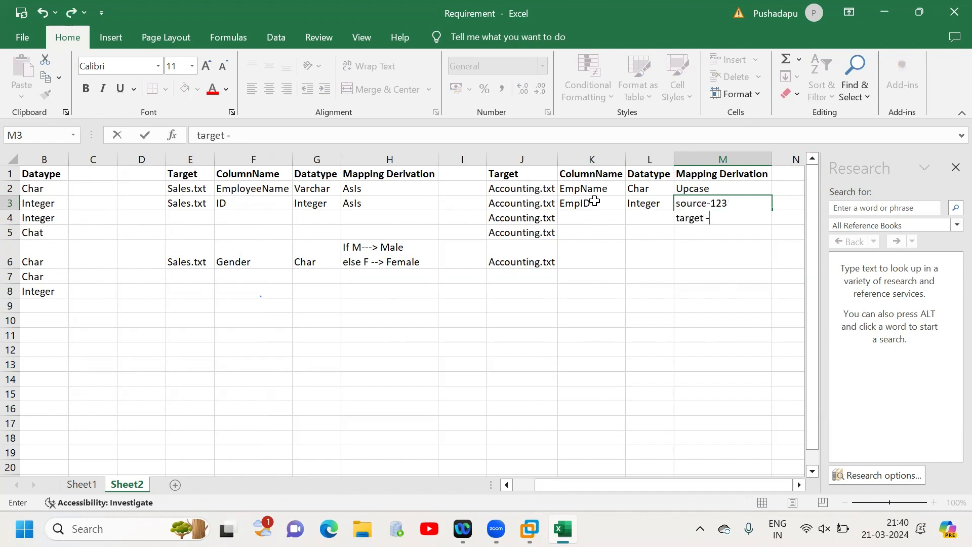
{"action": "type", "text": "00123"}
{"action": "left_click", "coordinate": [739, 265]}
{"action": "double_click", "coordinate": [721, 212]}
{"action": "left_click_drag", "start_coordinate": [721, 211], "coordinate": [714, 211]}
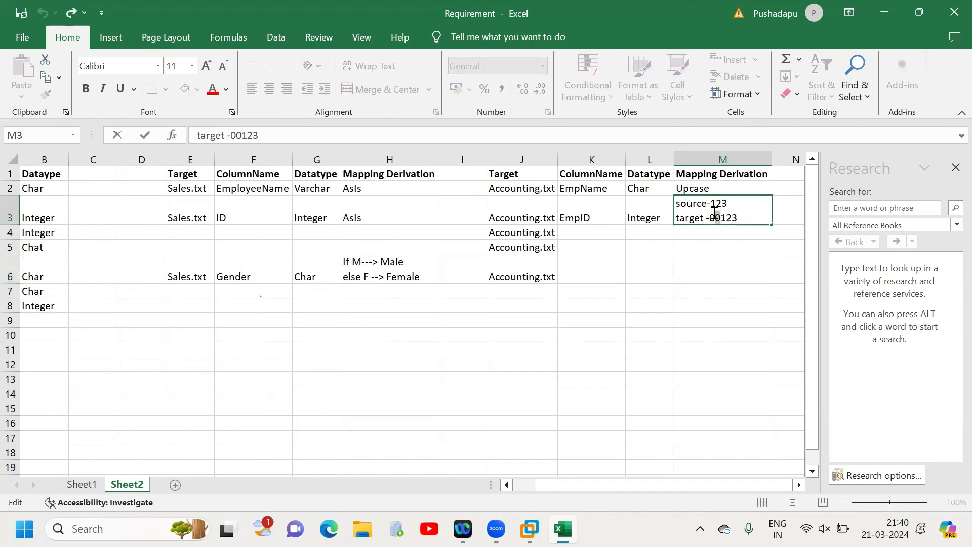
{"action": "left_click", "coordinate": [726, 280]}
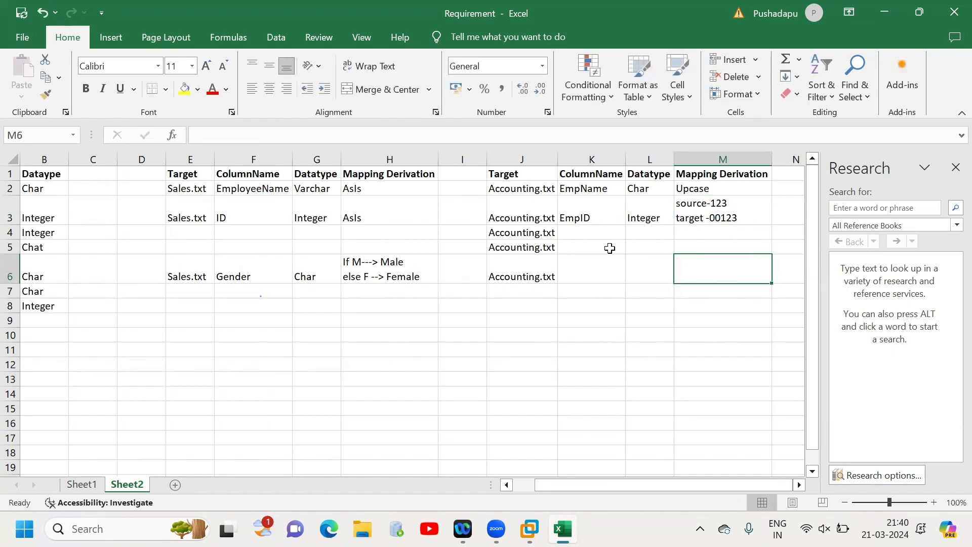
{"action": "left_click", "coordinate": [607, 219]}
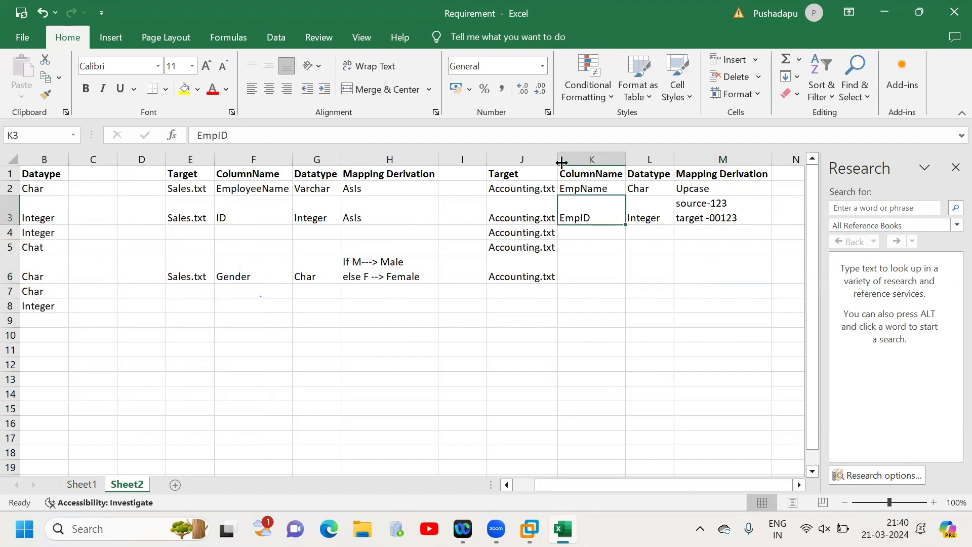
{"action": "left_click", "coordinate": [739, 213]}
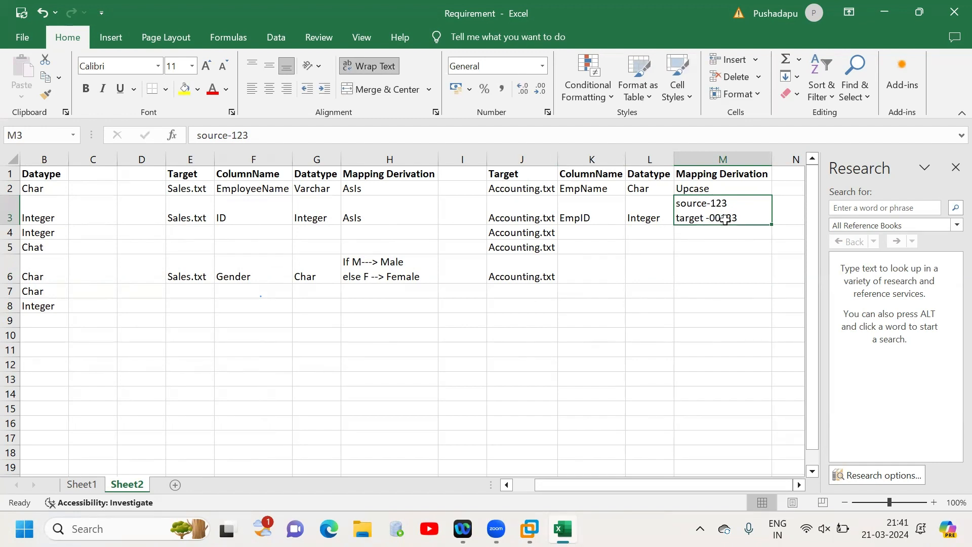
{"action": "double_click", "coordinate": [724, 218]}
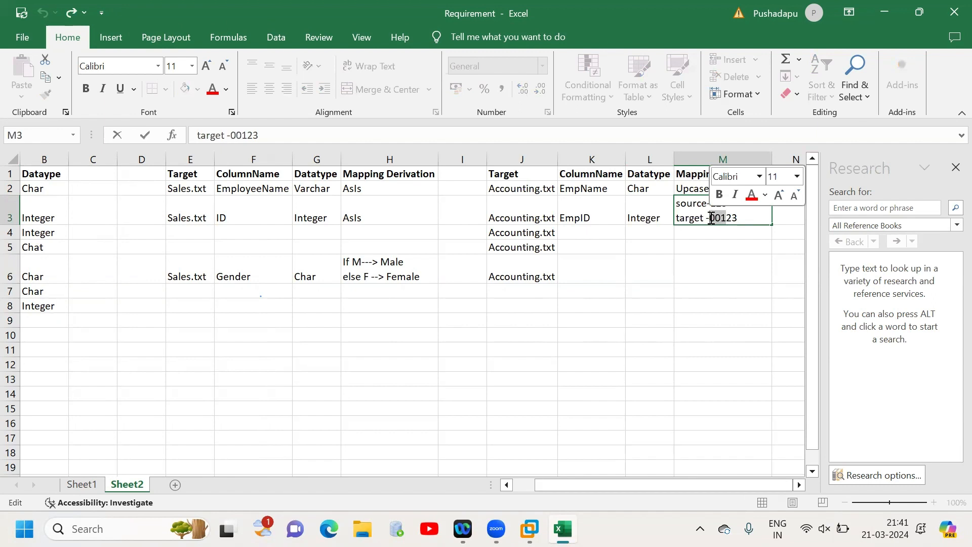
{"action": "left_click", "coordinate": [740, 218]}
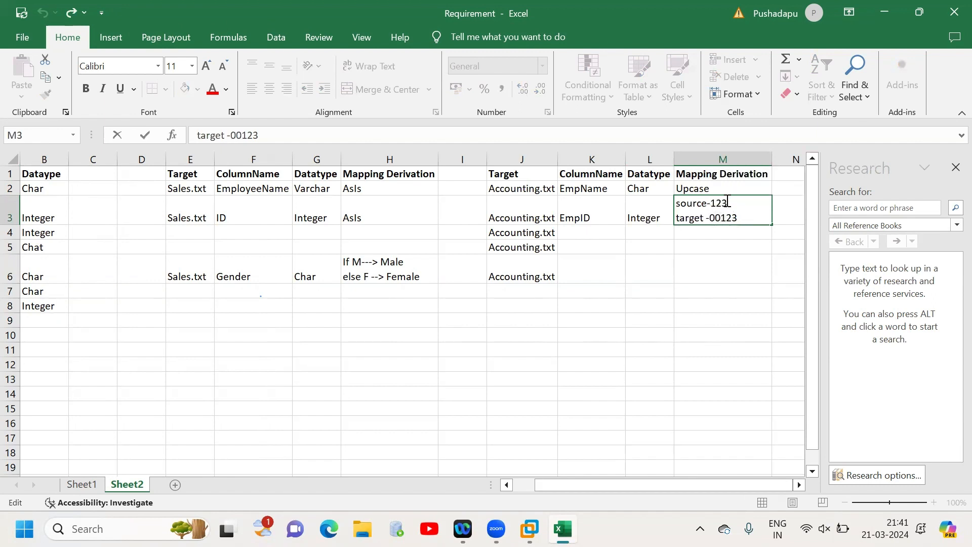
{"action": "left_click", "coordinate": [751, 202]}
- Clear the Accounting.txt entries from J4:J7, below the EmpID row
{"action": "left_click_drag", "start_coordinate": [520, 241], "coordinate": [537, 277]}
{"action": "key", "text": "Delete"}
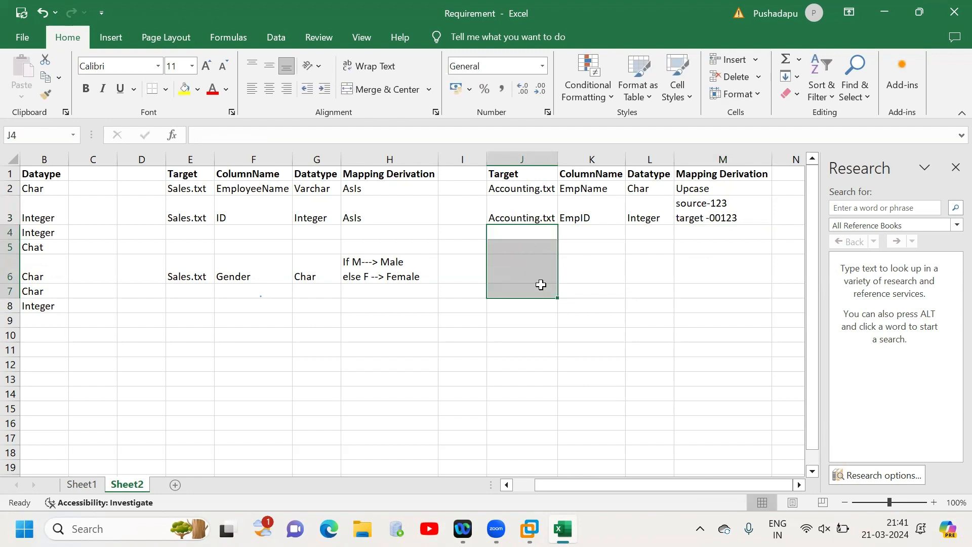
{"action": "left_click", "coordinate": [728, 341]}
{"action": "scroll", "coordinate": [646, 441], "scroll_direction": "left", "scroll_amount": 2}
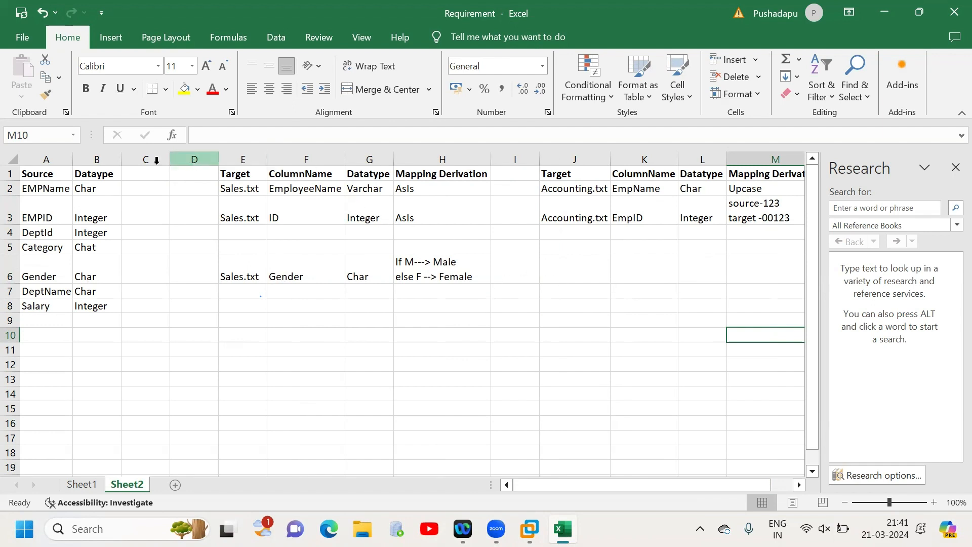
- Insert a blank row above the header row of the mapping sheet
{"action": "left_click", "coordinate": [10, 172]}
{"action": "right_click", "coordinate": [10, 172]}
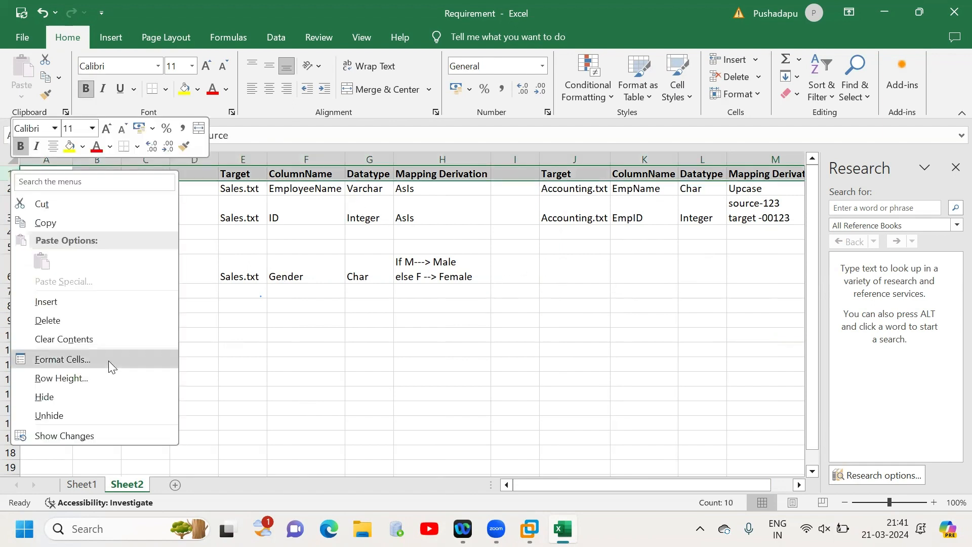
{"action": "left_click", "coordinate": [110, 301]}
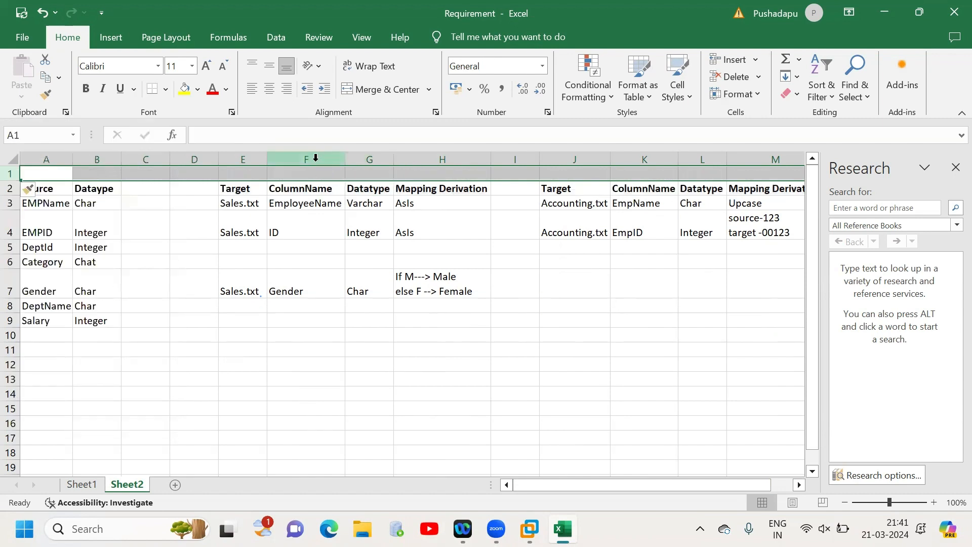
- Enter the Sales.txt filter condition "if deptid = 10" in F1, above the ColumnName header
{"action": "left_click_drag", "start_coordinate": [245, 172], "coordinate": [445, 190]}
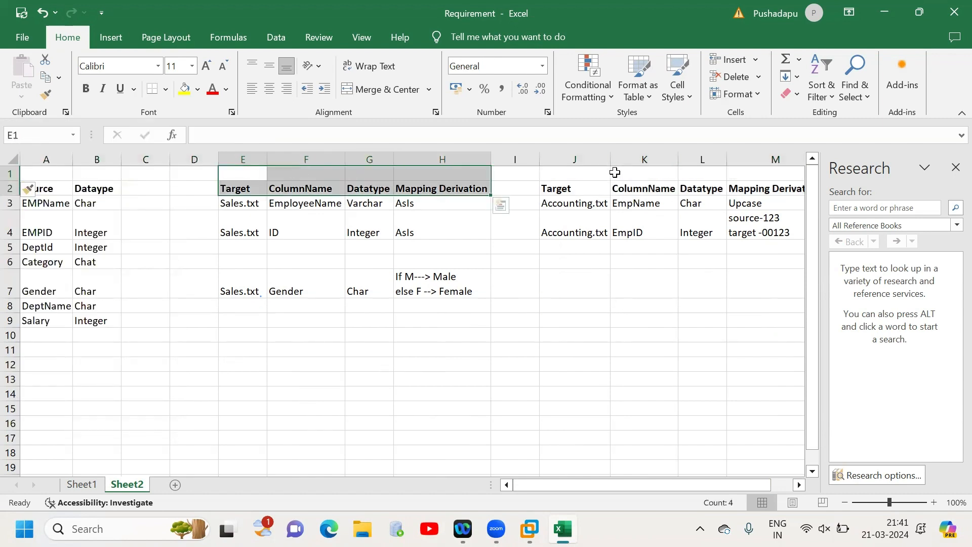
{"action": "left_click_drag", "start_coordinate": [557, 173], "coordinate": [768, 174]}
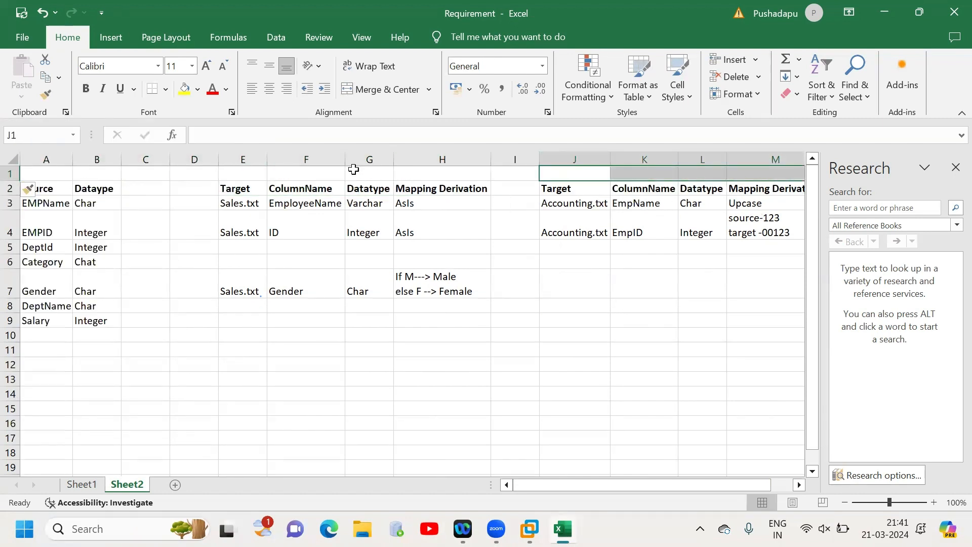
{"action": "left_click", "coordinate": [314, 171]}
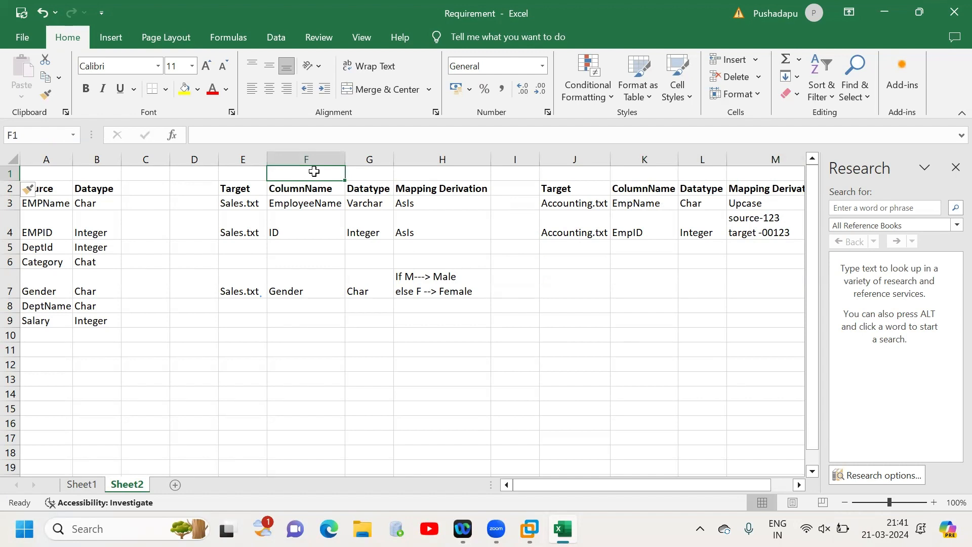
{"action": "type", "text": "if dept"}
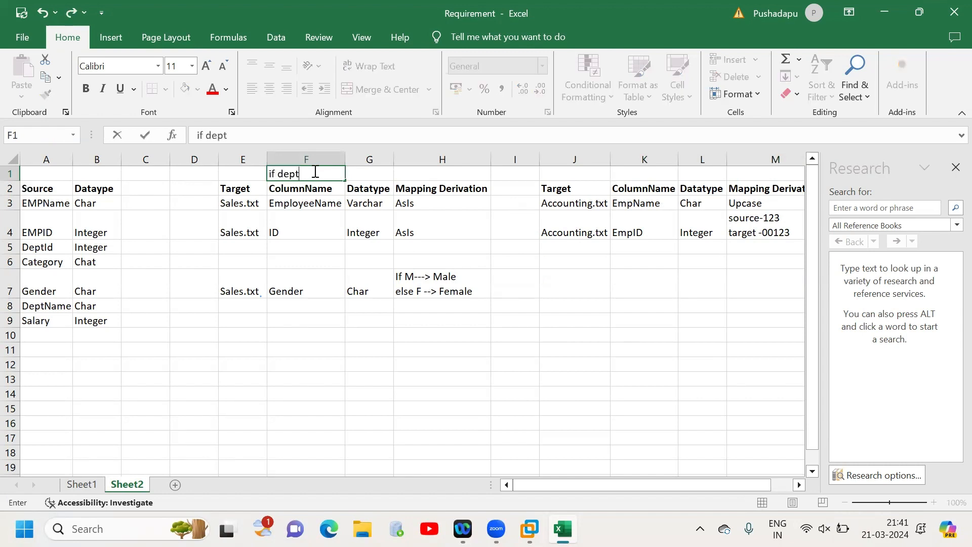
{"action": "type", "text": "id = 10"}
{"action": "left_click_drag", "start_coordinate": [242, 203], "coordinate": [243, 320]}
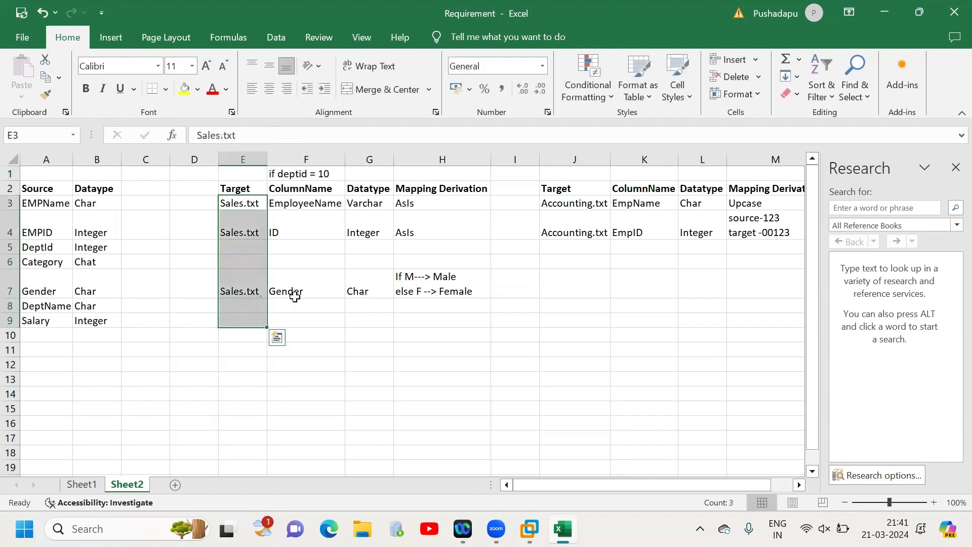
- Enter the Accounting.txt condition "id deptid = 30" in K1, above its ColumnName header
{"action": "left_click", "coordinate": [657, 170]}
{"action": "type", "text": "id d"}
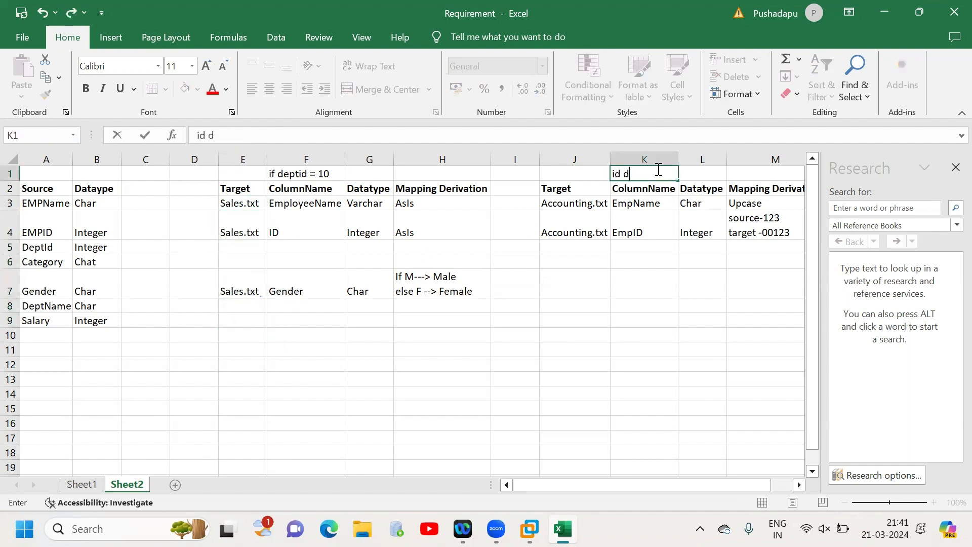
{"action": "type", "text": "eptid = 30"}
{"action": "left_click", "coordinate": [695, 213]}
{"action": "left_click_drag", "start_coordinate": [566, 202], "coordinate": [760, 303]}
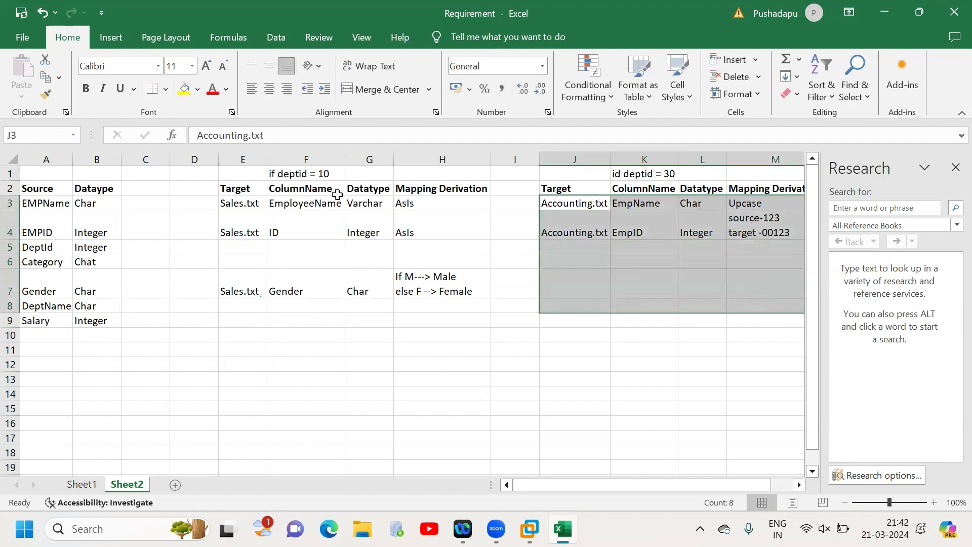
- Start a job flow sketch below the mapping table with seqfilestage in E14 and filter in G14
{"action": "left_click", "coordinate": [246, 394]}
{"action": "type", "text": "seq"}
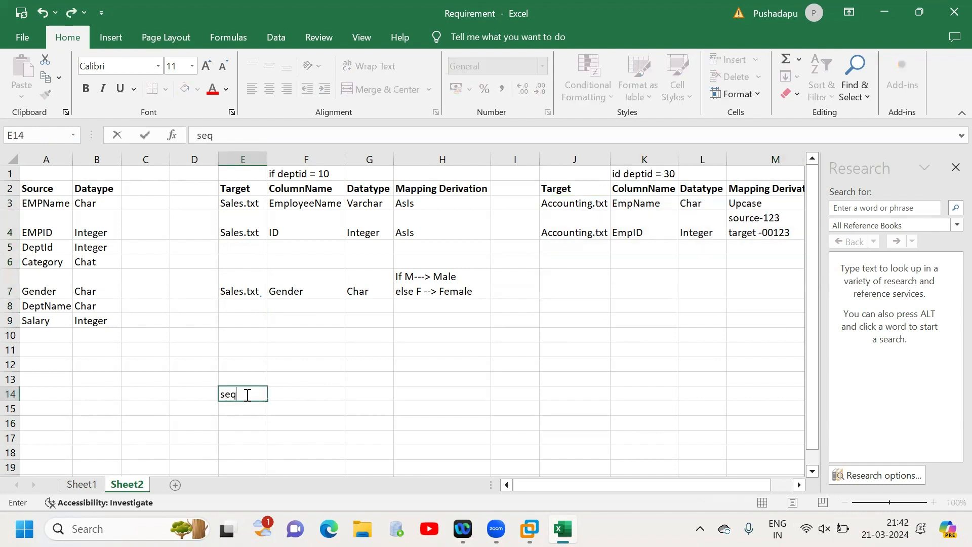
{"action": "type", "text": "filestage"}
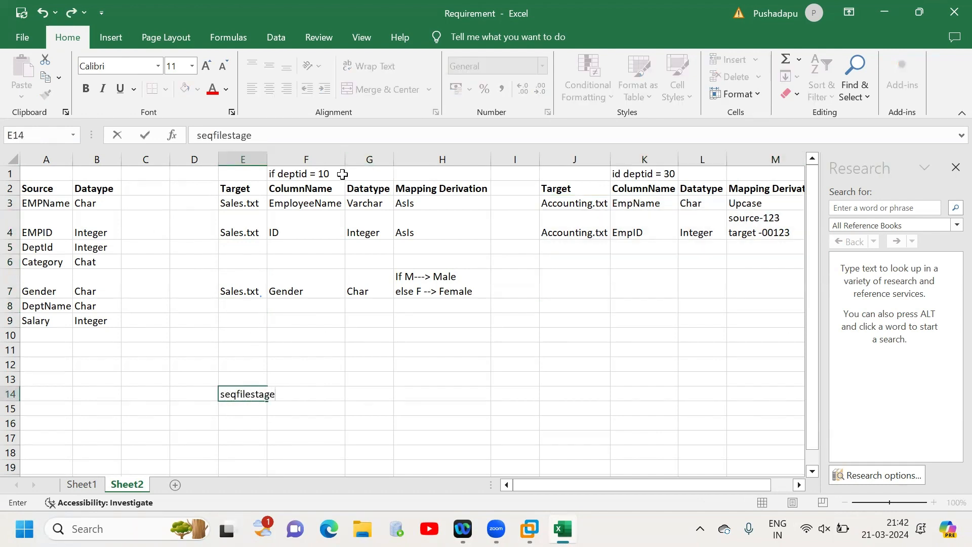
{"action": "left_click", "coordinate": [303, 173]}
{"action": "left_click", "coordinate": [630, 173]}
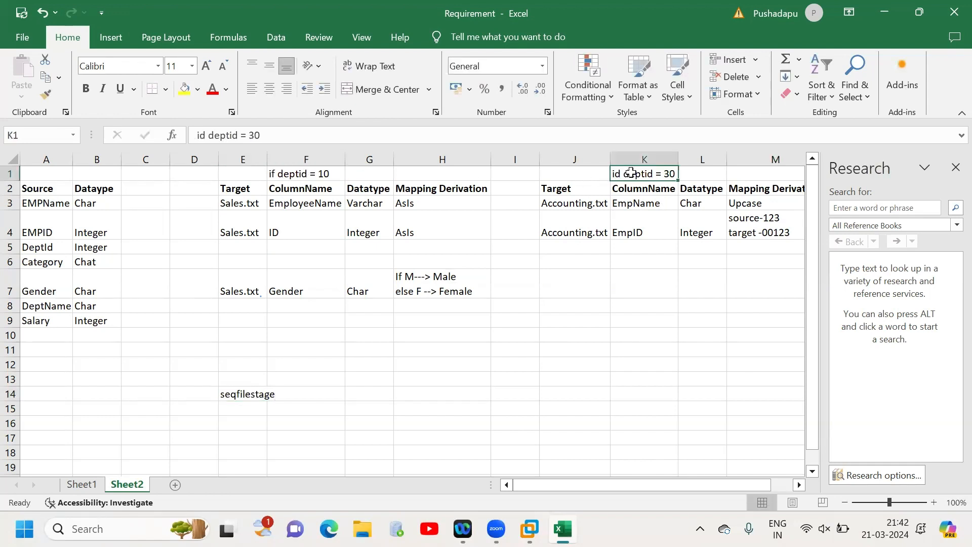
{"action": "left_click", "coordinate": [334, 175]}
{"action": "left_click", "coordinate": [379, 394]}
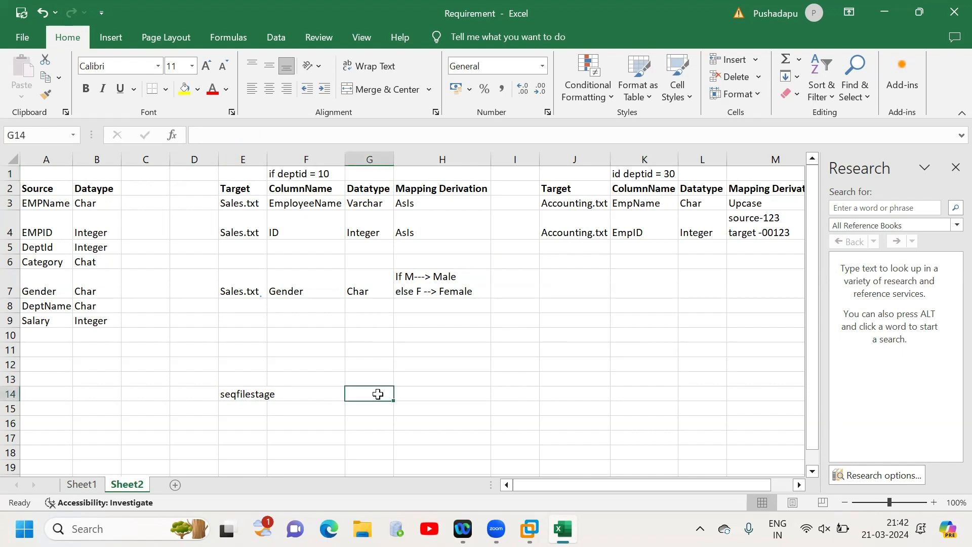
{"action": "type", "text": "filter"}
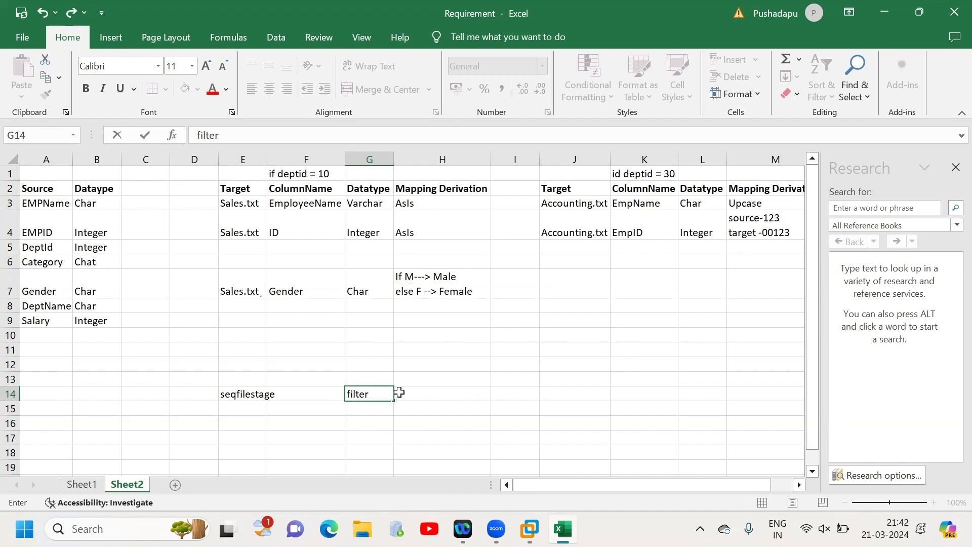
- Add two branches after the filter stage, with transformer1 in H13 and transformer2 in H15
{"action": "left_click", "coordinate": [453, 375]}
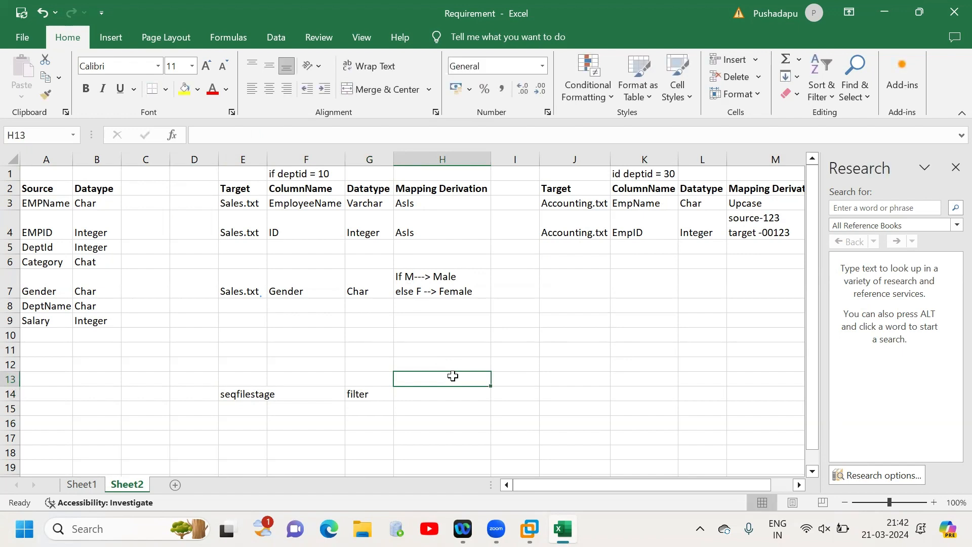
{"action": "type", "text": "transformer"}
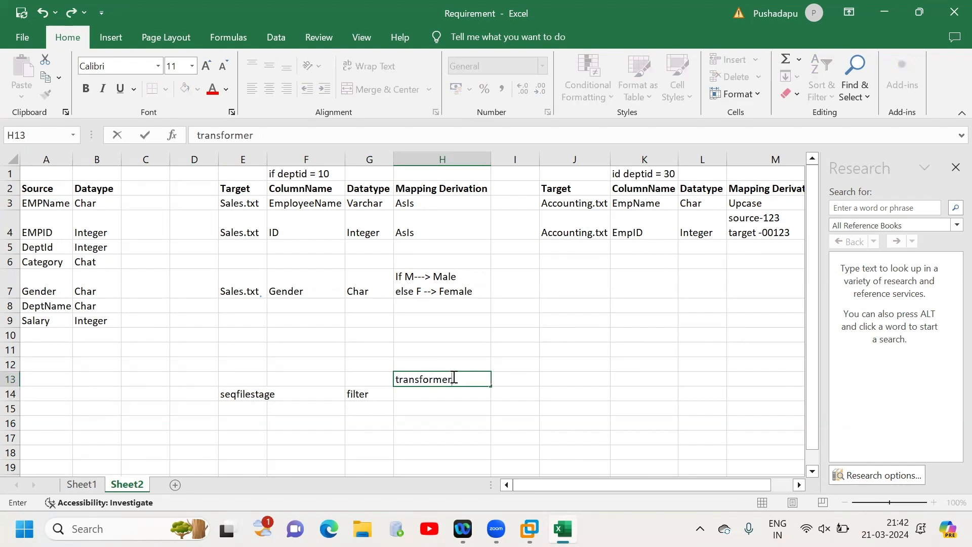
{"action": "type", "text": "1"}
{"action": "key", "text": "Return"}
{"action": "key", "text": "Return"}
{"action": "type", "text": "transfor"}
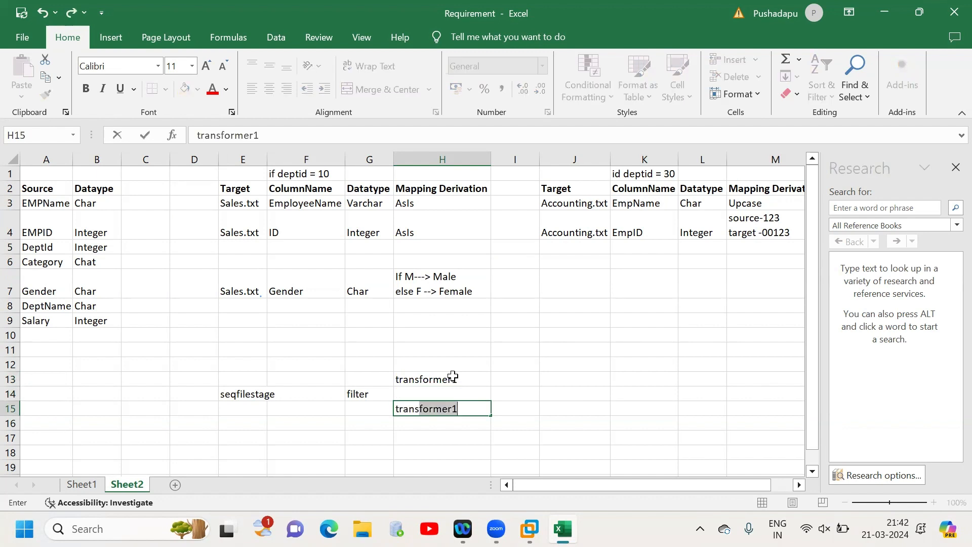
{"action": "type", "text": "mer2"}
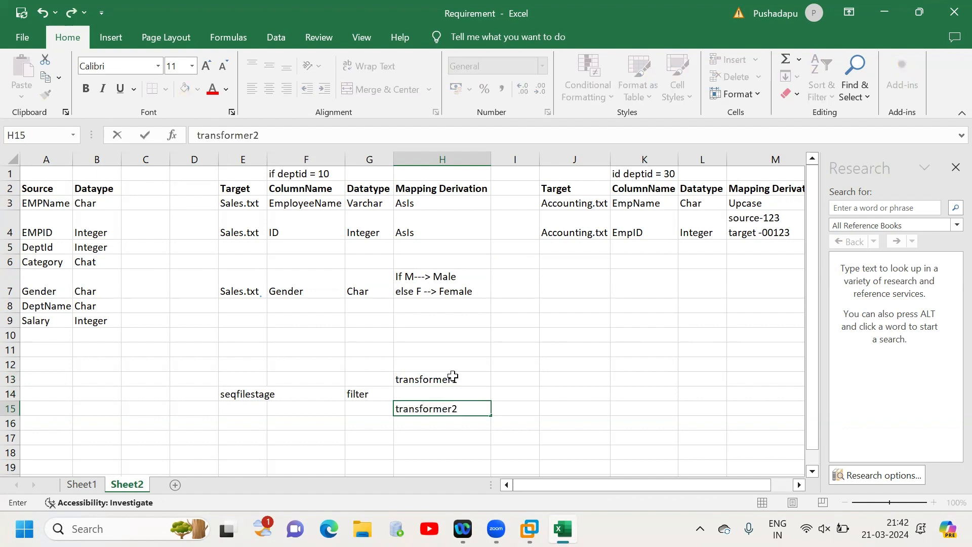
- Enter the branch targets beside the transformers, Sales.txt in I13 and Accounting.txt in I15
{"action": "left_click", "coordinate": [521, 380]}
{"action": "type", "text": "file"}
{"action": "key", "text": "BackSpace"}
{"action": "key", "text": "BackSpace"}
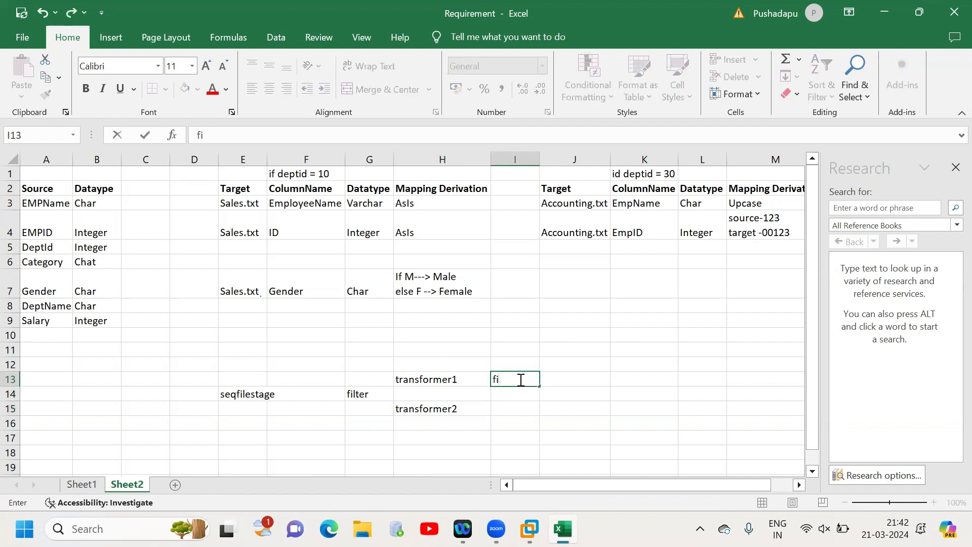
{"action": "type", "text": "Sales.txt"}
{"action": "key", "text": "Return"}
{"action": "key", "text": "Return"}
{"action": "type", "text": "Acco"}
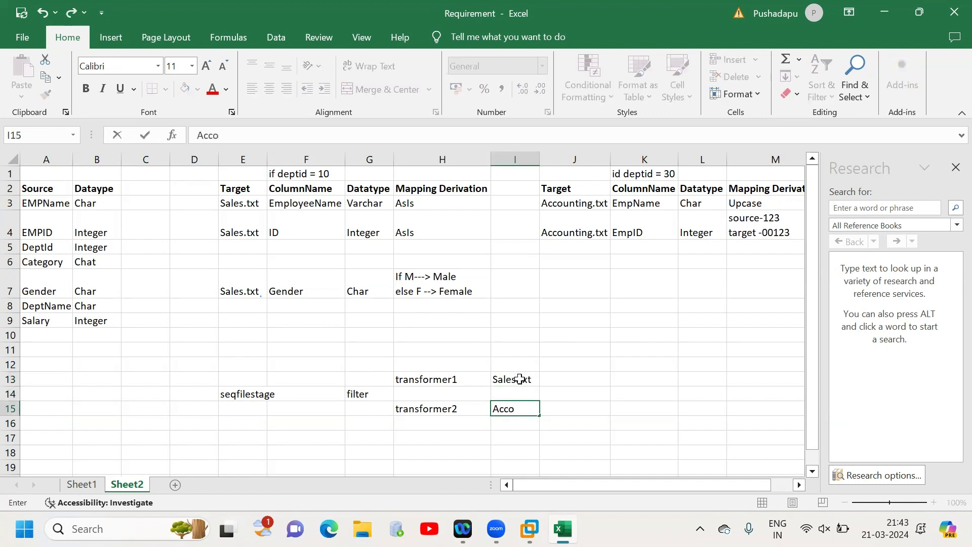
{"action": "type", "text": "unting.txt"}
{"action": "left_click", "coordinate": [632, 410]}
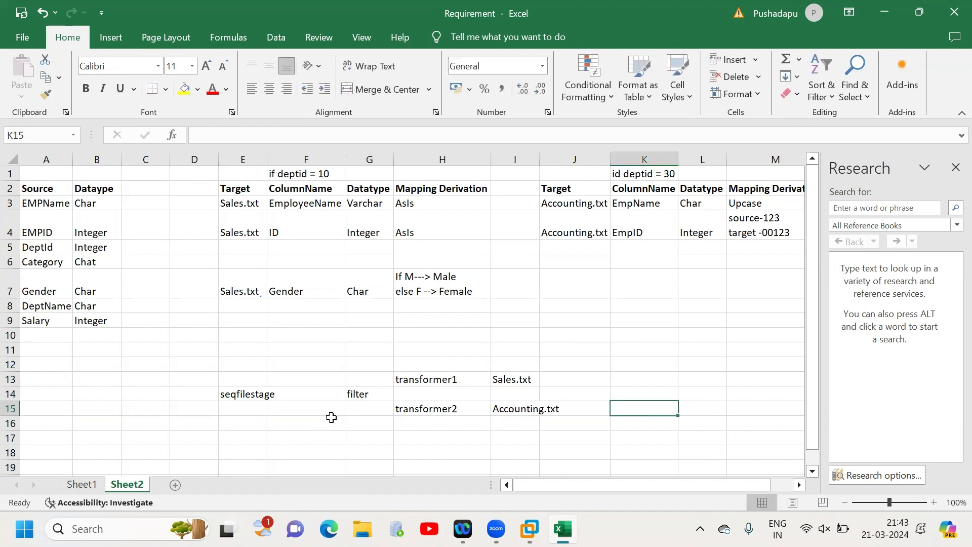
- Close the Research pane beside the worksheet
{"action": "left_click", "coordinate": [373, 397]}
{"action": "left_click_drag", "start_coordinate": [428, 380], "coordinate": [438, 412]}
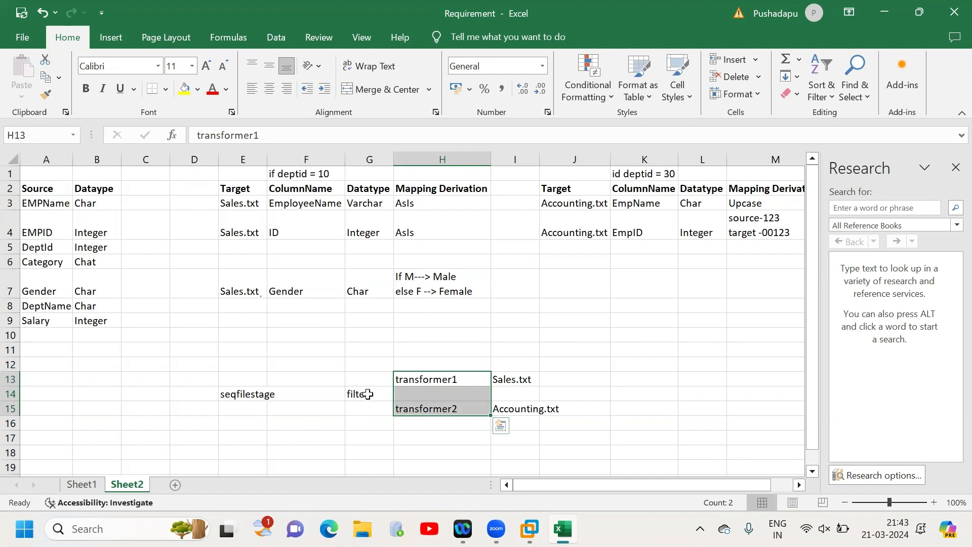
{"action": "left_click", "coordinate": [369, 394]}
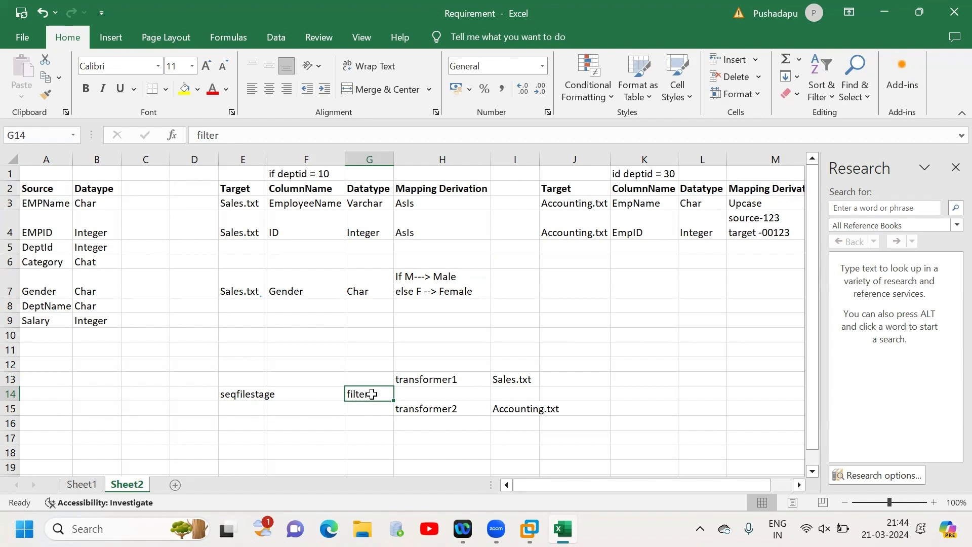
{"action": "left_click", "coordinate": [954, 168]}
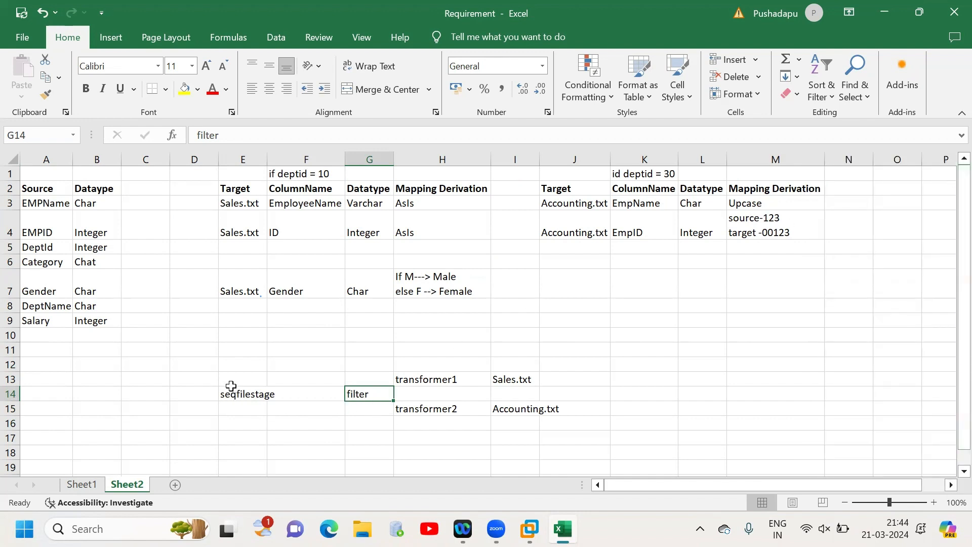
- Delete the filter stage entry from G14 in the job flow sketch
{"action": "left_click_drag", "start_coordinate": [256, 394], "coordinate": [508, 418]}
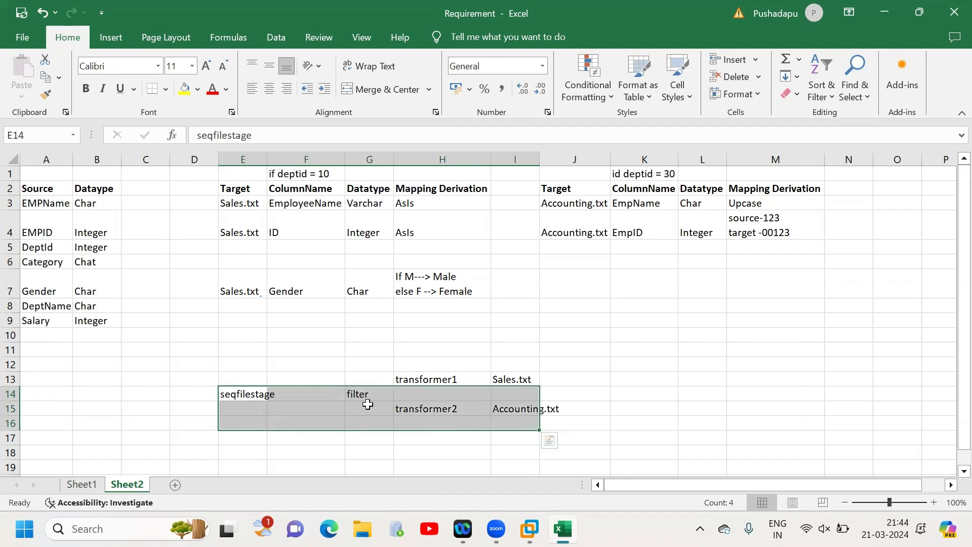
{"action": "left_click", "coordinate": [355, 394]}
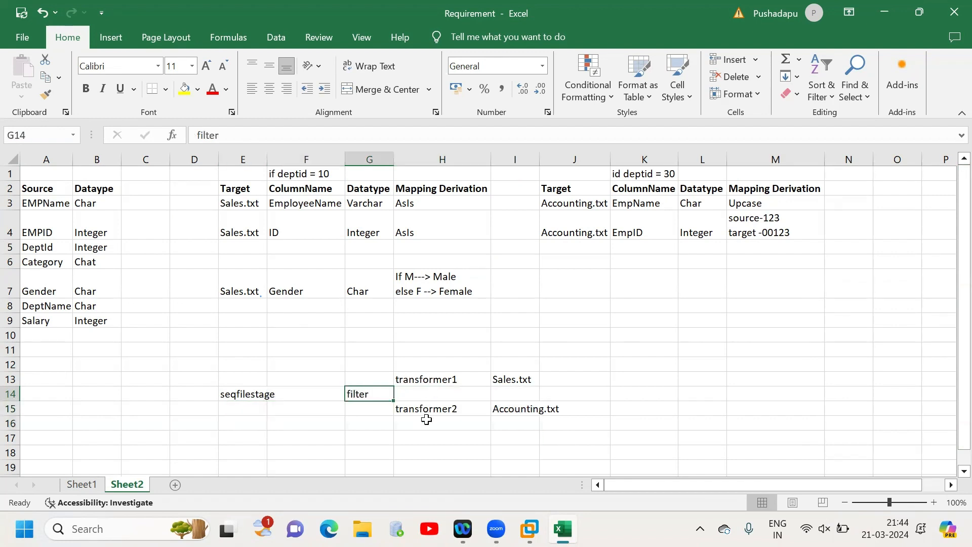
{"action": "key", "text": "Delete"}
{"action": "left_click", "coordinate": [443, 377]}
{"action": "left_click", "coordinate": [447, 410]}
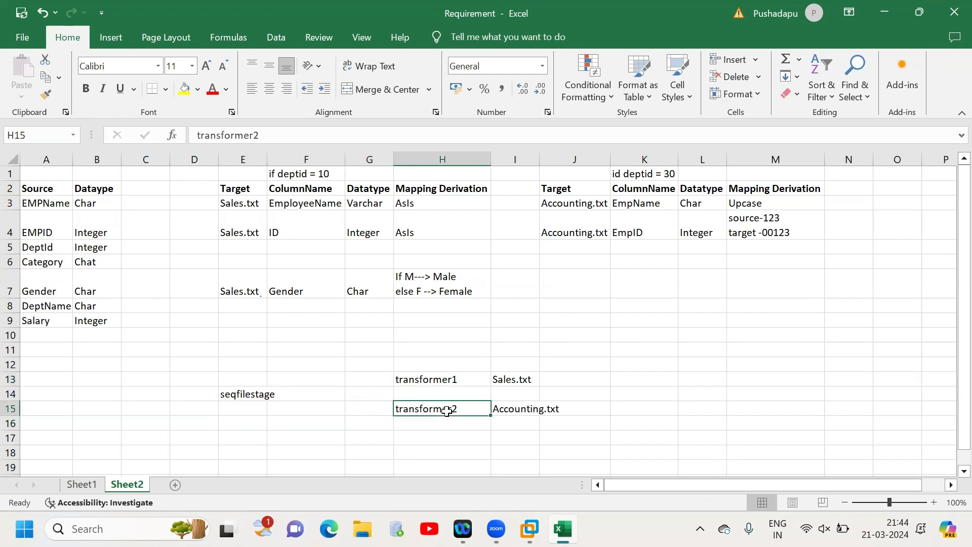
{"action": "left_click", "coordinate": [447, 380]}
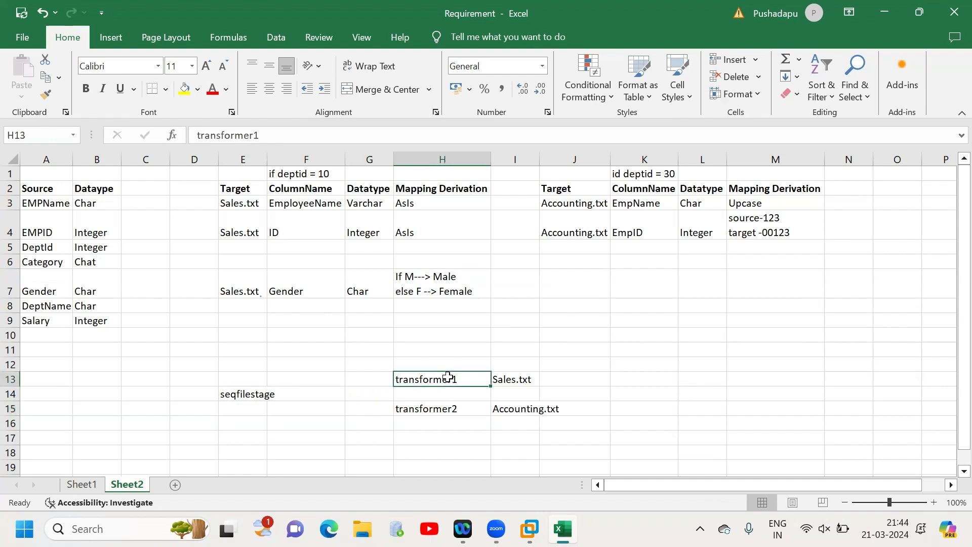
{"action": "left_click", "coordinate": [448, 413]}
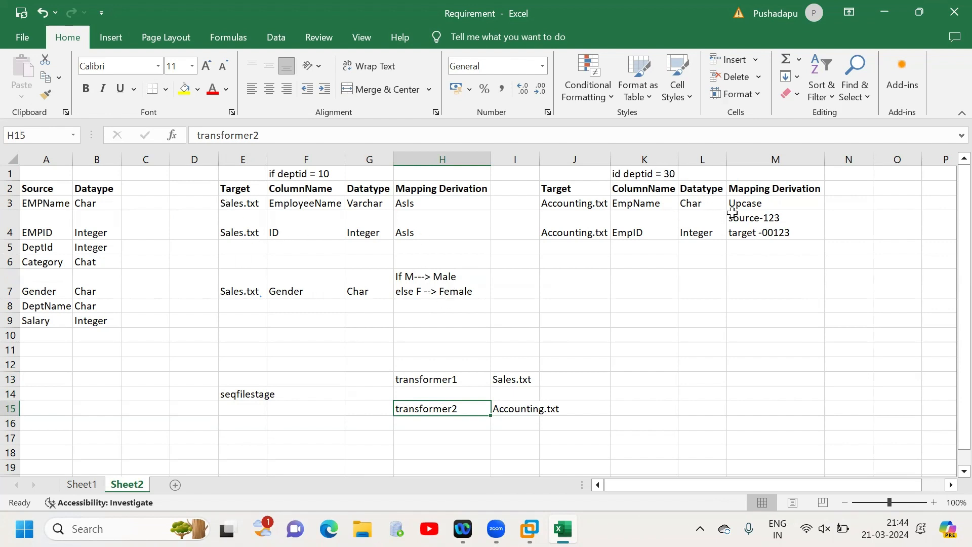
{"action": "left_click", "coordinate": [441, 391]}
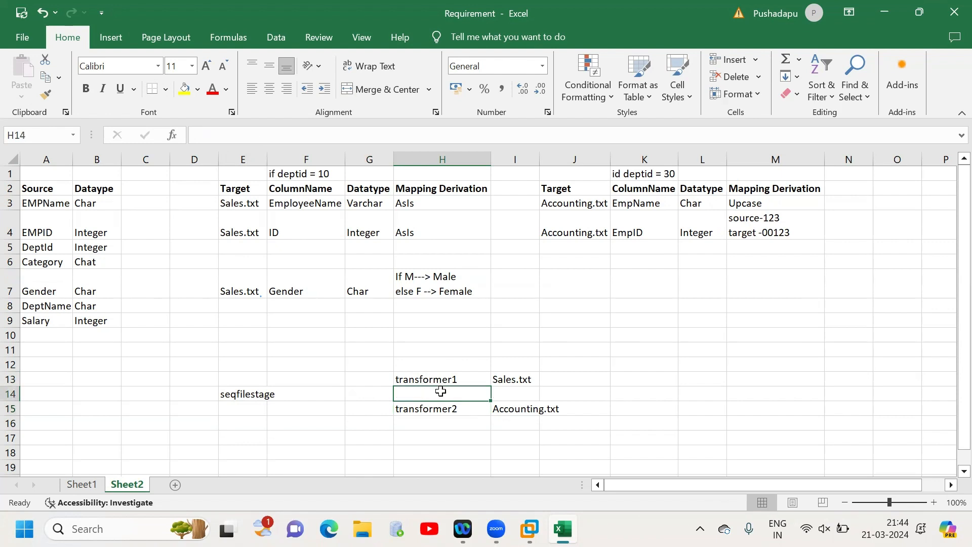
{"action": "left_click", "coordinate": [458, 381]}
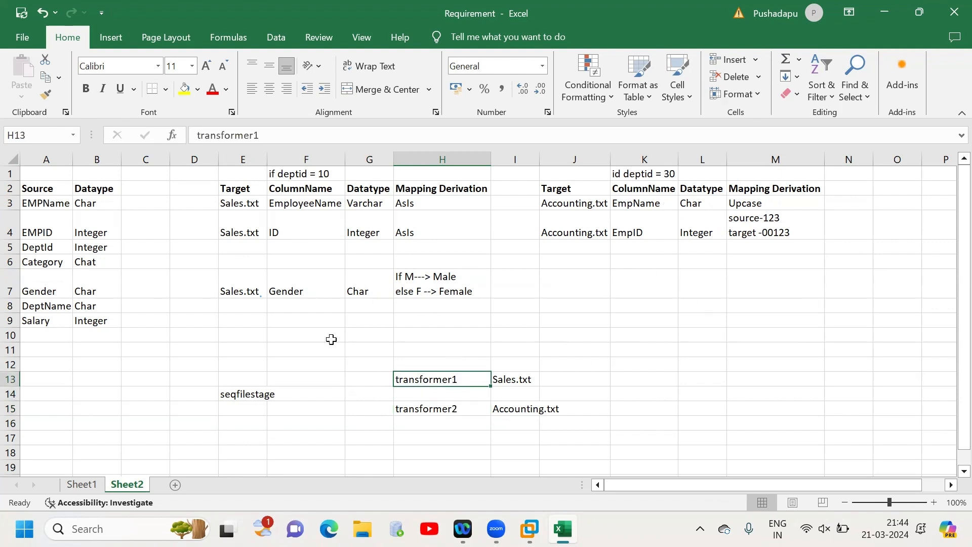
- Delete transformer2 from H15 and move transformer1 from H13 to G14, so one transformer feeds both targets
{"action": "left_click", "coordinate": [449, 408]}
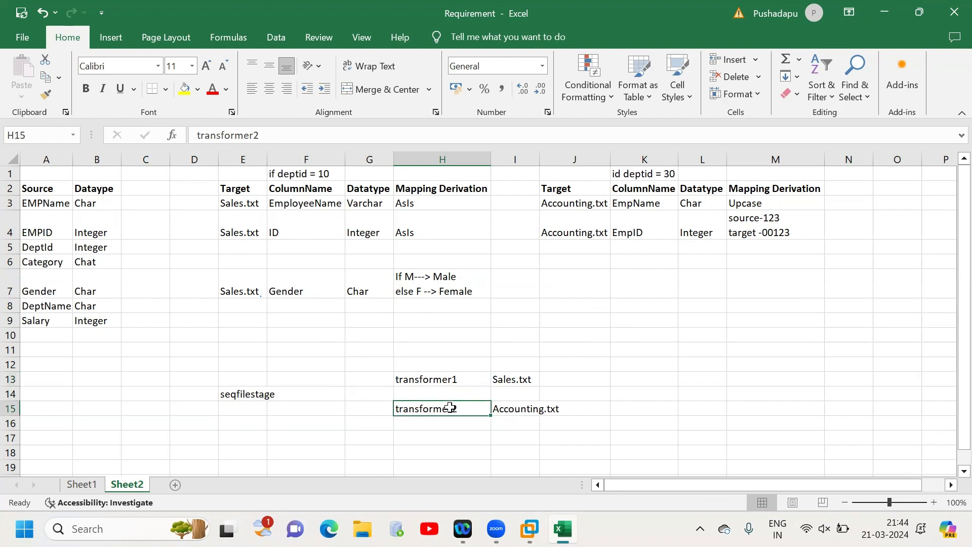
{"action": "key", "text": "Delete"}
{"action": "left_click", "coordinate": [442, 382]}
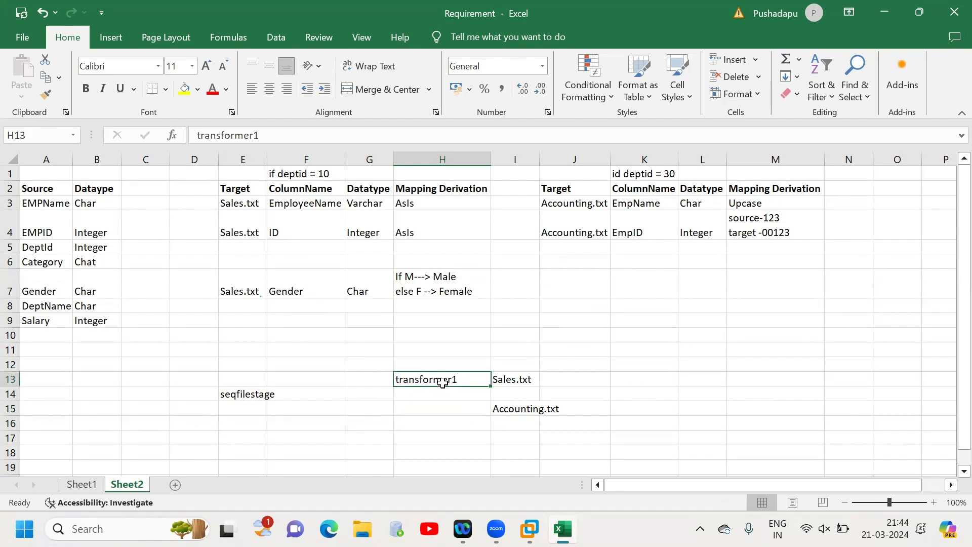
{"action": "key", "text": "ctrl+x"}
{"action": "left_click", "coordinate": [368, 393]}
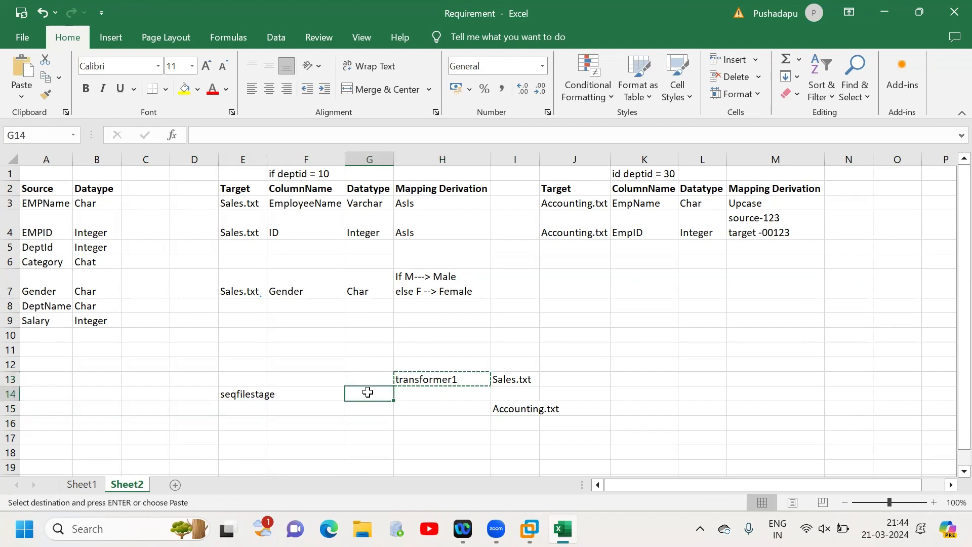
{"action": "key", "text": "Return"}
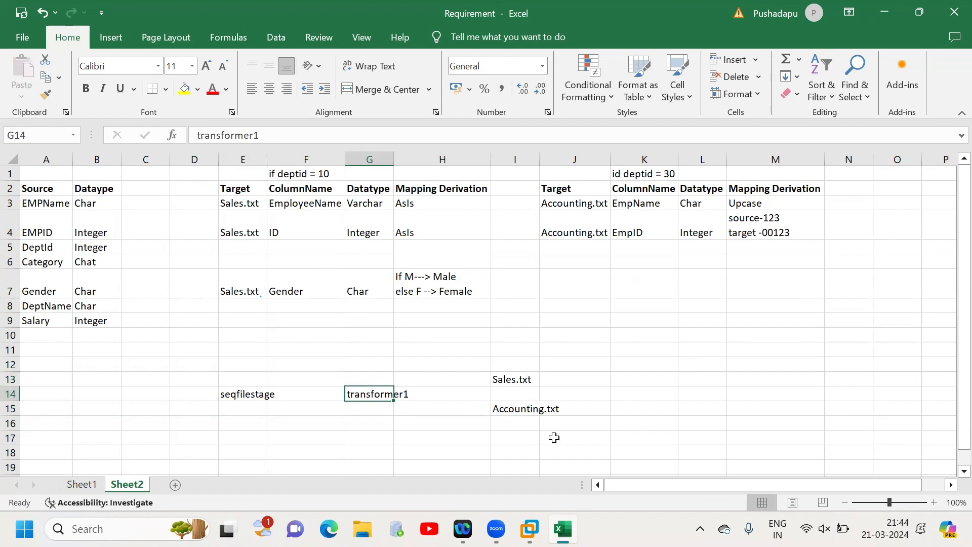
{"action": "left_click_drag", "start_coordinate": [222, 366], "coordinate": [526, 425]}
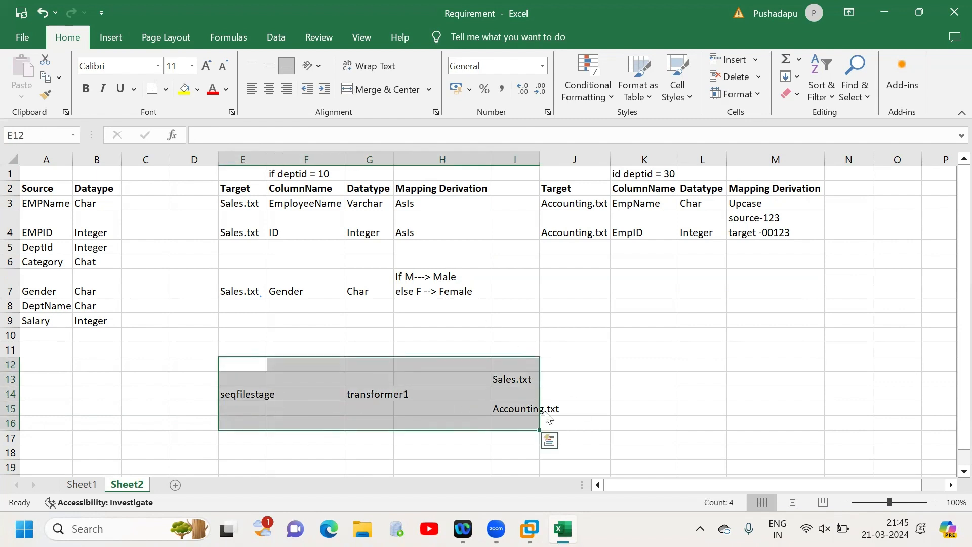
{"action": "left_click", "coordinate": [466, 301]}
{"action": "double_click", "coordinate": [467, 301]}
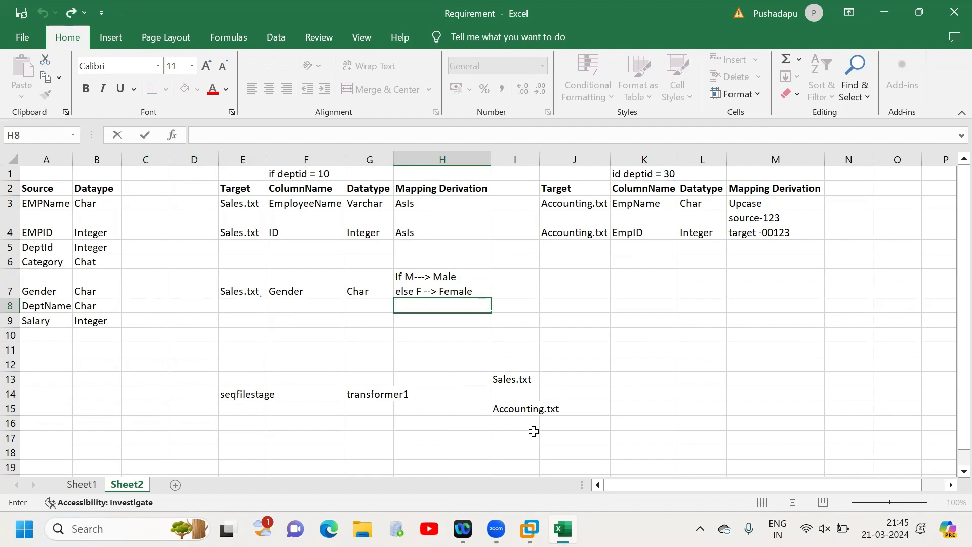
- Switch to DataStage Designer, draw a second output link from Xfm up toward free canvas and move TgtSeq lower
{"action": "left_click", "coordinate": [529, 529]}
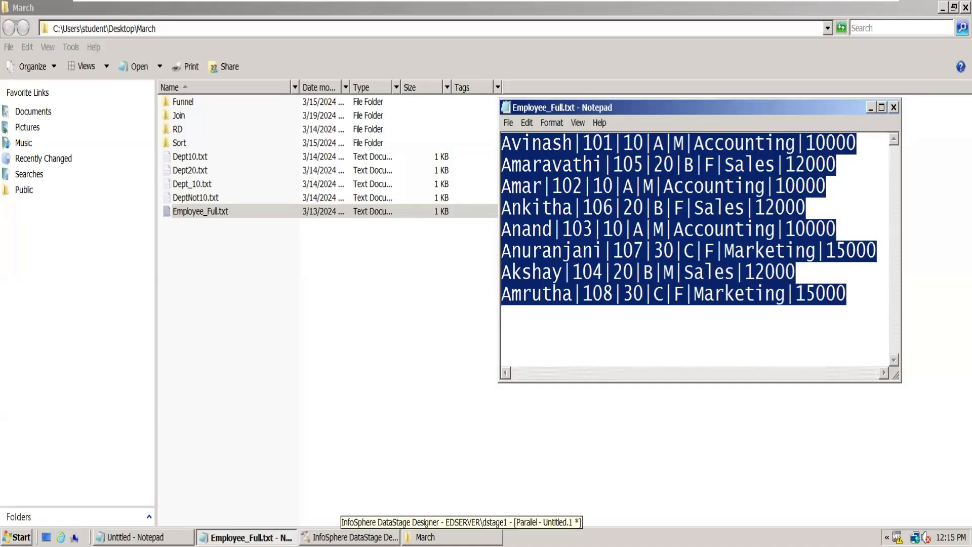
{"action": "left_click", "coordinate": [350, 537]}
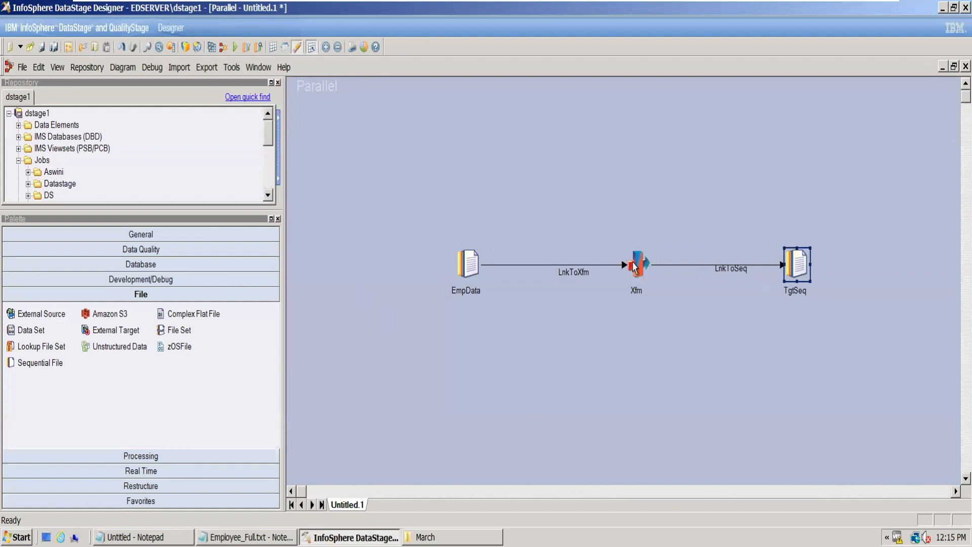
{"action": "left_click_drag", "start_coordinate": [652, 259], "coordinate": [780, 191]}
{"action": "left_click_drag", "start_coordinate": [801, 264], "coordinate": [801, 358]}
- Rename the Xfm link to TgtSeq as LnkToSales and the new unattached output link as LnkToAccounting
{"action": "left_click", "coordinate": [732, 306]}
{"action": "left_click", "coordinate": [731, 306]}
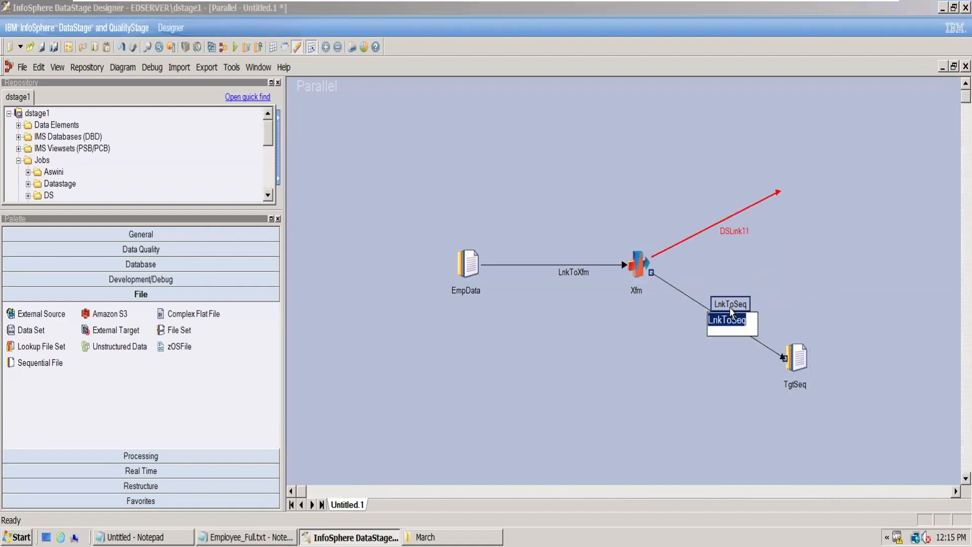
{"action": "type", "text": "Lnk"}
{"action": "left_click", "coordinate": [739, 234]}
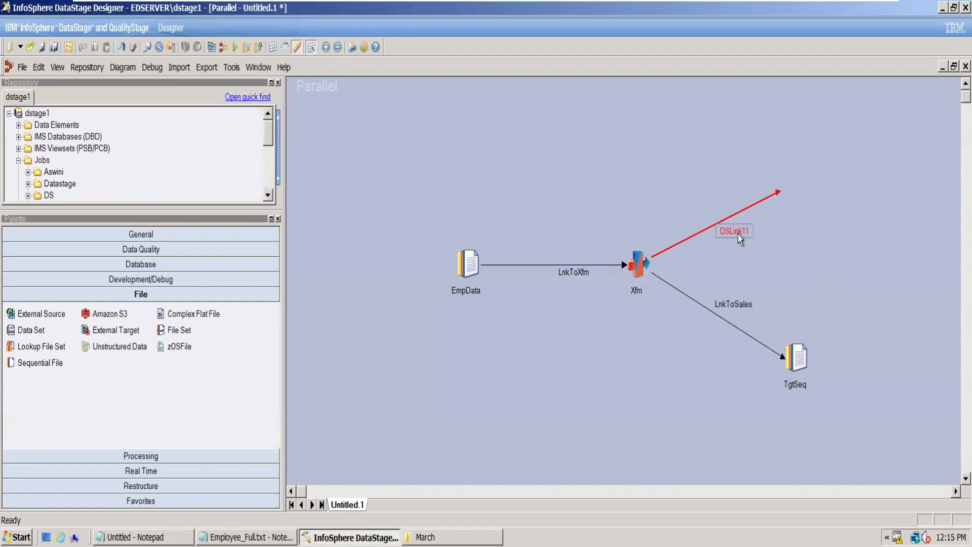
{"action": "left_click", "coordinate": [739, 234]}
{"action": "type", "text": "LnkToA"}
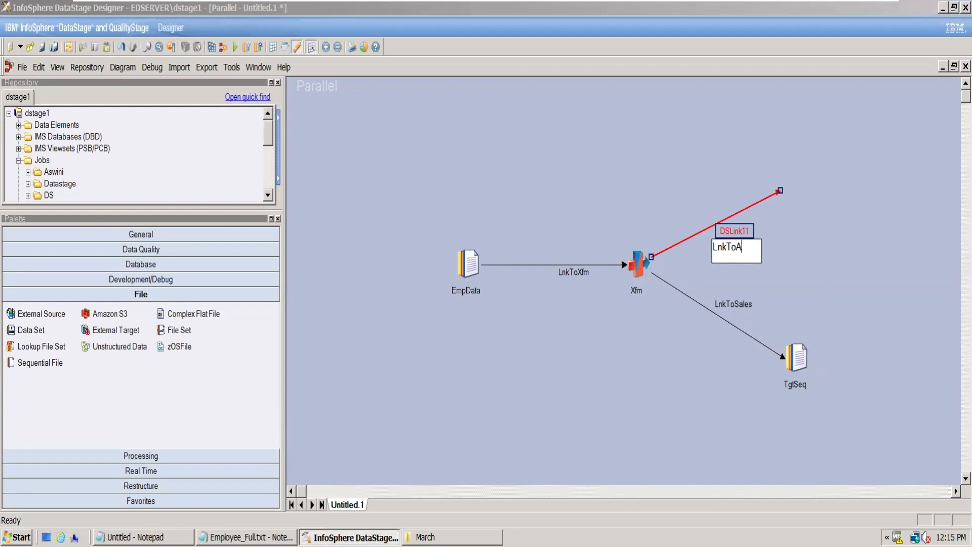
{"action": "type", "text": "ccounting"}
{"action": "left_click", "coordinate": [883, 252]}
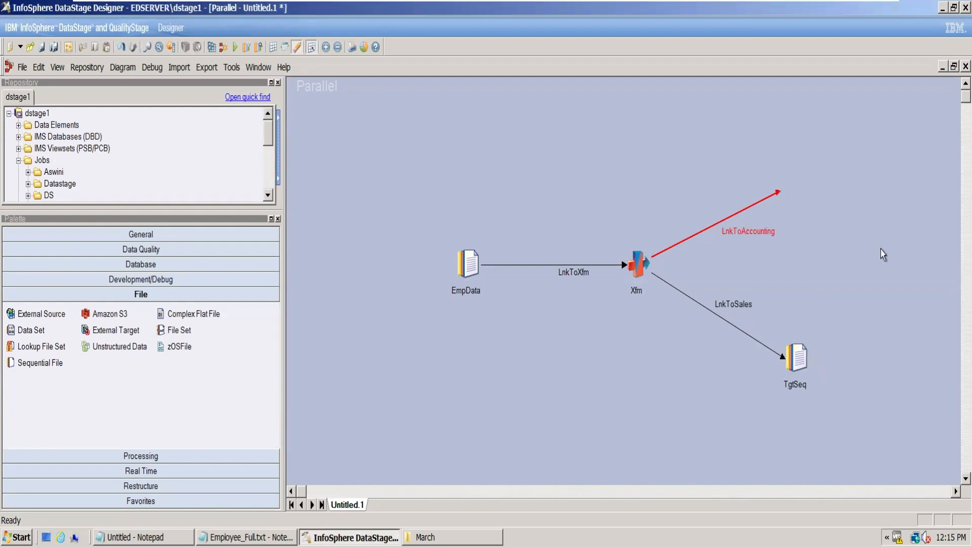
- Duplicate the TgtSeq stage, delete the dangling link copied with it, and attach the copy to the end of LnkToAccounting
{"action": "left_click", "coordinate": [801, 354]}
{"action": "key", "text": "ctrl+c"}
{"action": "key", "text": "ctrl+v"}
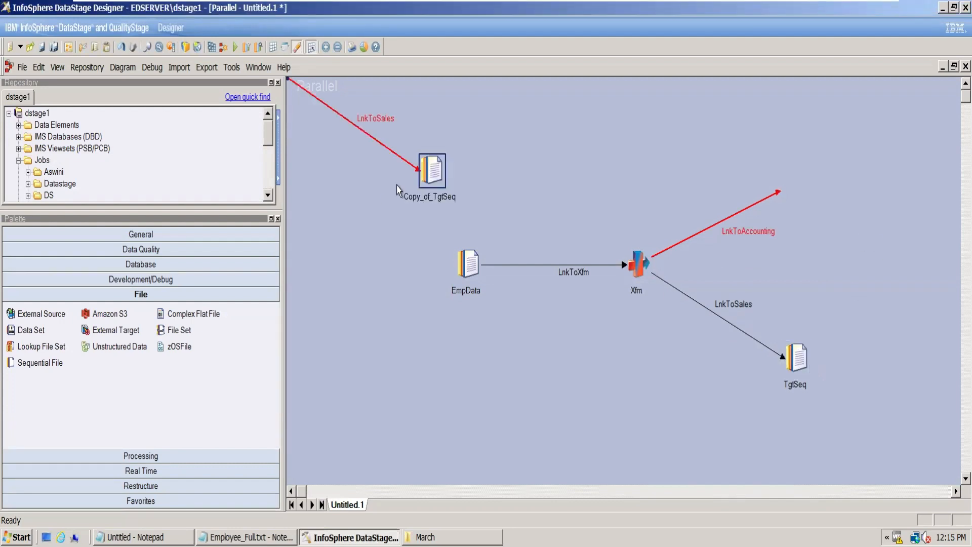
{"action": "left_click", "coordinate": [414, 169]}
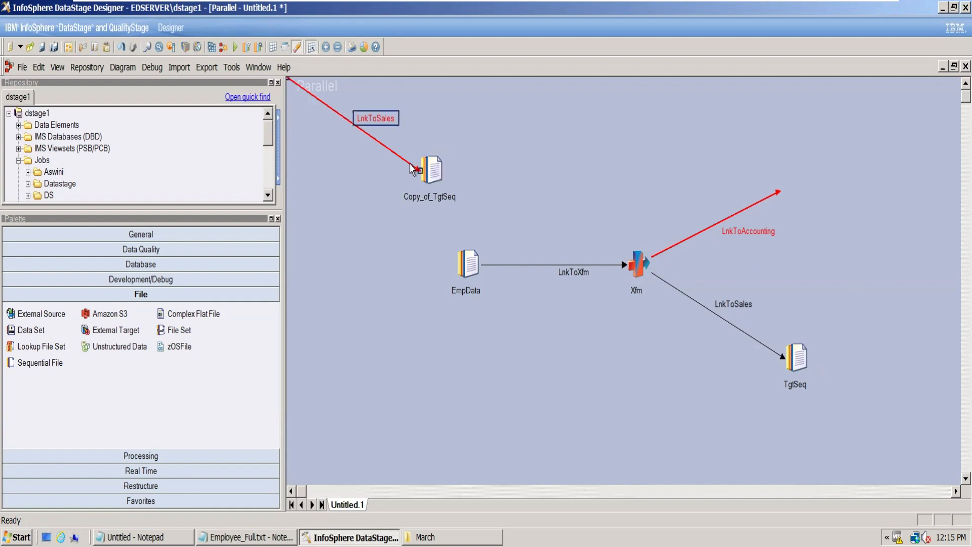
{"action": "key", "text": "Delete"}
{"action": "left_click", "coordinate": [460, 295]}
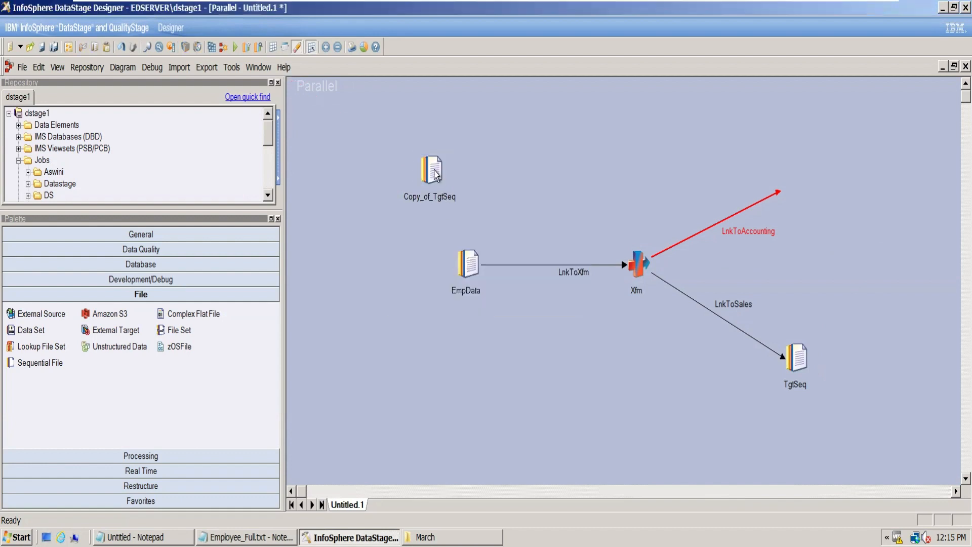
{"action": "mouse_move", "coordinate": [811, 184]}
{"action": "left_mouse_down"}
{"action": "mouse_move", "coordinate": [783, 187]}
{"action": "mouse_move", "coordinate": [801, 188]}
{"action": "left_mouse_up"}
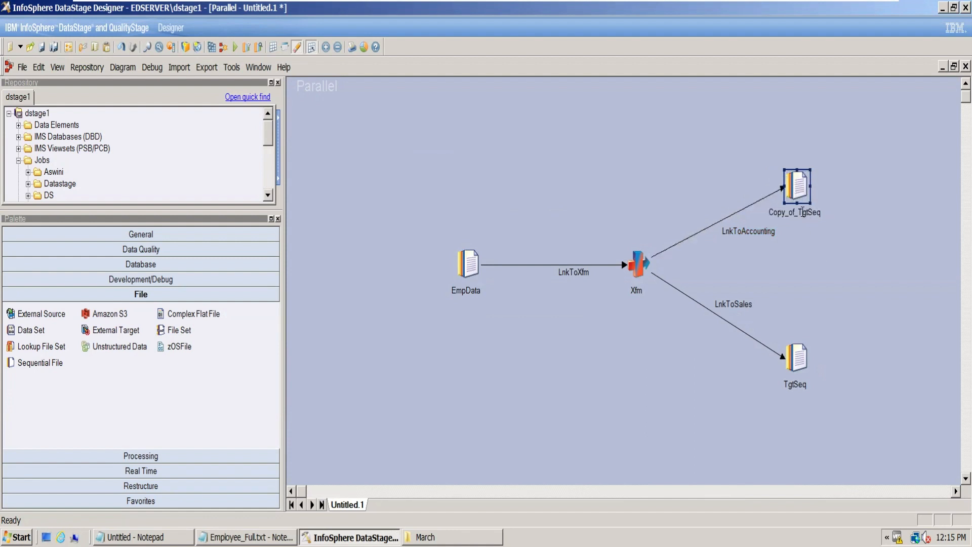
- Rename the duplicated sequential file stage on LnkToAccounting as TgtAccounting
{"action": "left_click", "coordinate": [803, 212]}
{"action": "type", "text": "TgtA"}
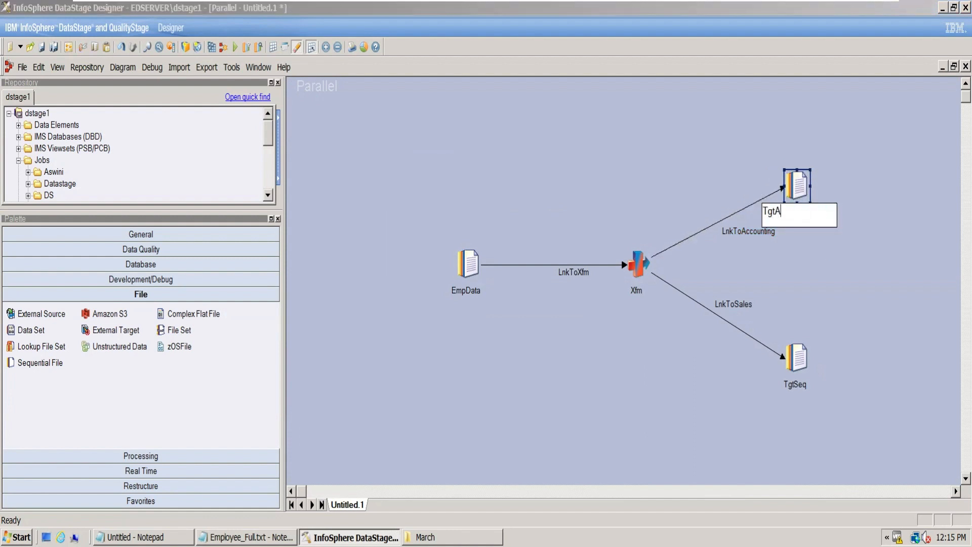
{"action": "type", "text": "ccounting"}
{"action": "key", "text": "Return"}
- Rename the TgtSeq stage on LnkToSales as TgtSales
{"action": "left_click", "coordinate": [798, 385]}
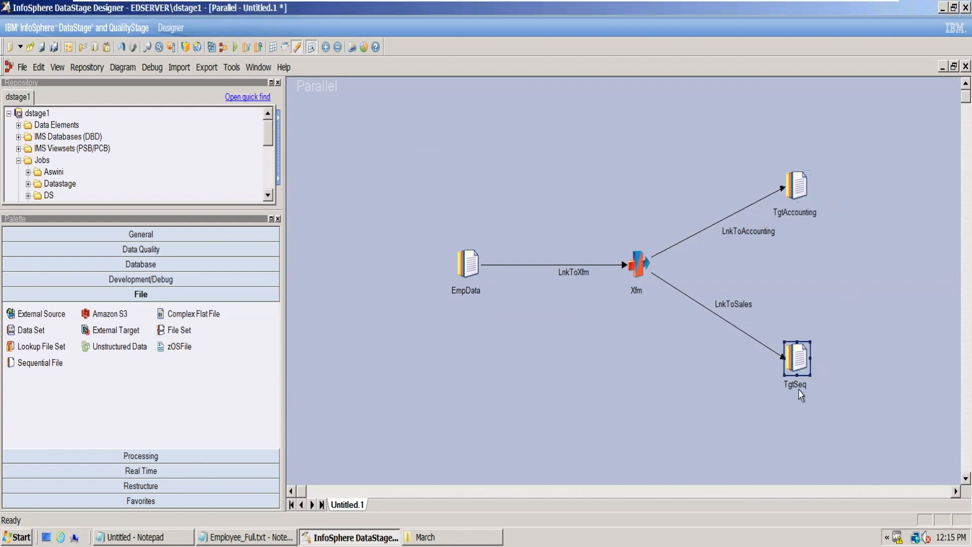
{"action": "left_click", "coordinate": [799, 388]}
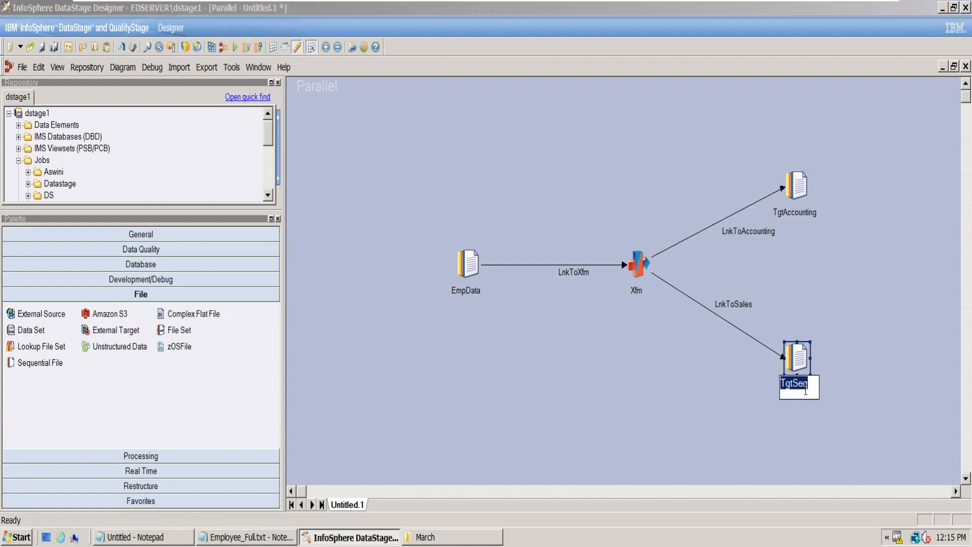
{"action": "left_click", "coordinate": [814, 389]}
{"action": "left_click", "coordinate": [670, 397]}
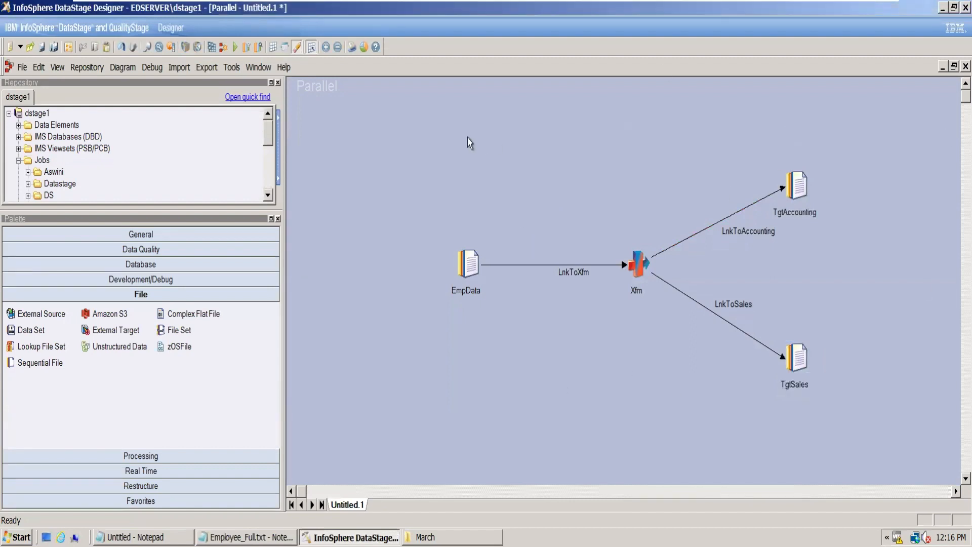
- Add an annotation above EmpData reading "This job reading Empdata and applying tansformation then saving data to sales and acoounting"
{"action": "left_click", "coordinate": [170, 235]}
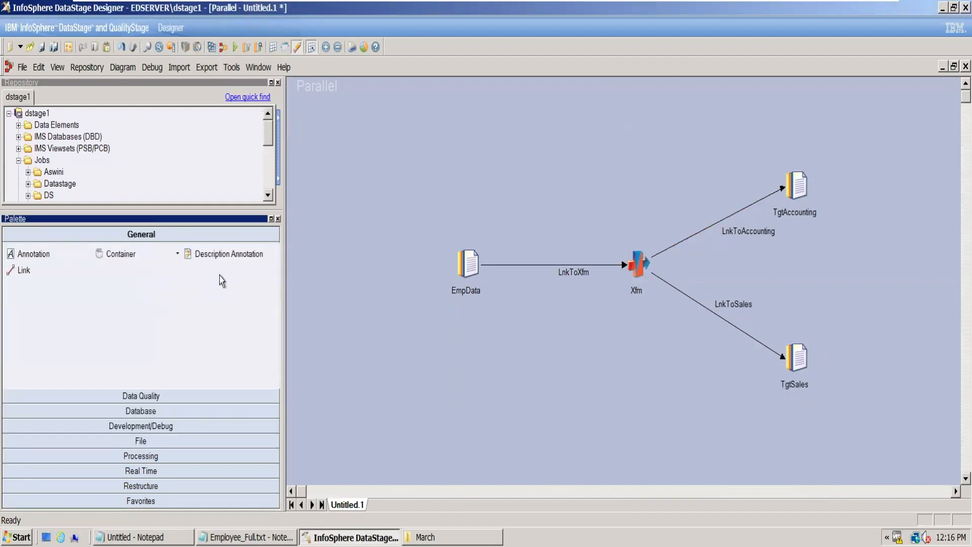
{"action": "left_click_drag", "start_coordinate": [33, 254], "coordinate": [353, 122]}
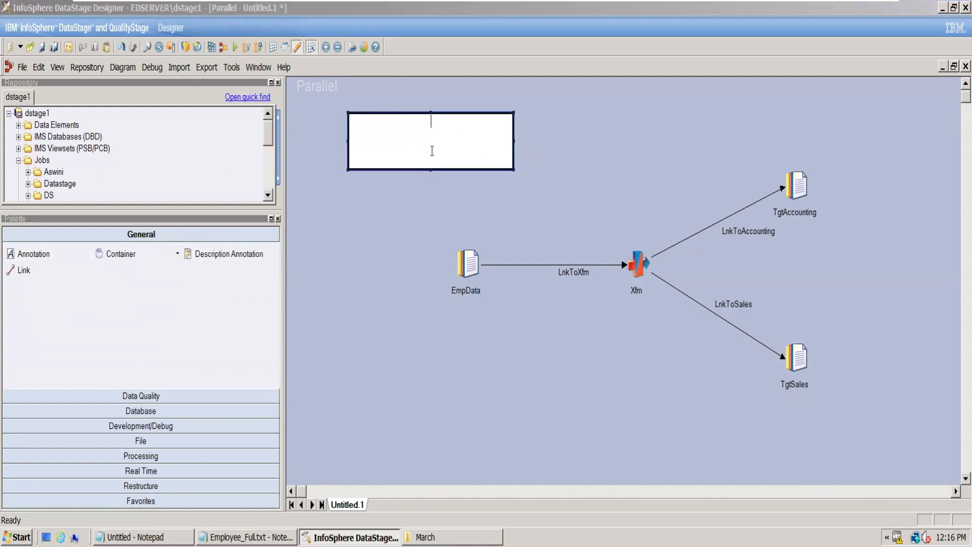
{"action": "type", "text": "This job reading Empdata and ap"}
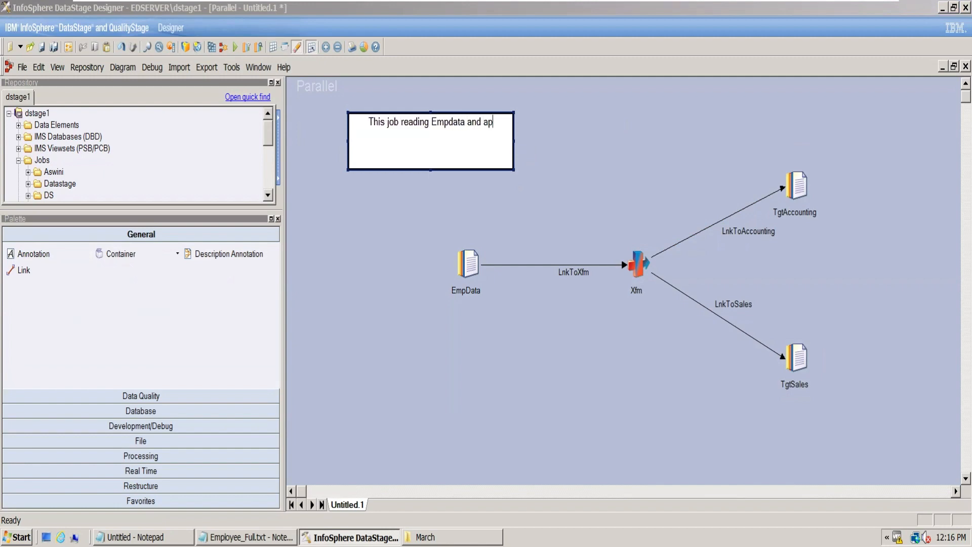
{"action": "type", "text": "plying tans"}
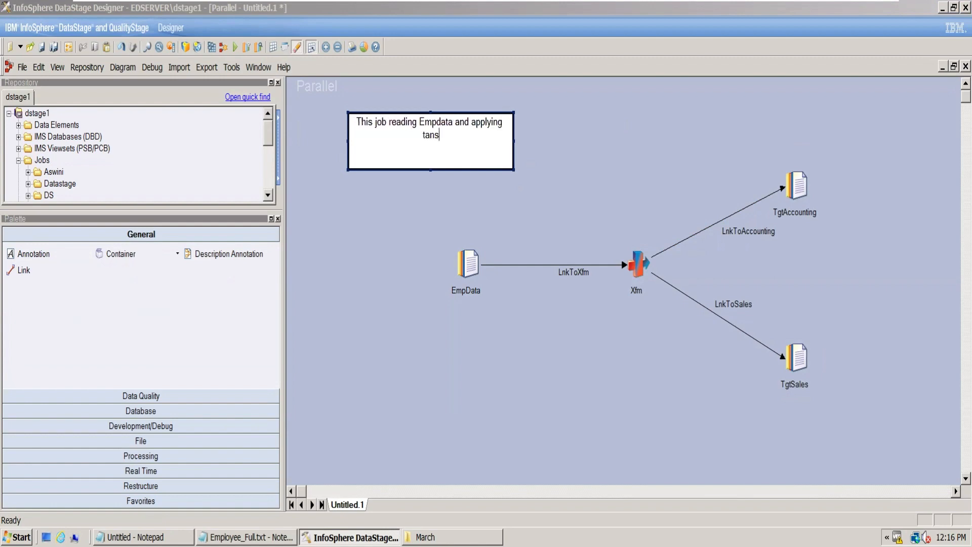
{"action": "type", "text": "formation then saving "}
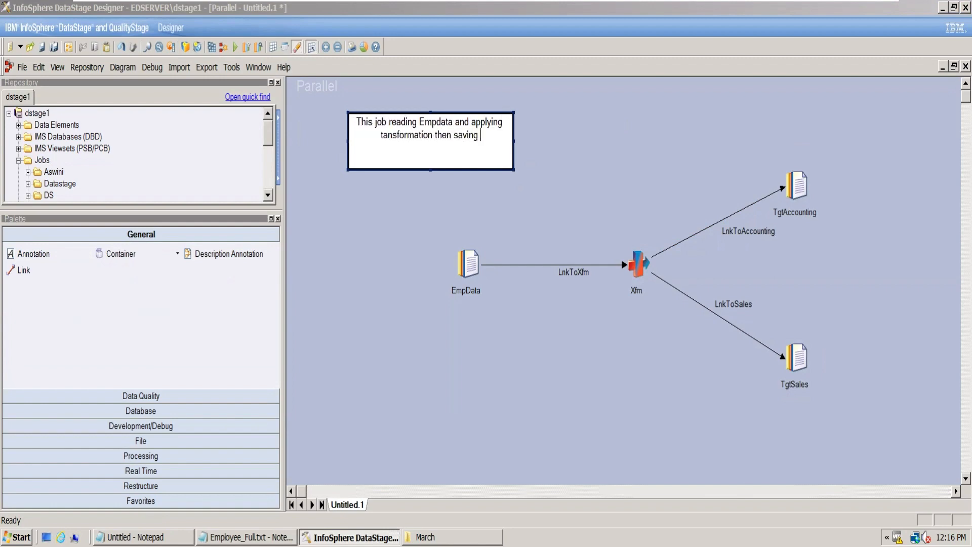
{"action": "type", "text": "data t"}
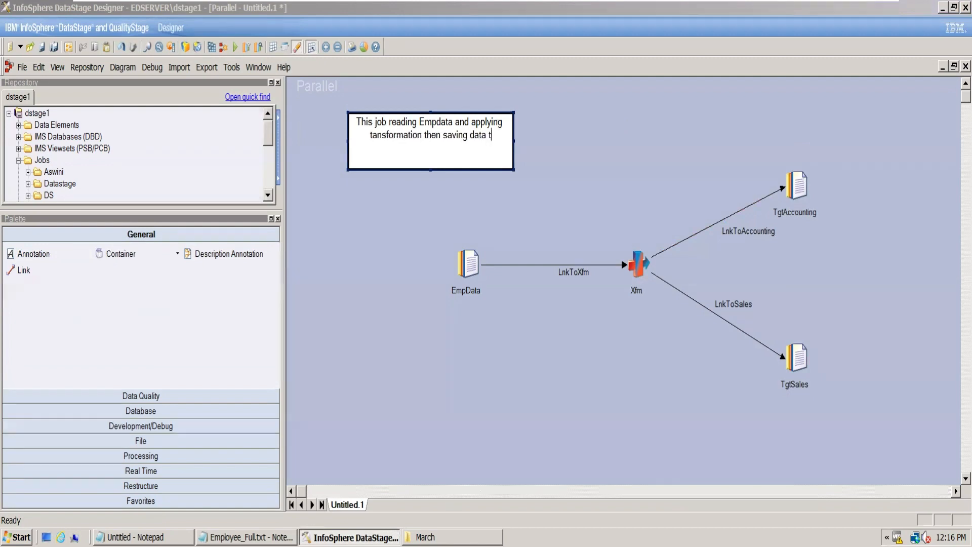
{"action": "type", "text": "o sales and ac"}
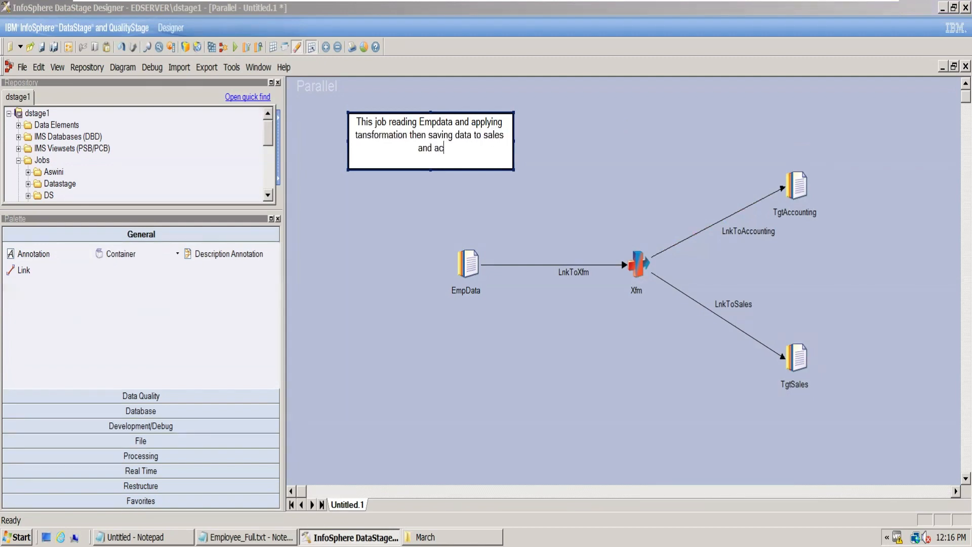
{"action": "type", "text": "oounting"}
{"action": "left_click", "coordinate": [432, 151]}
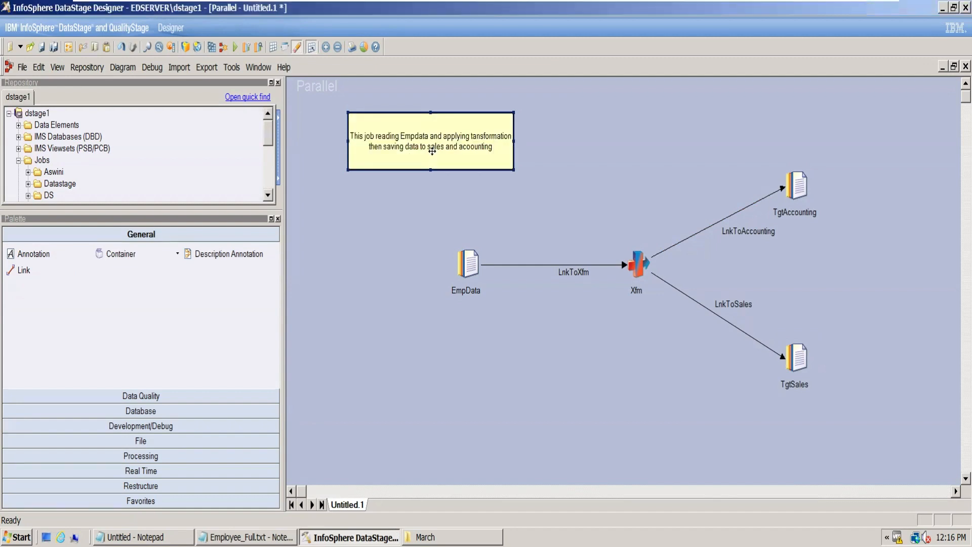
- Append a blank line and the lines Developer and Date to the annotation text
{"action": "double_click", "coordinate": [498, 145]}
{"action": "left_click", "coordinate": [483, 165]}
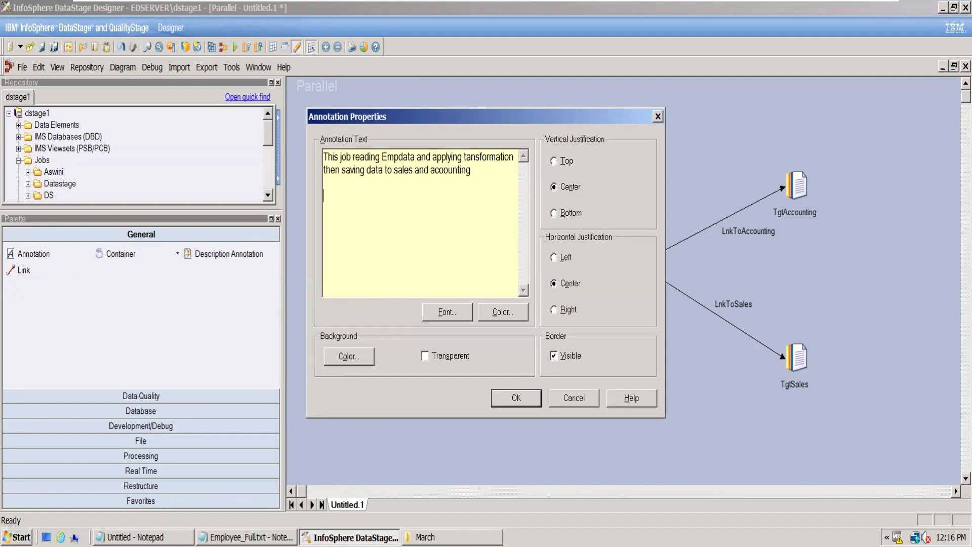
{"action": "type", "text": "Developer"}
{"action": "left_click", "coordinate": [517, 397]}
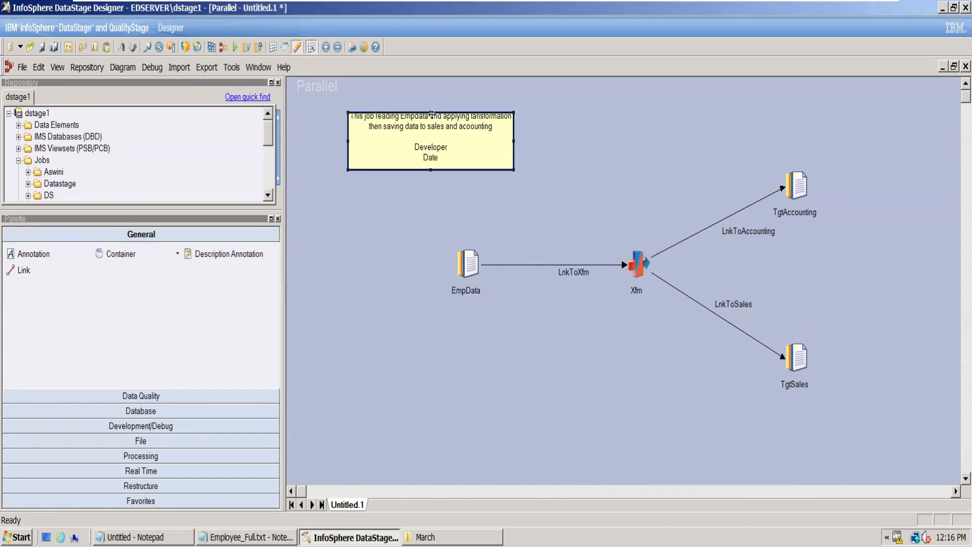
- Make the annotation taller to fit its text and move it into the upper-left corner of the job canvas
{"action": "left_click_drag", "start_coordinate": [430, 112], "coordinate": [430, 98]}
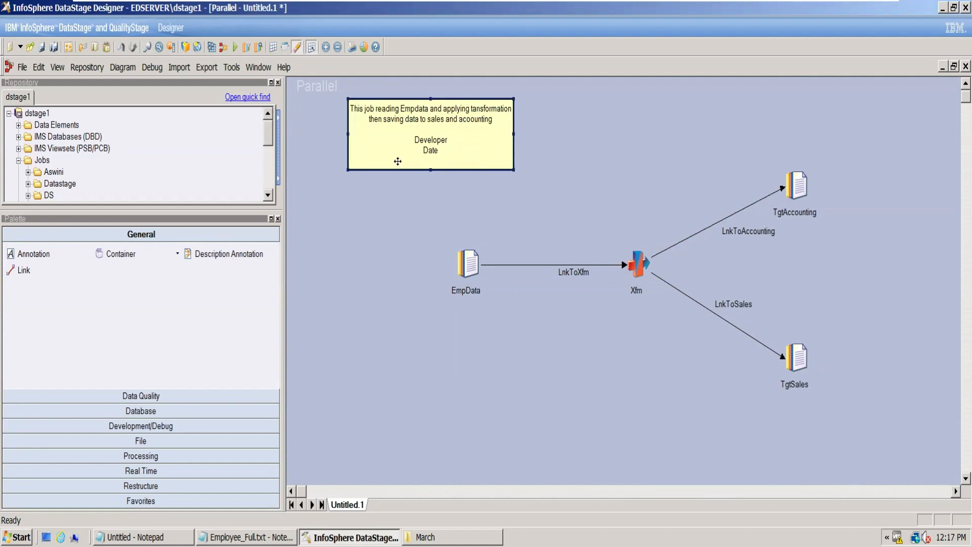
{"action": "left_click_drag", "start_coordinate": [485, 161], "coordinate": [440, 143]}
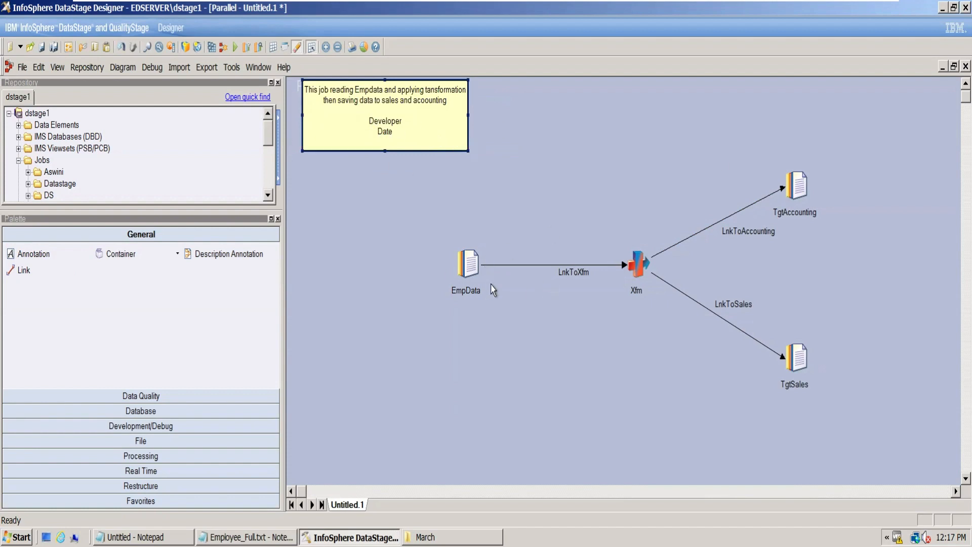
{"action": "left_click", "coordinate": [470, 264]}
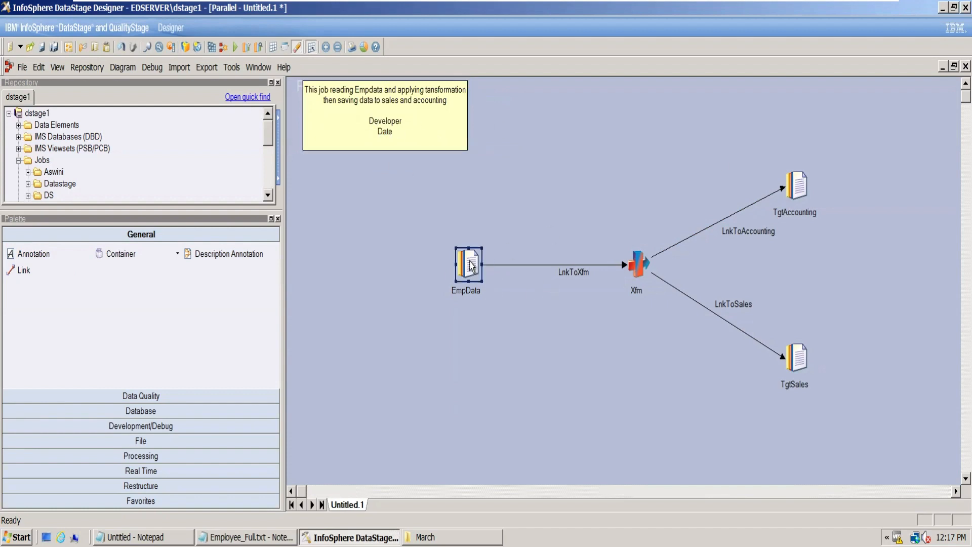
- Open the Xfm transformer stage and delete its stage variable StageVar
{"action": "double_click", "coordinate": [640, 263]}
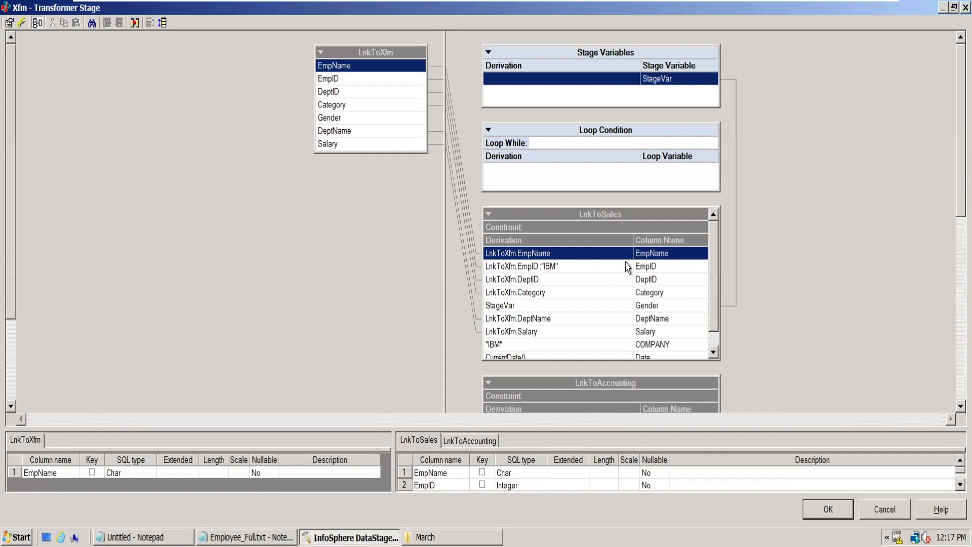
{"action": "left_click", "coordinate": [673, 82]}
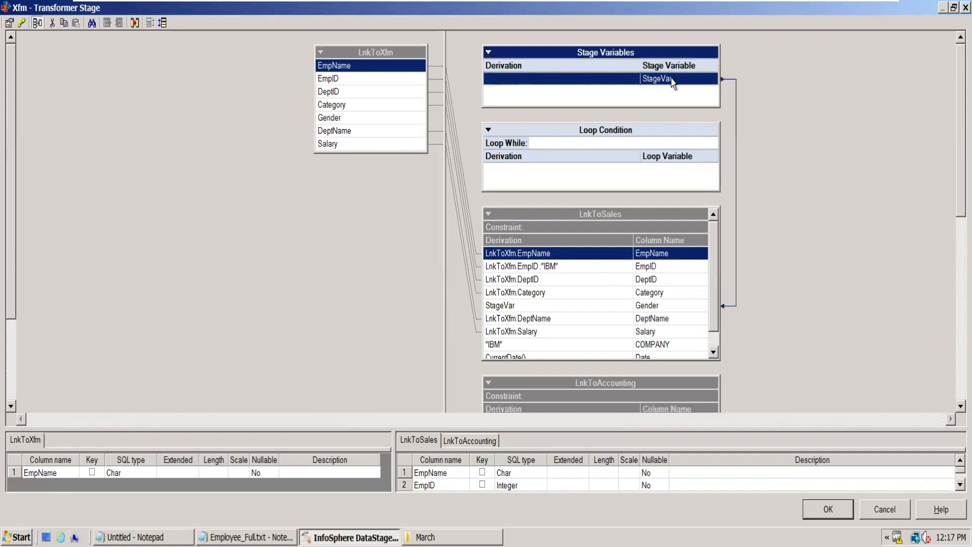
{"action": "key", "text": "Delete"}
{"action": "left_click", "coordinate": [404, 314]}
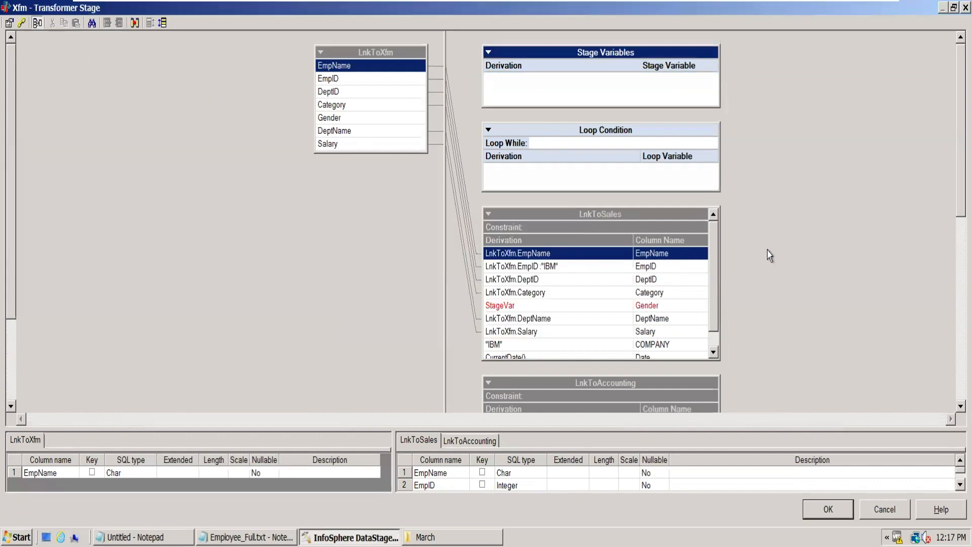
{"action": "left_click", "coordinate": [714, 353]}
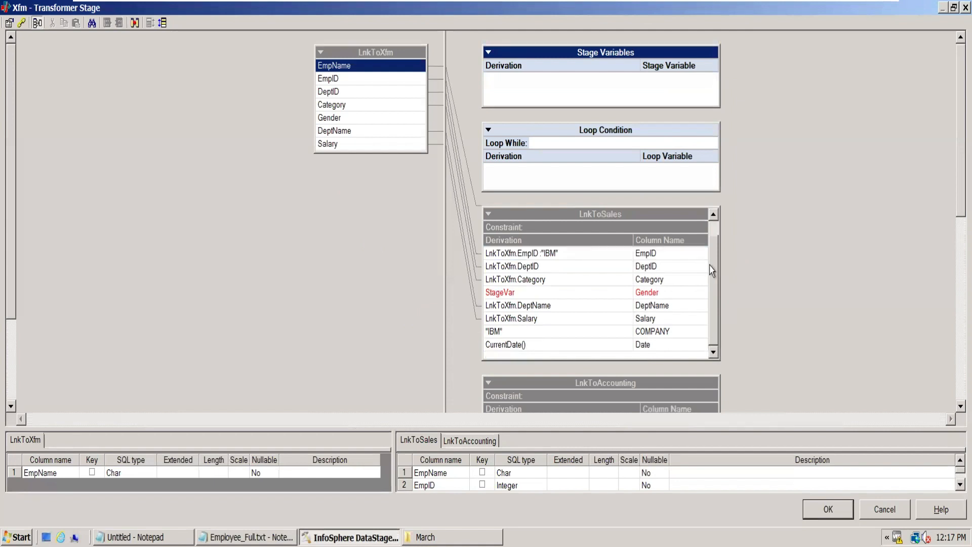
{"action": "left_click_drag", "start_coordinate": [948, 212], "coordinate": [947, 314]}
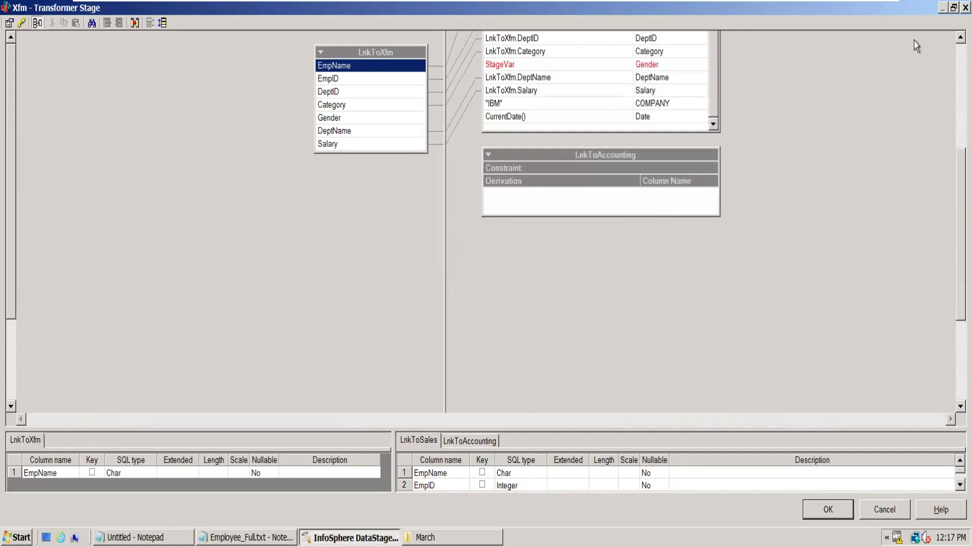
- Delete all the output columns from the LnkToSales link, including EmpName
{"action": "left_click", "coordinate": [946, 65]}
{"action": "left_click", "coordinate": [666, 217]}
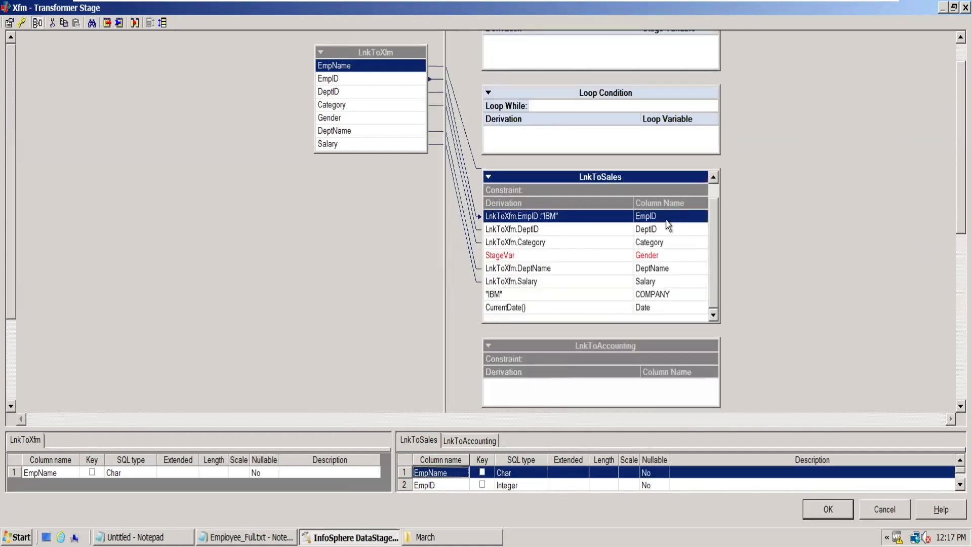
{"action": "left_click", "coordinate": [667, 313], "text": "shift"}
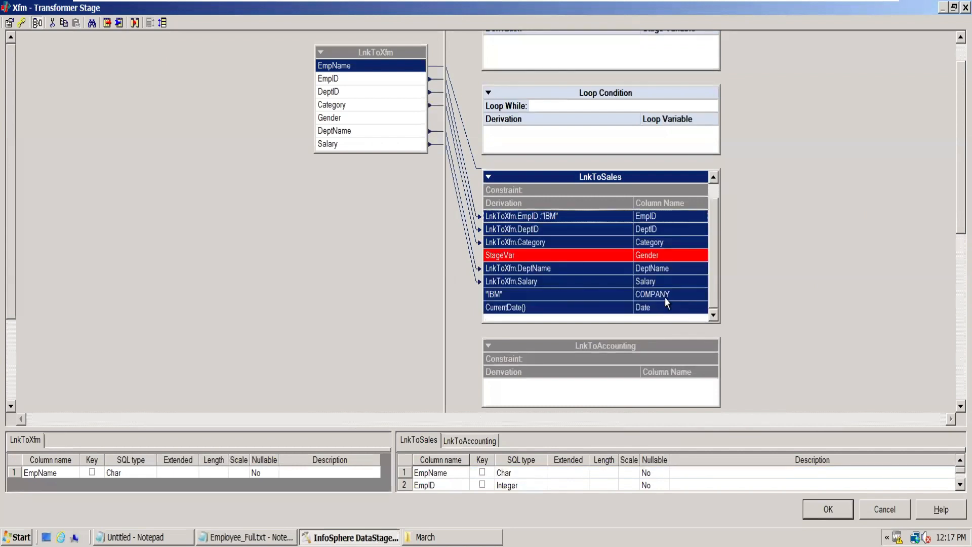
{"action": "left_click", "coordinate": [759, 278]}
{"action": "left_click", "coordinate": [664, 221]}
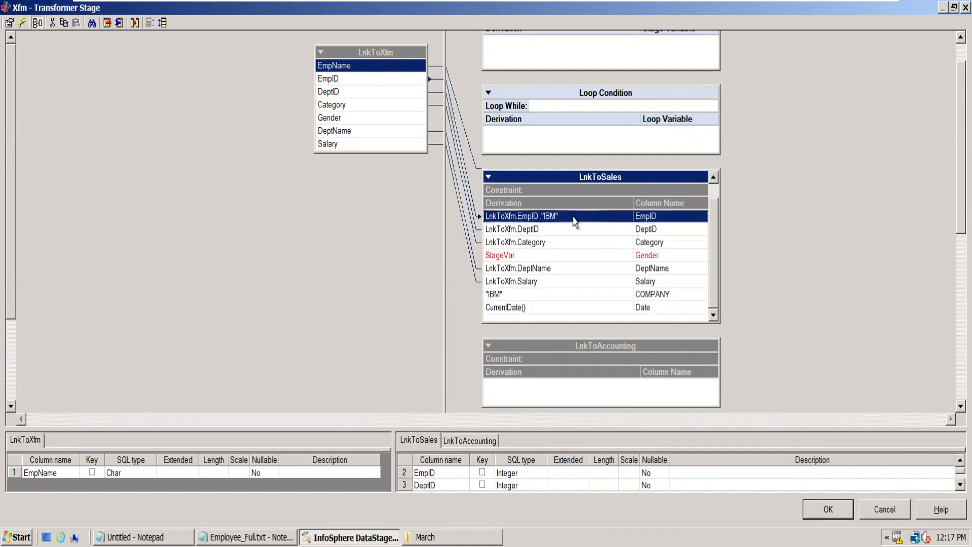
{"action": "left_click", "coordinate": [665, 310], "text": "shift"}
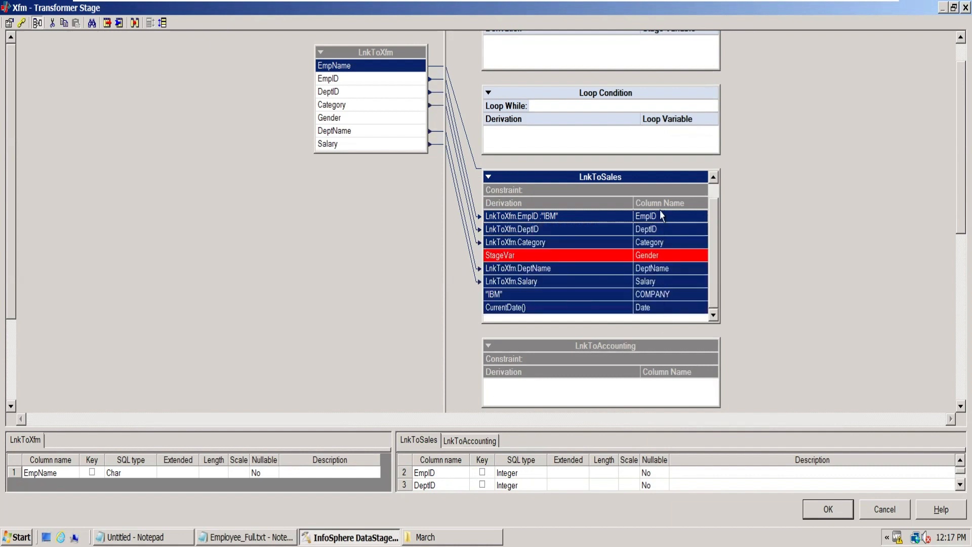
{"action": "key", "text": "Delete"}
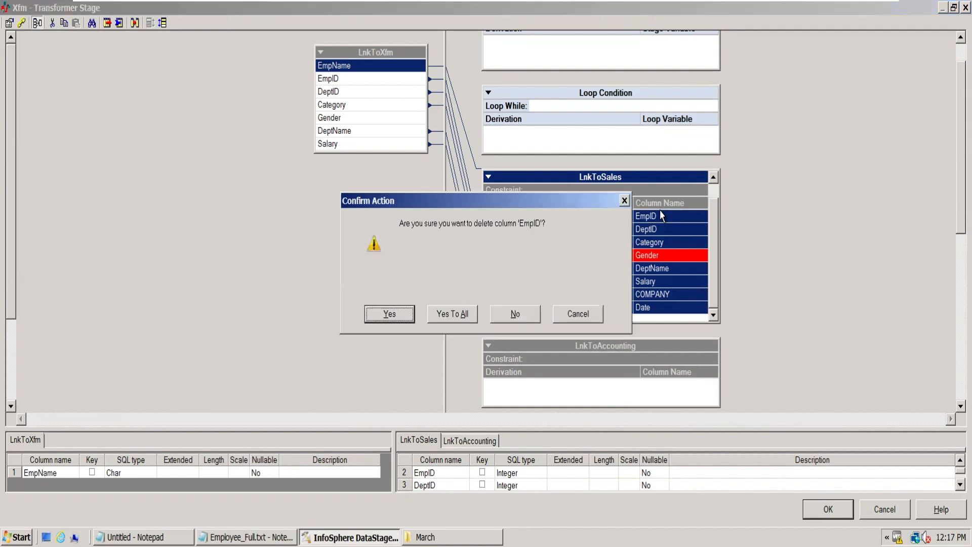
{"action": "left_click", "coordinate": [391, 314]}
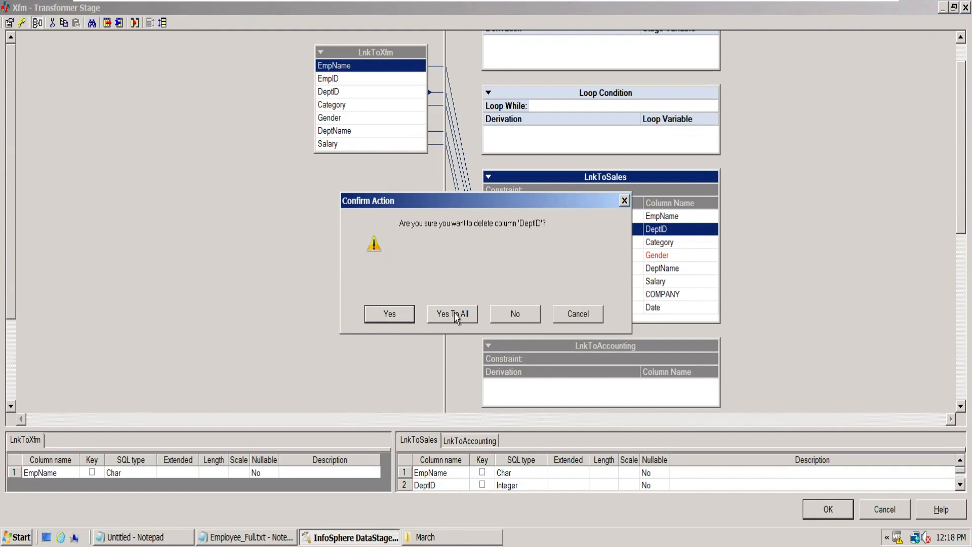
{"action": "left_click", "coordinate": [401, 316]}
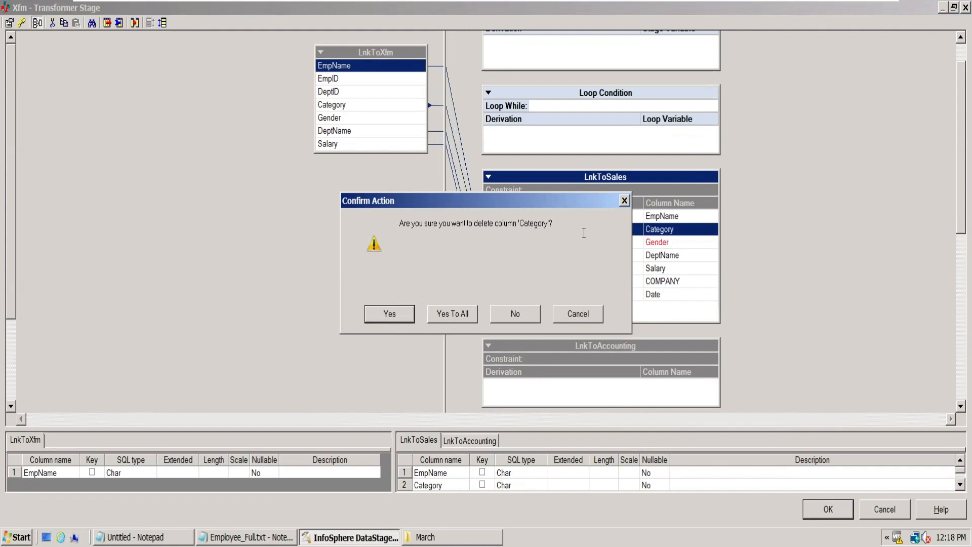
{"action": "left_click", "coordinate": [449, 316]}
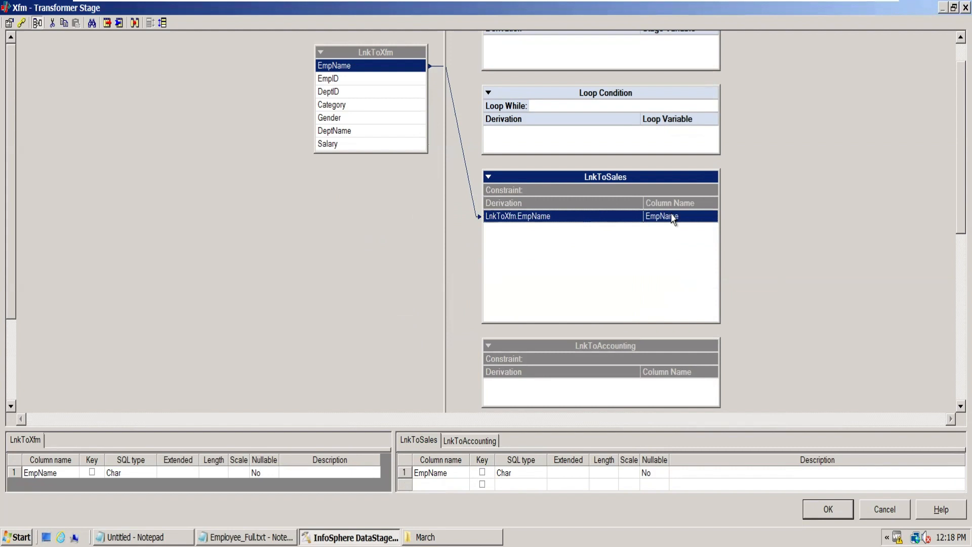
{"action": "key", "text": "Delete"}
{"action": "left_click", "coordinate": [463, 318]}
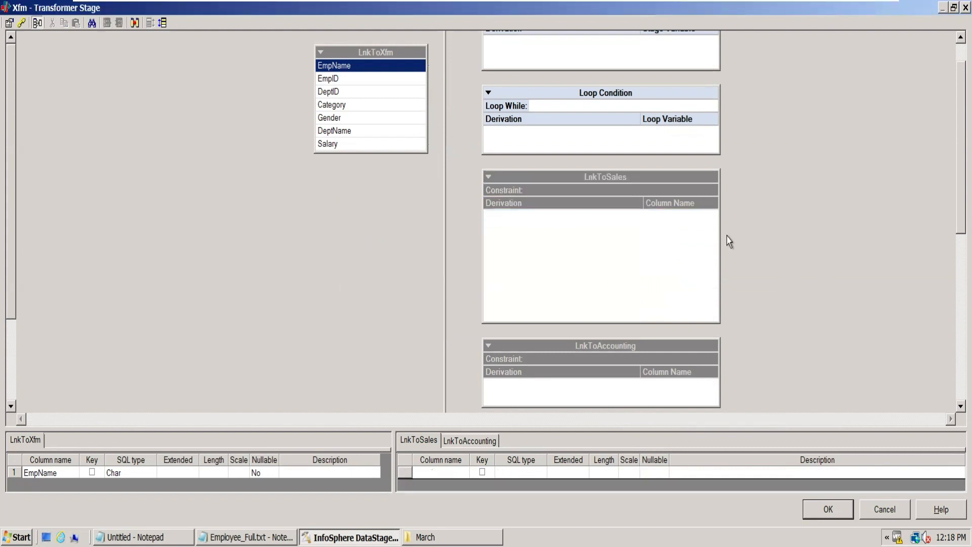
- Check the Sales condition in the Requirement workbook in Excel and set the LnkToSales constraint to LnkToXfm.DeptID = "10"
{"action": "left_click", "coordinate": [633, 181]}
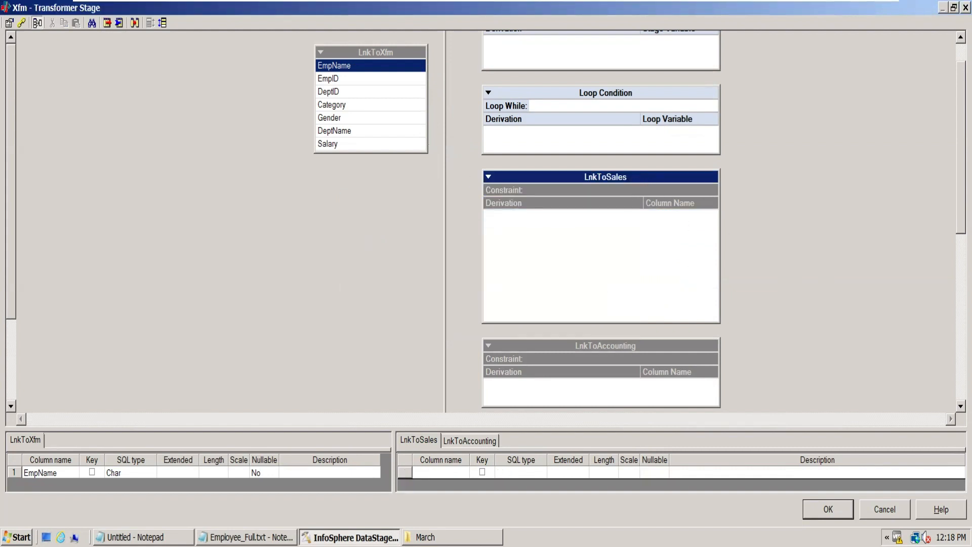
{"action": "left_click", "coordinate": [865, 11]}
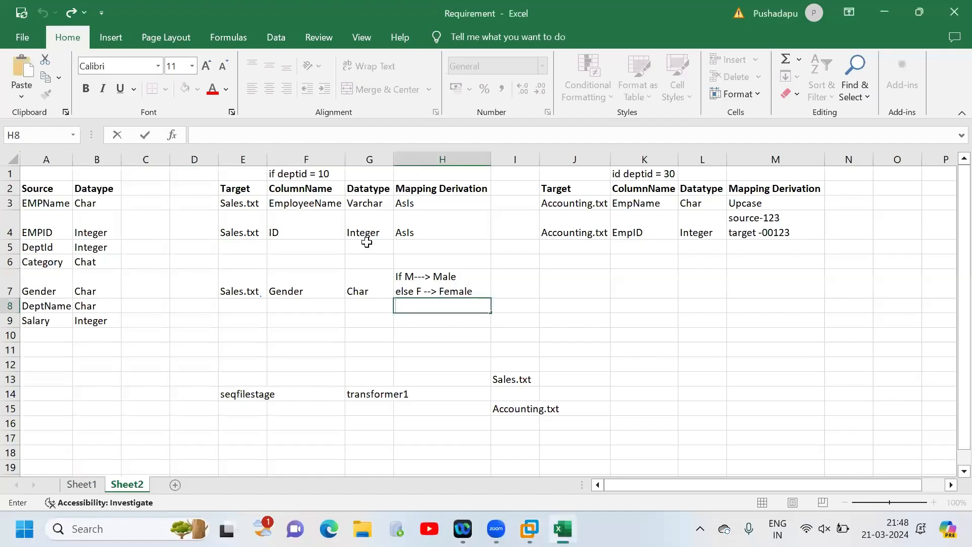
{"action": "left_click", "coordinate": [314, 174]}
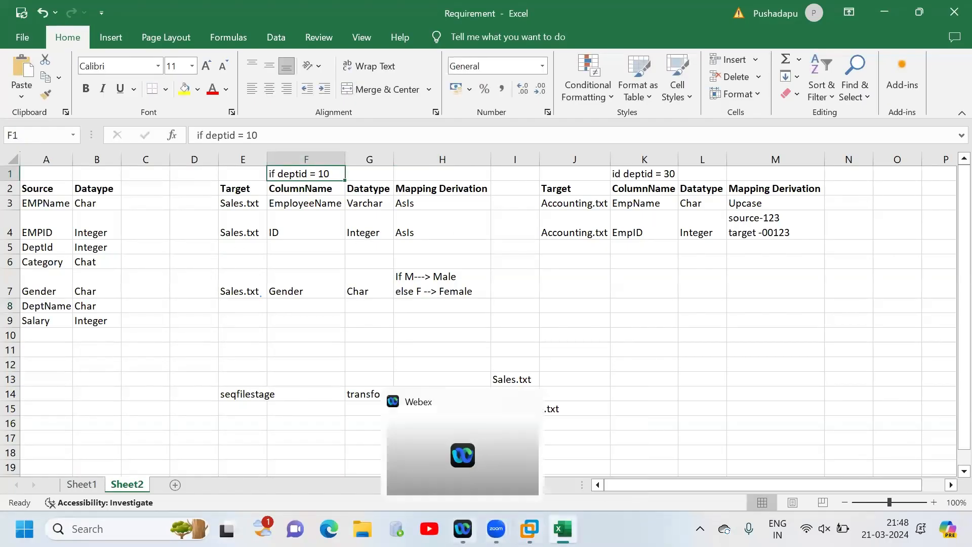
{"action": "left_click", "coordinate": [529, 528]}
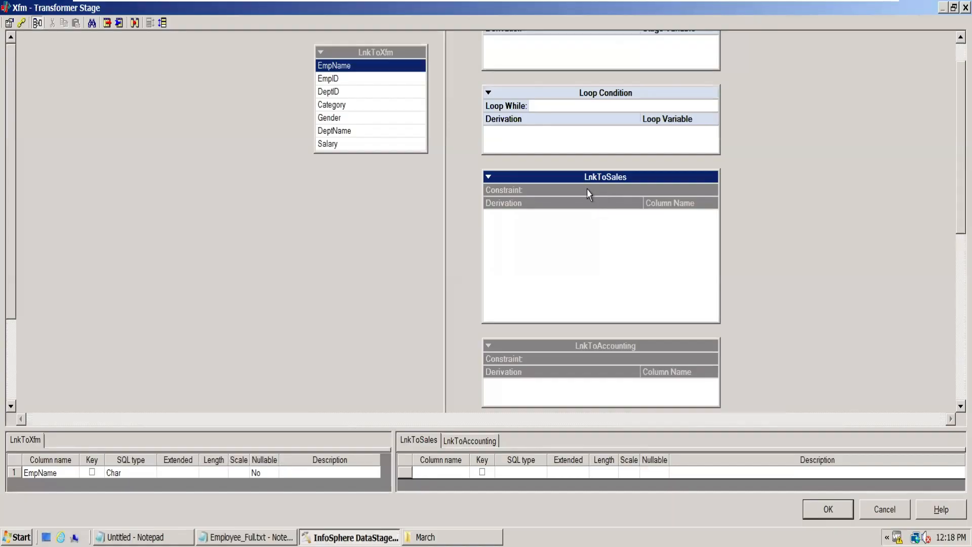
{"action": "double_click", "coordinate": [589, 191]}
{"action": "double_click", "coordinate": [401, 221]}
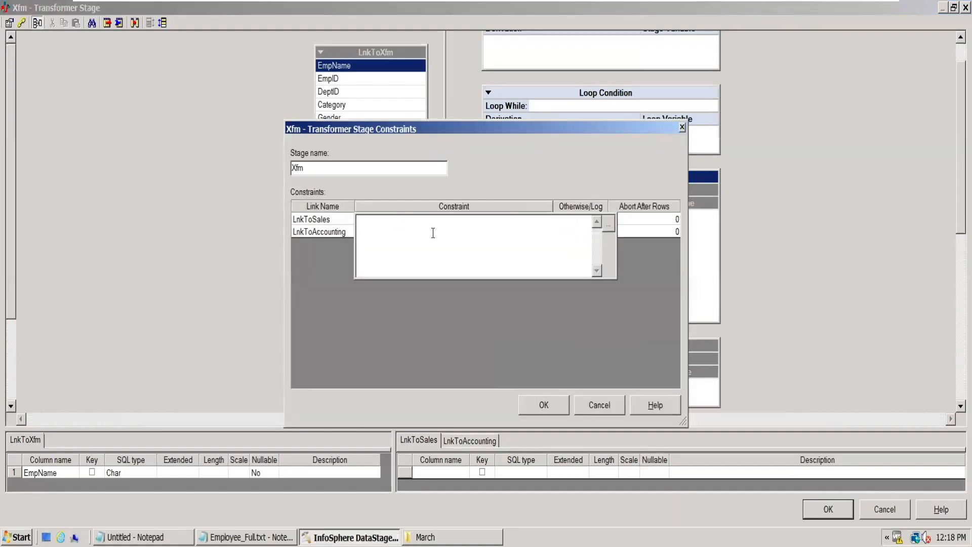
{"action": "left_click", "coordinate": [608, 224]}
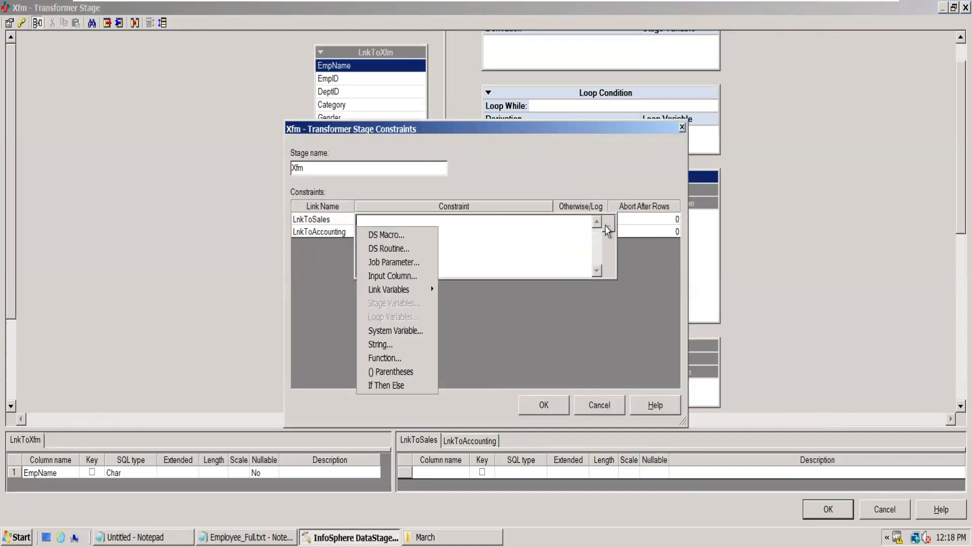
{"action": "left_click", "coordinate": [400, 276]}
{"action": "left_click", "coordinate": [404, 257]}
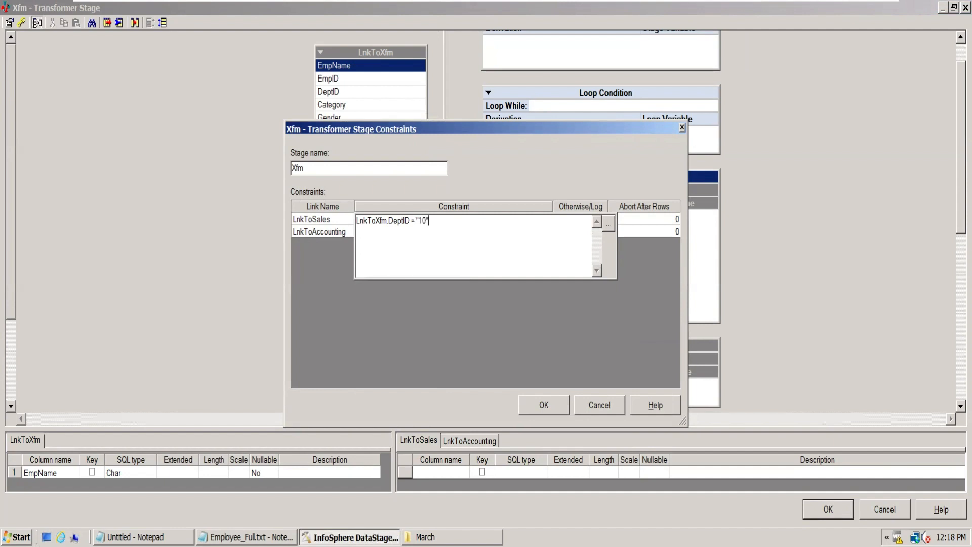
{"action": "left_click", "coordinate": [321, 233]}
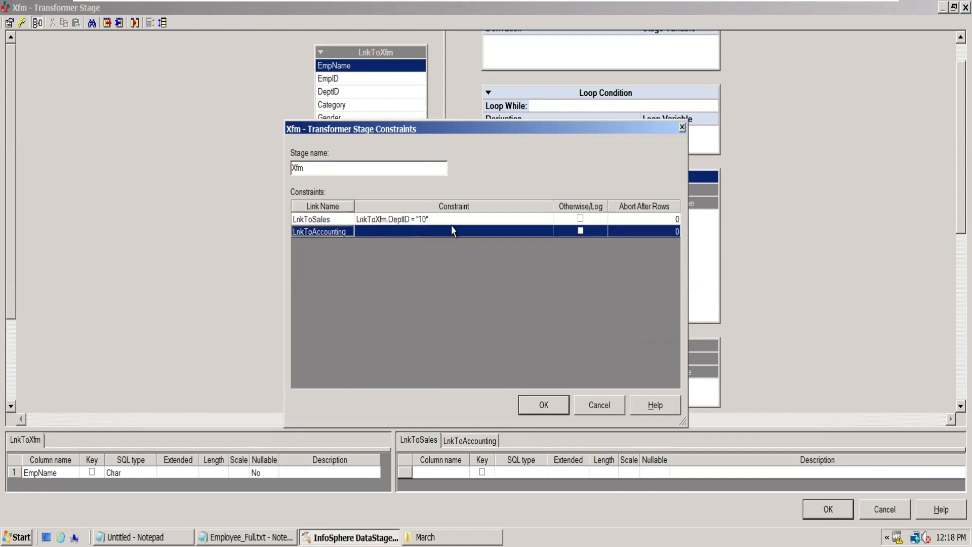
{"action": "left_click", "coordinate": [324, 220]}
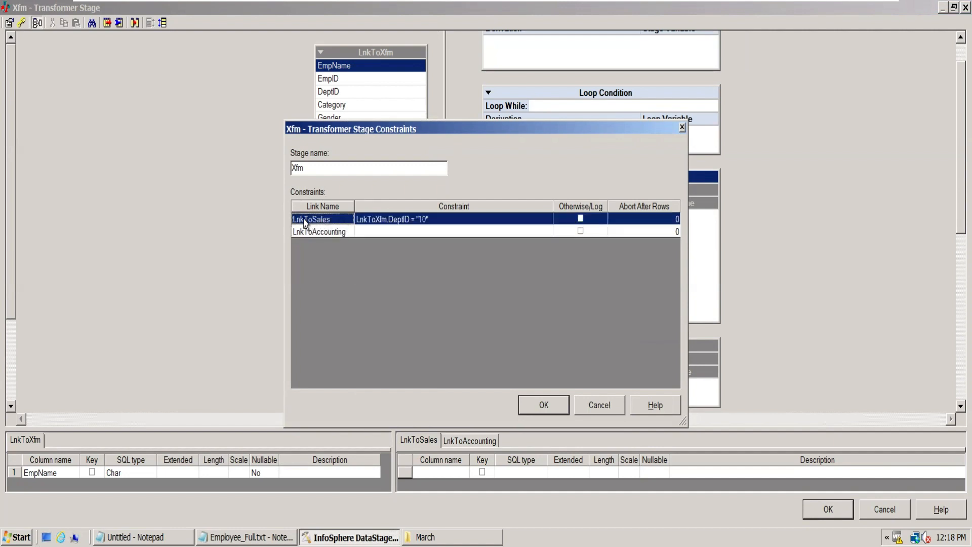
- Check the Accounting condition in the Requirement workbook, set the LnkToAccounting constraint to LnkToXfm.DeptID = "30", and accept the constraints
{"action": "double_click", "coordinate": [399, 232]}
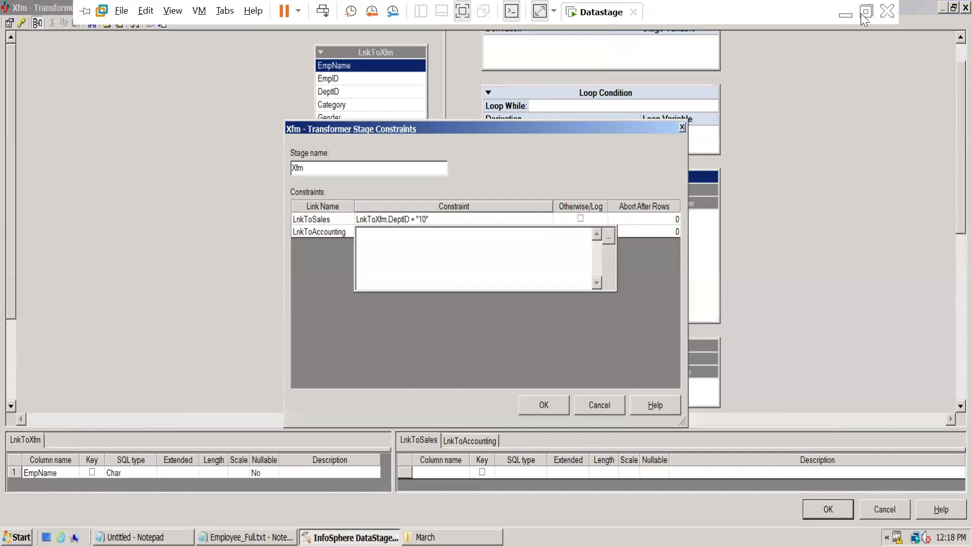
{"action": "left_click", "coordinate": [845, 6]}
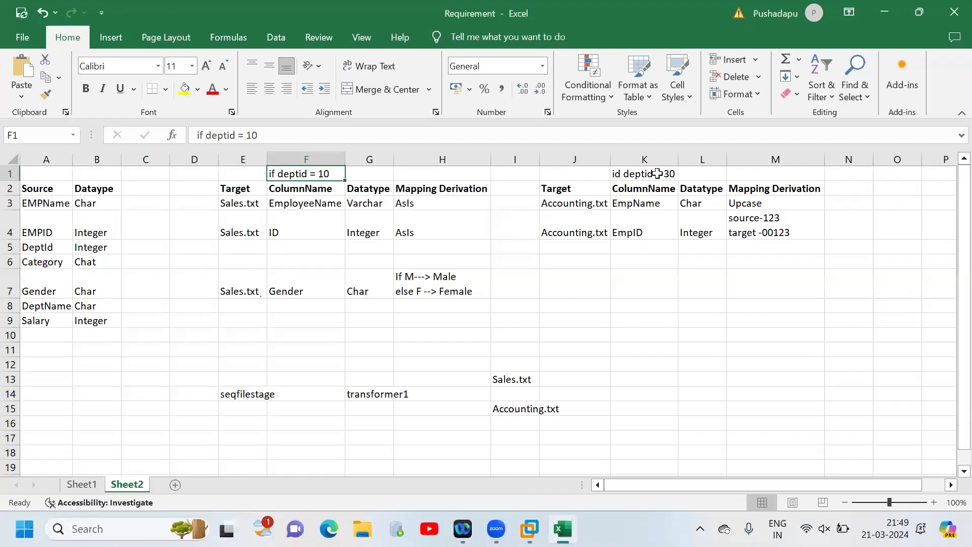
{"action": "left_click", "coordinate": [658, 174]}
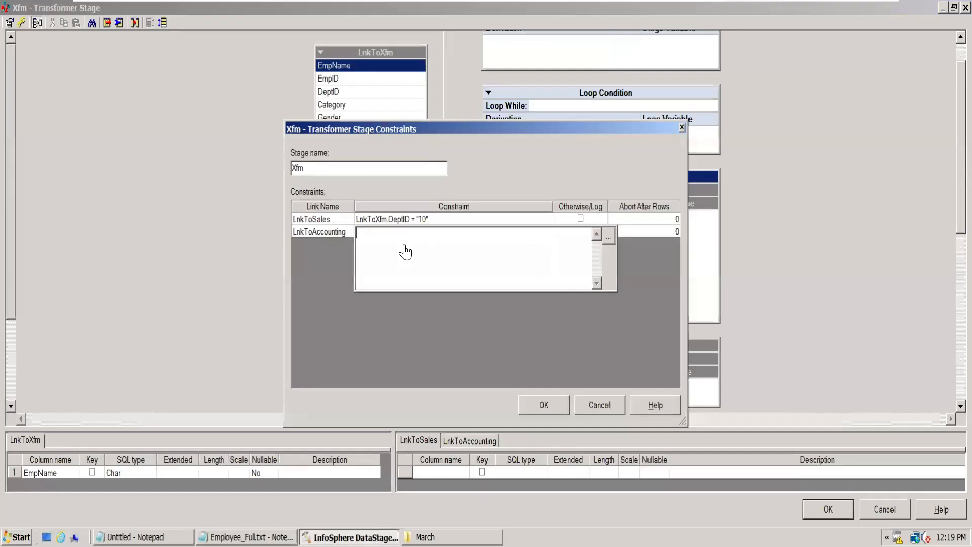
{"action": "left_click", "coordinate": [608, 236]}
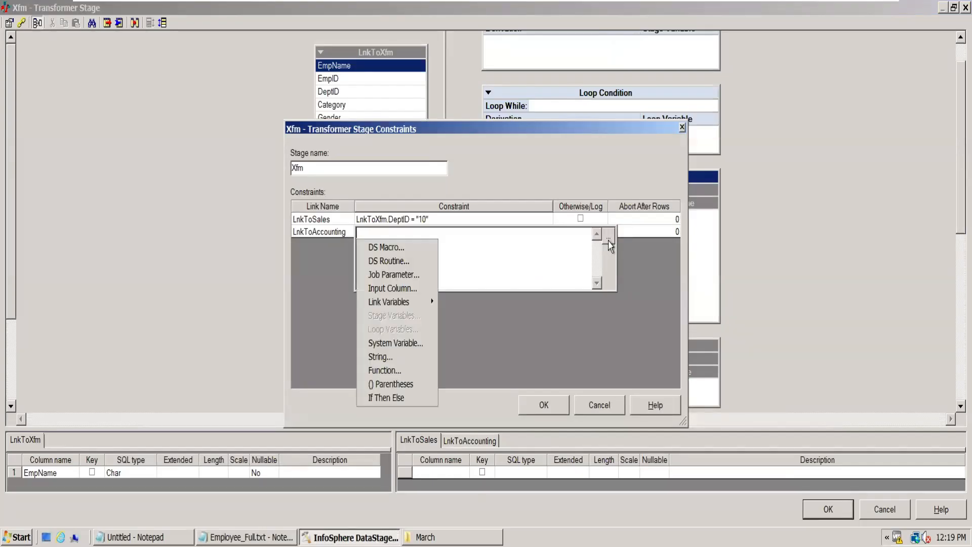
{"action": "left_click", "coordinate": [403, 288]}
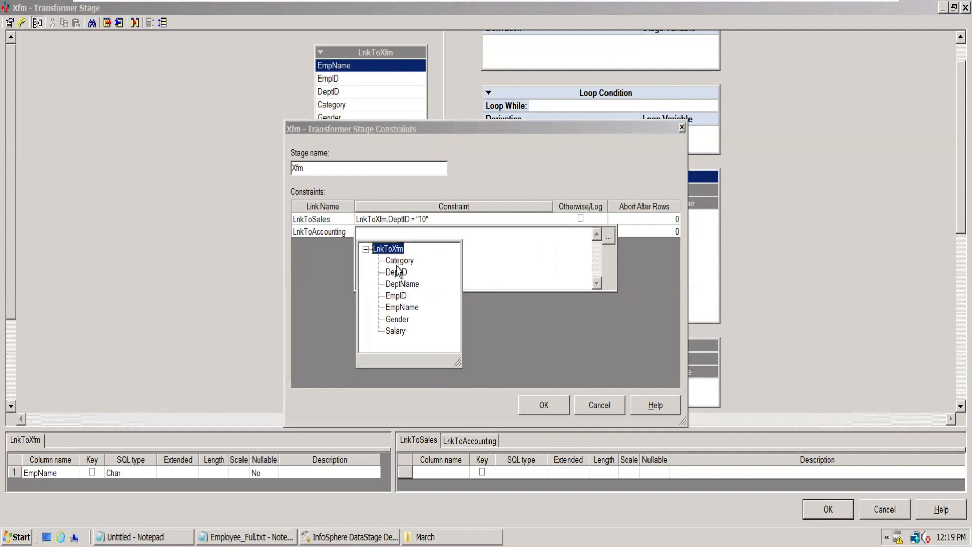
{"action": "double_click", "coordinate": [396, 272]}
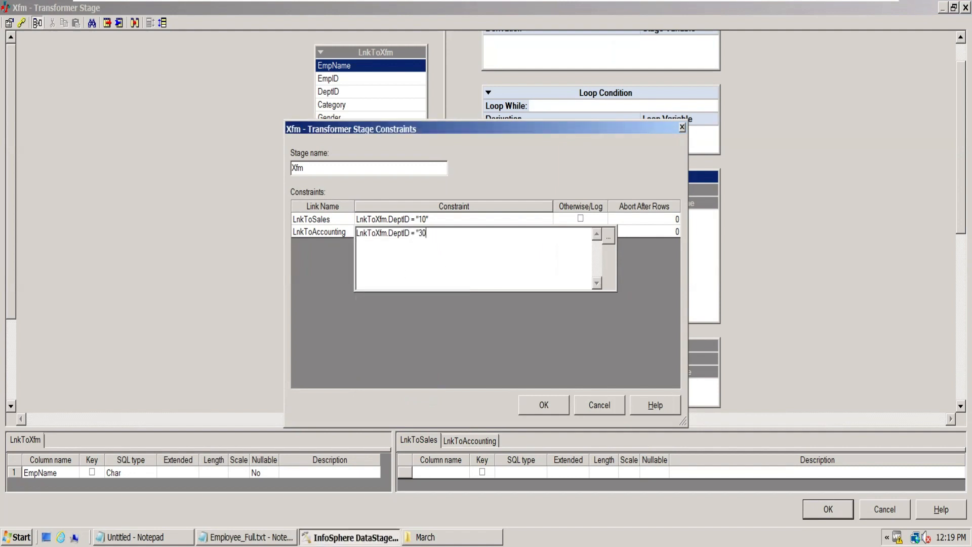
{"action": "left_click", "coordinate": [325, 233]}
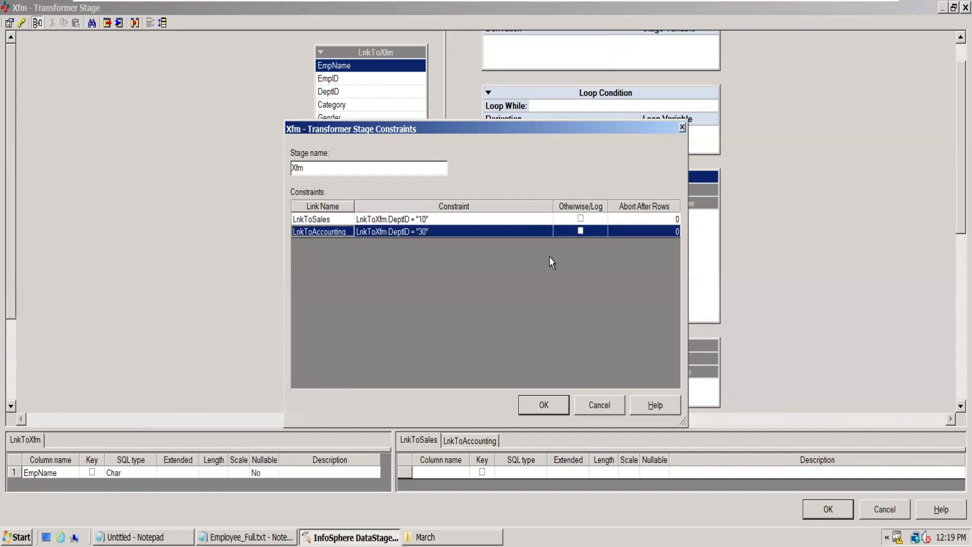
{"action": "left_click", "coordinate": [536, 402]}
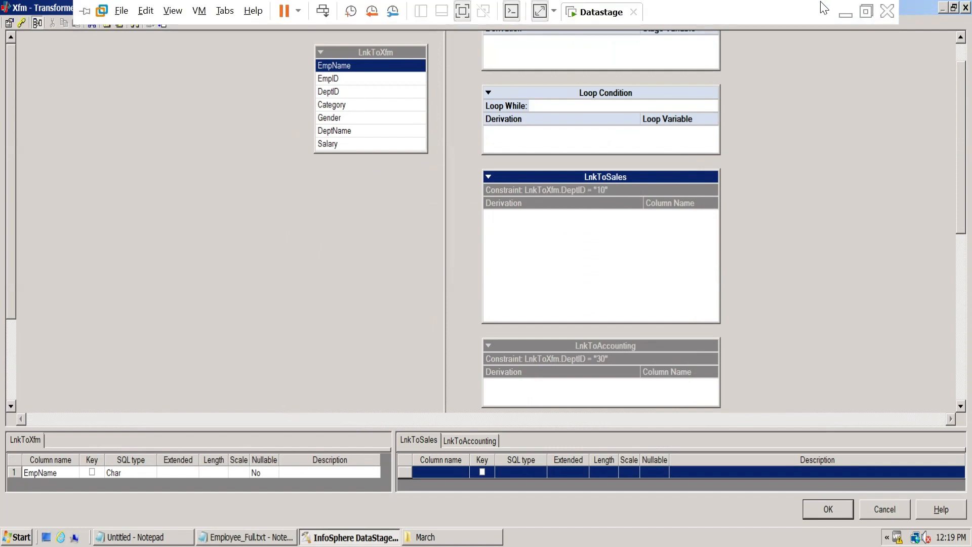
- Check the Sales target columns in the Requirement workbook and map EmpName, EmpID and Gender from LnkToXfm to LnkToSales
{"action": "left_click", "coordinate": [847, 12]}
{"action": "left_click", "coordinate": [253, 202]}
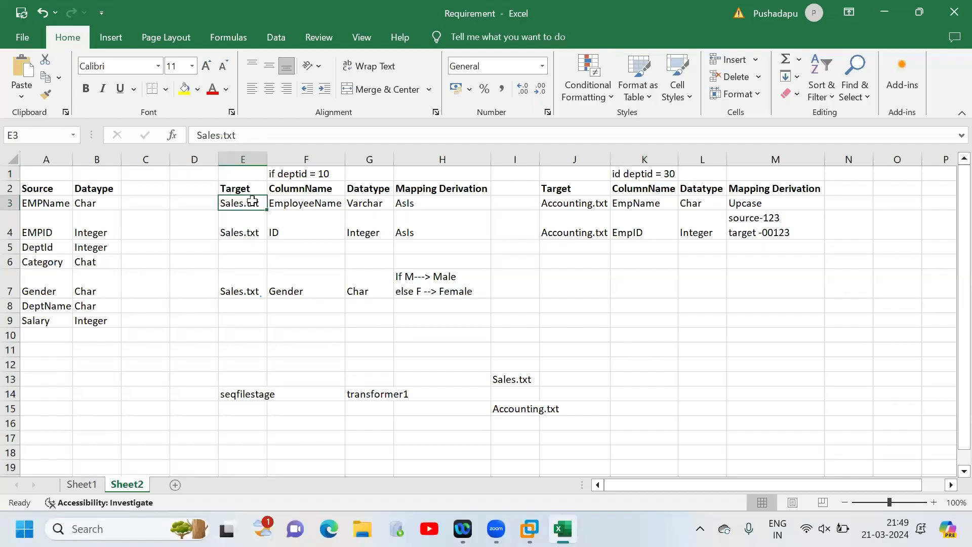
{"action": "left_click", "coordinate": [247, 233]}
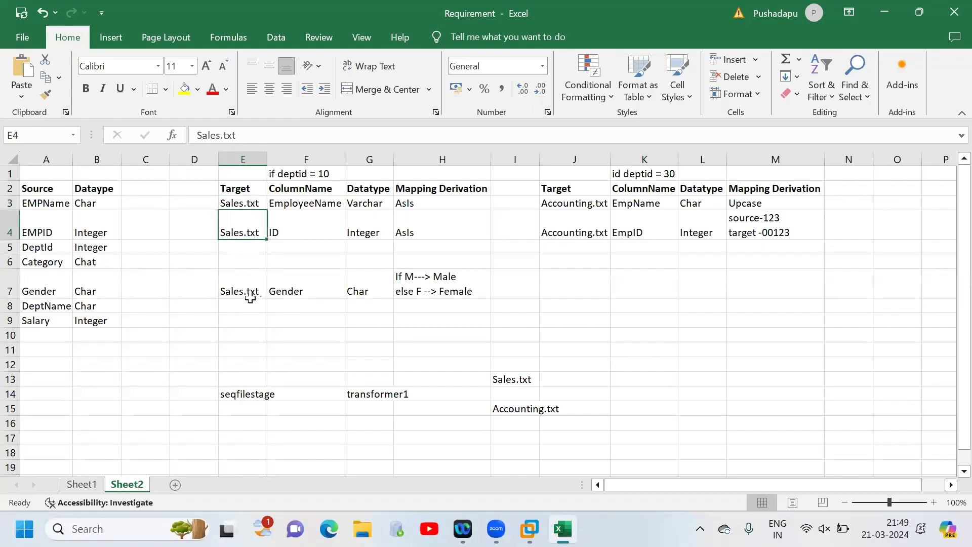
{"action": "left_click", "coordinate": [320, 207]}
{"action": "left_click", "coordinate": [322, 227]}
{"action": "left_click", "coordinate": [313, 298]}
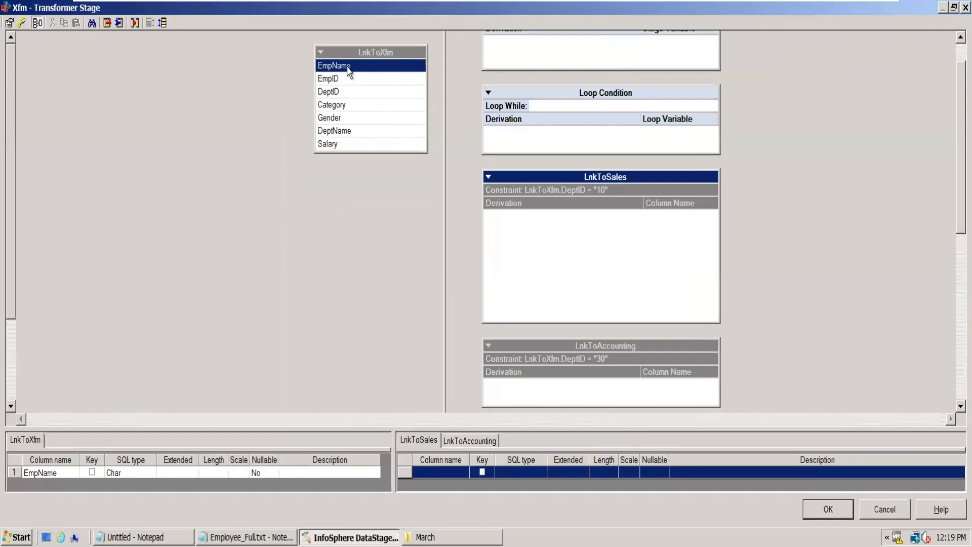
{"action": "left_click_drag", "start_coordinate": [354, 66], "coordinate": [536, 227]}
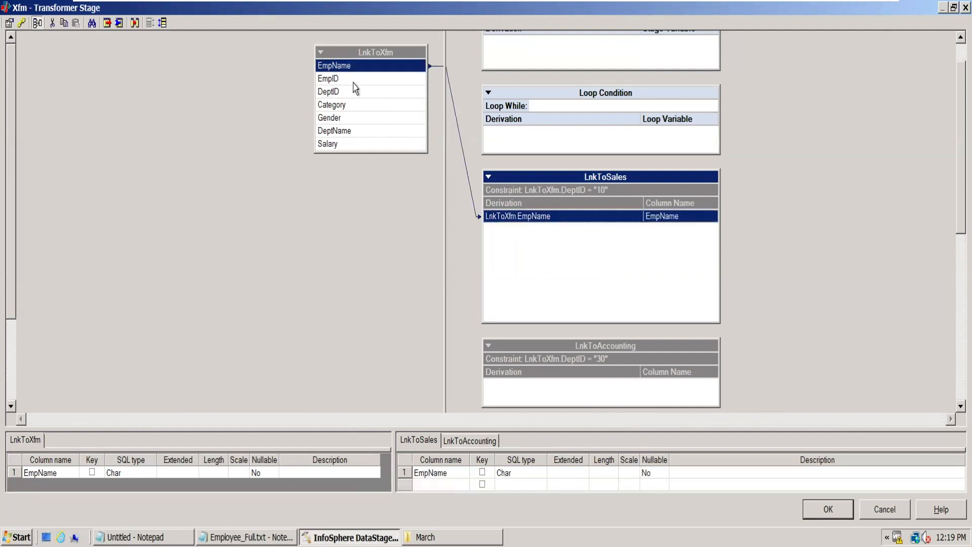
{"action": "left_click_drag", "start_coordinate": [344, 81], "coordinate": [532, 242]}
{"action": "left_click_drag", "start_coordinate": [341, 121], "coordinate": [565, 258]}
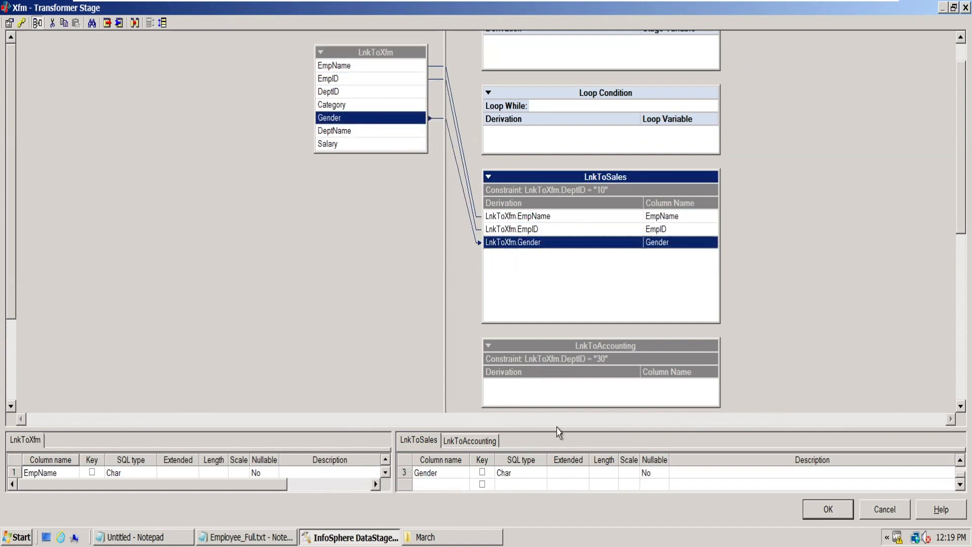
- Check the EmployeeName row of the Sales mapping in the Requirement workbook in Excel and rename the LnkToSales EmpName column to EmployeeName
{"action": "left_click_drag", "start_coordinate": [559, 429], "coordinate": [556, 286]}
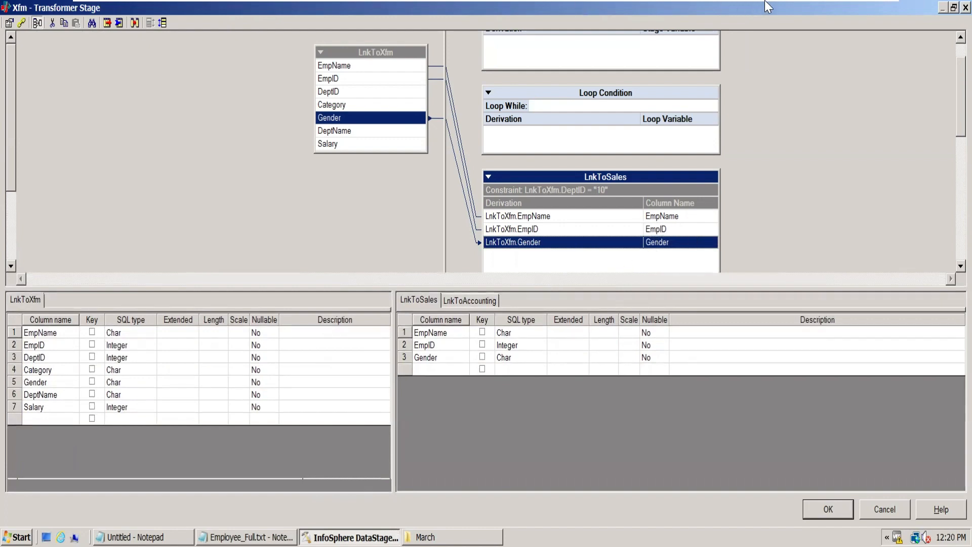
{"action": "mouse_move", "coordinate": [788, 2]}
{"action": "left_click", "coordinate": [844, 7]}
{"action": "left_click", "coordinate": [46, 206]}
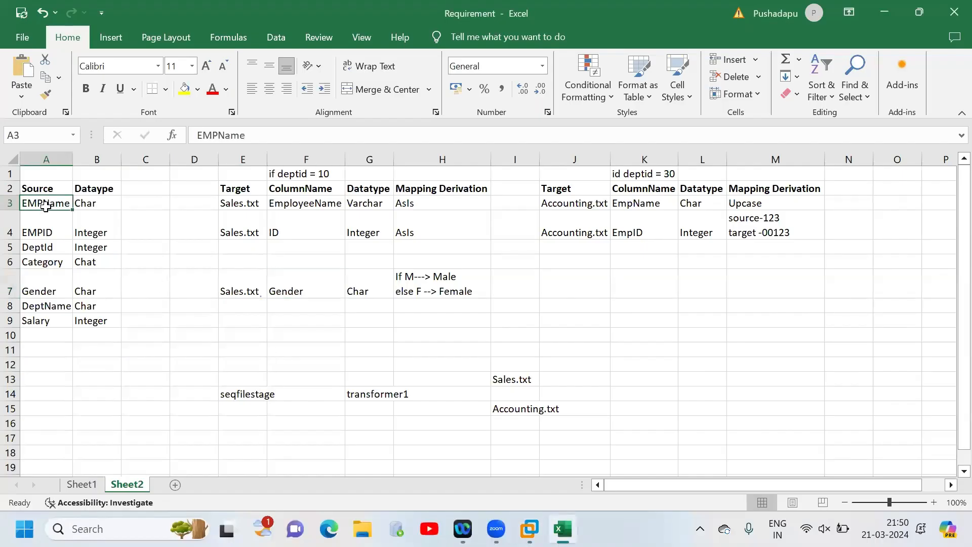
{"action": "left_click", "coordinate": [319, 204]}
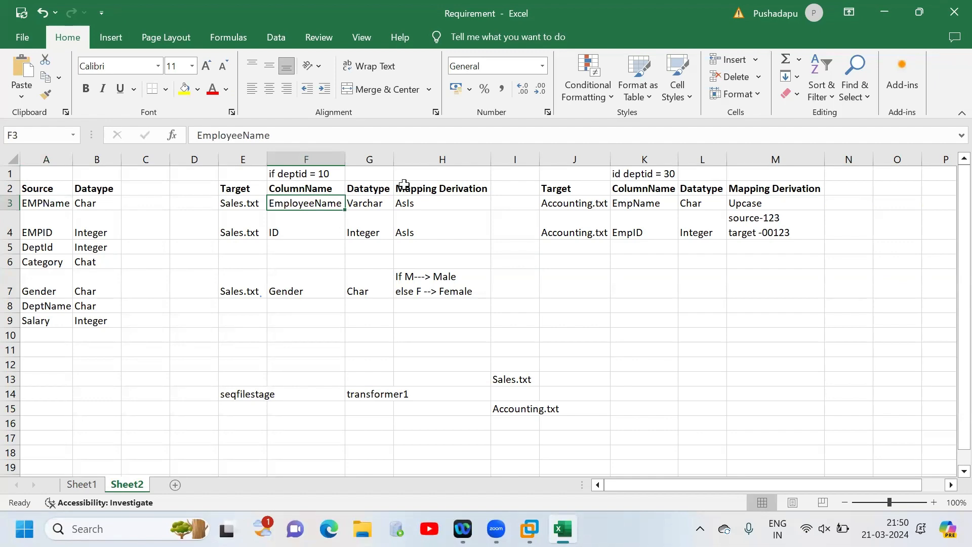
{"action": "left_click", "coordinate": [419, 208]}
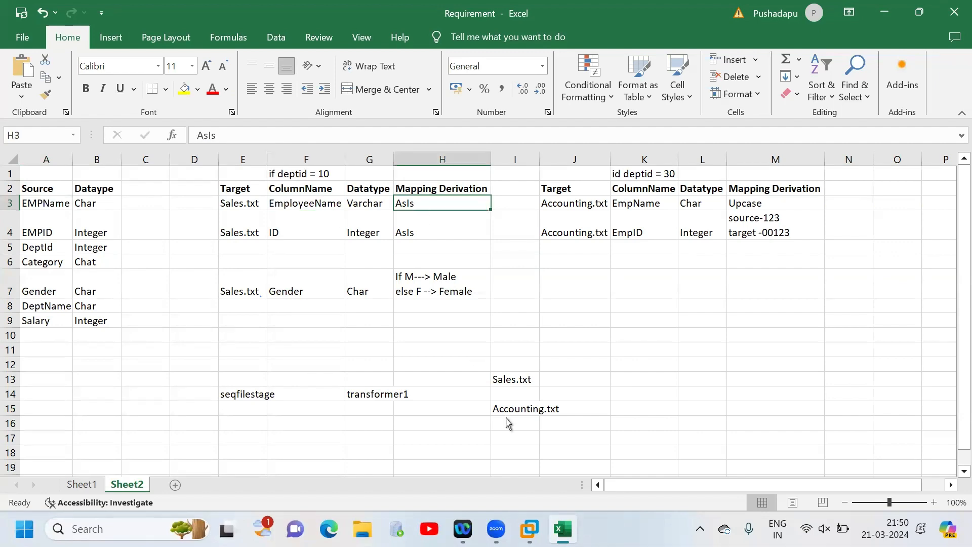
{"action": "left_click", "coordinate": [529, 529]}
{"action": "left_click", "coordinate": [680, 220]}
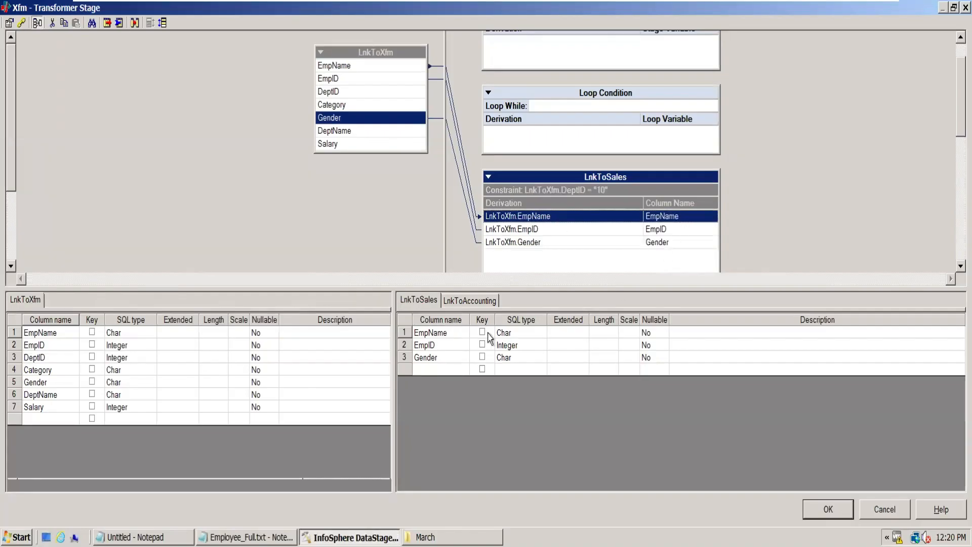
{"action": "left_click", "coordinate": [453, 336]}
{"action": "left_click", "coordinate": [453, 337]}
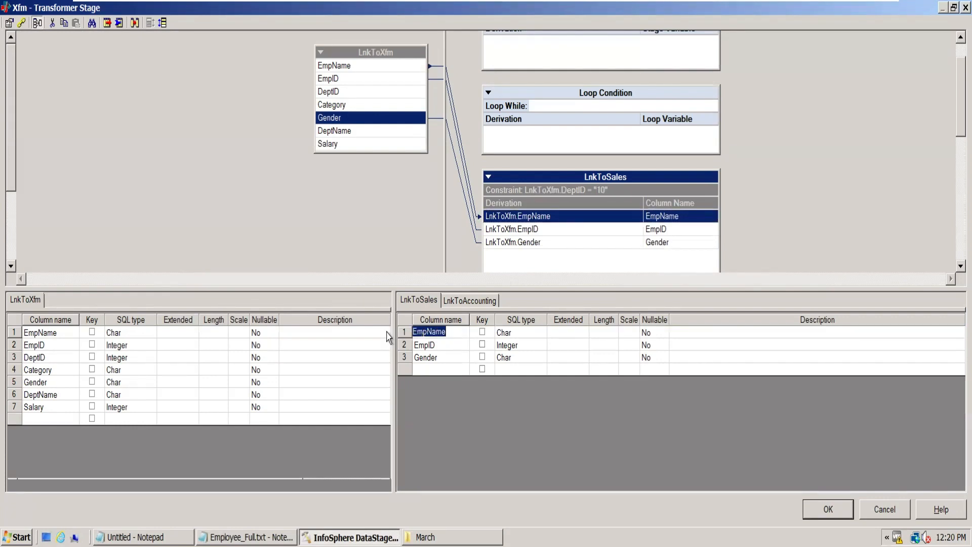
{"action": "type", "text": "EmployeeName"}
{"action": "left_click", "coordinate": [356, 350]}
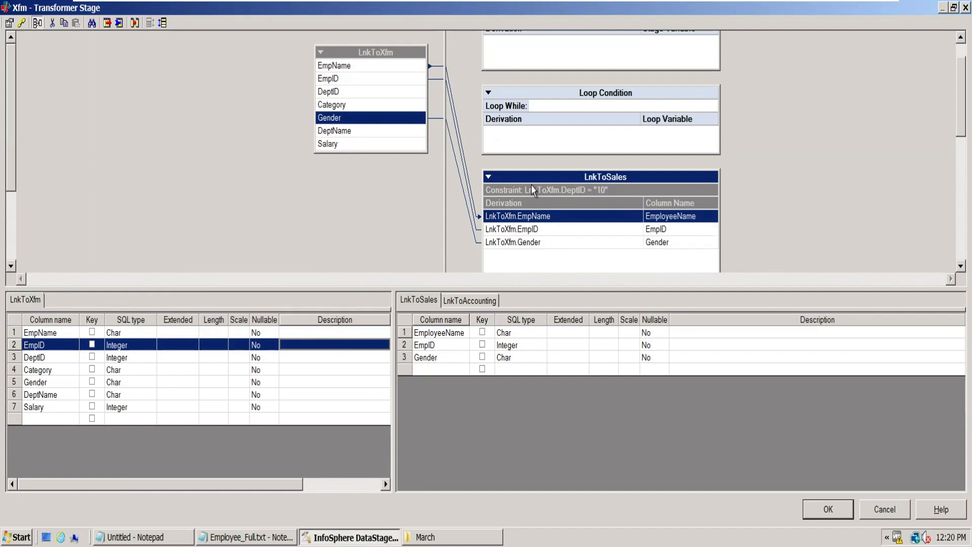
- Check the ID row of the Sales mapping in the Requirement workbook in Excel and rename the LnkToSales EmpID column to ID
{"action": "left_click", "coordinate": [572, 230]}
{"action": "left_click", "coordinate": [514, 440]}
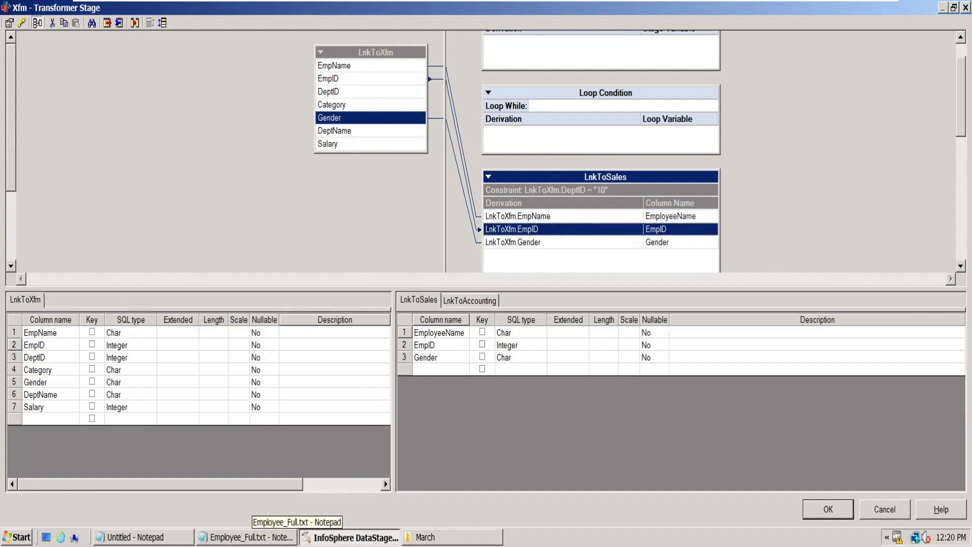
{"action": "left_click", "coordinate": [845, 11]}
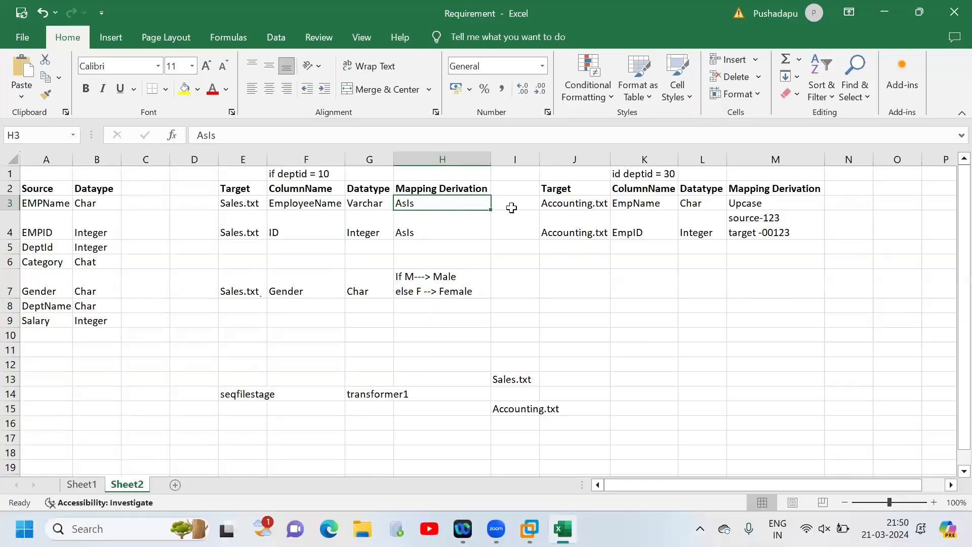
{"action": "left_click", "coordinate": [427, 228]}
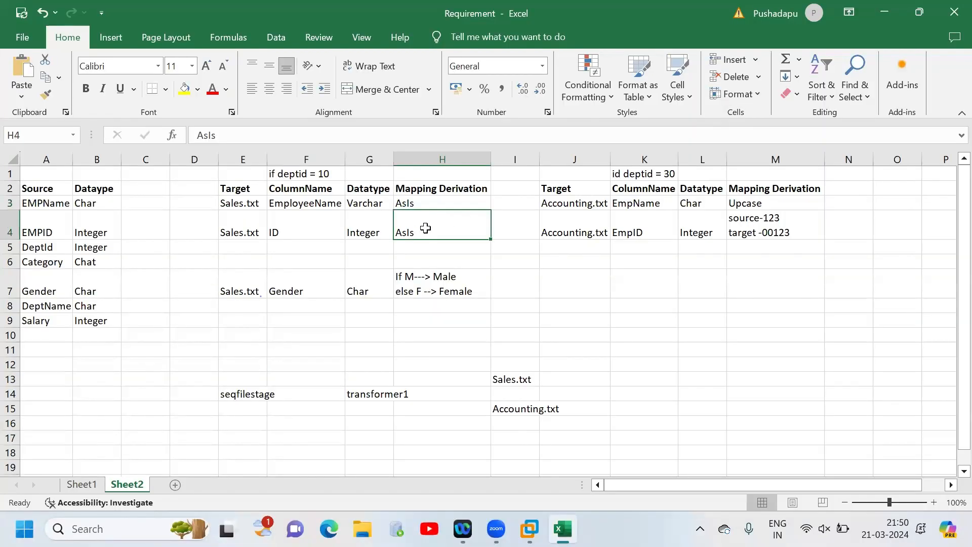
{"action": "left_click", "coordinate": [291, 234]}
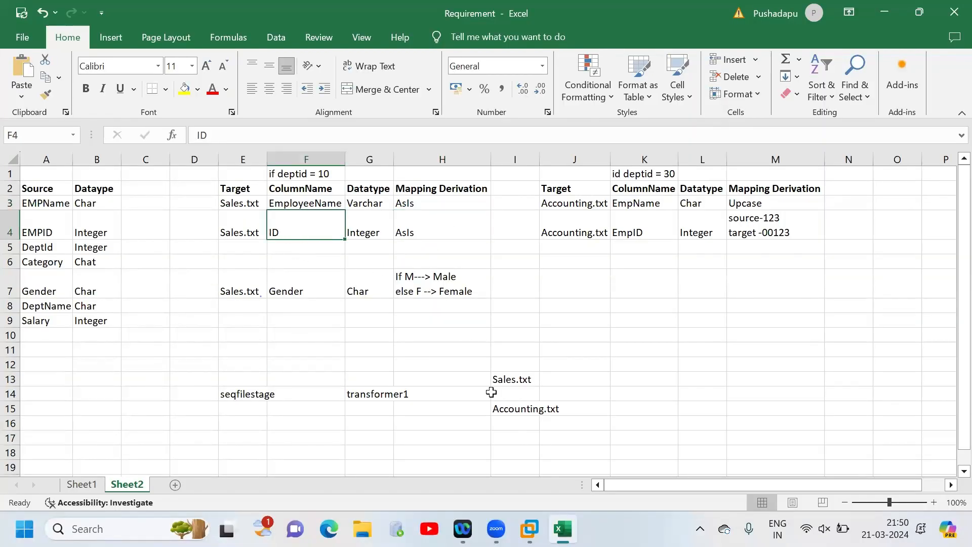
{"action": "left_click", "coordinate": [530, 529]}
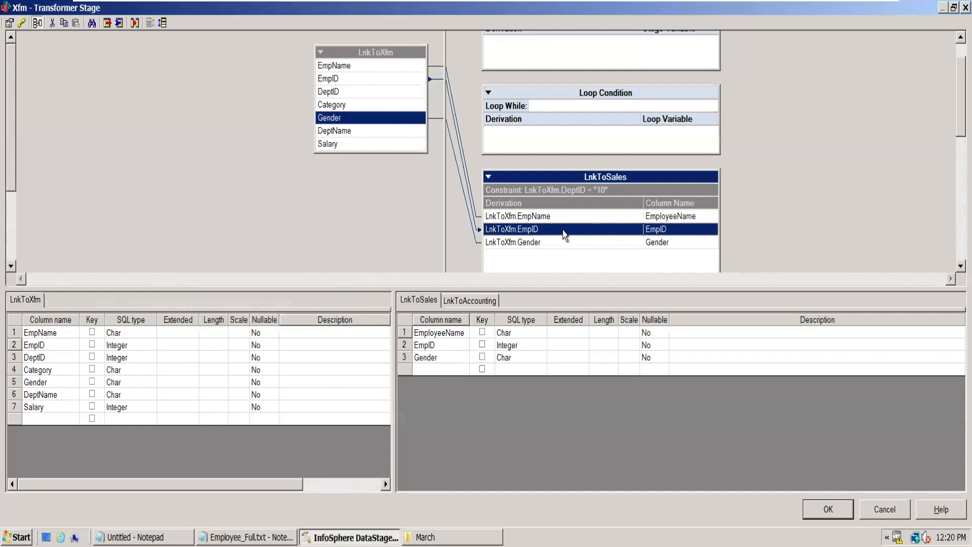
{"action": "double_click", "coordinate": [444, 345]}
{"action": "double_click", "coordinate": [444, 345]}
{"action": "type", "text": "ID"}
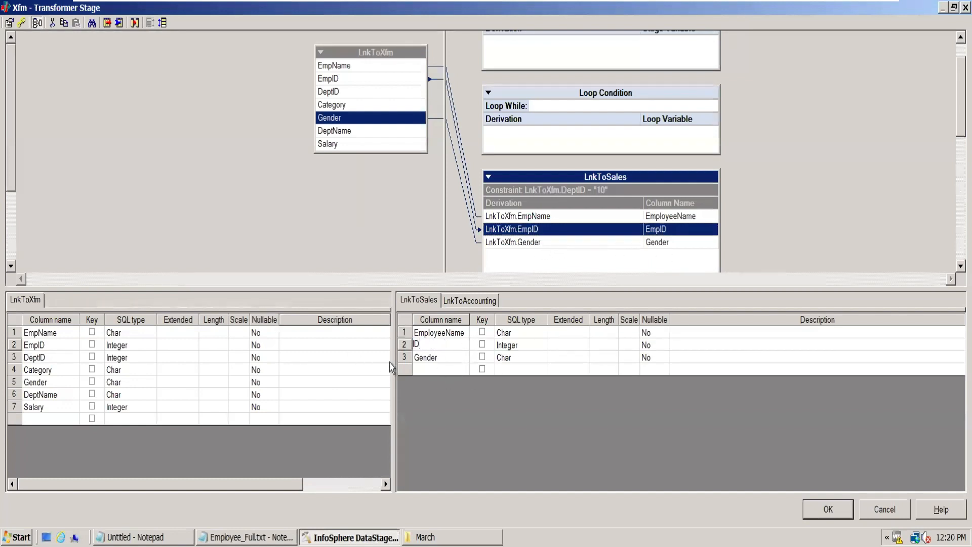
{"action": "left_click", "coordinate": [404, 358]}
- Set the SQL type of the EmployeeName column in LnkToSales to VarChar
{"action": "left_click", "coordinate": [122, 335]}
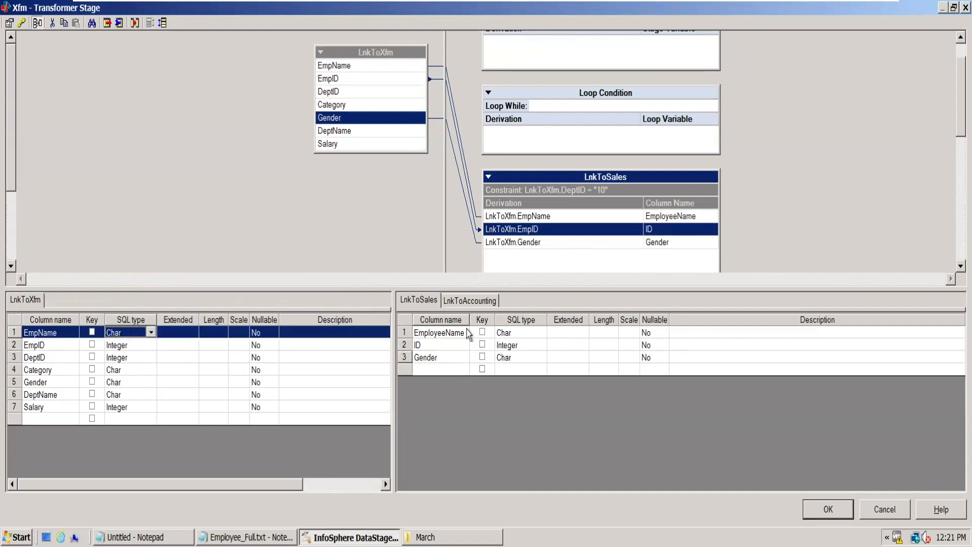
{"action": "left_click", "coordinate": [485, 336]}
{"action": "left_click", "coordinate": [519, 334]}
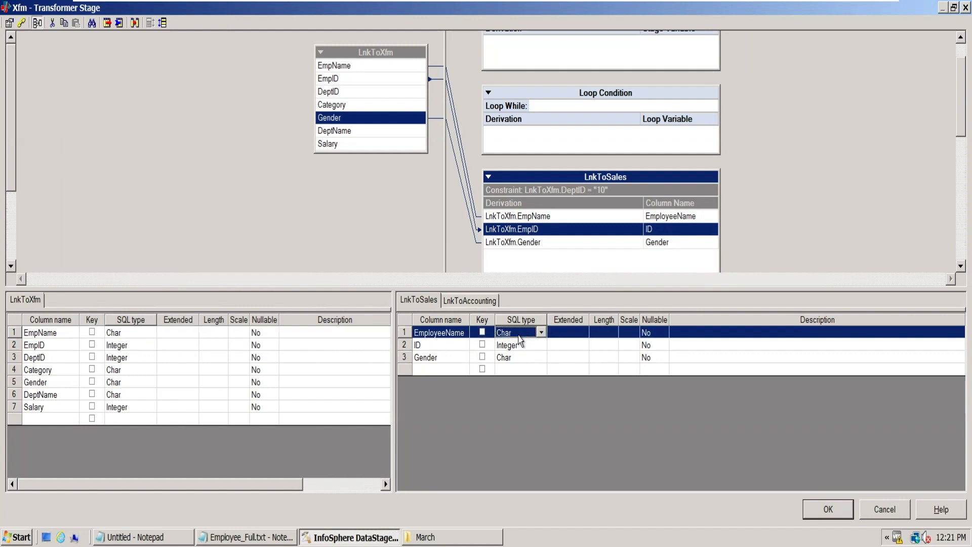
{"action": "key", "text": "v"}
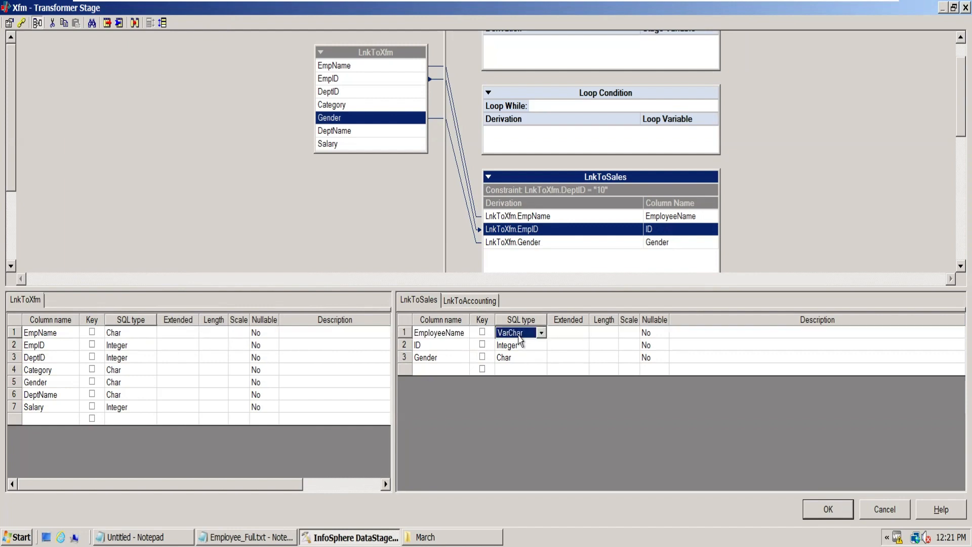
{"action": "left_click", "coordinate": [527, 357]}
{"action": "left_click", "coordinate": [522, 335]}
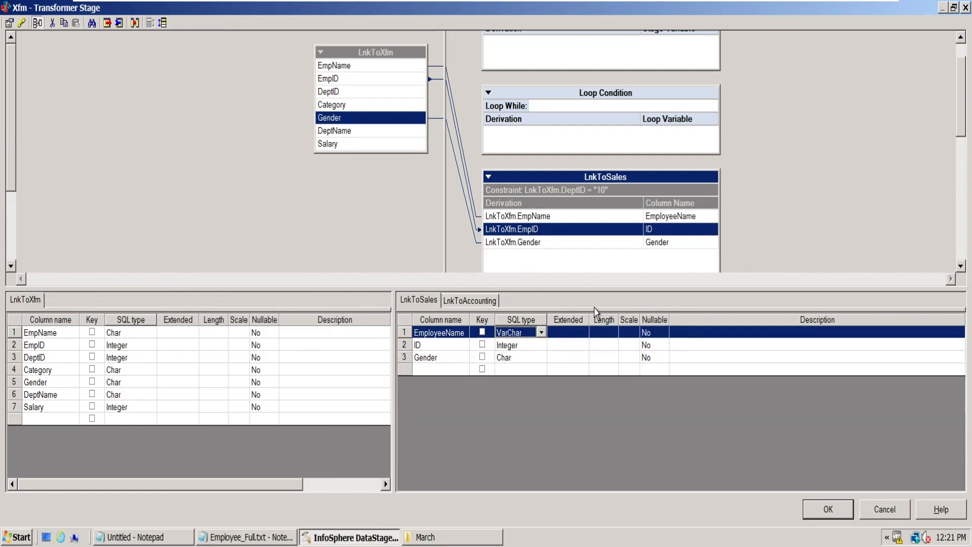
- Clear the derivation of the Gender column in LnkToSales
{"action": "left_click", "coordinate": [455, 360]}
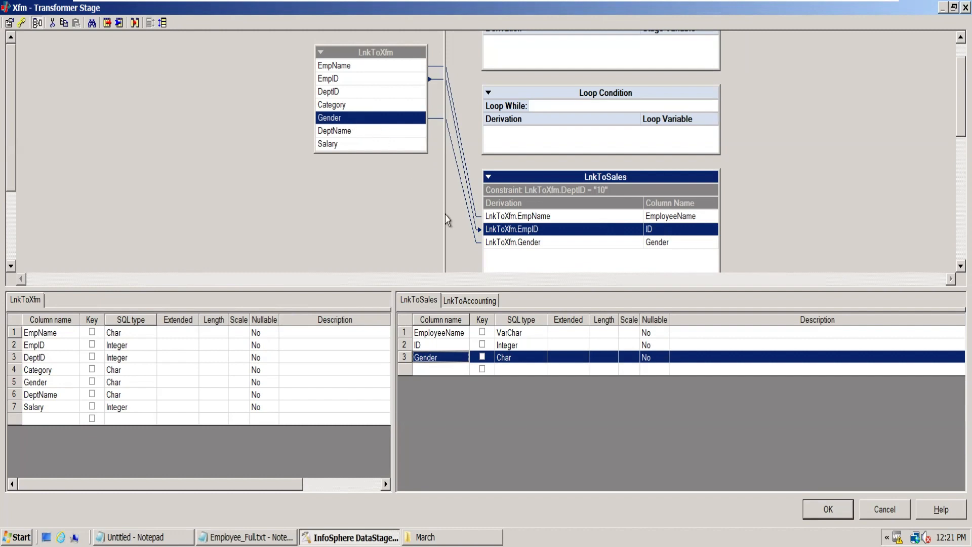
{"action": "left_click", "coordinate": [553, 245]}
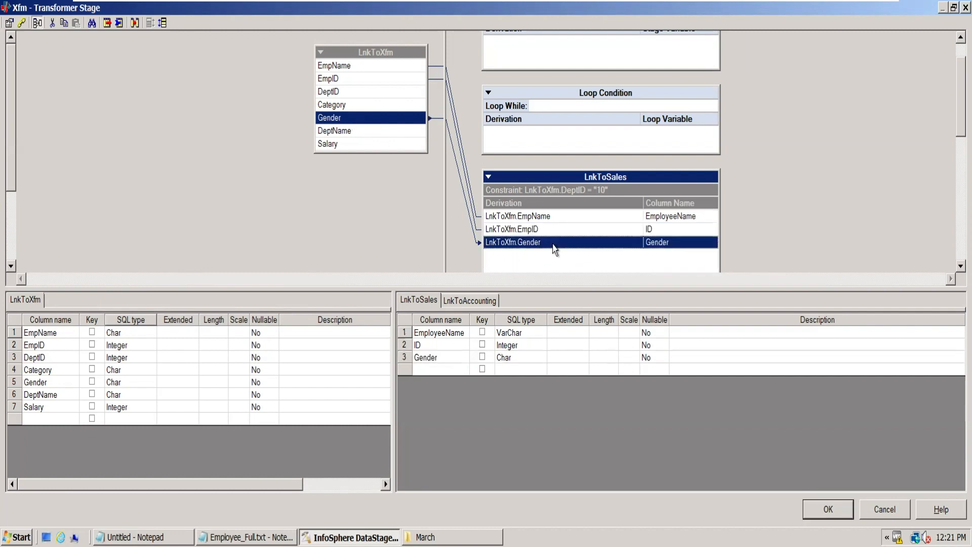
{"action": "double_click", "coordinate": [554, 246]}
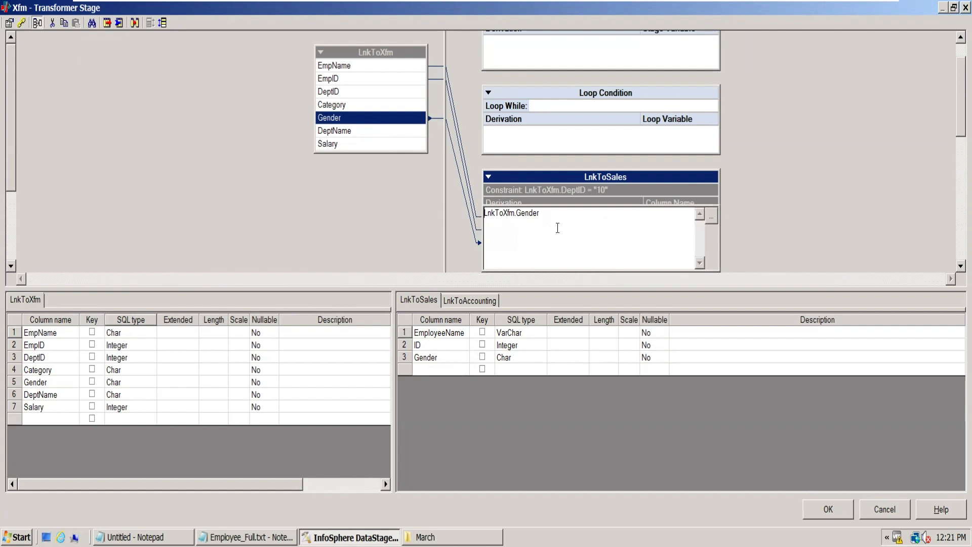
{"action": "left_click_drag", "start_coordinate": [563, 213], "coordinate": [467, 204]}
{"action": "key", "text": "Delete"}
{"action": "left_click", "coordinate": [926, 176]}
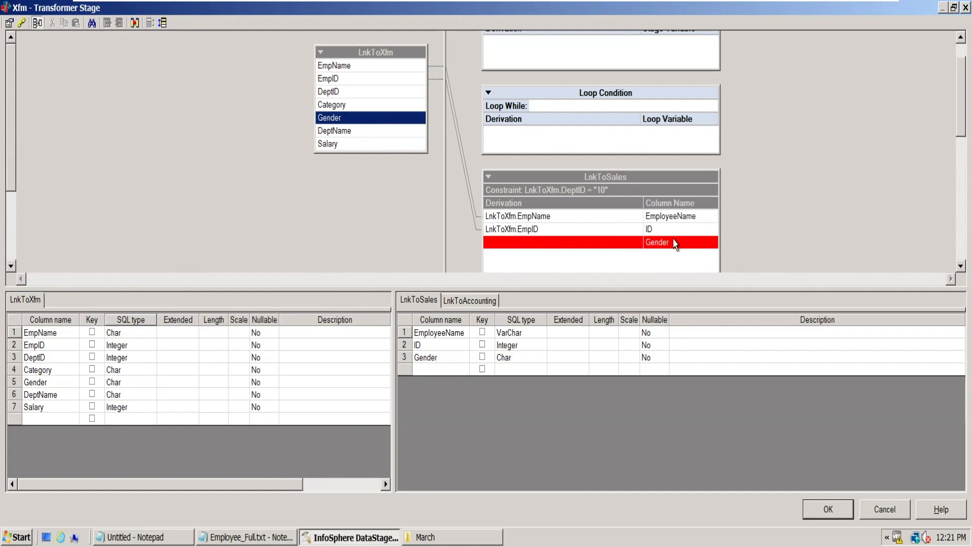
- Insert an If Then Else expression in the LnkToSales Gender derivation with the input column LnkToXfm.Gender after If
{"action": "double_click", "coordinate": [557, 247]}
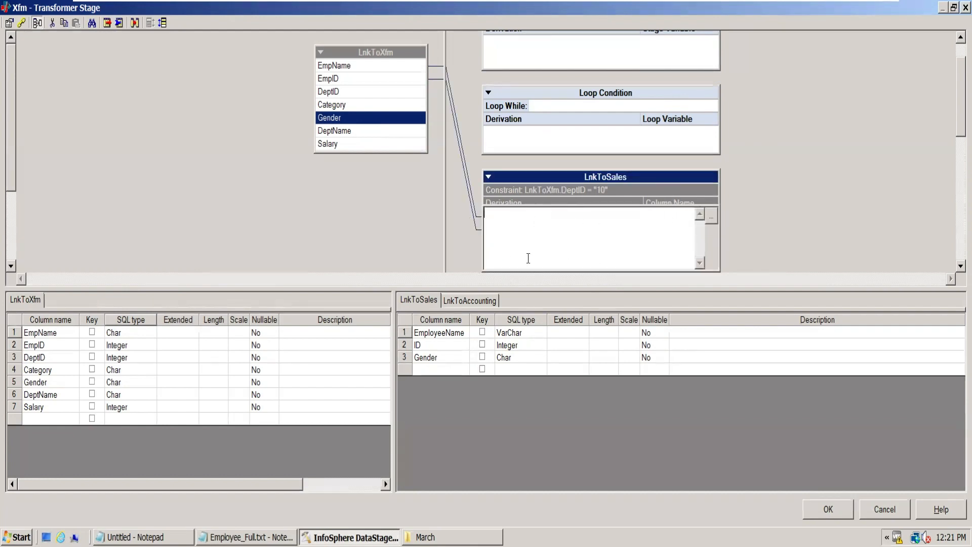
{"action": "left_click", "coordinate": [712, 217]}
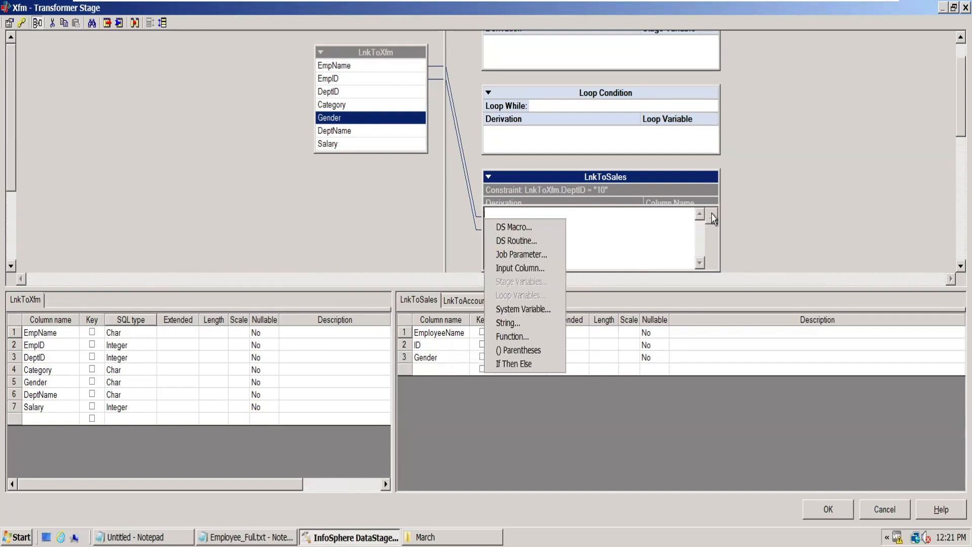
{"action": "left_click", "coordinate": [518, 366]}
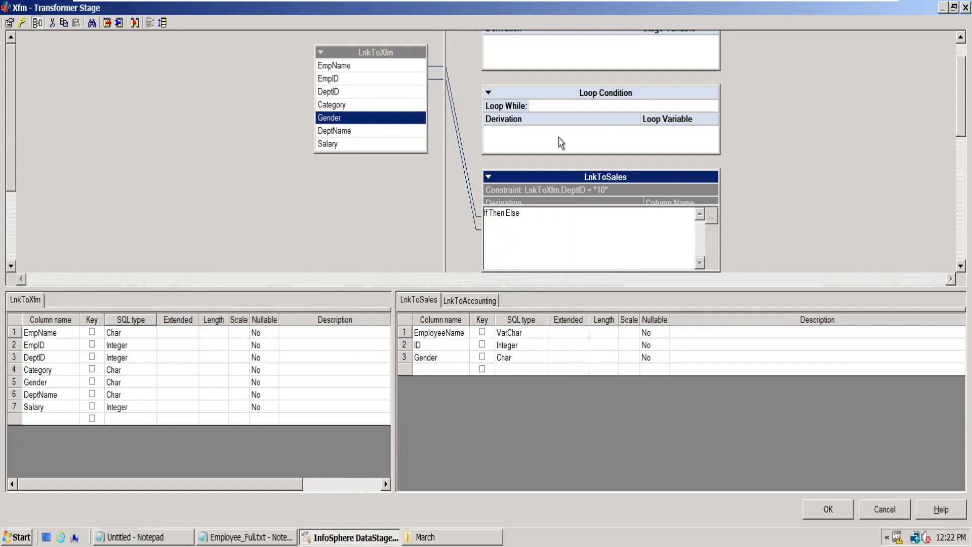
{"action": "left_click", "coordinate": [714, 220]}
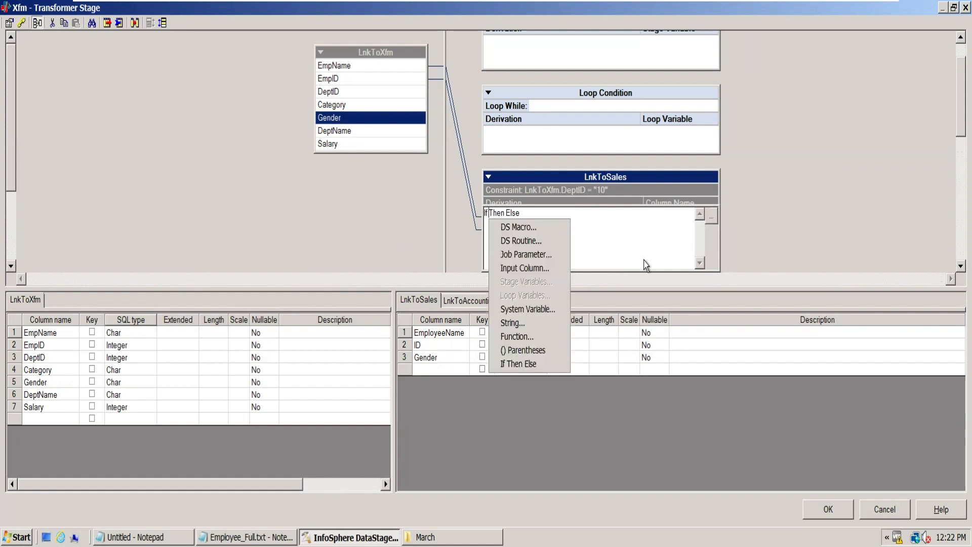
{"action": "left_click", "coordinate": [536, 272]}
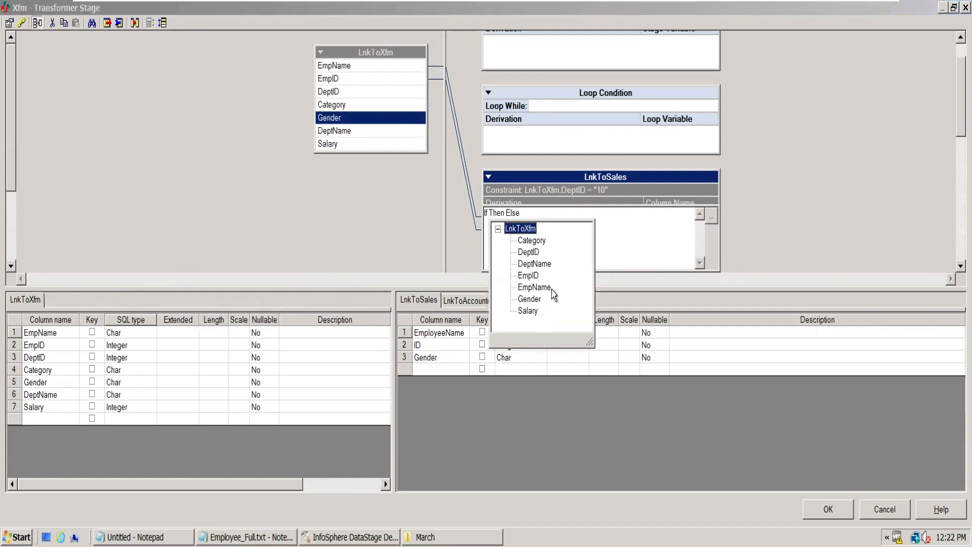
{"action": "double_click", "coordinate": [530, 299]}
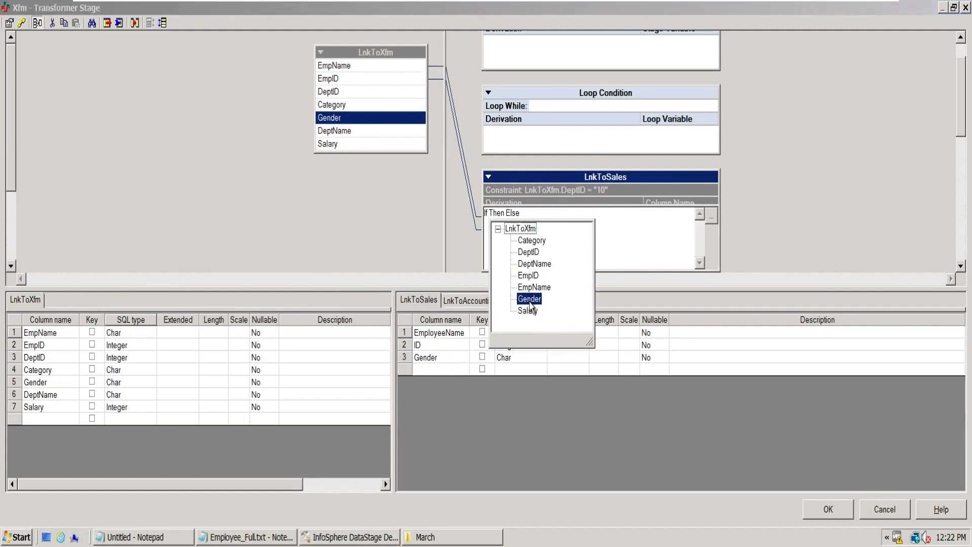
- Complete the Gender derivation as If LnkToXfm.Gender="M" Then "Male" Else "Female" and accept it
{"action": "type", "text": "="}
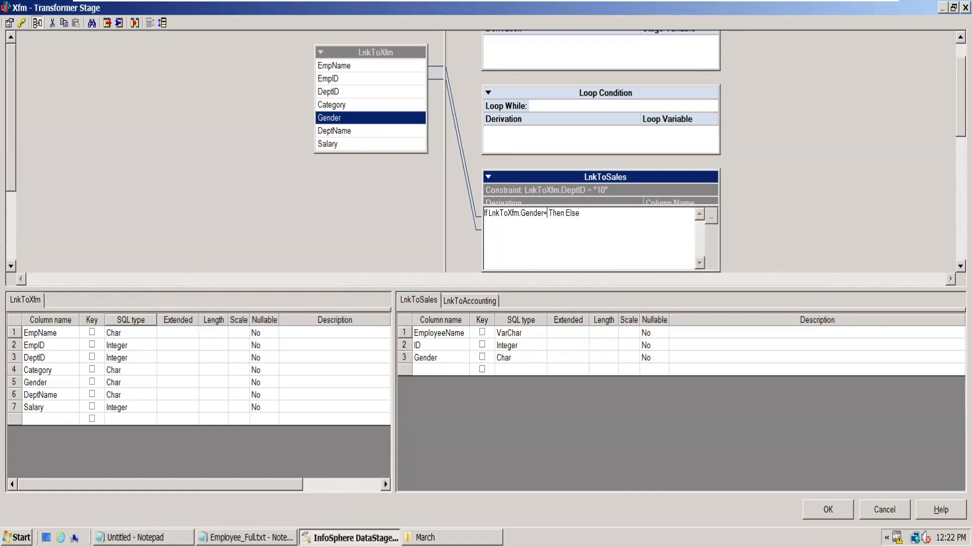
{"action": "type", "text": "\"M\" Then \"Male\""}
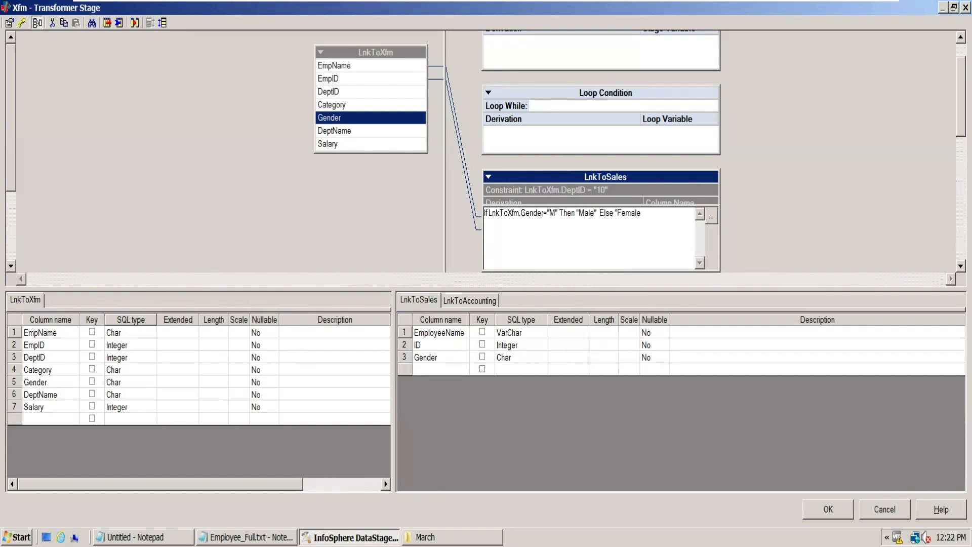
{"action": "left_click", "coordinate": [799, 229]}
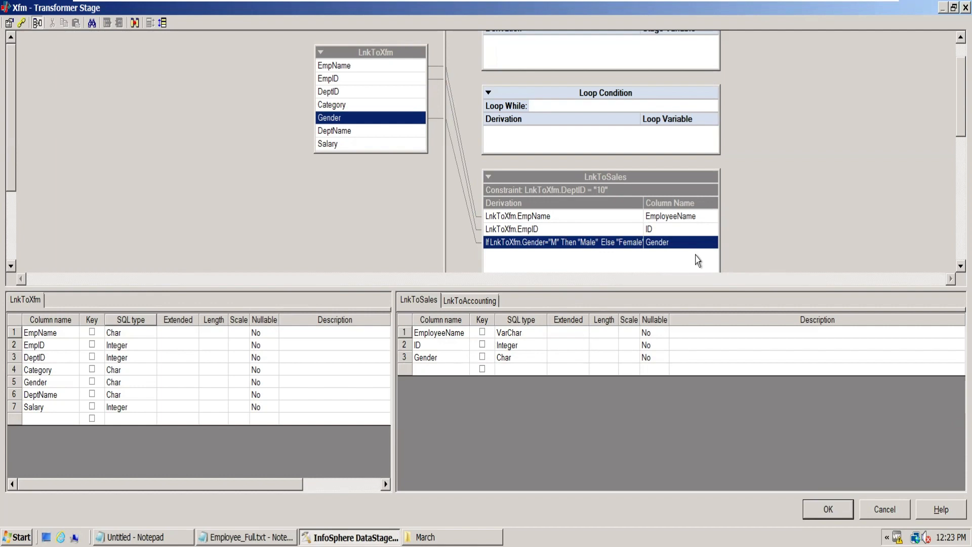
- Bring up the LnkToAccounting columns, switch to the Excel requirement workbook and examine the Accounting.txt column names, datatypes and mapping derivations
{"action": "left_click", "coordinate": [478, 304]}
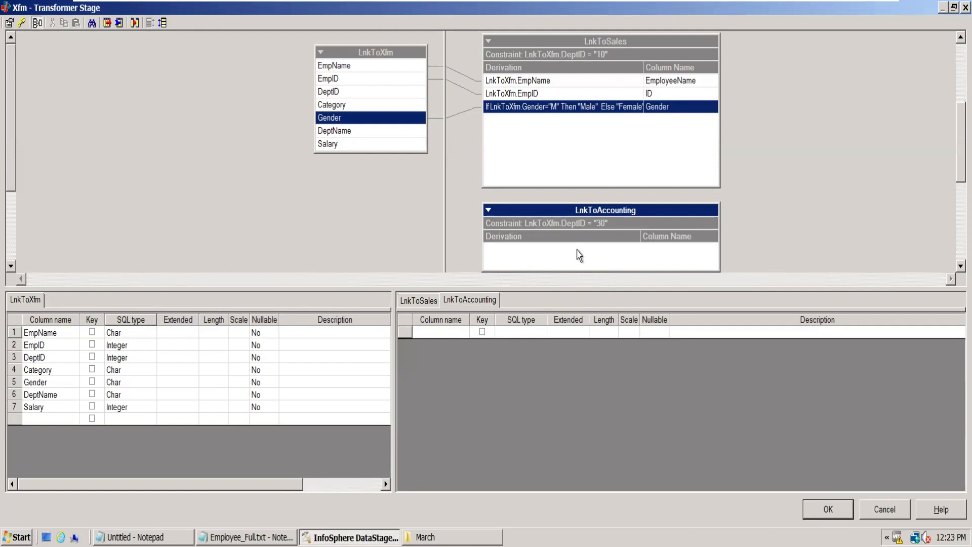
{"action": "mouse_move", "coordinate": [720, 1]}
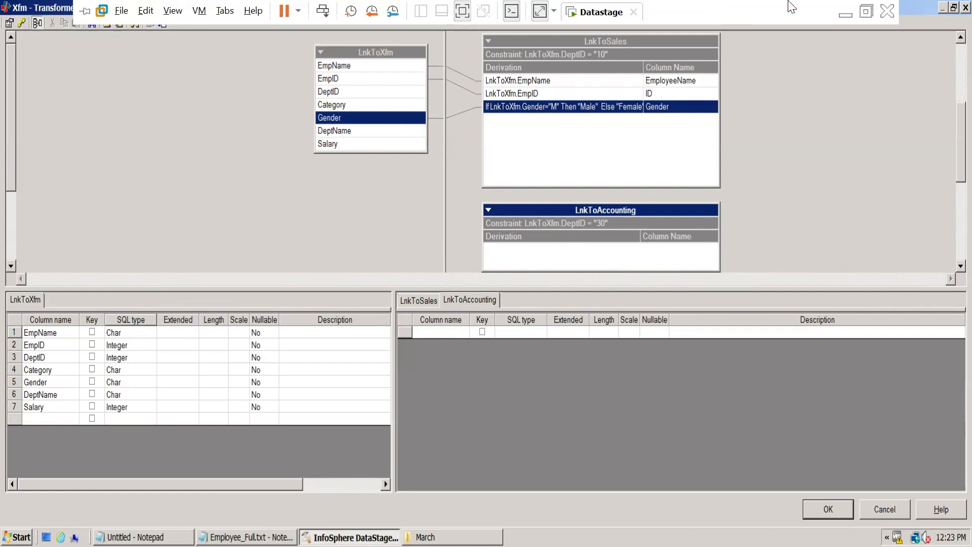
{"action": "left_click", "coordinate": [853, 11]}
{"action": "left_click", "coordinate": [577, 208]}
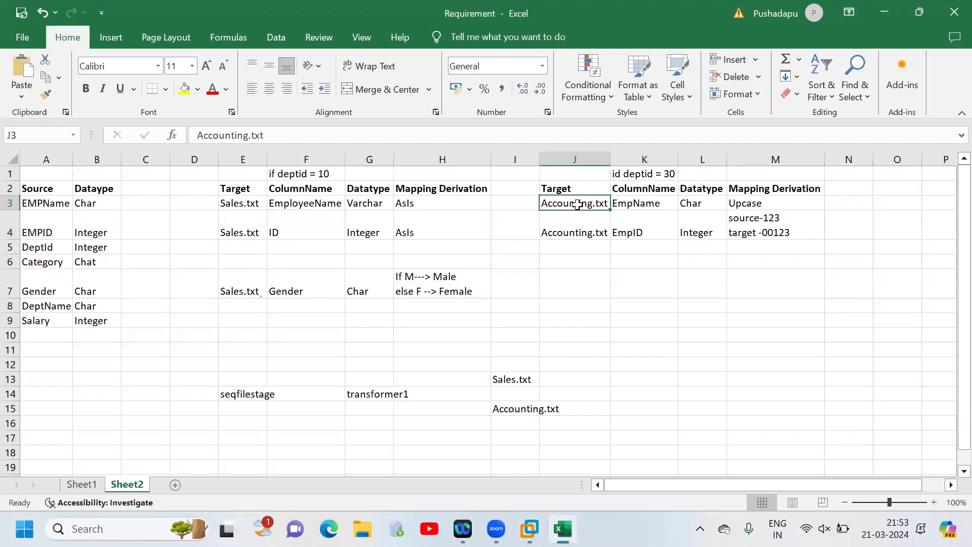
{"action": "left_click", "coordinate": [581, 232]}
{"action": "left_click", "coordinate": [644, 204]}
{"action": "left_click", "coordinate": [642, 229]}
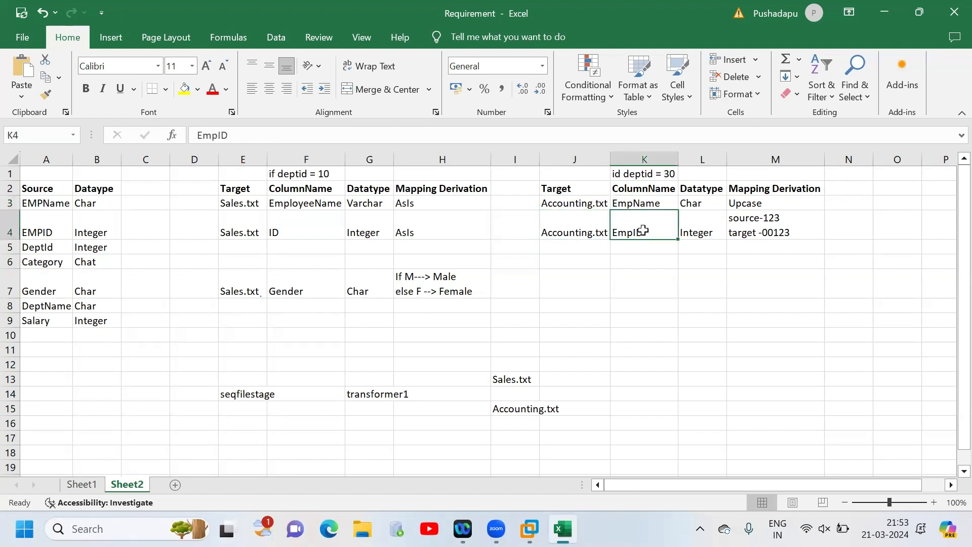
{"action": "left_click", "coordinate": [663, 204]}
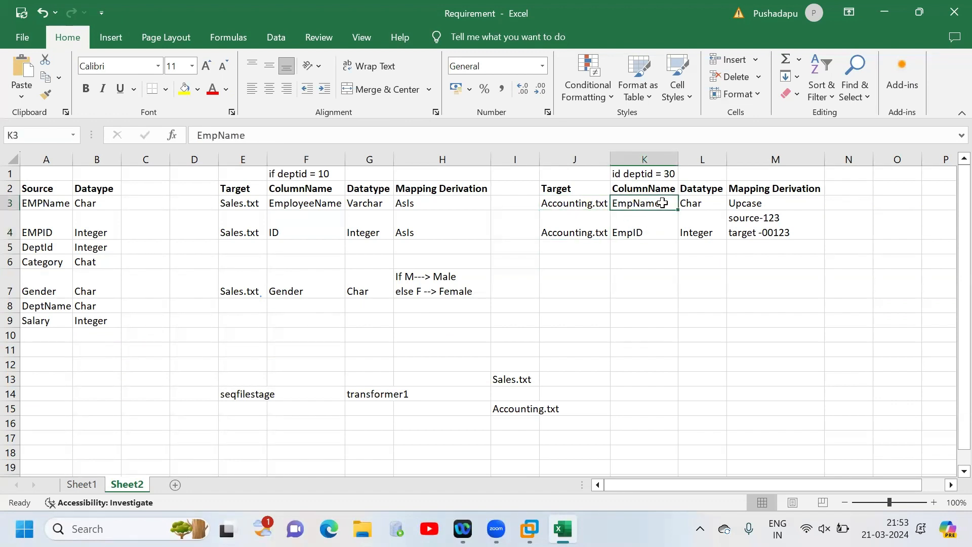
{"action": "left_click", "coordinate": [773, 205]}
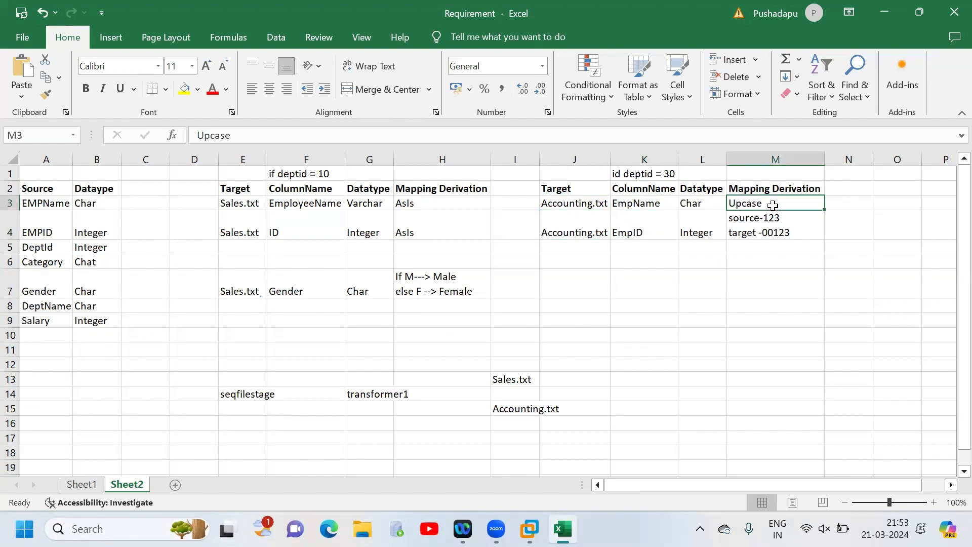
{"action": "left_click", "coordinate": [659, 231]}
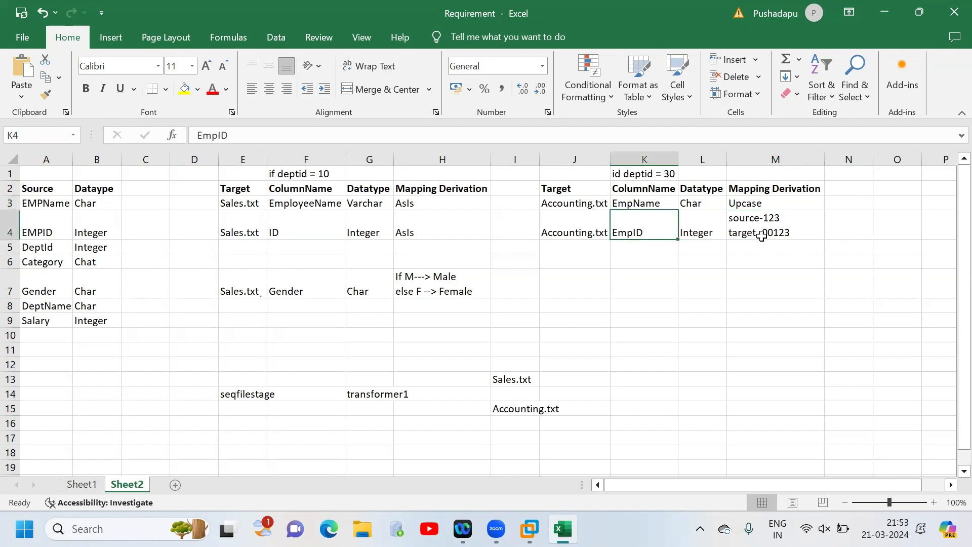
{"action": "double_click", "coordinate": [797, 233]}
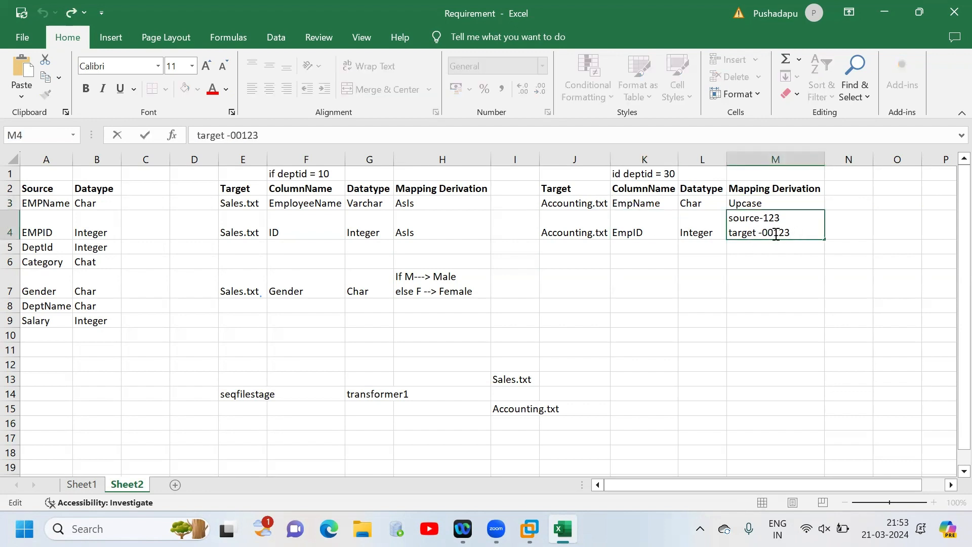
- Change the datatype of the Accounting.txt EmpID column in cell L4 of the mapping sheet to Char
{"action": "left_click", "coordinate": [711, 236]}
{"action": "type", "text": "Char"}
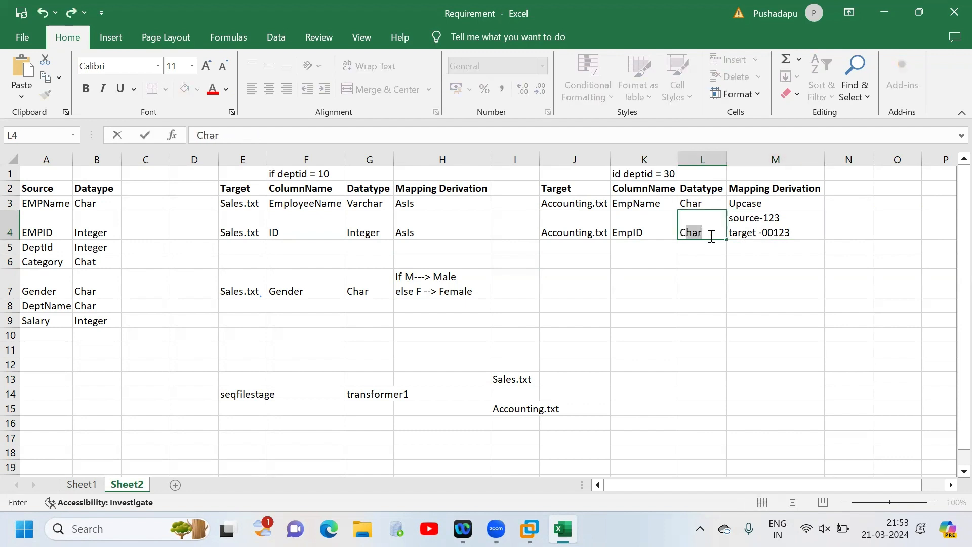
{"action": "left_click", "coordinate": [762, 264]}
{"action": "left_click", "coordinate": [705, 230]}
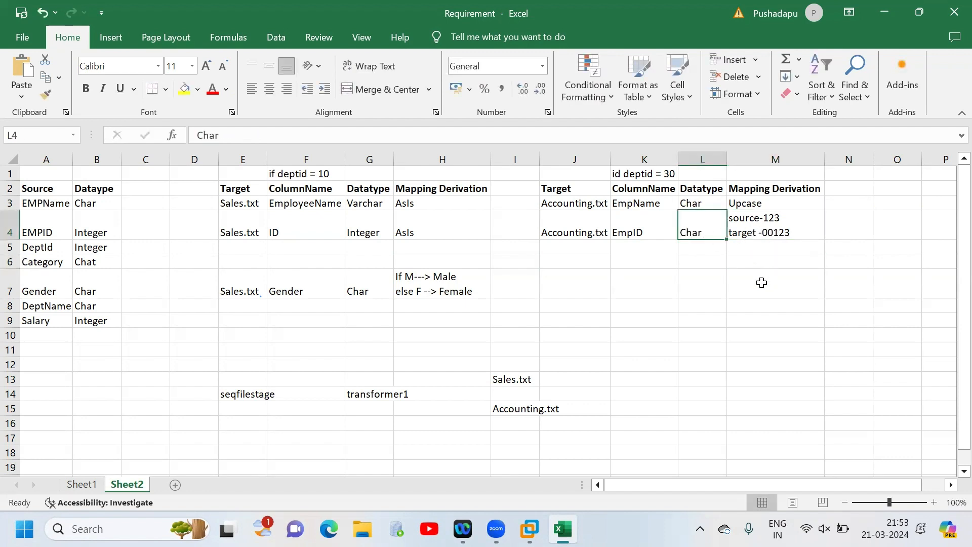
- Add a new worksheet and enter 123 in cell A1 and 00123 in cell A2
{"action": "left_click", "coordinate": [176, 484]}
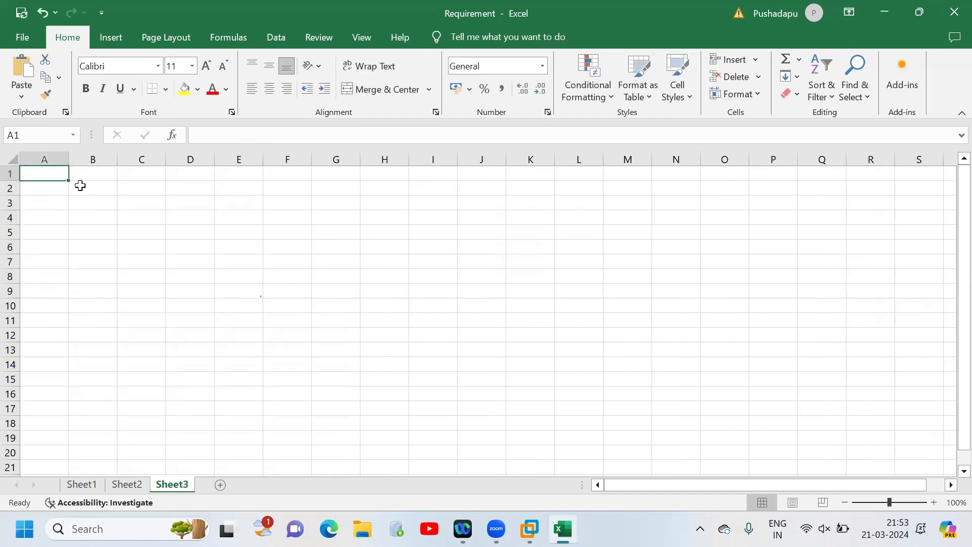
{"action": "type", "text": "123"}
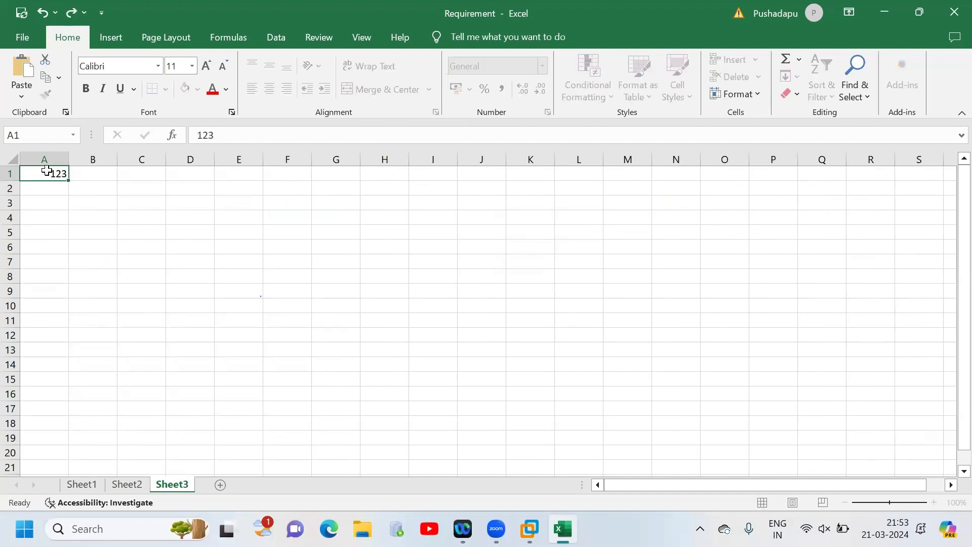
{"action": "key", "text": "Return"}
{"action": "type", "text": "00123"}
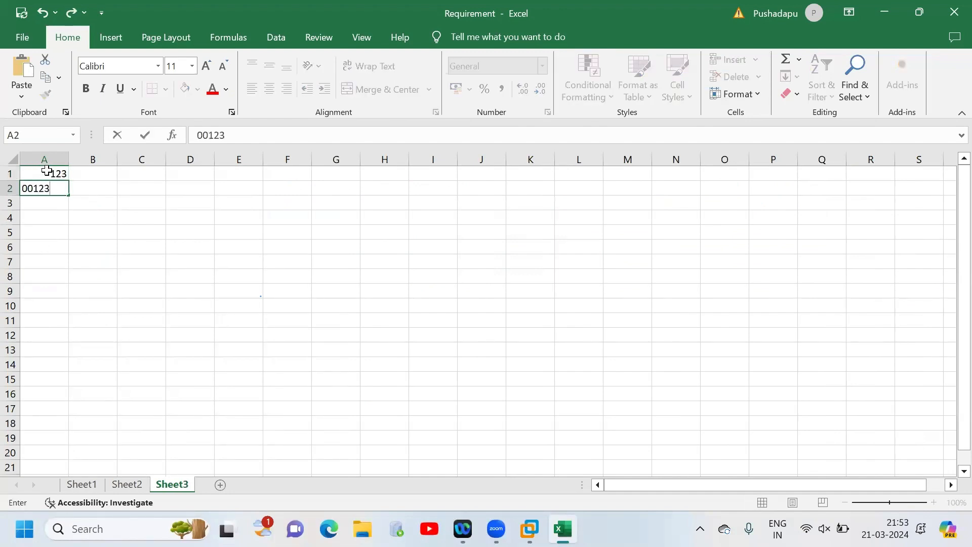
{"action": "key", "text": "Return"}
- Check the content of cell A2 and enter 234 with two leading zeros in cell A3
{"action": "double_click", "coordinate": [33, 187]}
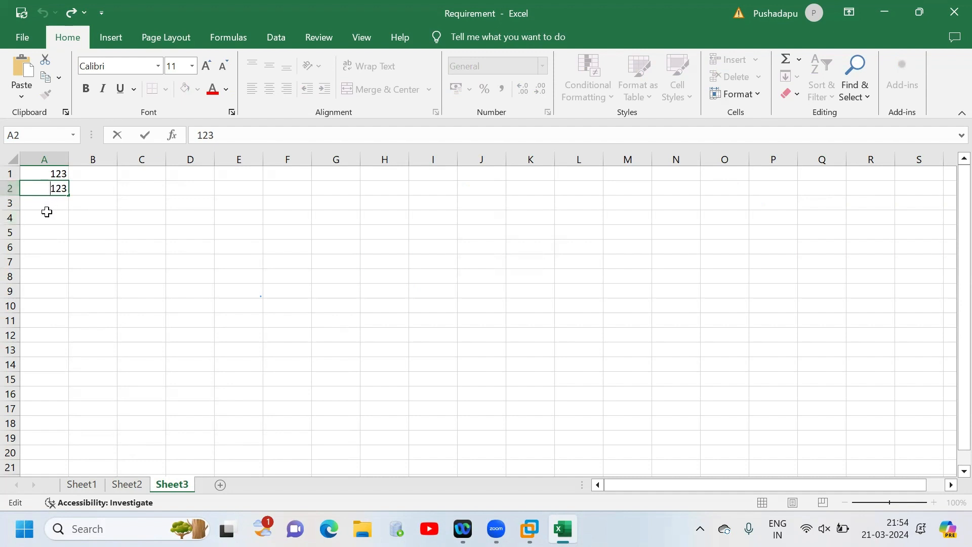
{"action": "key", "text": "Return"}
{"action": "type", "text": "00"}
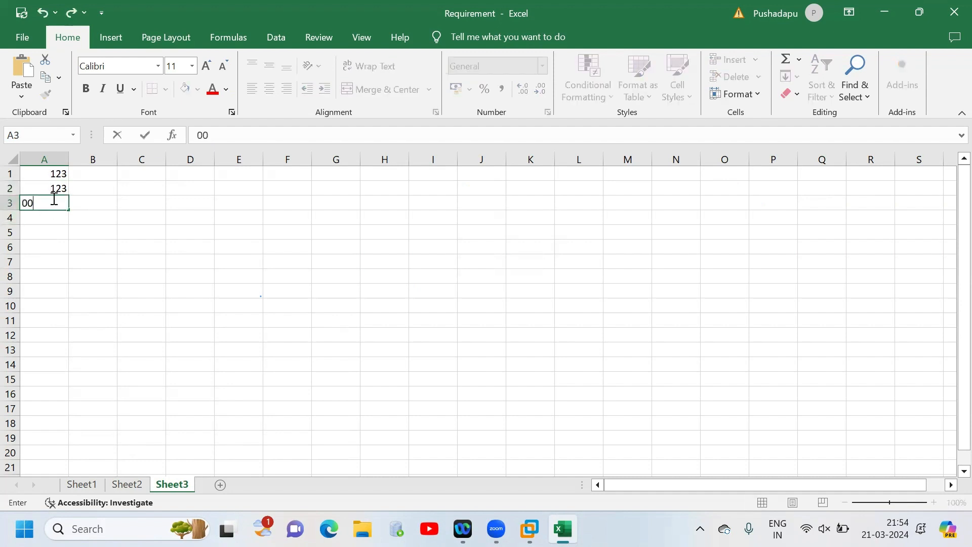
{"action": "key", "text": "Return"}
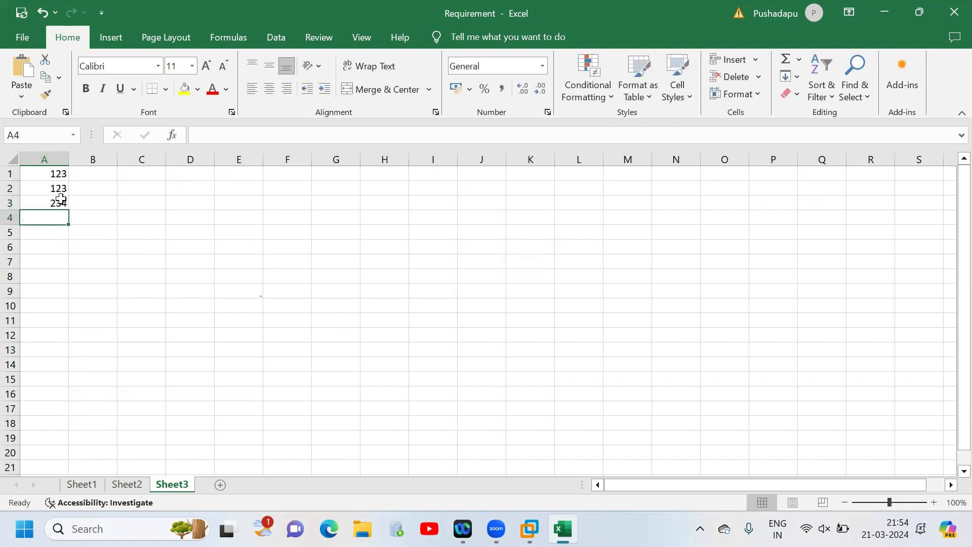
- Set the number format of the whole column A to Text
{"action": "left_click", "coordinate": [55, 158]}
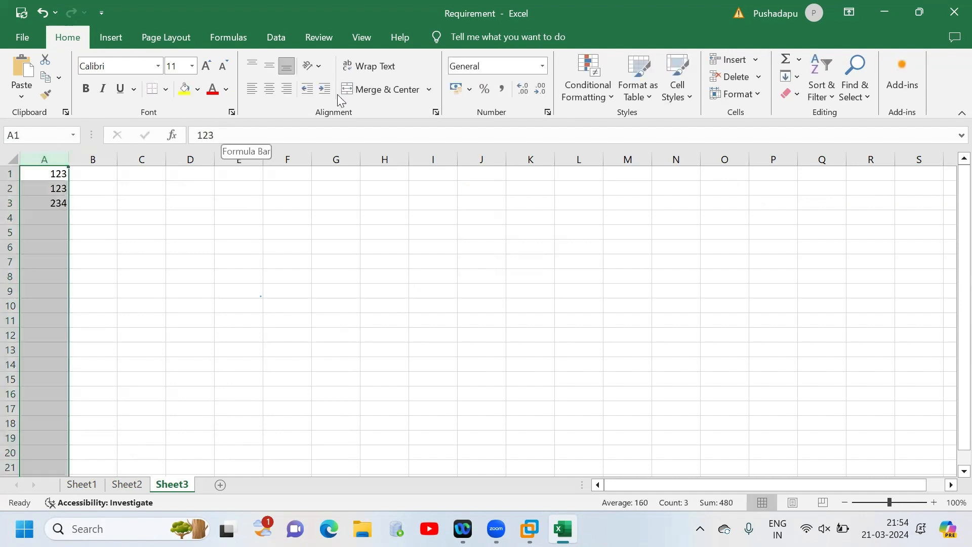
{"action": "left_click", "coordinate": [542, 66]}
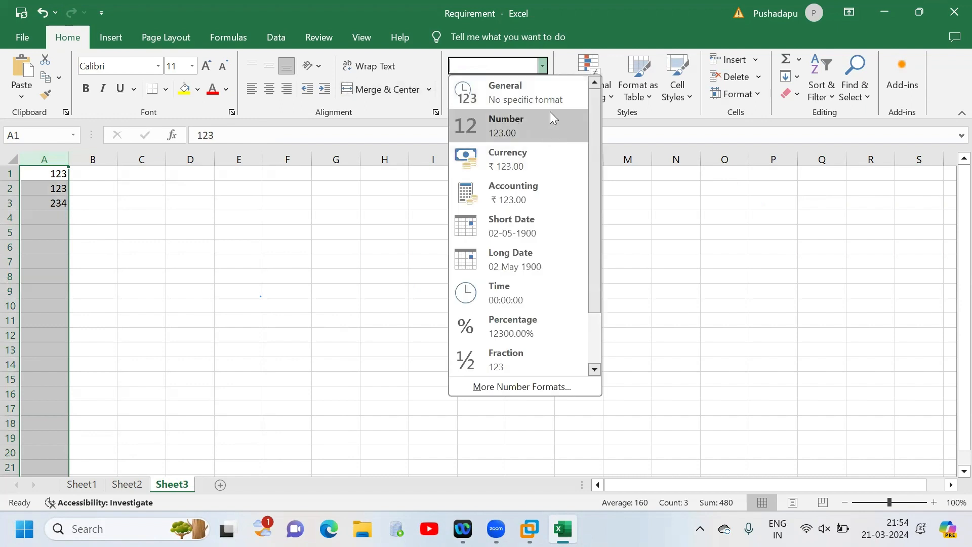
{"action": "left_click_drag", "start_coordinate": [593, 247], "coordinate": [596, 315]}
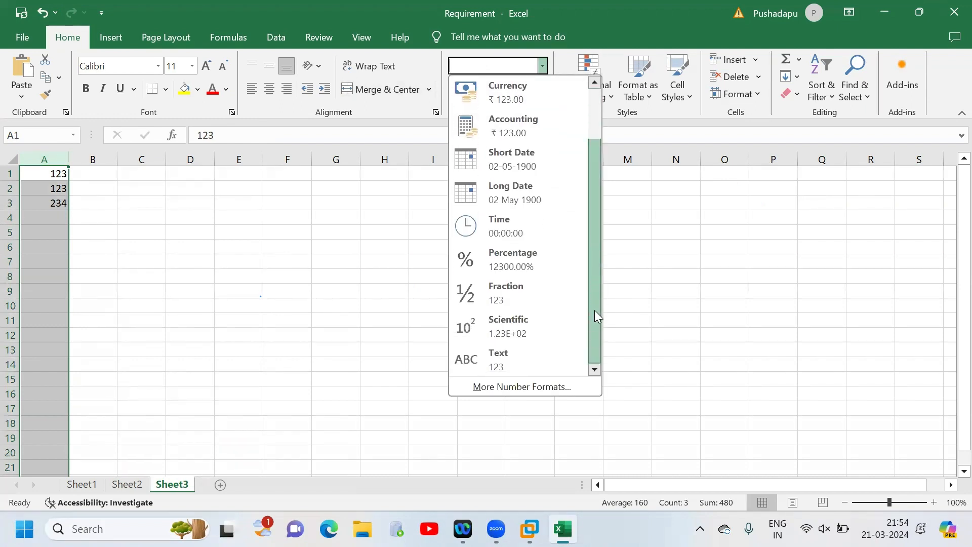
{"action": "left_click", "coordinate": [519, 357]}
{"action": "left_click", "coordinate": [225, 249]}
- Add two leading zeros to the value in cell A2 so it reads 00123
{"action": "double_click", "coordinate": [23, 185]}
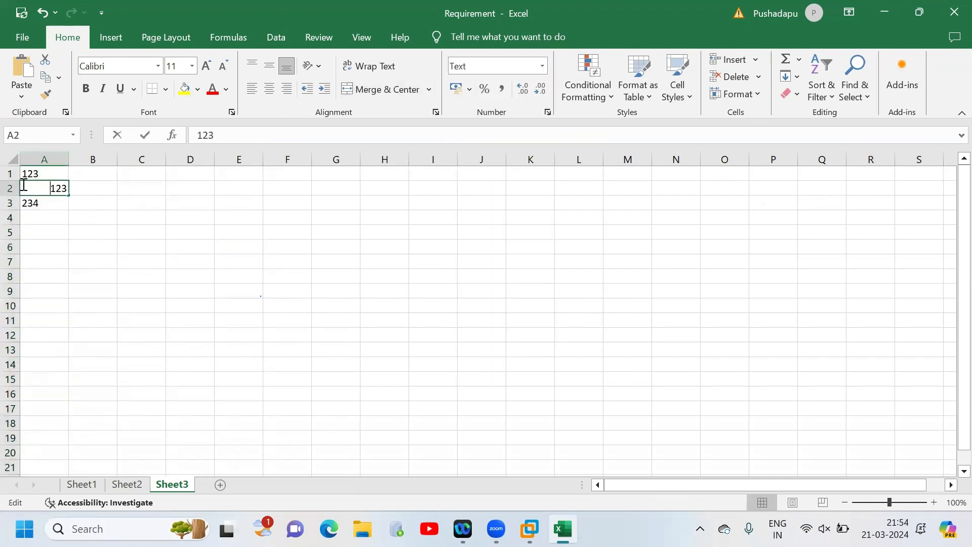
{"action": "type", "text": "00"}
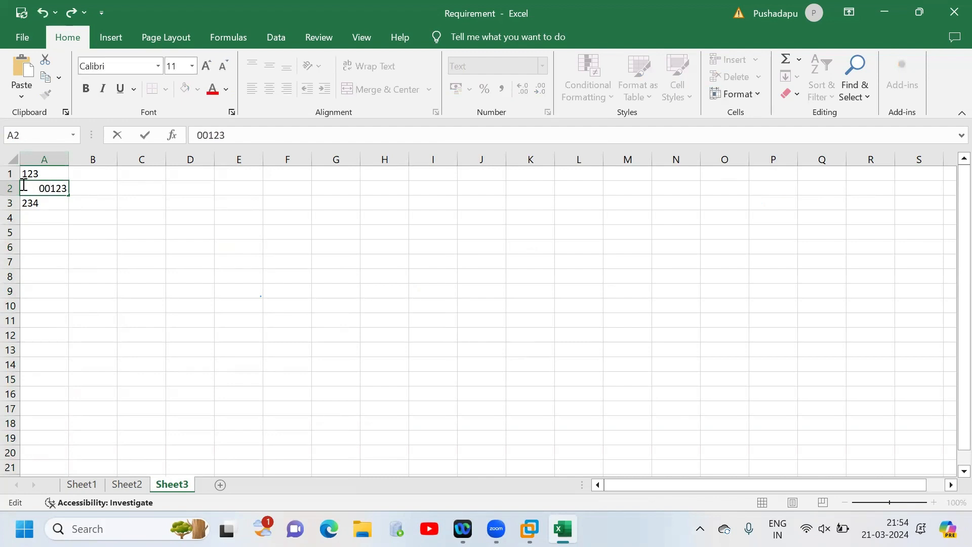
{"action": "left_click", "coordinate": [71, 200]}
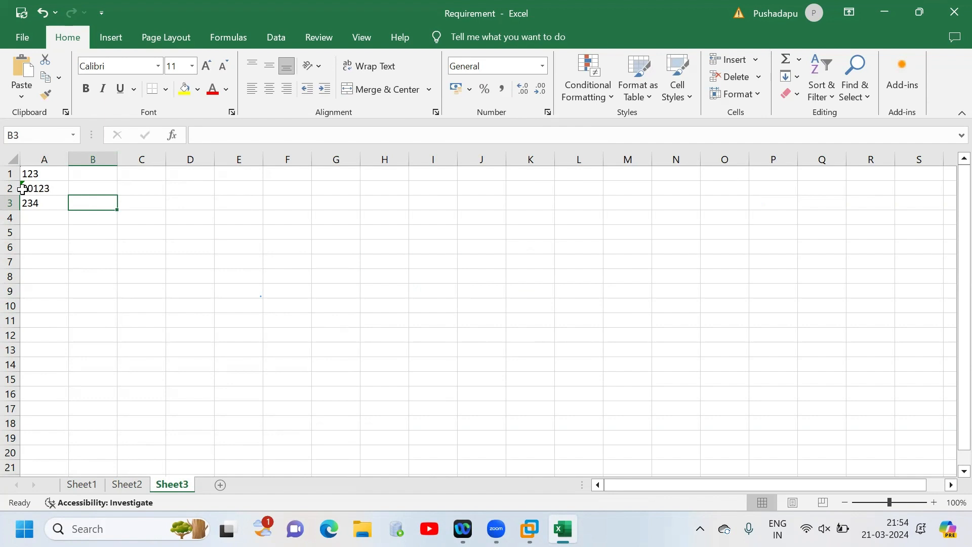
{"action": "left_click", "coordinate": [47, 157]}
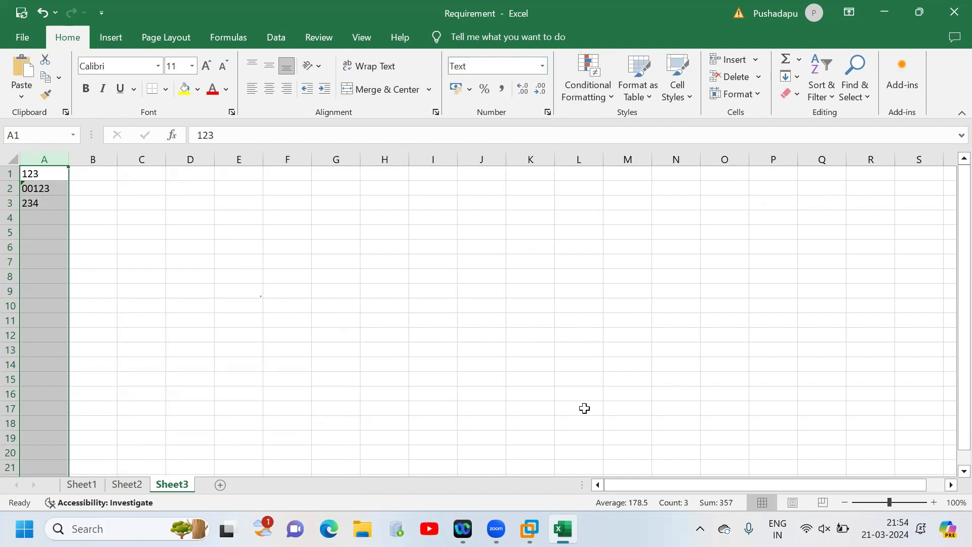
- Switch to the DataStage transformer, map EmpName and EmpID from LnkToXfm to LnkToAccounting, and set the target EmpID's SQL type to Char
{"action": "mouse_move", "coordinate": [529, 529]}
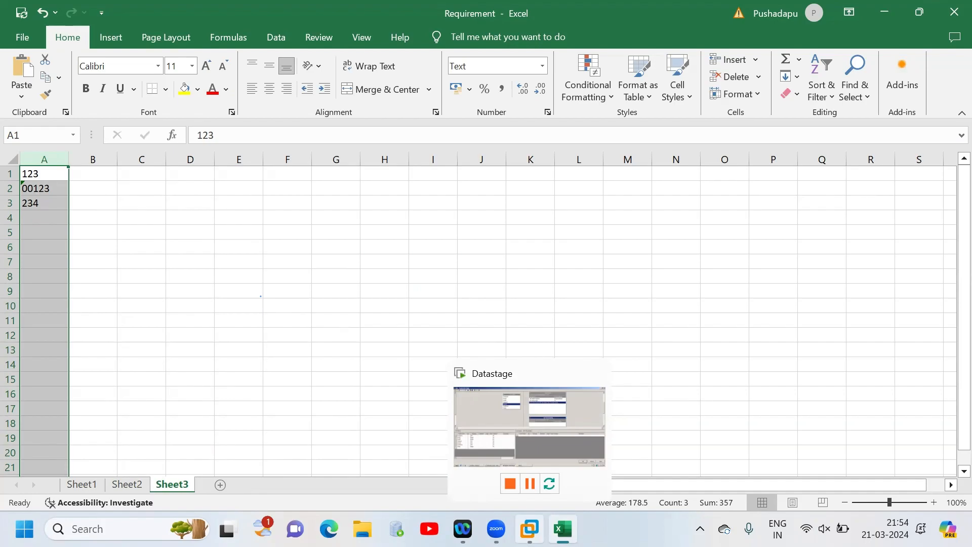
{"action": "left_click", "coordinate": [530, 529]}
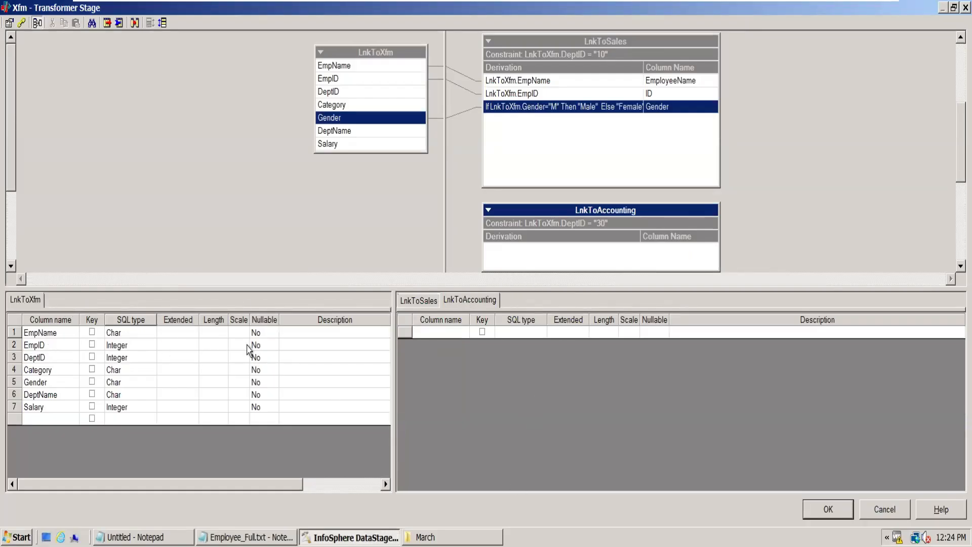
{"action": "left_click_drag", "start_coordinate": [347, 67], "coordinate": [580, 268]}
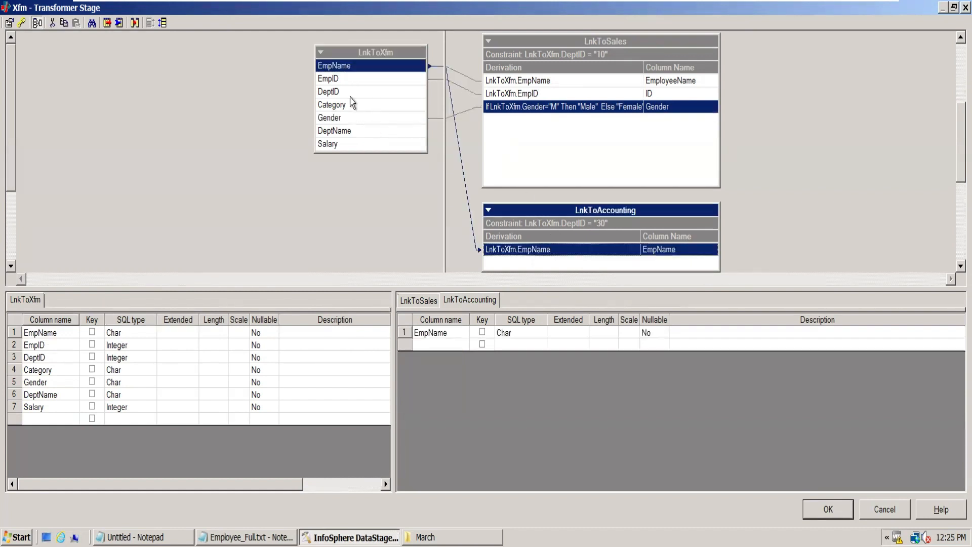
{"action": "left_click_drag", "start_coordinate": [349, 80], "coordinate": [546, 274]}
{"action": "left_click", "coordinate": [523, 349]}
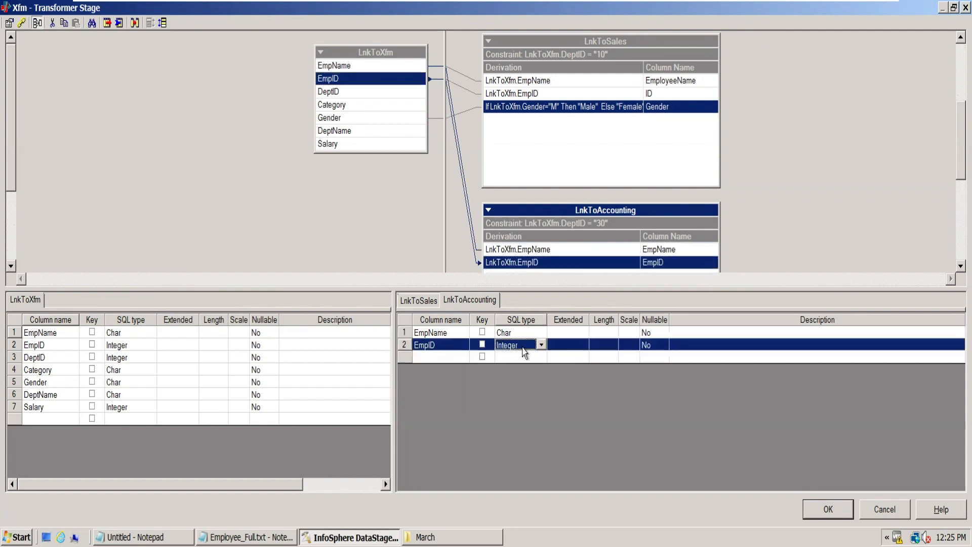
{"action": "key", "text": "c"}
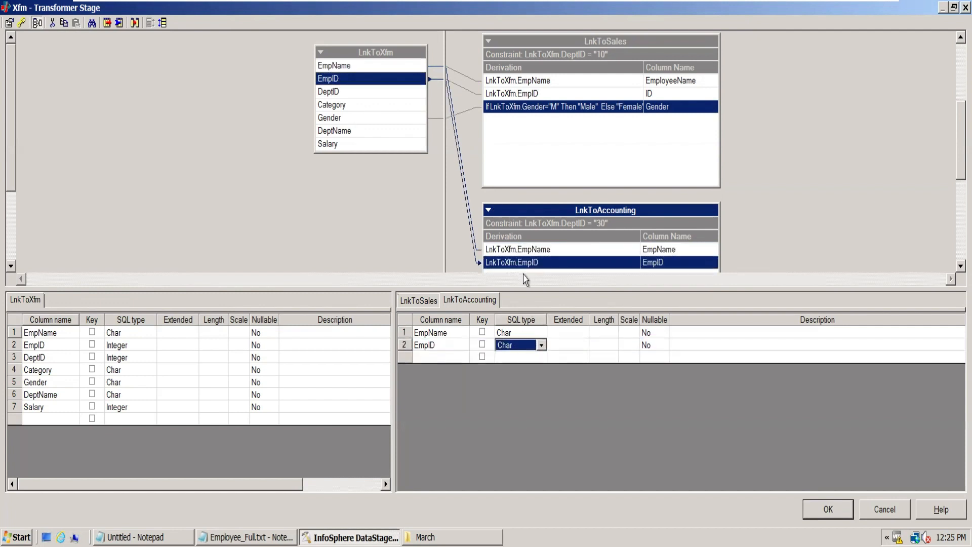
- Examine the Type Conversion functions available for the EmpID derivation of LnkToAccounting
{"action": "double_click", "coordinate": [506, 262]}
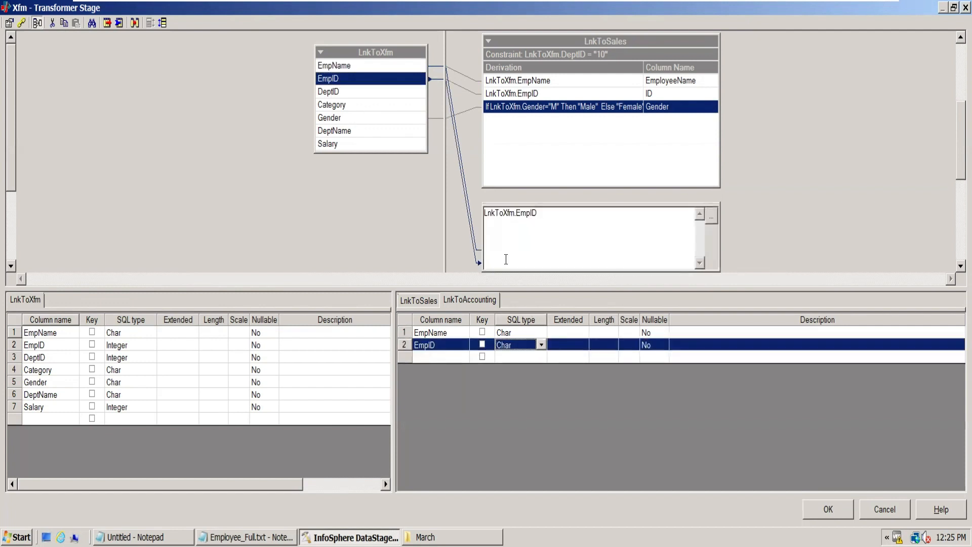
{"action": "left_click", "coordinate": [712, 220]}
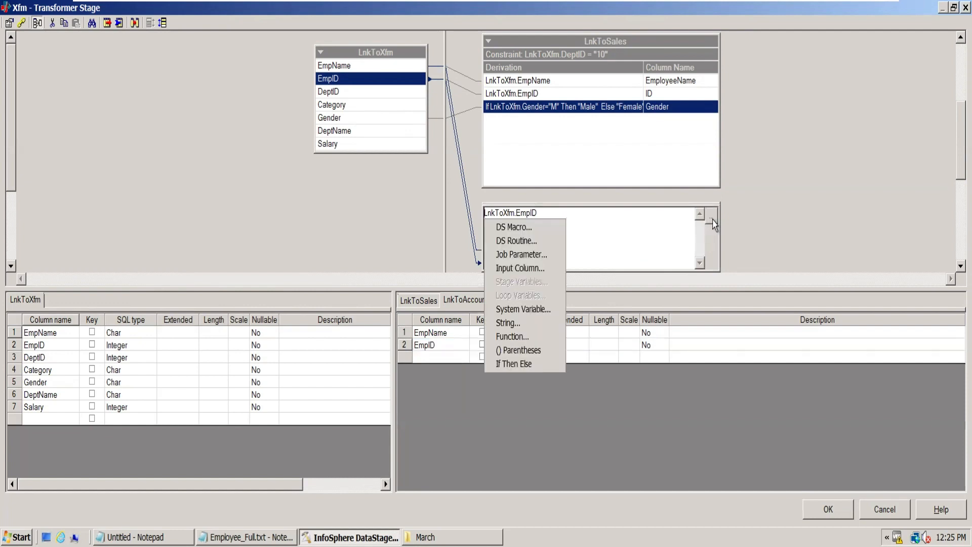
{"action": "left_click", "coordinate": [519, 338]}
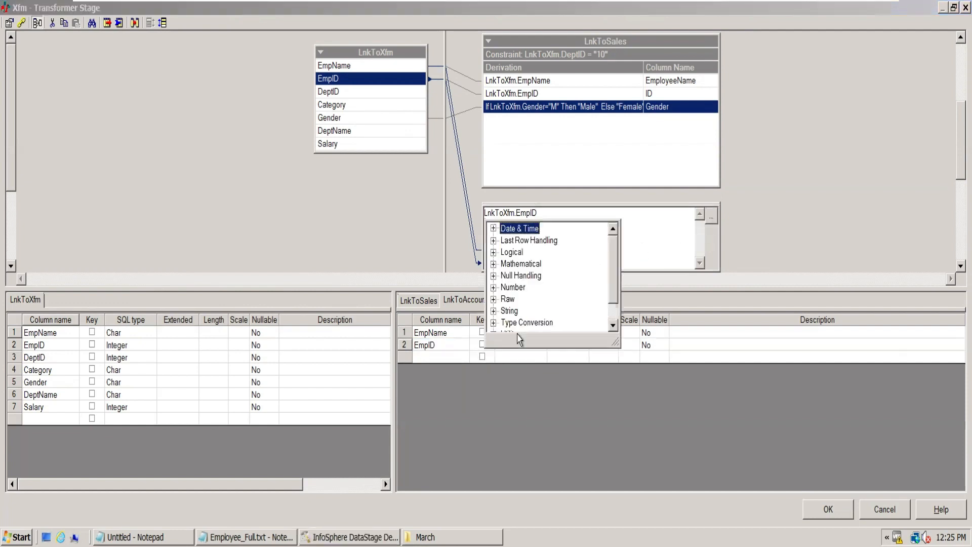
{"action": "left_click", "coordinate": [493, 323]}
{"action": "left_click", "coordinate": [614, 327]}
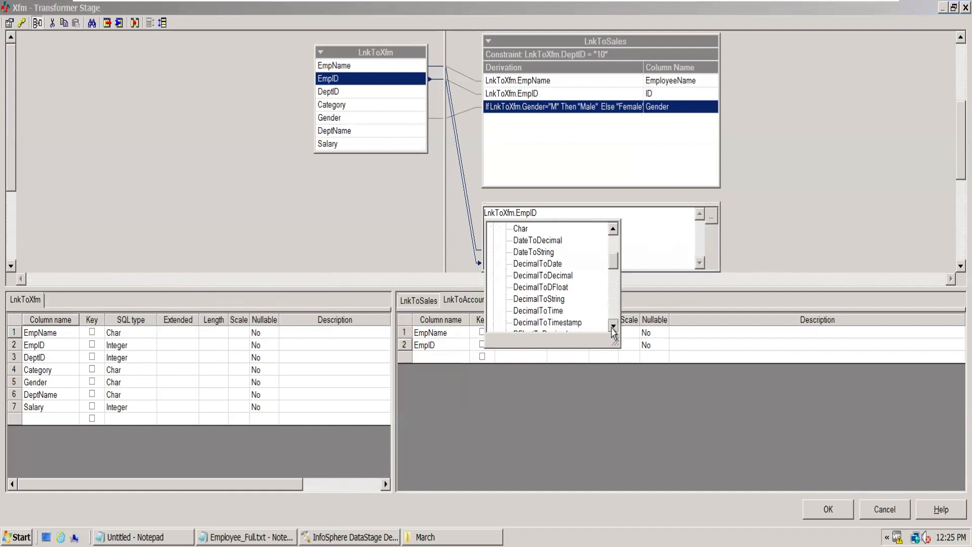
{"action": "left_click_drag", "start_coordinate": [613, 326], "coordinate": [614, 330]}
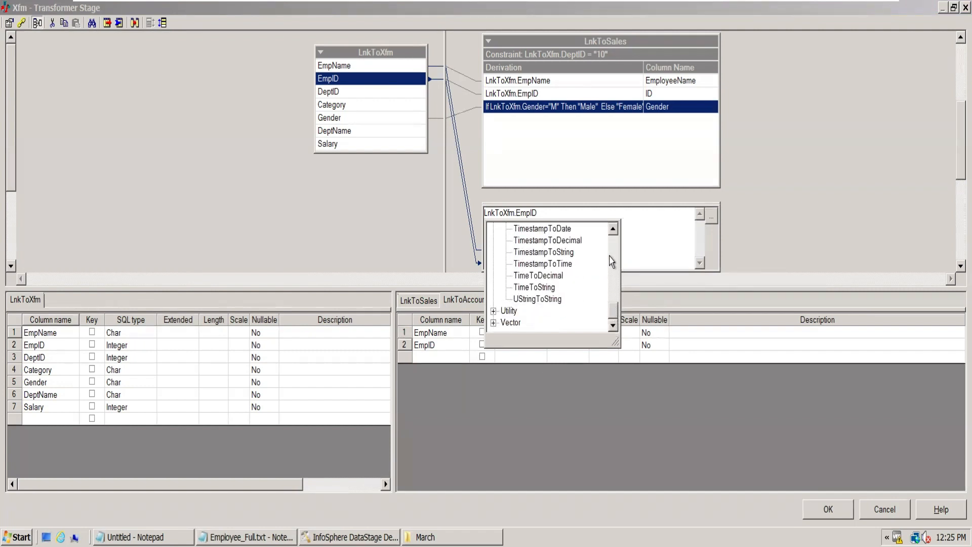
{"action": "left_click", "coordinate": [614, 247]}
{"action": "left_click_drag", "start_coordinate": [615, 248], "coordinate": [614, 247]}
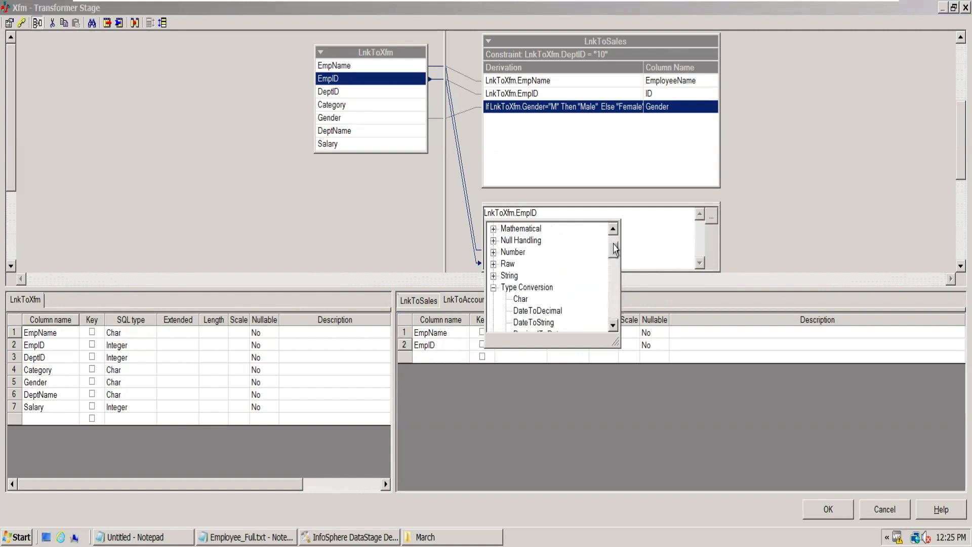
{"action": "left_click", "coordinate": [614, 325]}
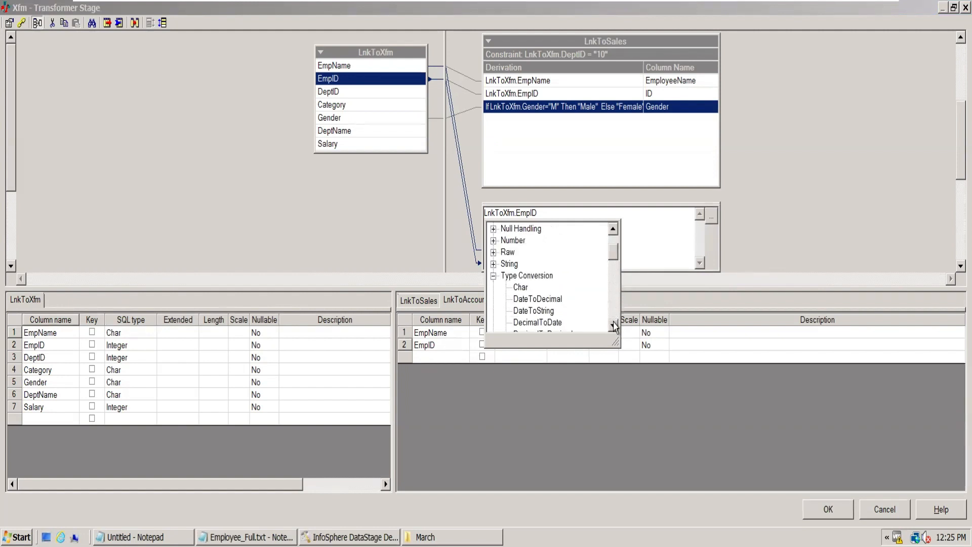
{"action": "left_click", "coordinate": [613, 326]}
{"action": "left_click", "coordinate": [614, 325]}
{"action": "left_click", "coordinate": [613, 326]}
{"action": "left_click", "coordinate": [613, 325]}
{"action": "left_click", "coordinate": [613, 325]}
{"action": "left_click", "coordinate": [613, 325]}
{"action": "left_click", "coordinate": [614, 326]}
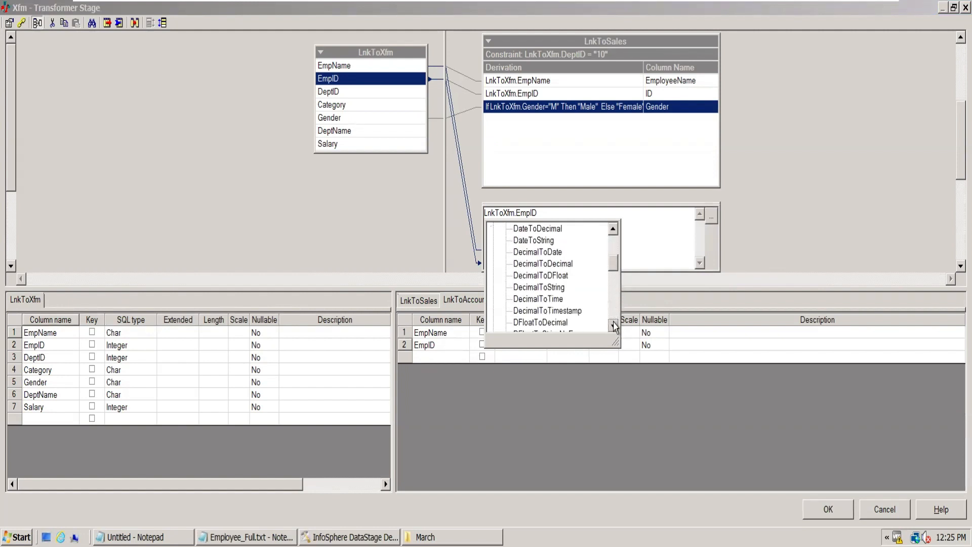
{"action": "left_click", "coordinate": [614, 326]}
{"action": "left_click", "coordinate": [613, 326]}
{"action": "left_click", "coordinate": [614, 326]}
{"action": "left_click", "coordinate": [614, 326]}
{"action": "left_click", "coordinate": [614, 325]}
{"action": "left_click", "coordinate": [614, 326]}
{"action": "left_click", "coordinate": [614, 325]}
{"action": "left_click", "coordinate": [613, 326]}
{"action": "left_click", "coordinate": [614, 325]}
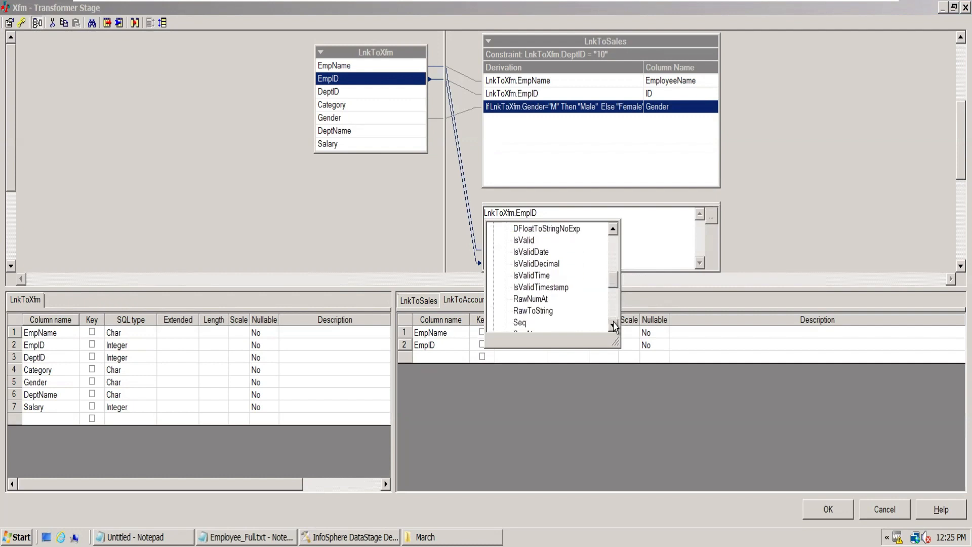
{"action": "left_click", "coordinate": [613, 326]}
{"action": "left_click", "coordinate": [614, 325]}
{"action": "left_click", "coordinate": [614, 326]}
{"action": "left_click", "coordinate": [613, 325]}
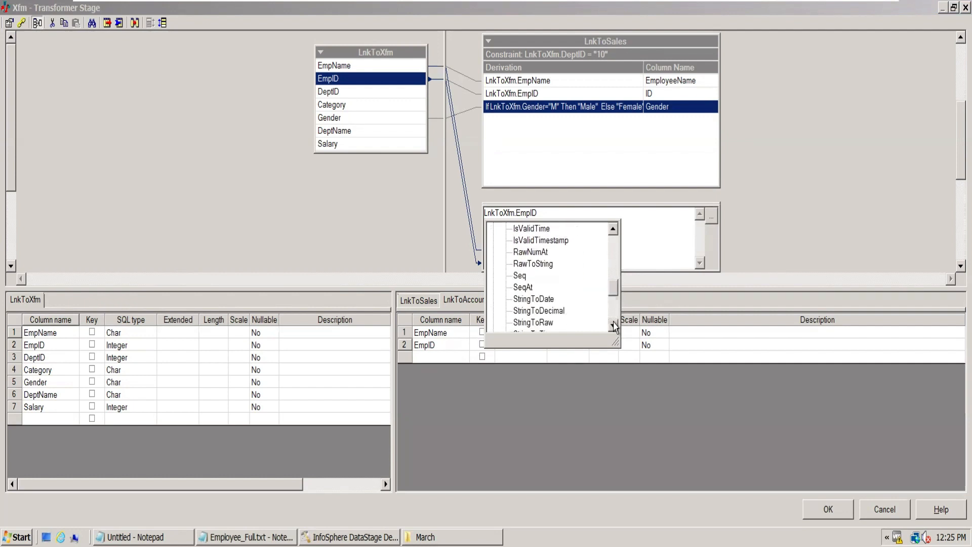
{"action": "left_click", "coordinate": [614, 325]}
{"action": "left_click", "coordinate": [614, 326]}
{"action": "left_click", "coordinate": [614, 326]}
{"action": "left_click", "coordinate": [614, 326]}
{"action": "left_click", "coordinate": [614, 326]}
{"action": "left_click", "coordinate": [614, 325]}
{"action": "left_click", "coordinate": [614, 326]}
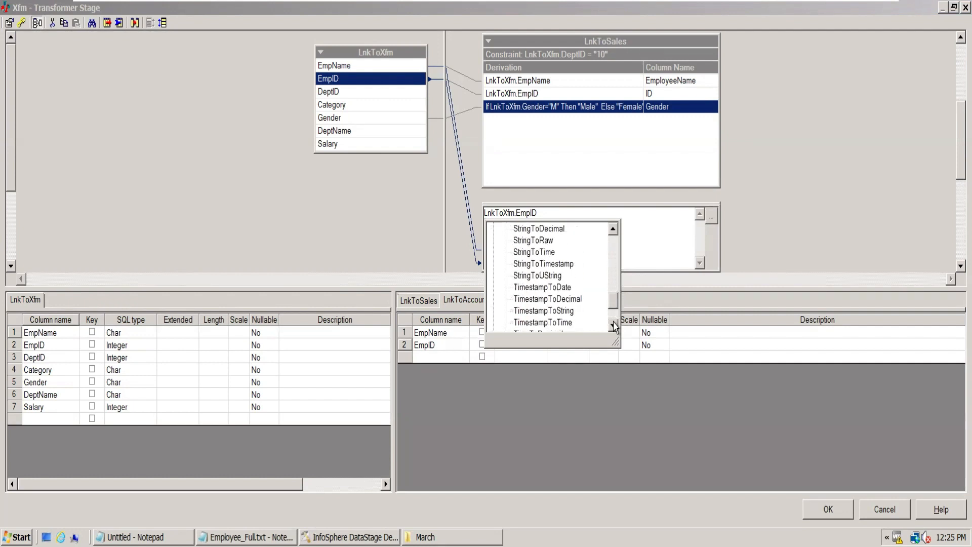
{"action": "left_click", "coordinate": [614, 325]}
{"action": "left_click", "coordinate": [614, 326]}
{"action": "left_click", "coordinate": [614, 326]}
{"action": "left_click", "coordinate": [614, 325]}
{"action": "left_click", "coordinate": [614, 326]}
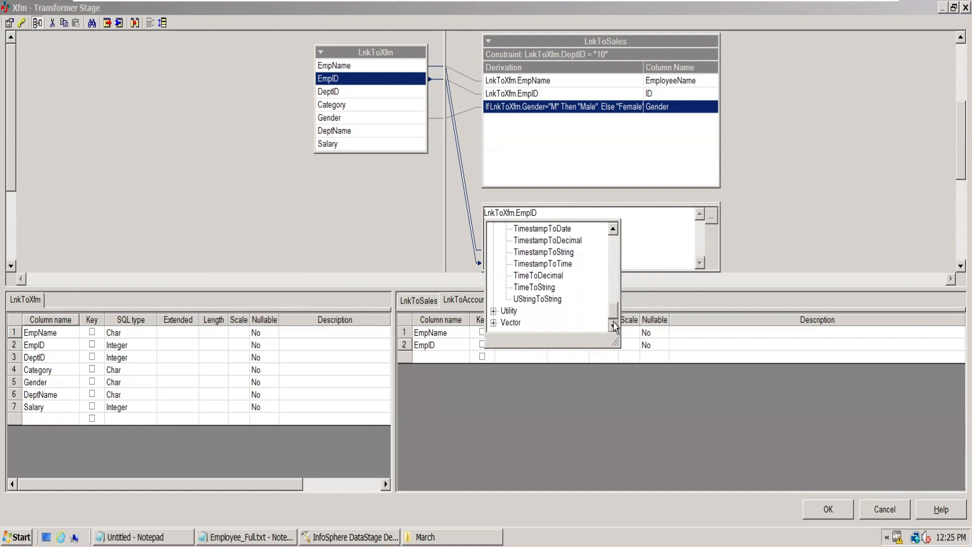
{"action": "left_click", "coordinate": [612, 267]}
{"action": "left_click", "coordinate": [612, 268]}
{"action": "left_click", "coordinate": [723, 334]}
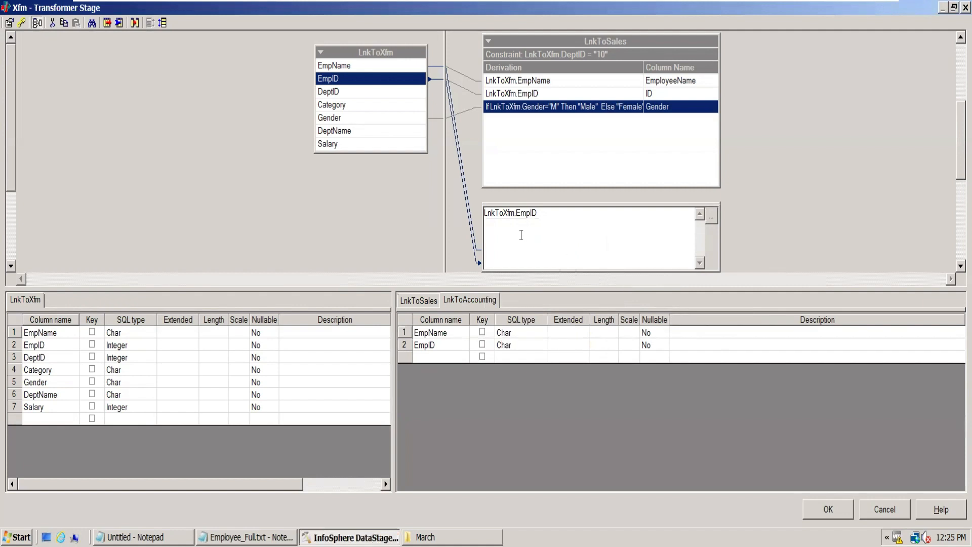
- Insert the UpCase string function at the start of the EmpName derivation in LnkToAccounting
{"action": "left_click", "coordinate": [520, 348]}
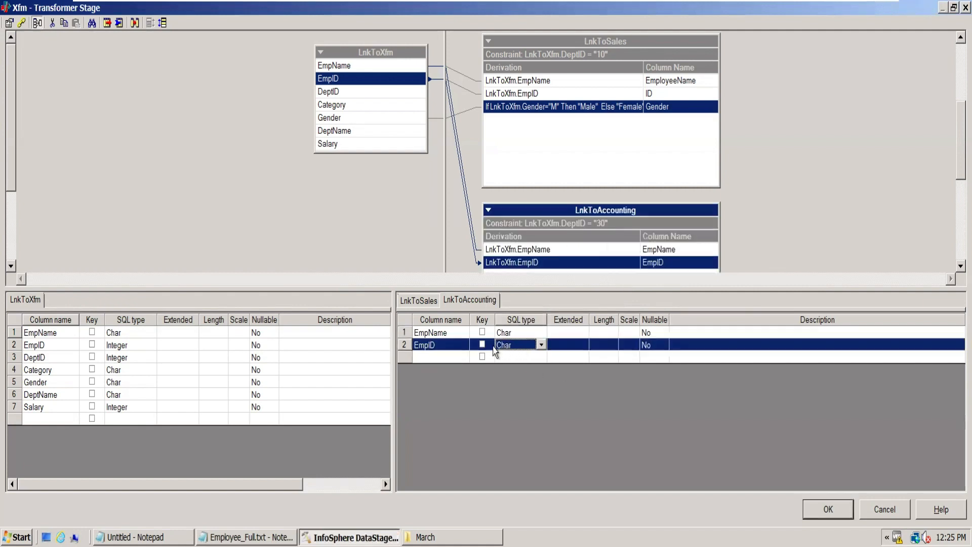
{"action": "left_click_drag", "start_coordinate": [619, 287], "coordinate": [620, 315]}
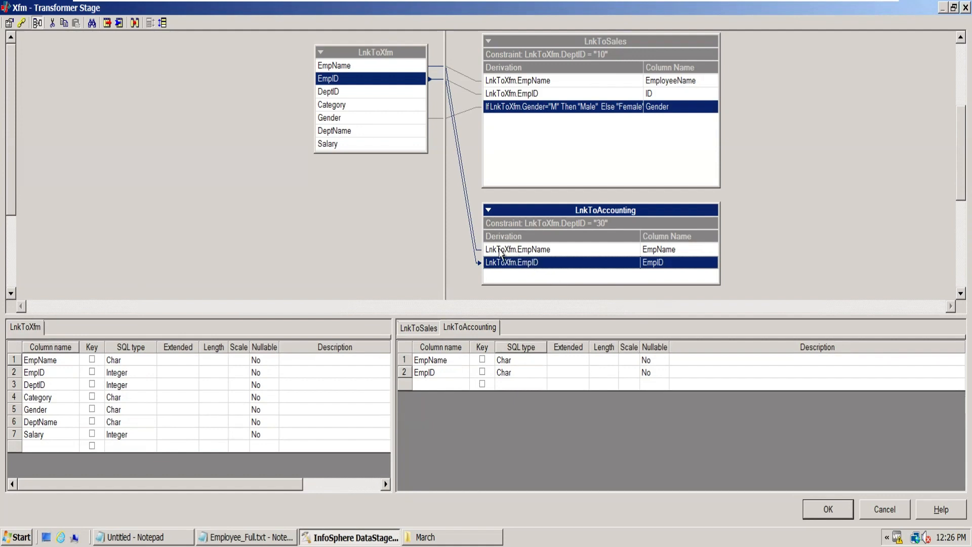
{"action": "left_click", "coordinate": [563, 250]}
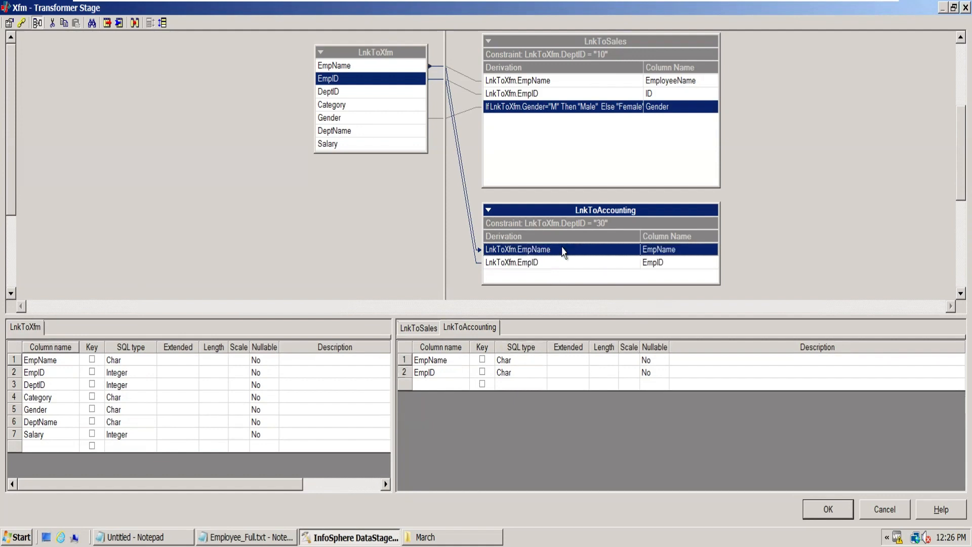
{"action": "double_click", "coordinate": [549, 250]}
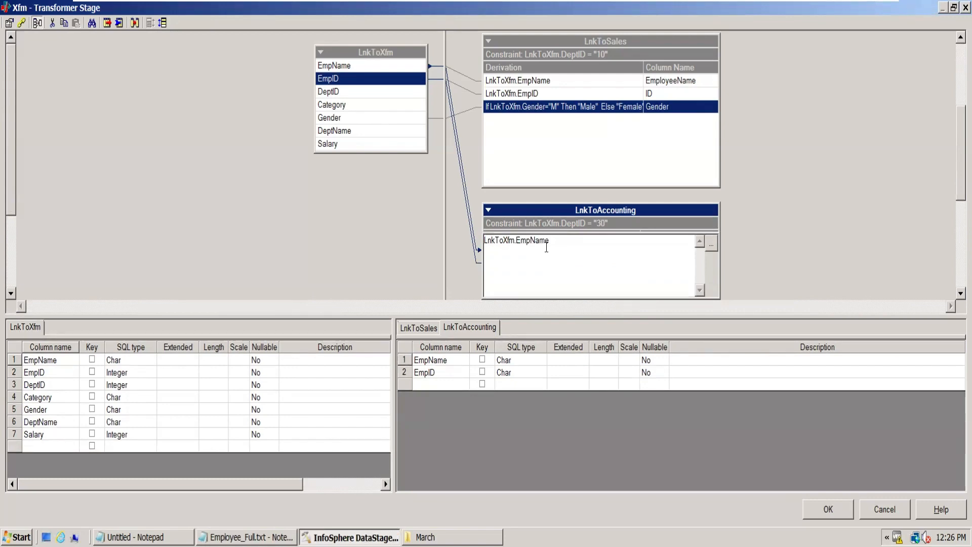
{"action": "left_click", "coordinate": [711, 244]}
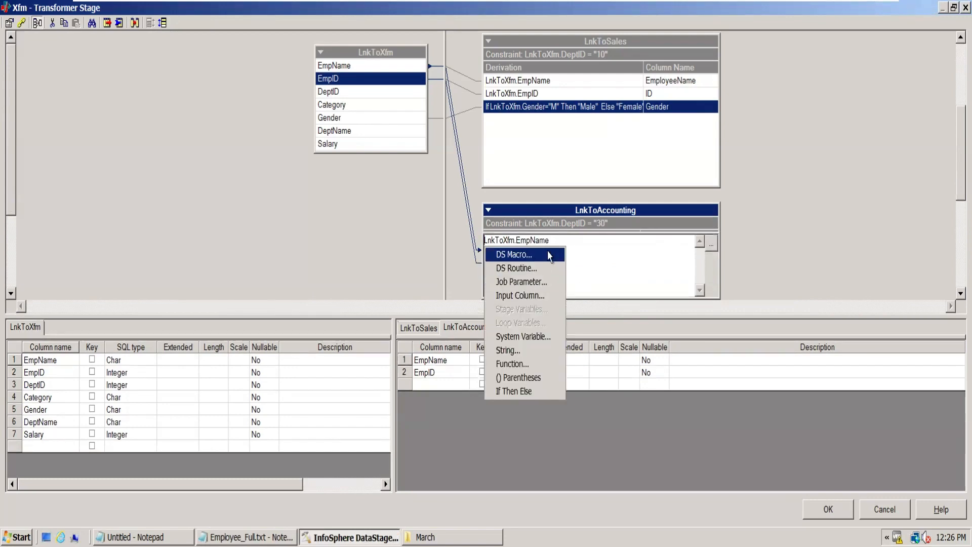
{"action": "left_click", "coordinate": [538, 365]}
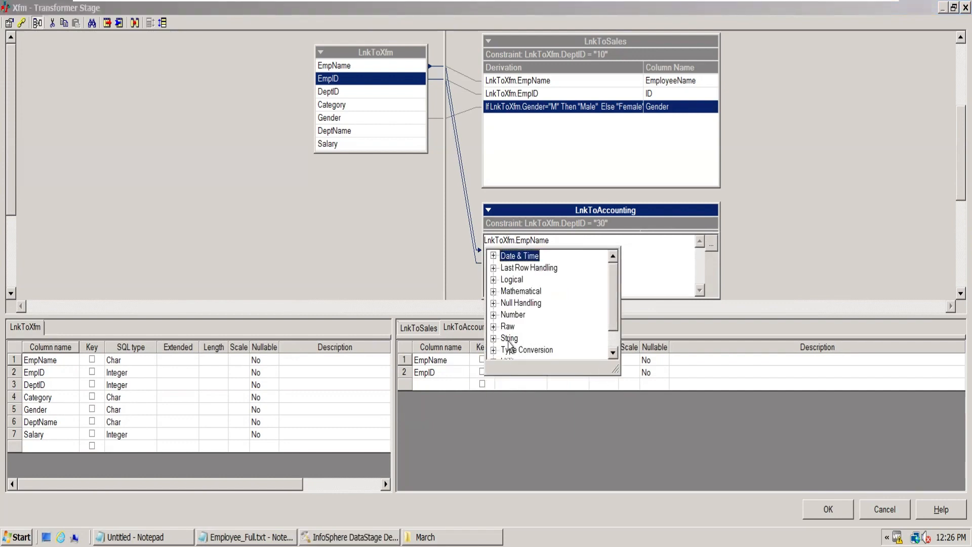
{"action": "left_click", "coordinate": [493, 337]}
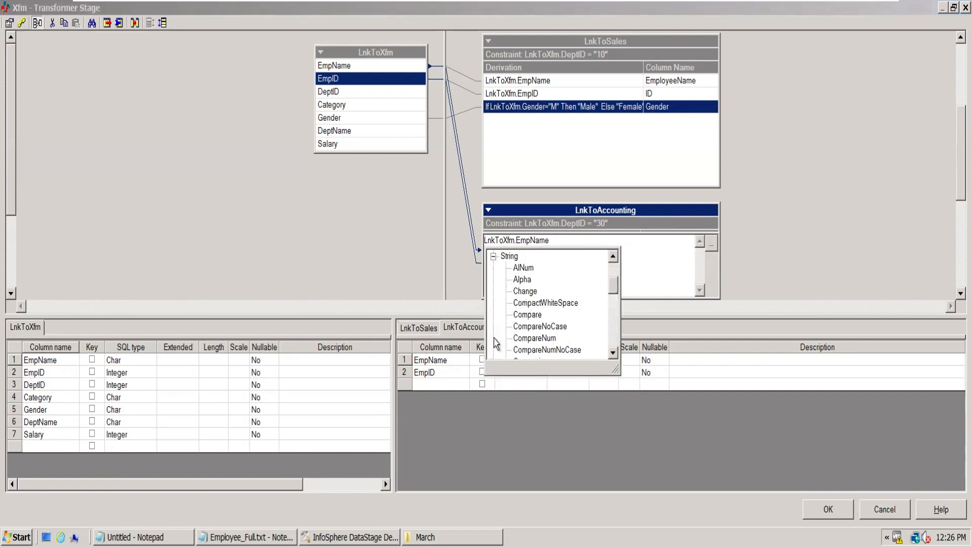
{"action": "left_click", "coordinate": [668, 260]}
{"action": "left_click", "coordinate": [712, 244]}
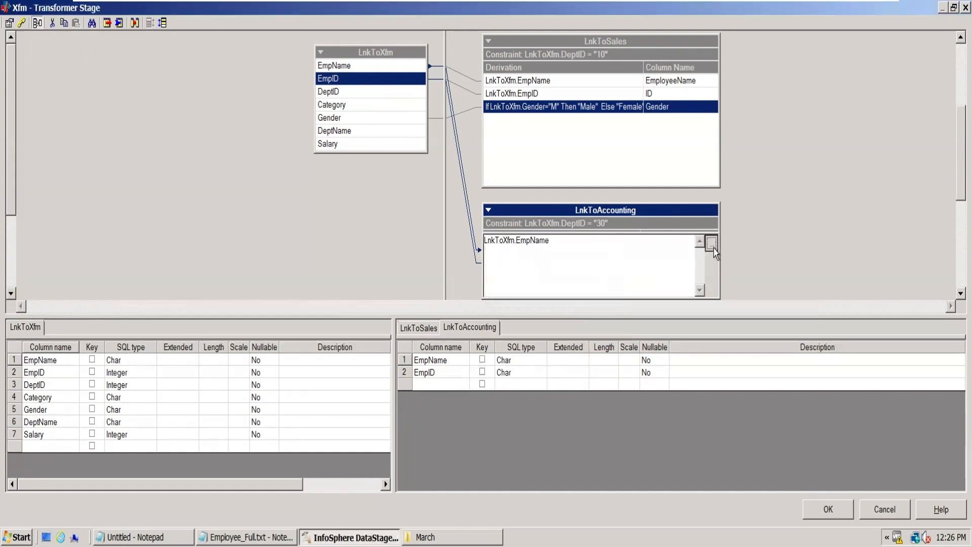
{"action": "left_click", "coordinate": [713, 246]}
{"action": "left_click", "coordinate": [712, 246]}
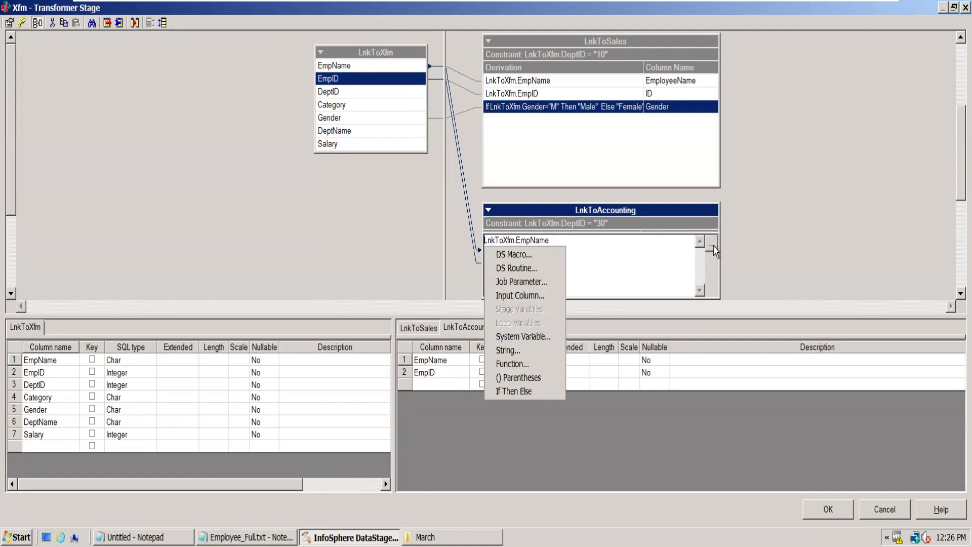
{"action": "left_click", "coordinate": [521, 365]}
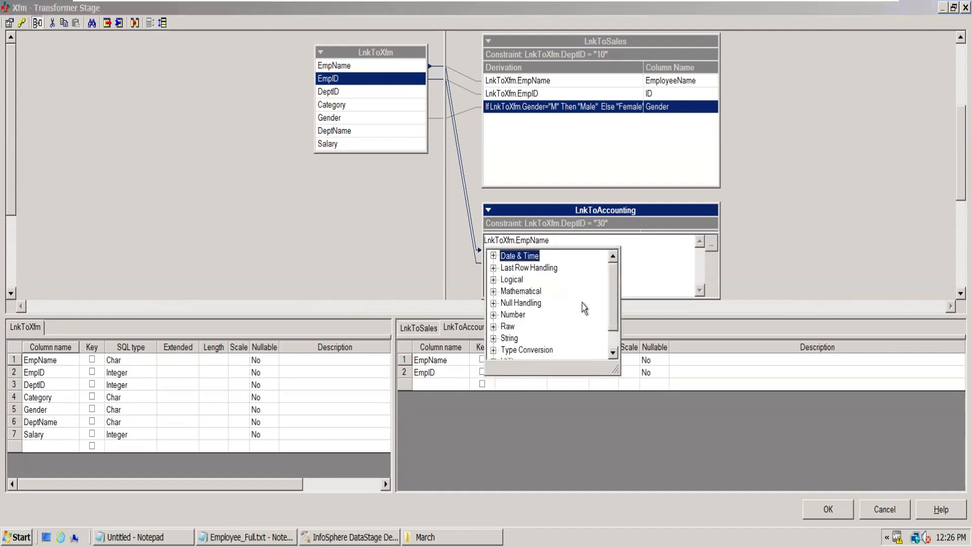
{"action": "left_click", "coordinate": [493, 338]}
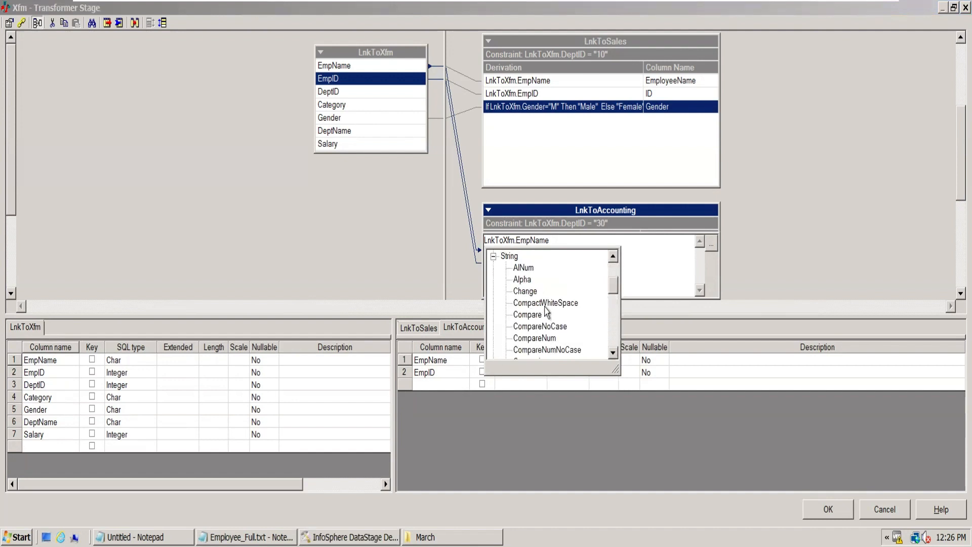
{"action": "left_click", "coordinate": [613, 353]}
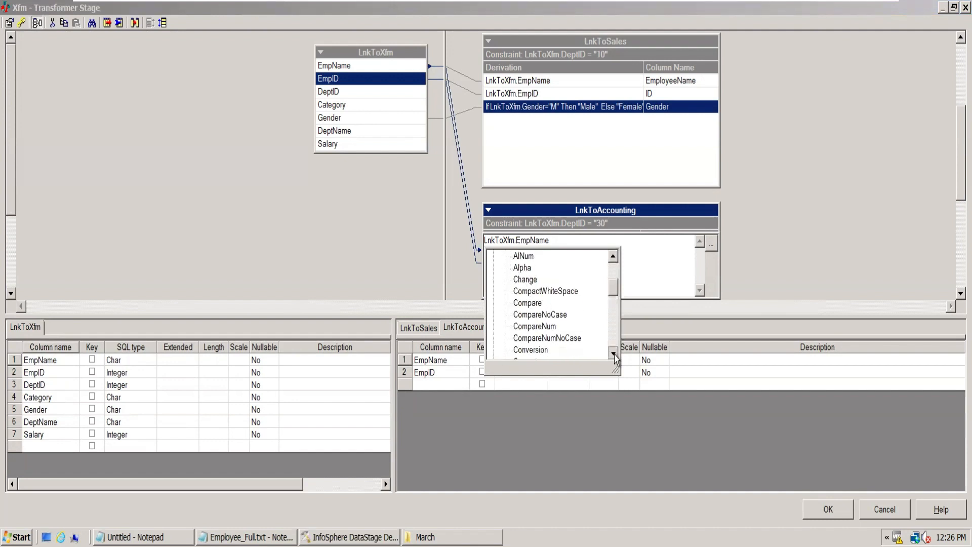
{"action": "left_click", "coordinate": [613, 353]}
{"action": "left_click", "coordinate": [613, 353]}
{"action": "left_click", "coordinate": [613, 353]}
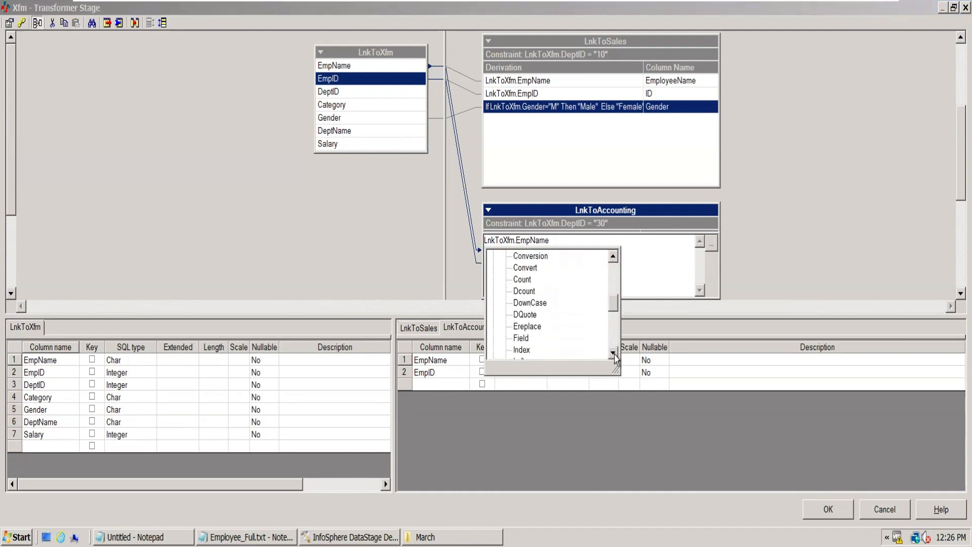
{"action": "left_click", "coordinate": [614, 353]}
{"action": "left_click", "coordinate": [613, 353]}
{"action": "left_click", "coordinate": [613, 353]}
{"action": "left_click", "coordinate": [613, 353]}
{"action": "left_click", "coordinate": [613, 353]}
{"action": "left_click", "coordinate": [614, 353]}
{"action": "left_click", "coordinate": [613, 352]}
{"action": "left_click", "coordinate": [613, 353]}
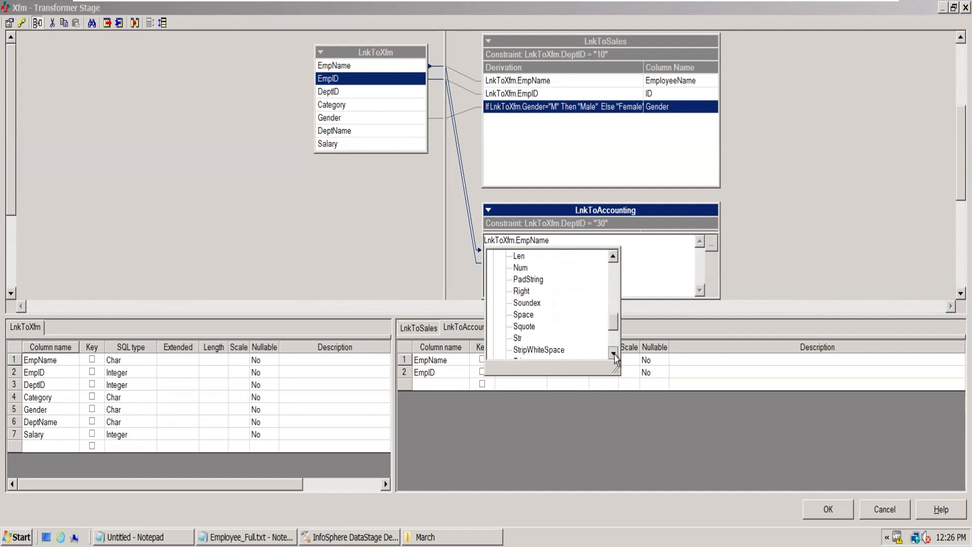
{"action": "left_click", "coordinate": [613, 353]}
{"action": "left_click", "coordinate": [613, 352]}
{"action": "left_click", "coordinate": [613, 353]}
{"action": "left_click", "coordinate": [613, 353]}
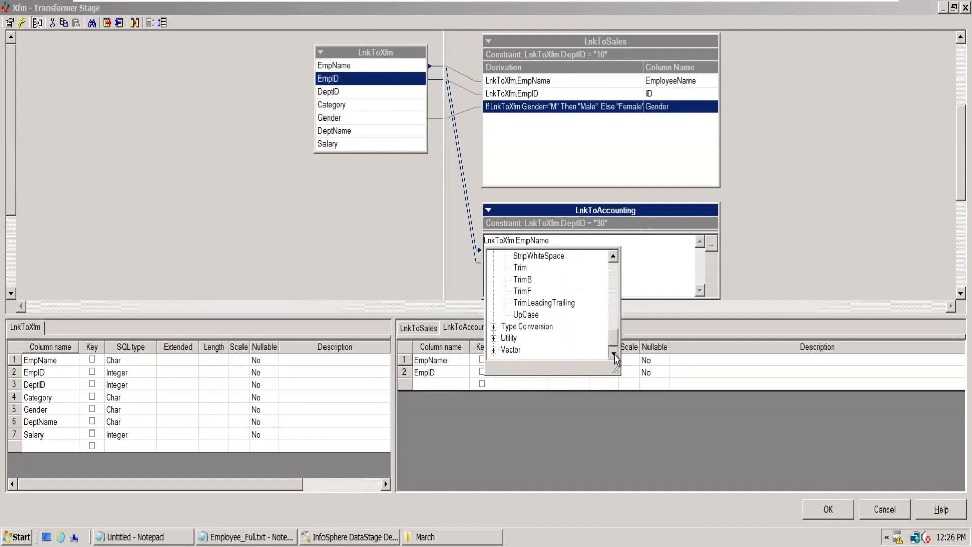
{"action": "left_click", "coordinate": [528, 315]}
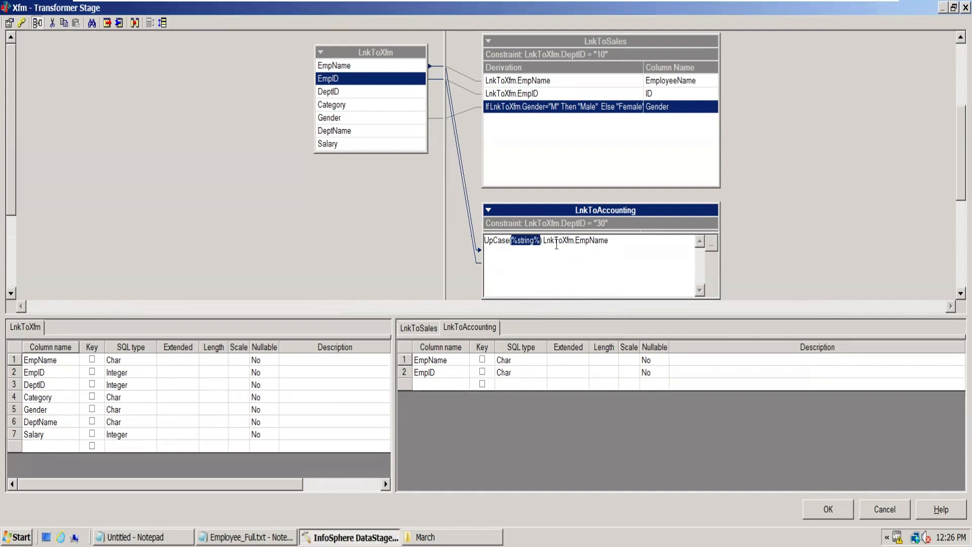
- Make LnkToXfm.EmpName the argument of UpCase in place of the %string% placeholder and accept the derivation
{"action": "key", "text": "Delete"}
{"action": "key", "text": "Delete"}
{"action": "key", "text": "Delete"}
{"action": "left_click", "coordinate": [842, 264]}
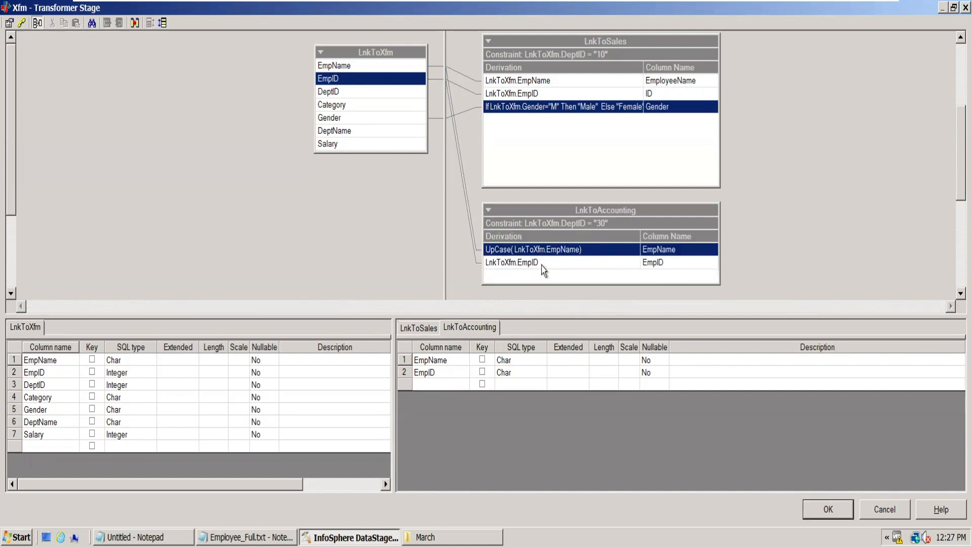
- Prefix the EmpID derivation in LnkToAccounting with two zeros so it reads "00" : LnkToXfm.EmpID
{"action": "double_click", "coordinate": [508, 262]}
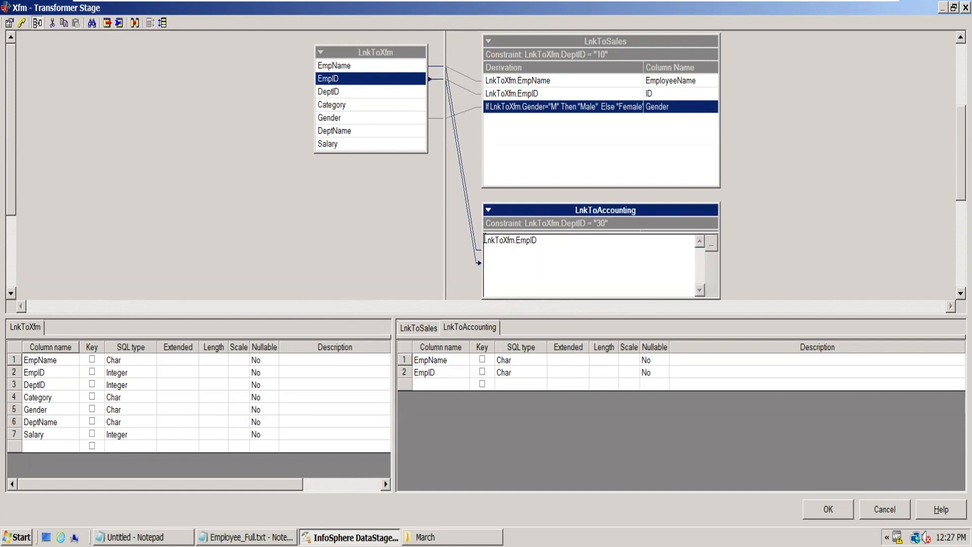
{"action": "type", "text": ": "}
{"action": "type", "text": "\""}
{"action": "type", "text": "00\""}
{"action": "left_click", "coordinate": [818, 212]}
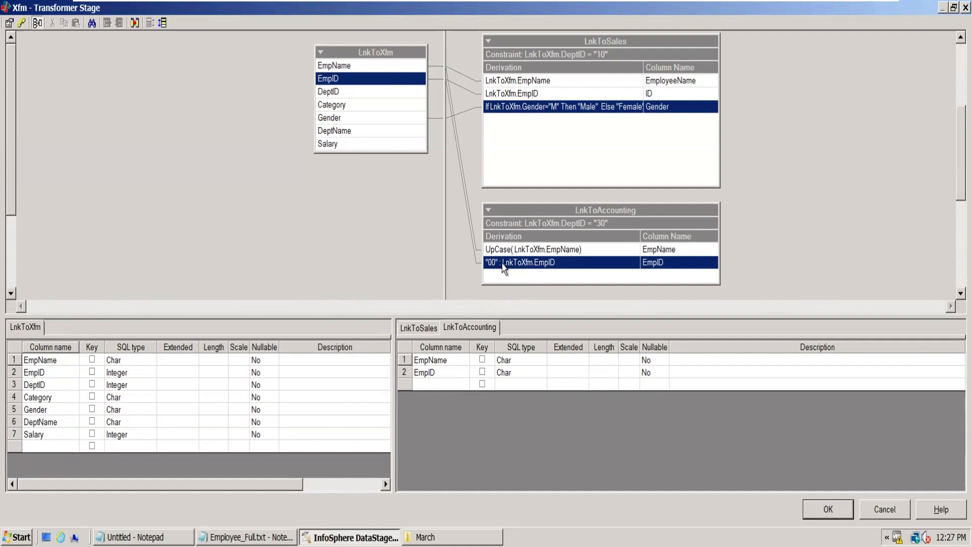
- Try concatenating a text literal after LnkToXfm.EmpID in the EmpID derivation and remove it again
{"action": "double_click", "coordinate": [577, 262]}
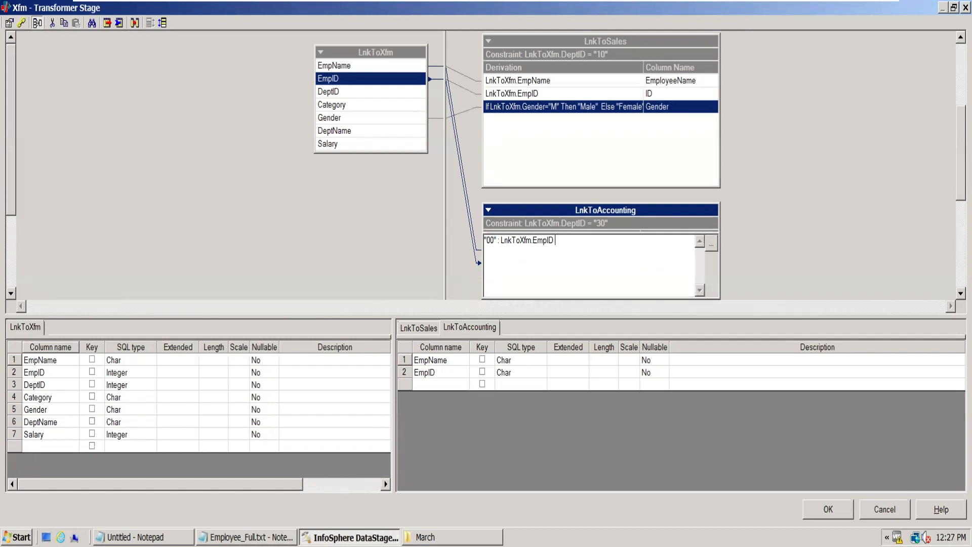
{"action": "type", "text": ": \"JHANSI"}
{"action": "key", "text": "BackSpace"}
{"action": "key", "text": "BackSpace"}
{"action": "key", "text": "BackSpace"}
{"action": "key", "text": "BackSpace"}
{"action": "key", "text": "BackSpace"}
{"action": "key", "text": "BackSpace"}
{"action": "key", "text": "BackSpace"}
{"action": "left_click", "coordinate": [816, 225]}
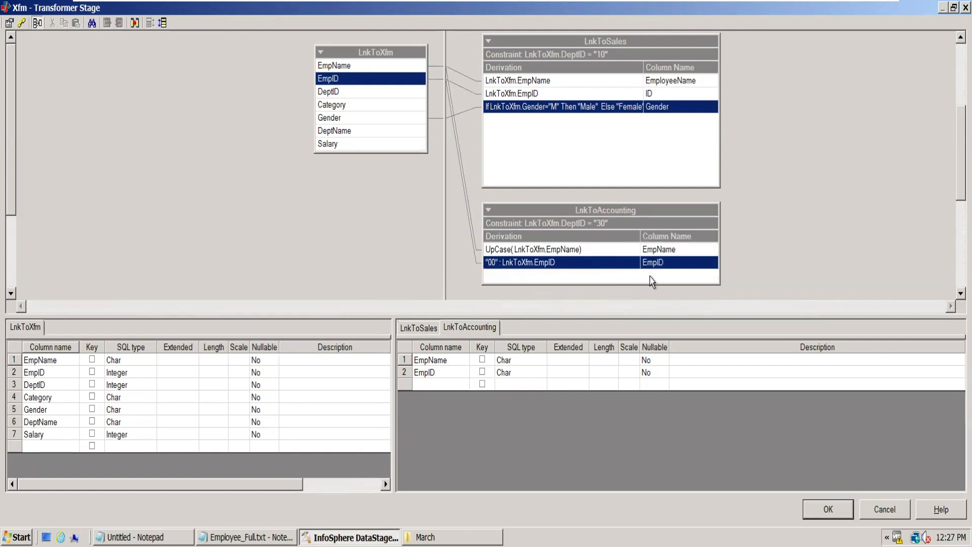
- Wrap the EmpID derivation in LnkToAccounting in a ToString function so it reads ToString("00" : LnkToXfm.EmpID)
{"action": "double_click", "coordinate": [487, 264]}
{"action": "type", "text": "ToString"}
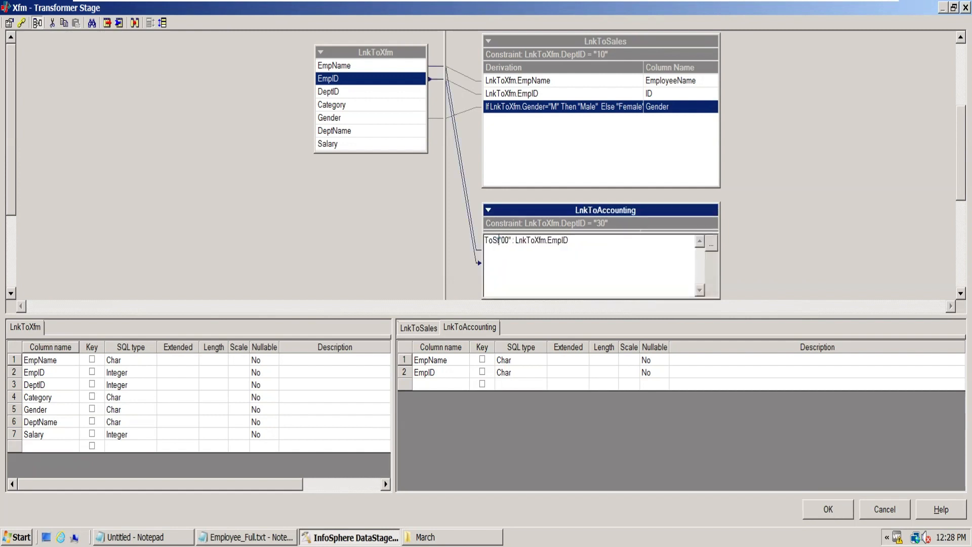
{"action": "type", "text": "("}
{"action": "left_click", "coordinate": [806, 210]}
- Remove the ToString name from the EmpID derivation, keeping ("00" : LnkToXfm.EmpID), and save the transformer mappings
{"action": "double_click", "coordinate": [499, 264]}
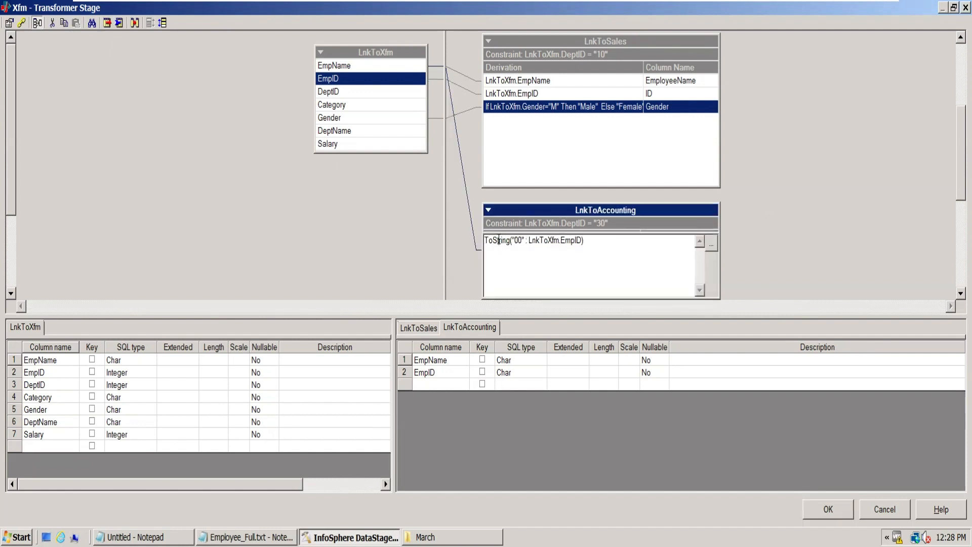
{"action": "double_click", "coordinate": [499, 240]}
{"action": "key", "text": "Delete"}
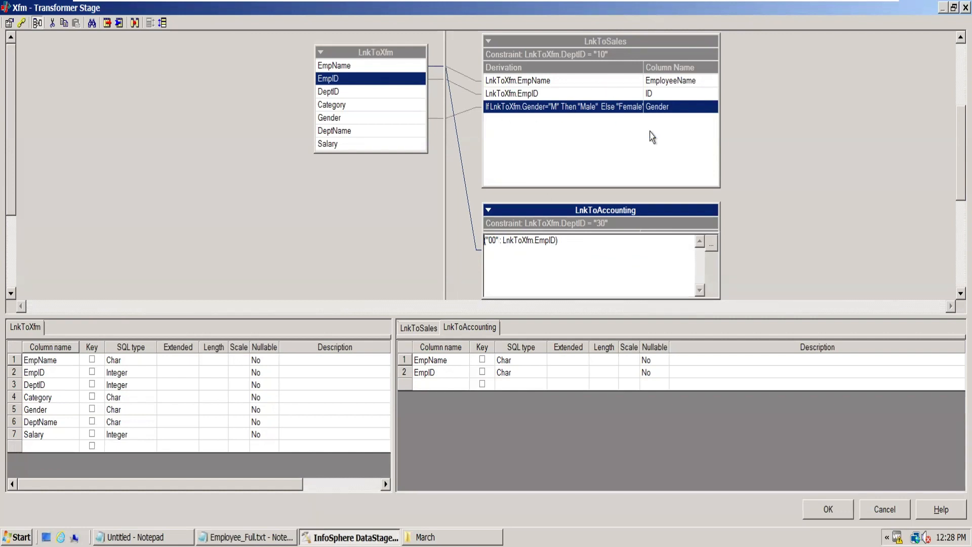
{"action": "left_click", "coordinate": [842, 168]}
{"action": "left_click", "coordinate": [566, 252]}
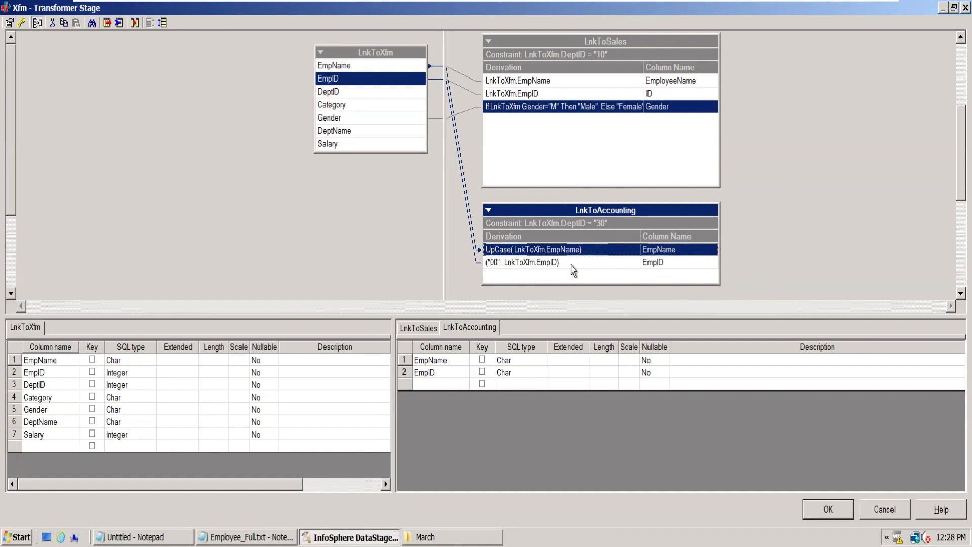
{"action": "left_click", "coordinate": [836, 511]}
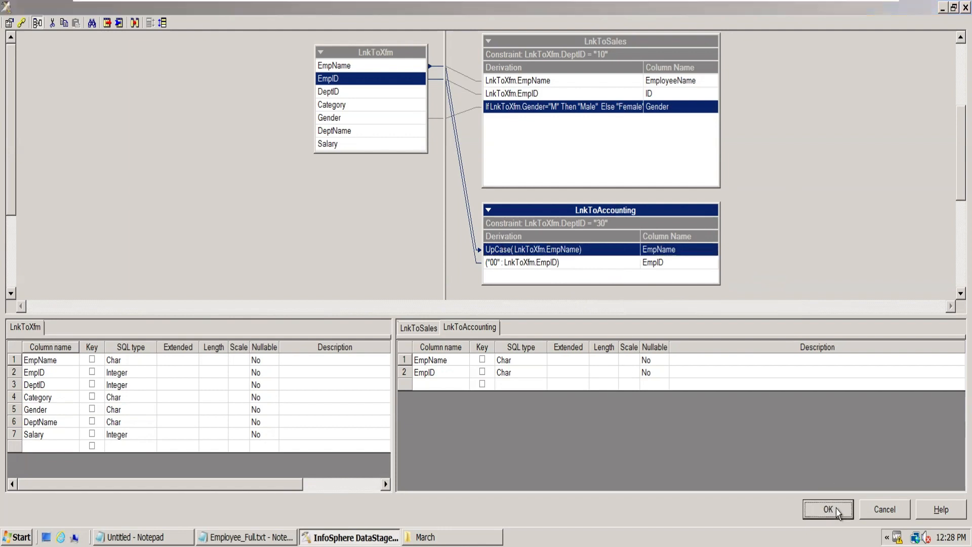
- Open the TgtAccounting sequential file's properties and select its File property
{"action": "double_click", "coordinate": [808, 188]}
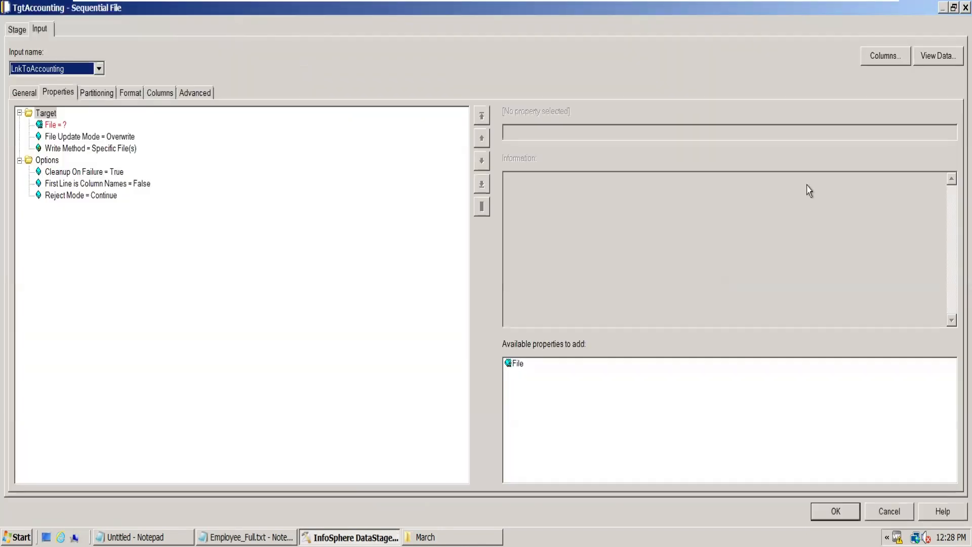
{"action": "left_click", "coordinate": [51, 125]}
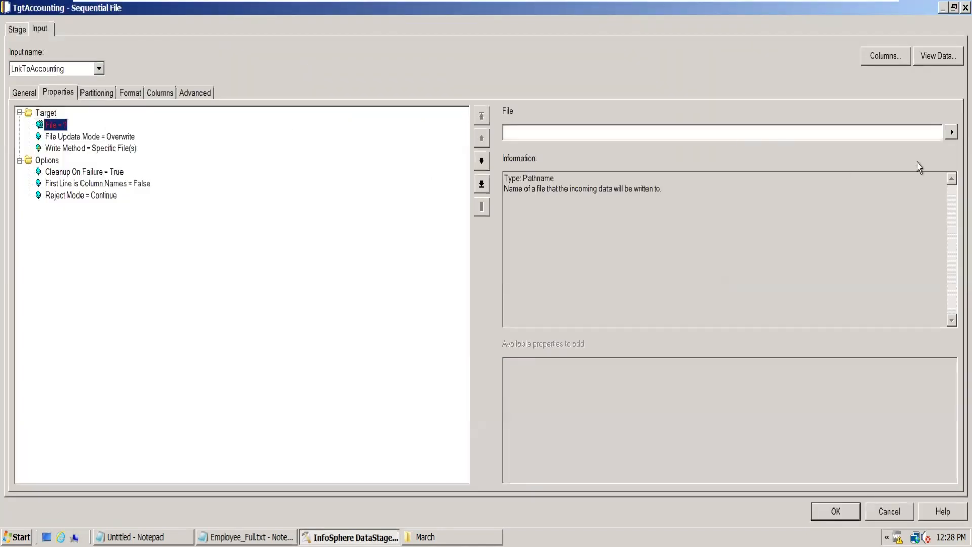
{"action": "left_click", "coordinate": [952, 131]}
{"action": "key", "text": "Escape"}
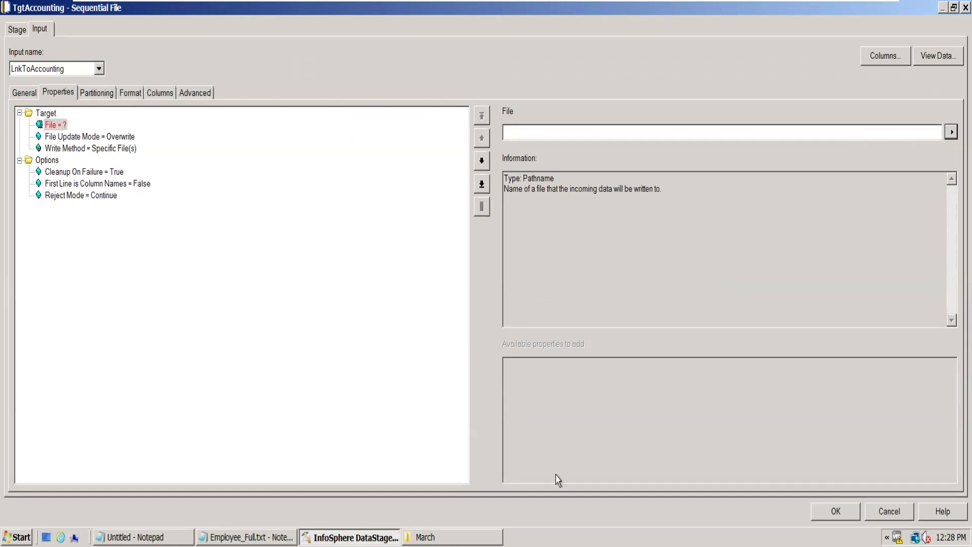
- Switch to the March folder in Windows Explorer, create a folder named Transformer in it and open that folder
{"action": "left_click", "coordinate": [435, 537]}
{"action": "right_click", "coordinate": [258, 257]}
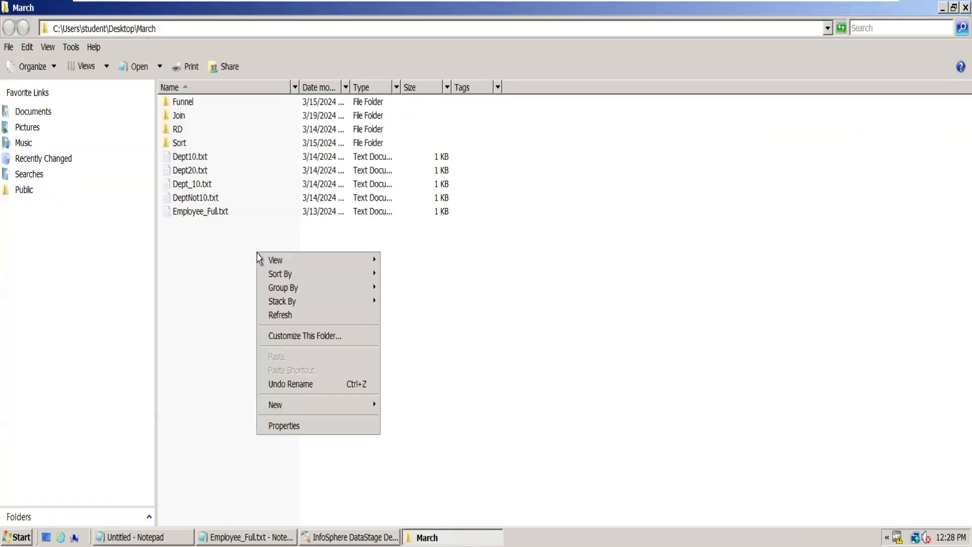
{"action": "mouse_move", "coordinate": [329, 404]}
{"action": "left_click", "coordinate": [419, 404]}
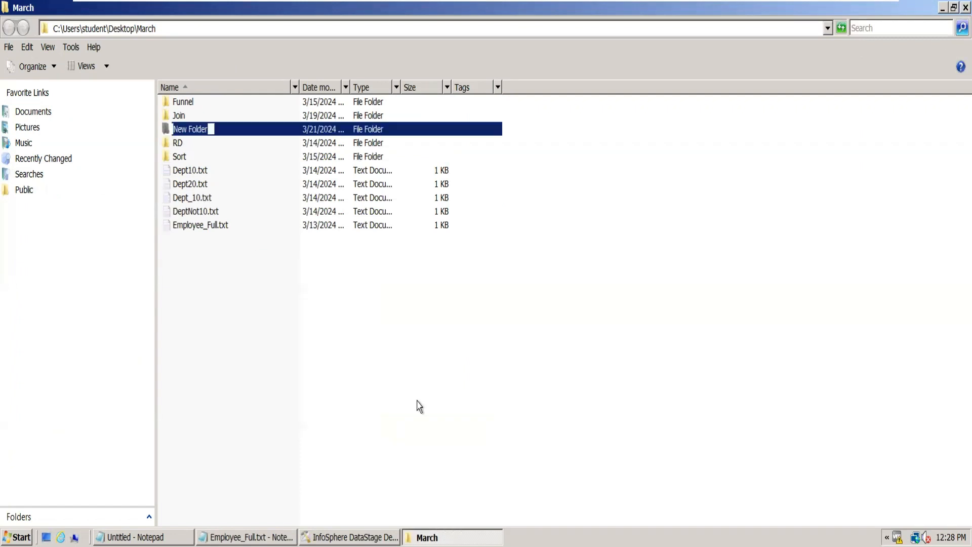
{"action": "type", "text": "Transforme"}
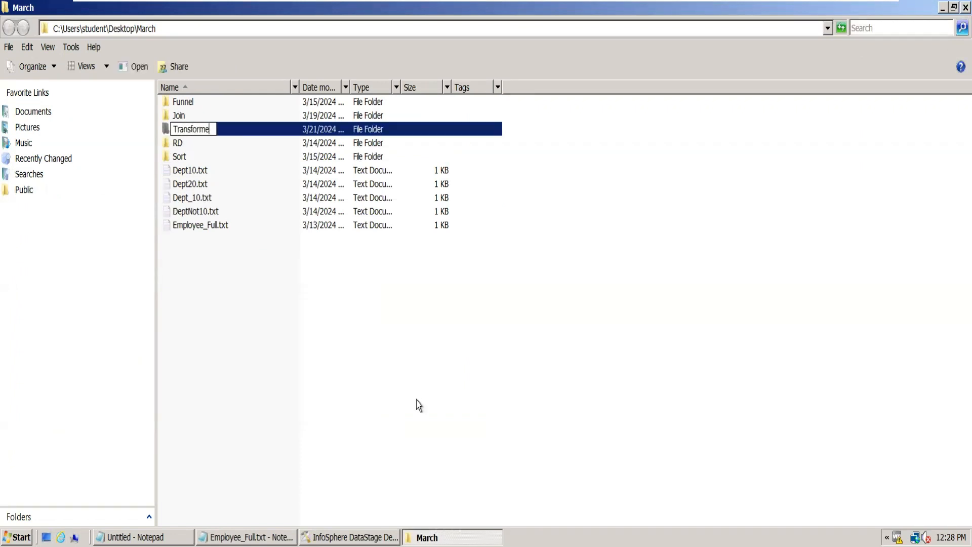
{"action": "type", "text": "r"}
{"action": "key", "text": "Return"}
{"action": "double_click", "coordinate": [211, 157]}
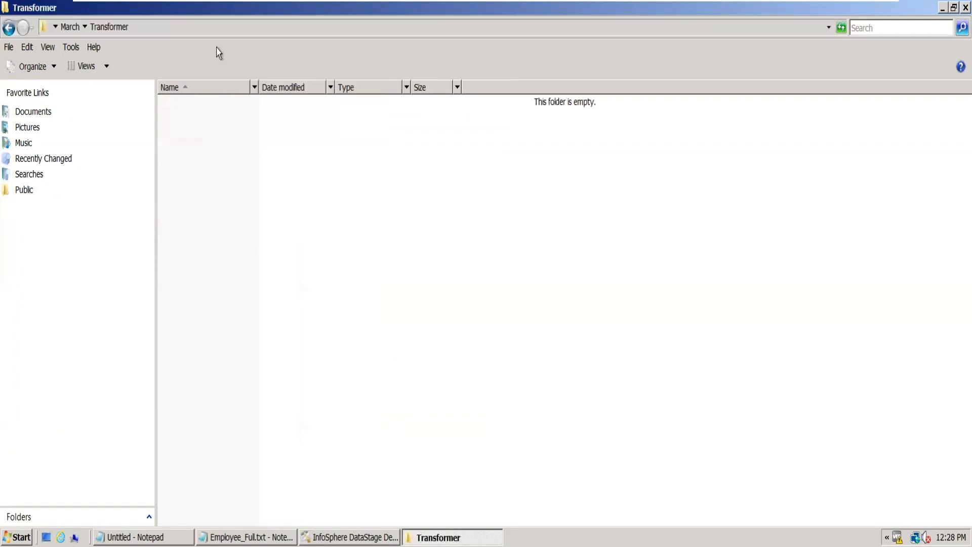
- Copy the Transformer folder's path and set TgtAccounting's target File to C:\Users\student\Desktop\March\Transformer\Sales.txt in DataStage Designer
{"action": "left_click", "coordinate": [192, 31]}
{"action": "key", "text": "ctrl+c"}
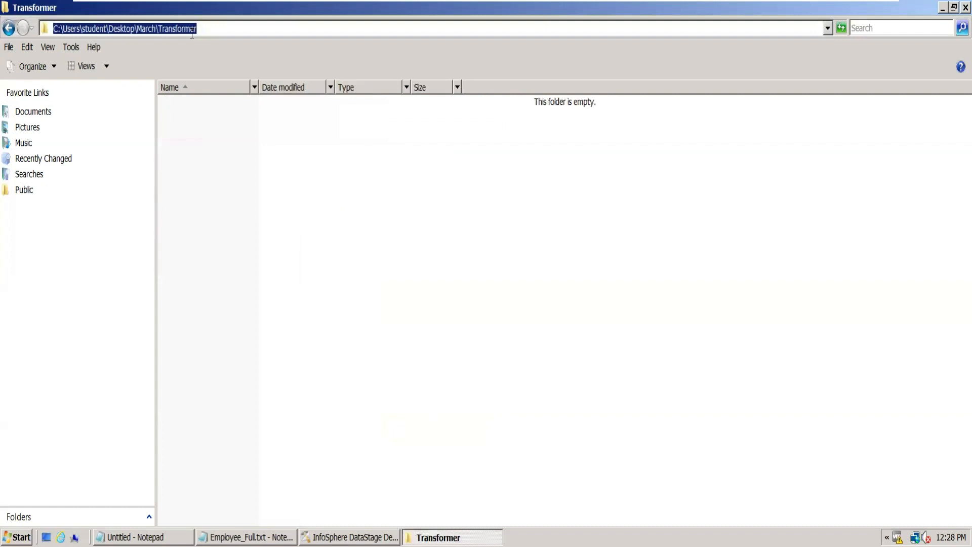
{"action": "left_click", "coordinate": [351, 538]}
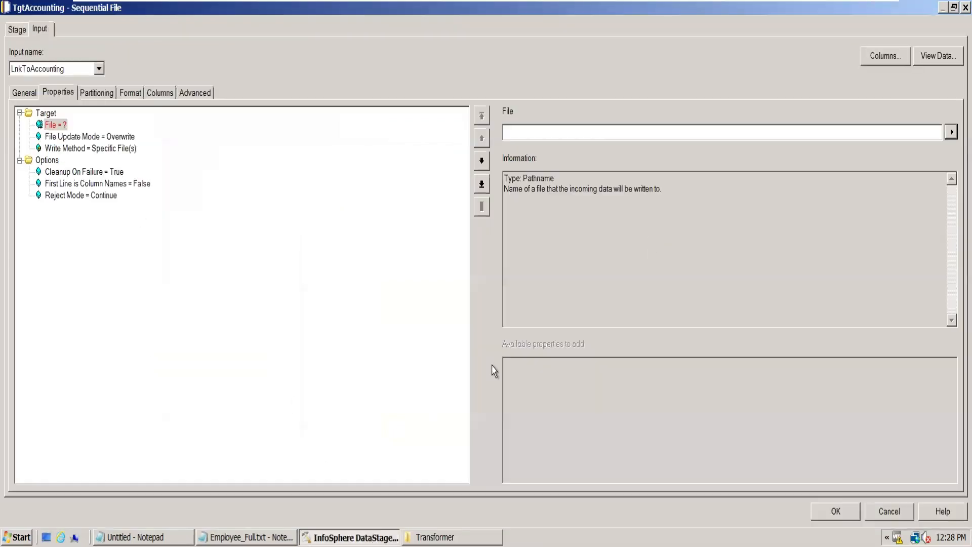
{"action": "left_click", "coordinate": [550, 136]}
{"action": "key", "text": "ctrl+v"}
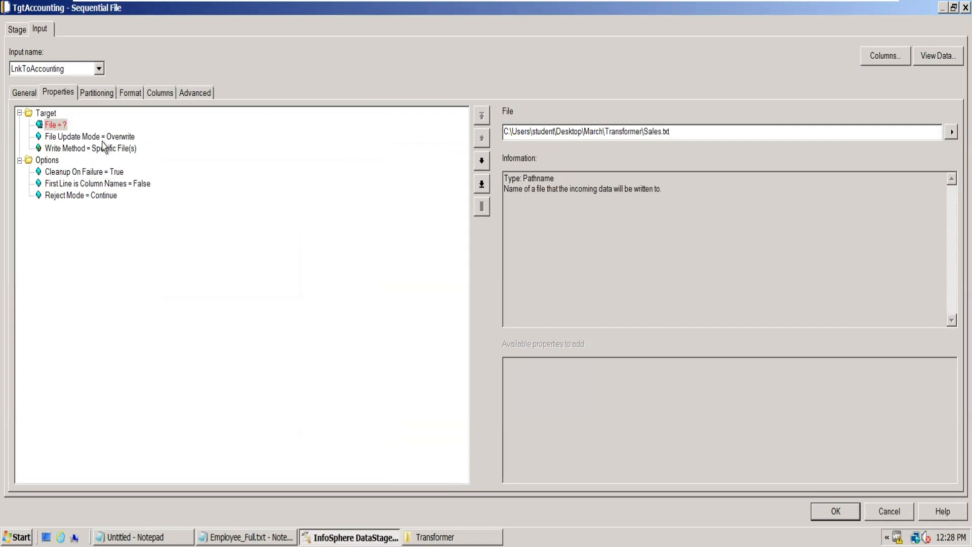
{"action": "left_click", "coordinate": [95, 93]}
{"action": "left_click", "coordinate": [47, 95]}
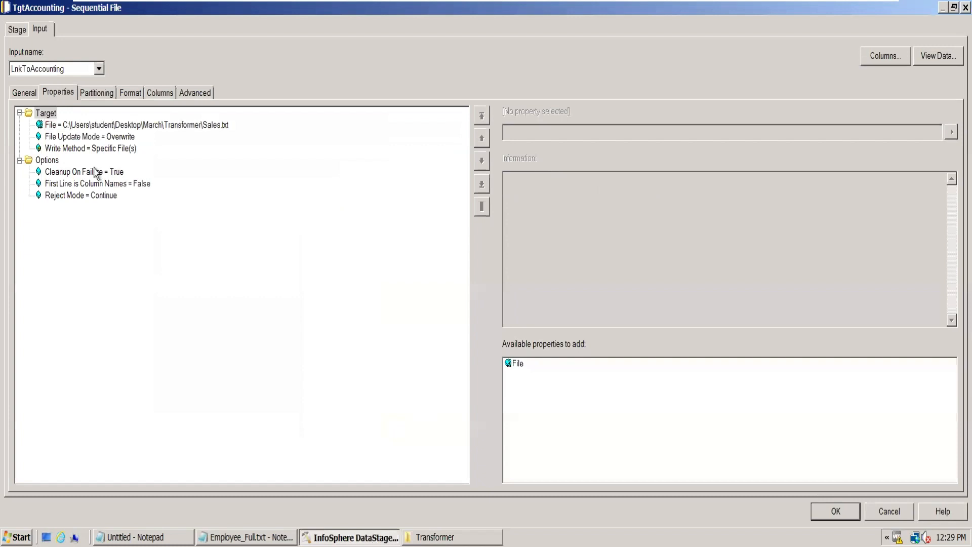
- Set First Line is Column Names to True for the TgtAccounting file
{"action": "left_click", "coordinate": [88, 184]}
{"action": "left_click", "coordinate": [951, 132]}
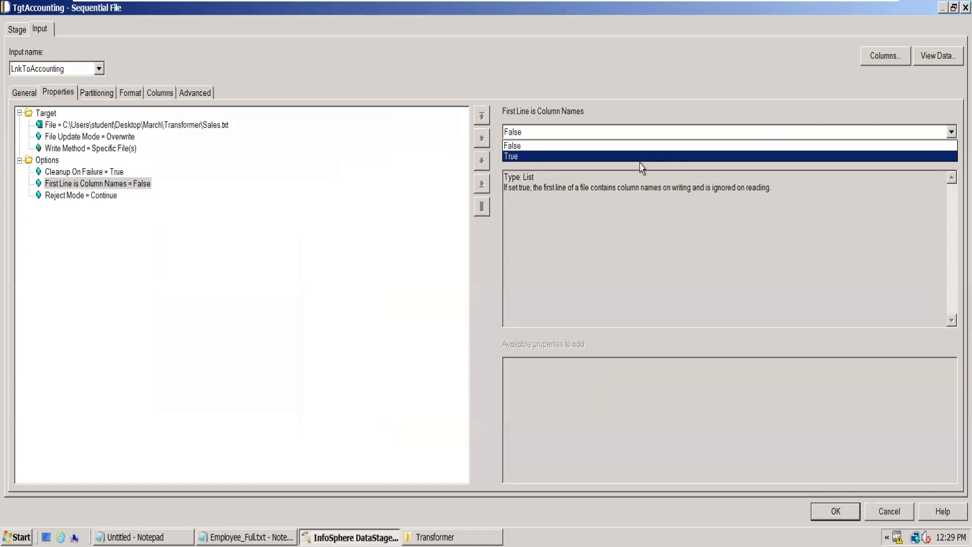
{"action": "left_click", "coordinate": [617, 160]}
{"action": "left_click", "coordinate": [336, 189]}
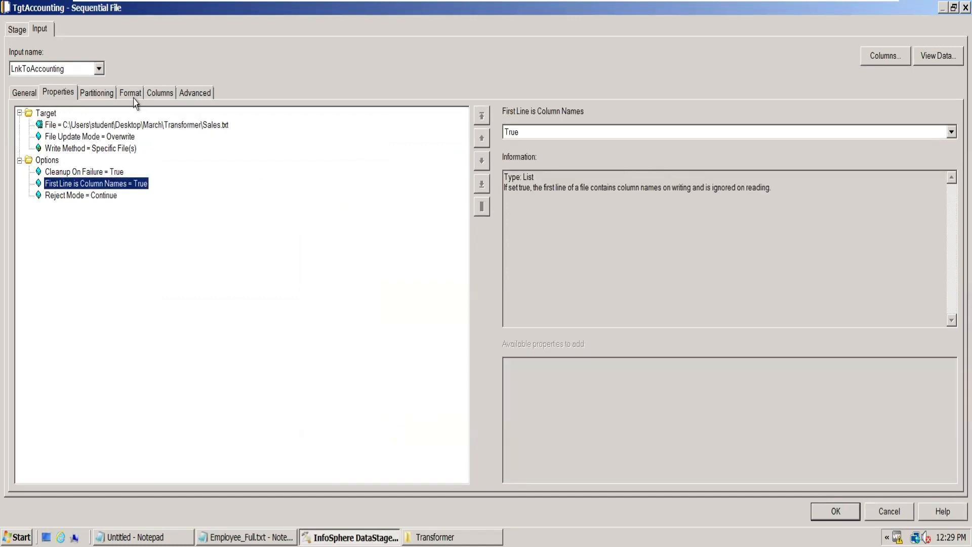
- Set the TgtAccounting format's field delimiter to | and its quote to none, and check the column definitions
{"action": "left_click", "coordinate": [133, 96]}
{"action": "left_click", "coordinate": [90, 160]}
{"action": "left_click", "coordinate": [624, 127]}
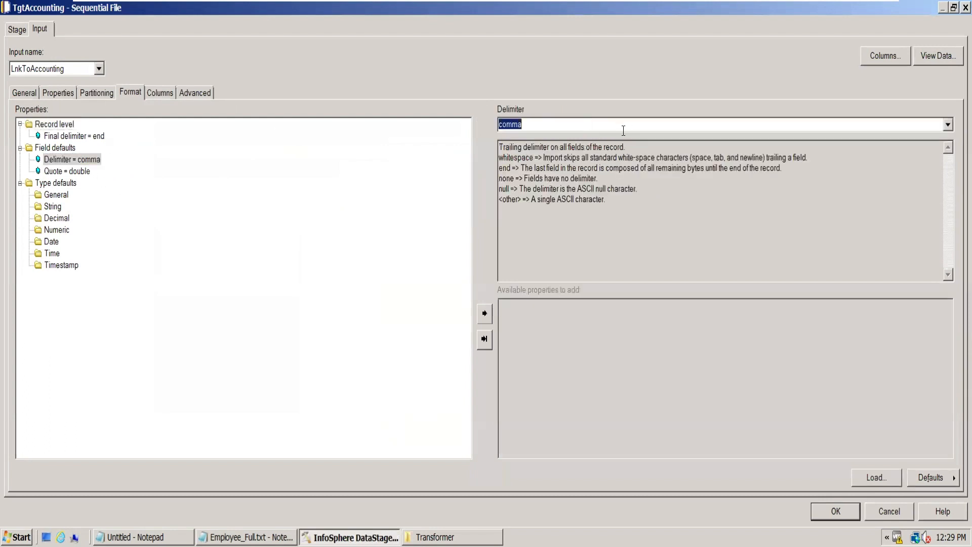
{"action": "type", "text": "|"}
{"action": "key", "text": "Return"}
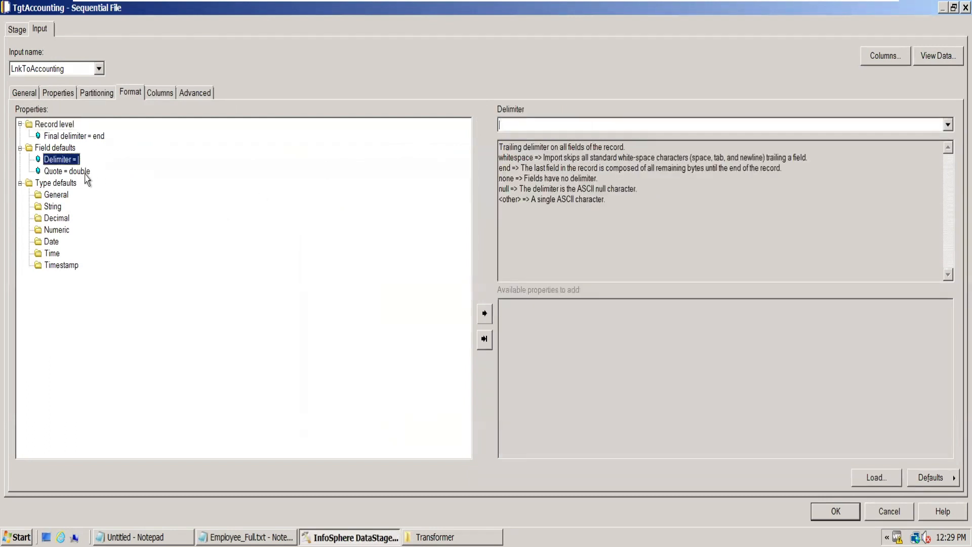
{"action": "left_click", "coordinate": [76, 171]}
{"action": "left_click", "coordinate": [947, 124]}
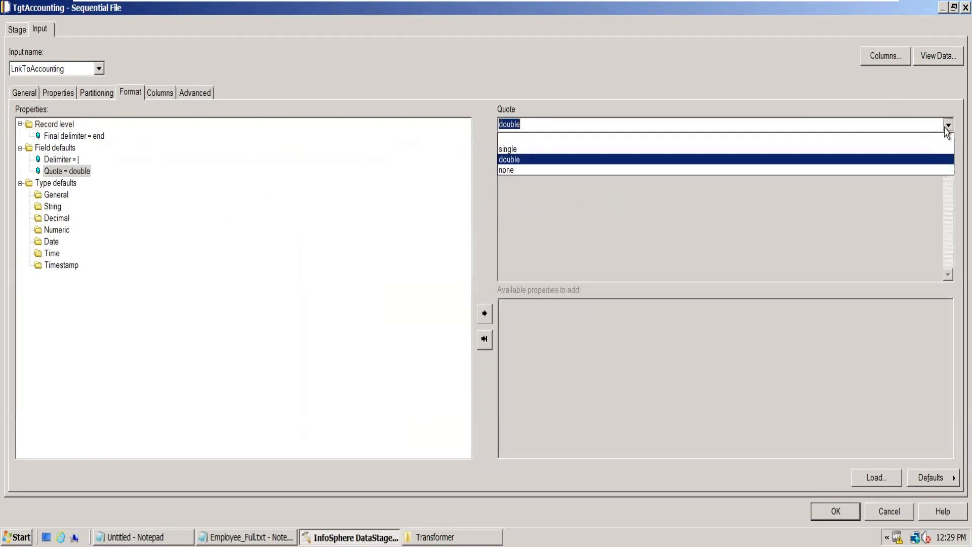
{"action": "left_click", "coordinate": [691, 170]}
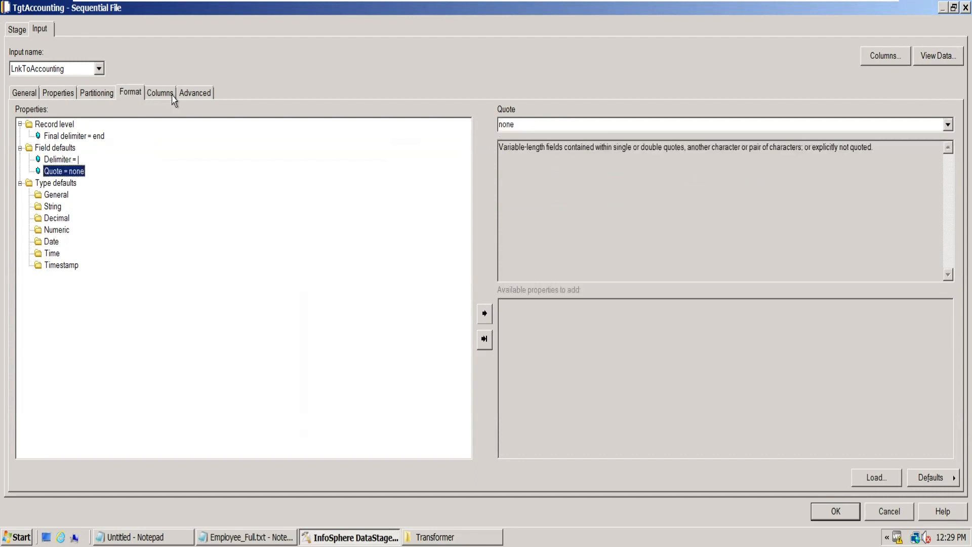
{"action": "left_click", "coordinate": [172, 94]}
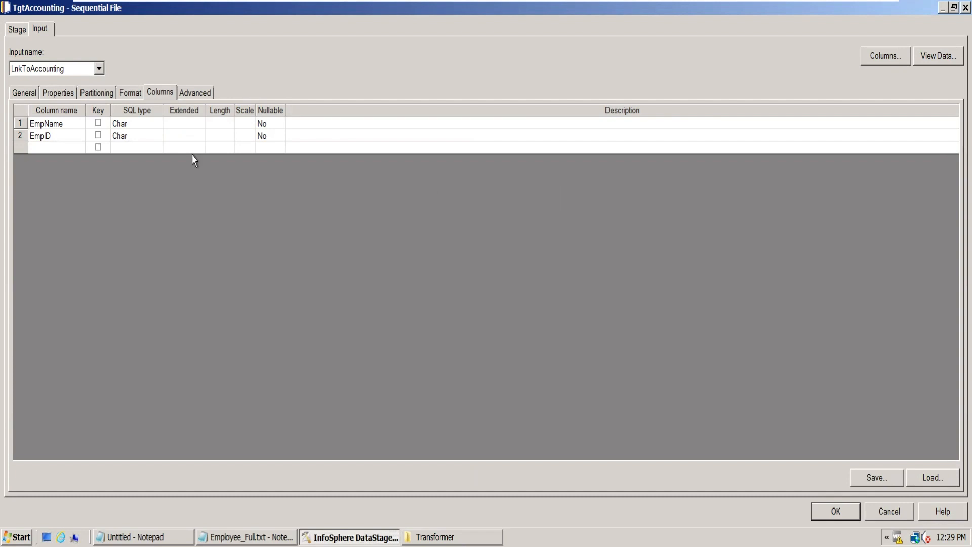
- Change the file name in TgtAccounting's target path from Sales to Accounting, keeping the .txt extension, and accept the stage settings
{"action": "left_click", "coordinate": [61, 93]}
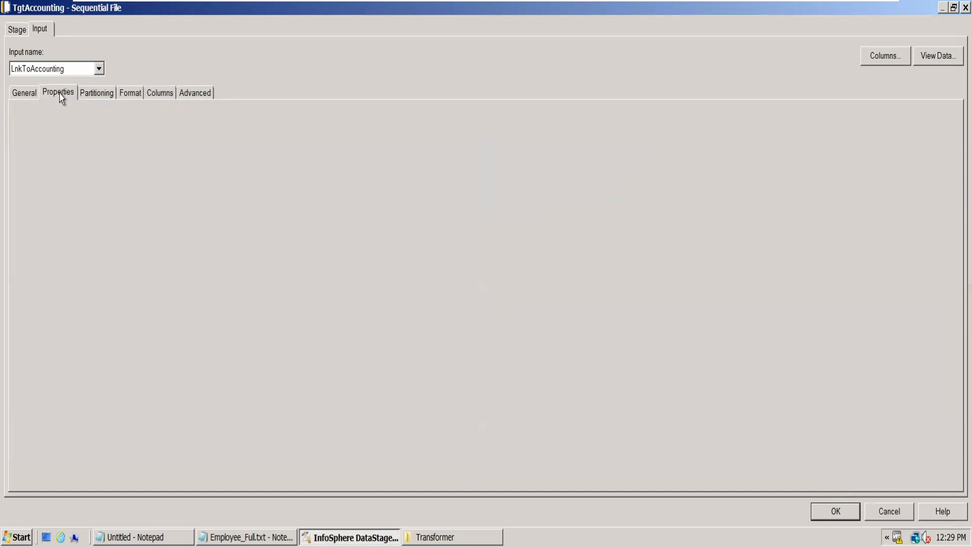
{"action": "left_click", "coordinate": [174, 125]}
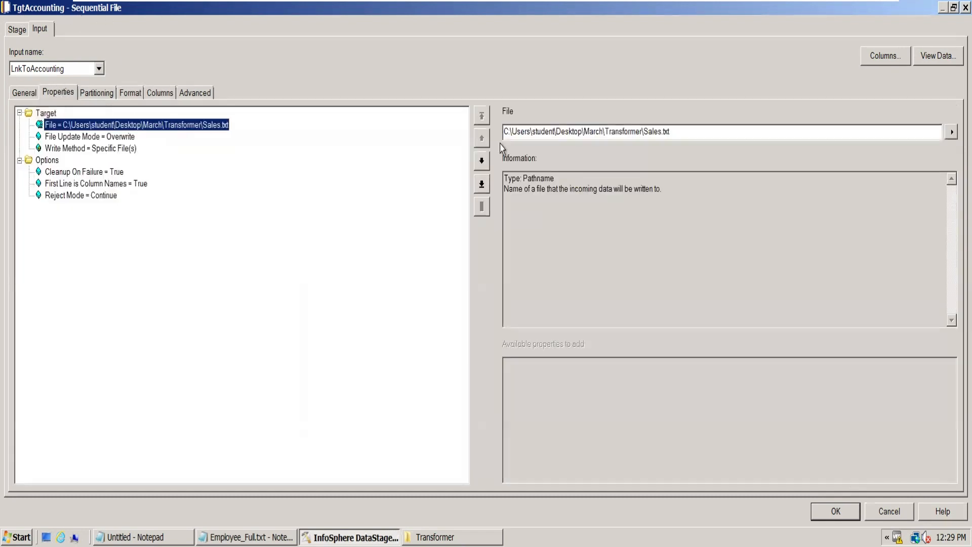
{"action": "left_click", "coordinate": [659, 132]}
{"action": "key", "text": "BackSpace"}
{"action": "key", "text": "BackSpace"}
{"action": "key", "text": "BackSpace"}
{"action": "key", "text": "BackSpace"}
{"action": "key", "text": "BackSpace"}
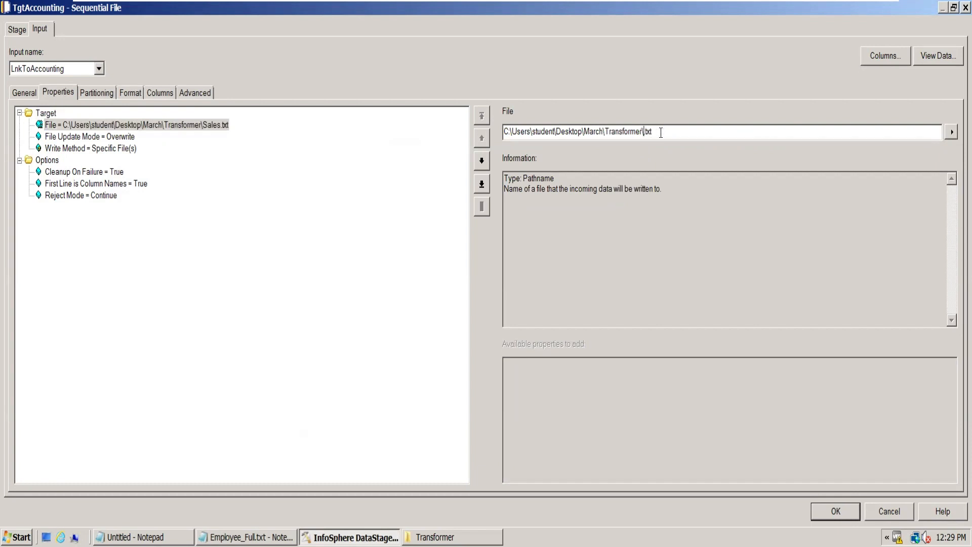
{"action": "type", "text": "Accounting"}
{"action": "left_click", "coordinate": [836, 511]}
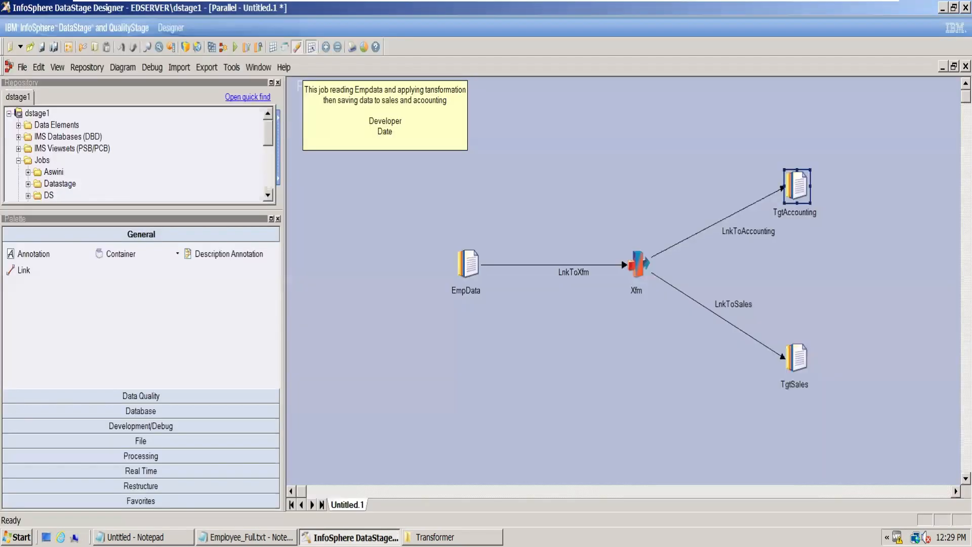
- Set TgtSales' target File to C:\Users\student\Desktop\March\Transformer\Sales.txt and First Line is Column Names to True
{"action": "double_click", "coordinate": [793, 363]}
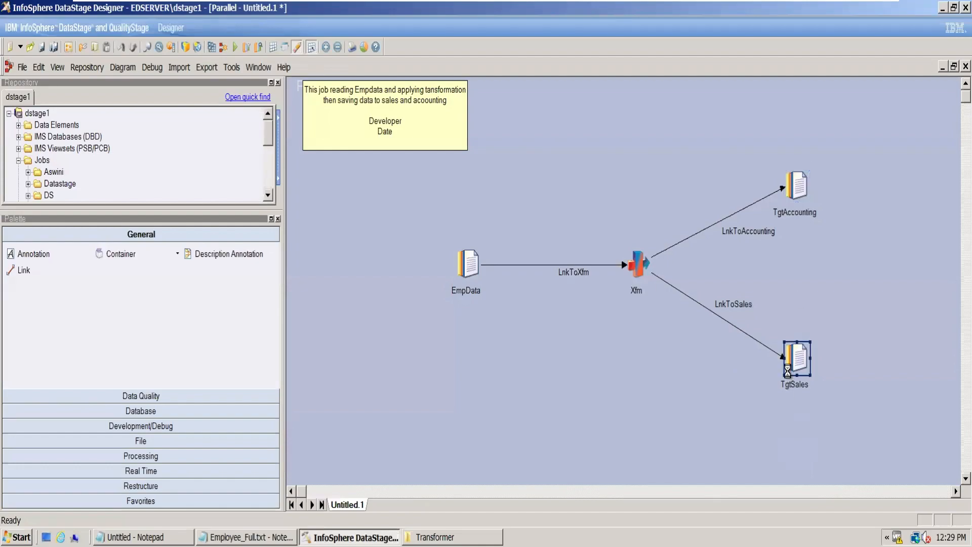
{"action": "left_click", "coordinate": [53, 124]}
{"action": "left_click", "coordinate": [599, 130]}
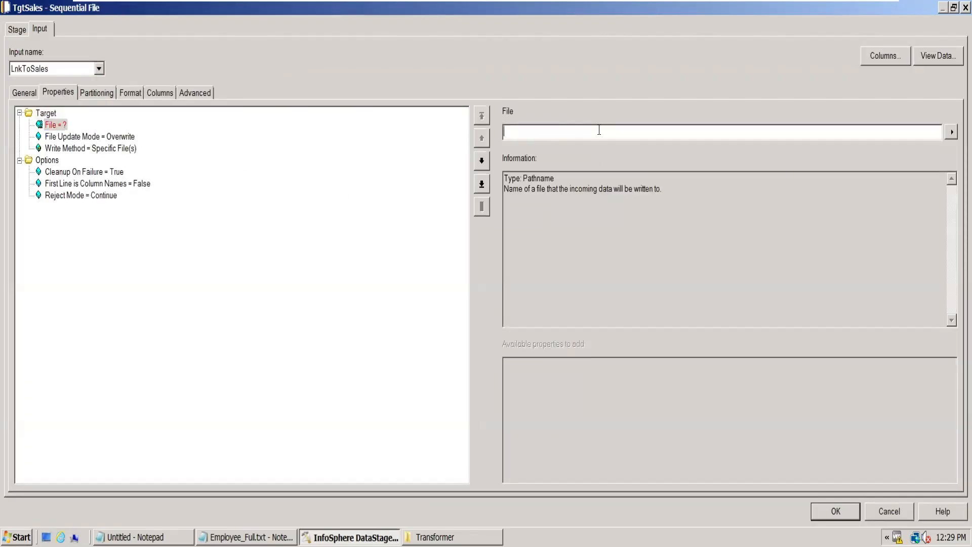
{"action": "type", "text": "C:\\Users\\student\\Desktop\\March\\Transformer"}
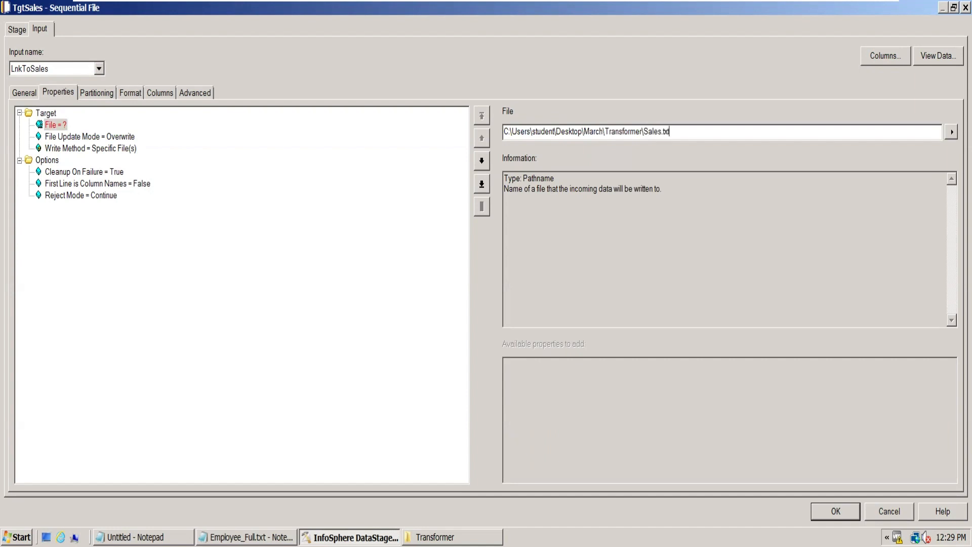
{"action": "left_click", "coordinate": [127, 183]}
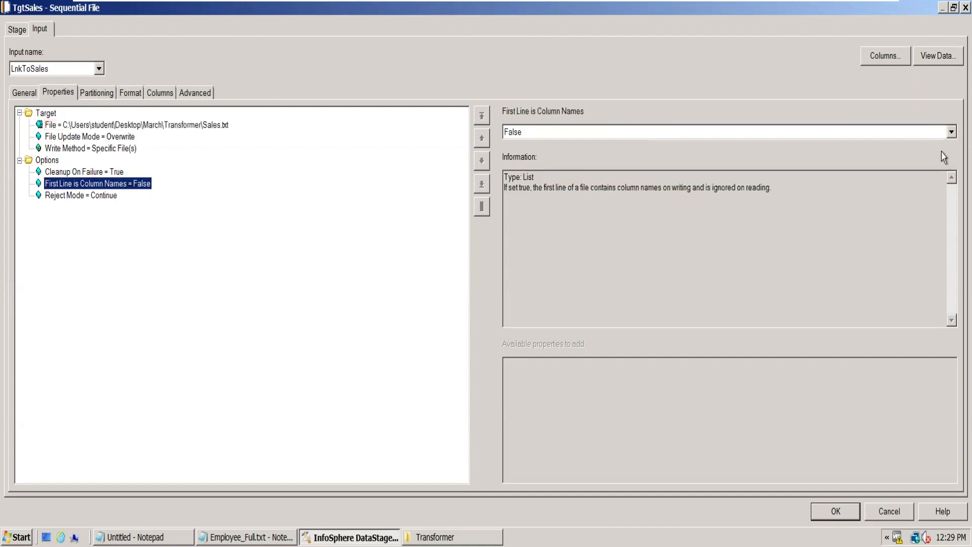
{"action": "left_click", "coordinate": [947, 132]}
{"action": "left_click", "coordinate": [754, 157]}
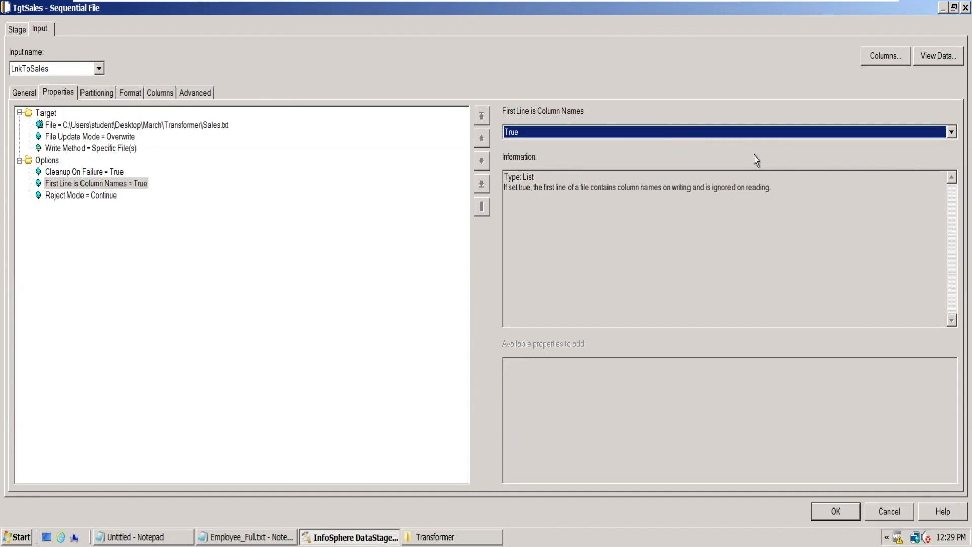
- Set the TgtSales format's field delimiter to tab and its quote to none, and accept the stage settings
{"action": "left_click", "coordinate": [98, 93]}
{"action": "left_click", "coordinate": [130, 94]}
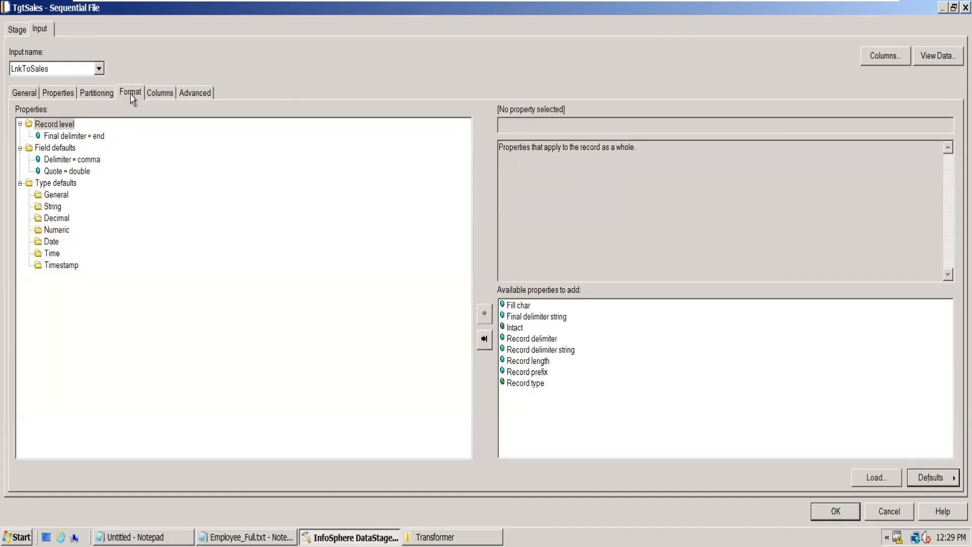
{"action": "left_click", "coordinate": [96, 160]}
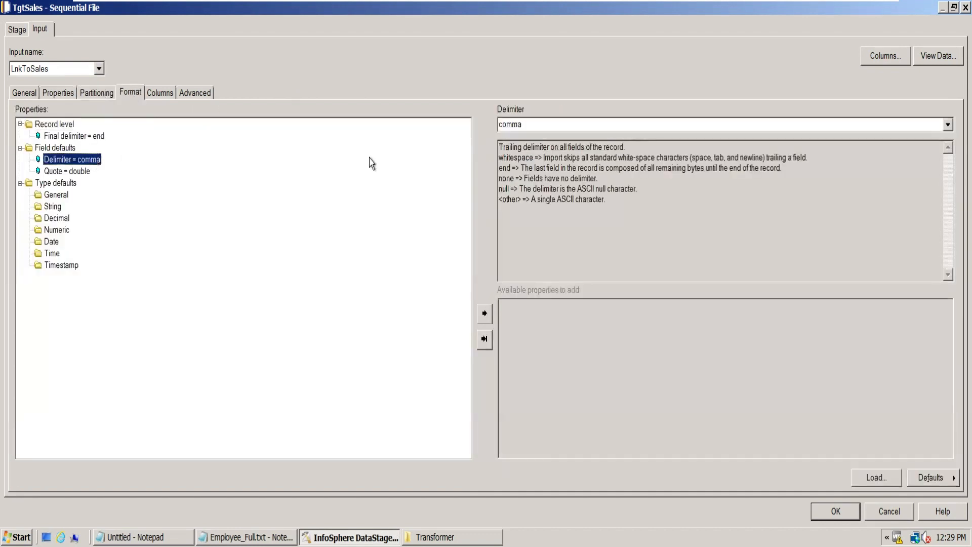
{"action": "left_click", "coordinate": [540, 129]}
{"action": "left_click", "coordinate": [947, 125]}
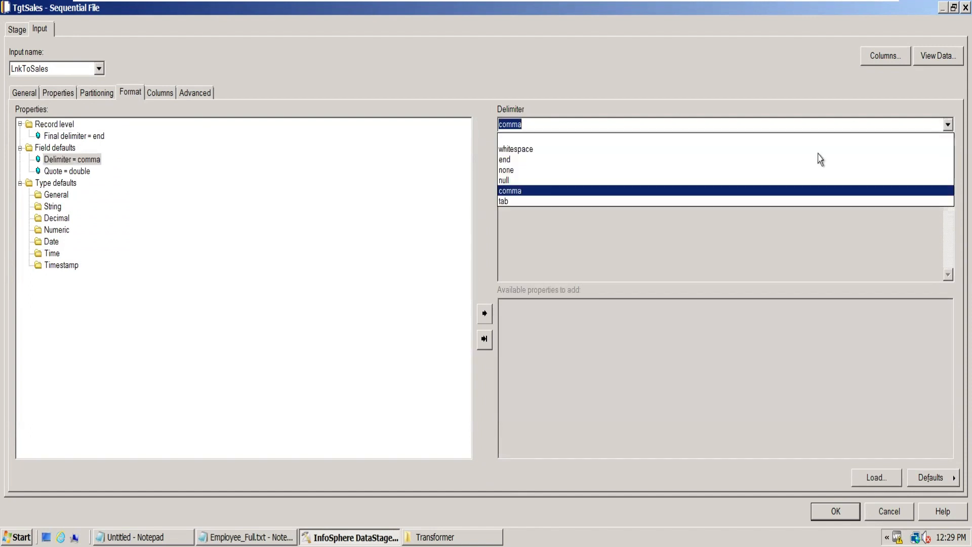
{"action": "left_click", "coordinate": [535, 202]}
{"action": "left_click", "coordinate": [80, 171]}
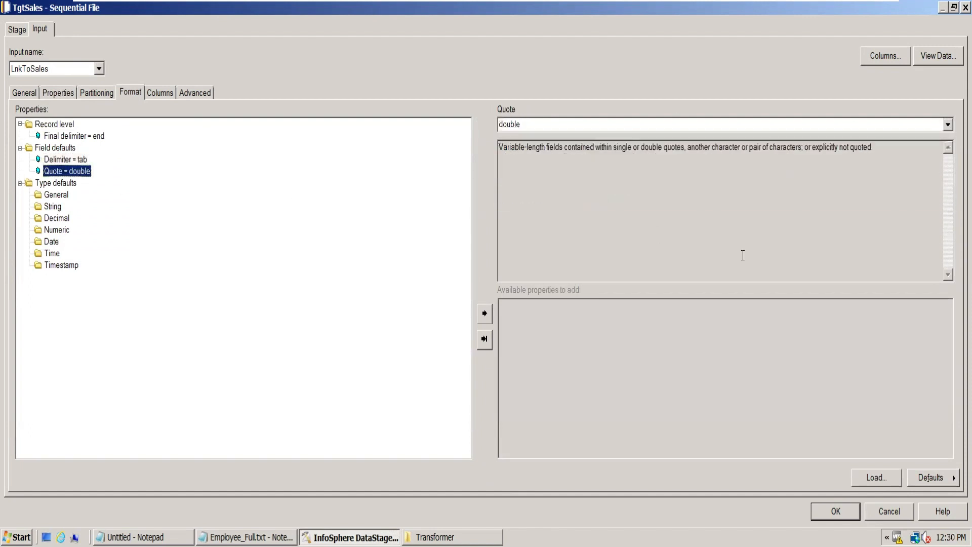
{"action": "left_click", "coordinate": [947, 124]}
{"action": "left_click", "coordinate": [573, 168]}
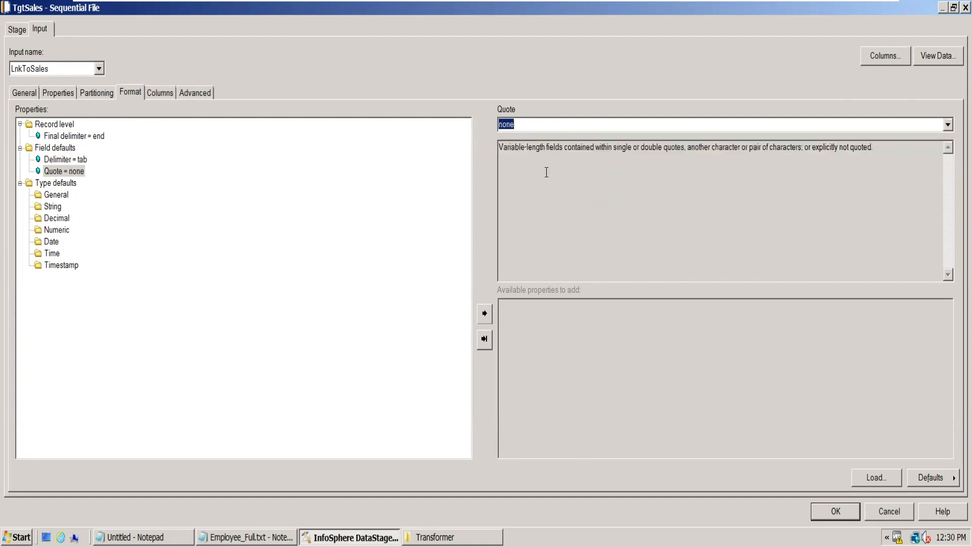
{"action": "key", "text": "Return"}
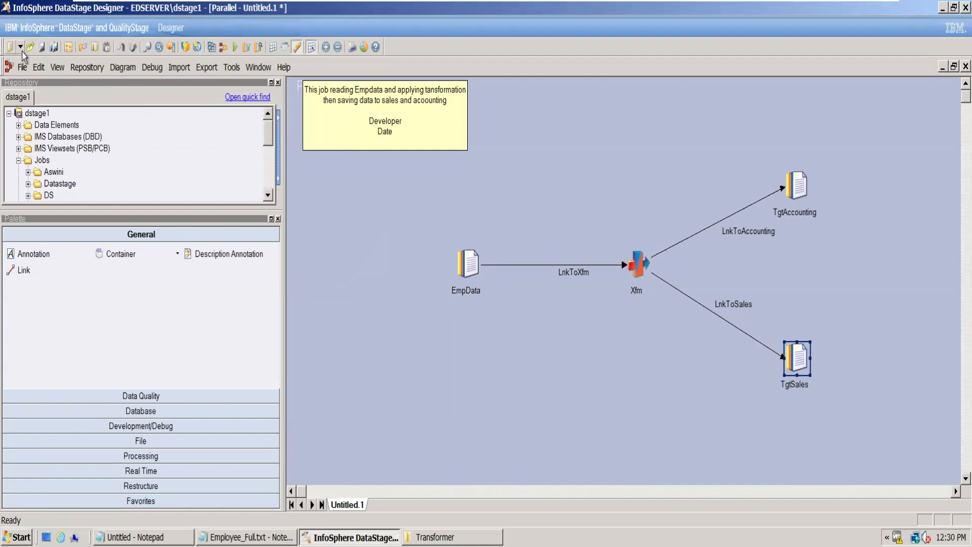
- Save the parallel job as DemoTrf1 in the \Jobs\March folder
{"action": "left_click", "coordinate": [41, 47]}
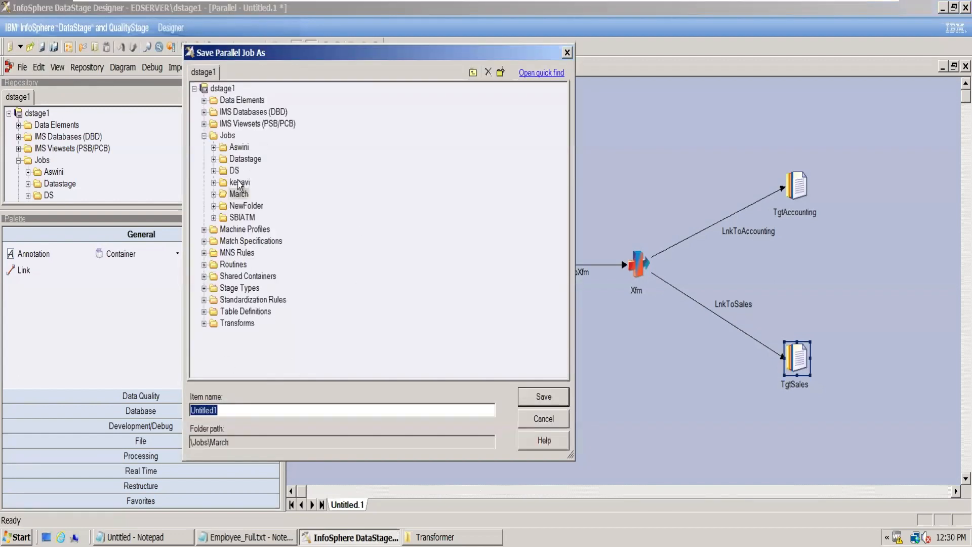
{"action": "type", "text": "DemoTrf1"}
{"action": "left_click", "coordinate": [558, 397]}
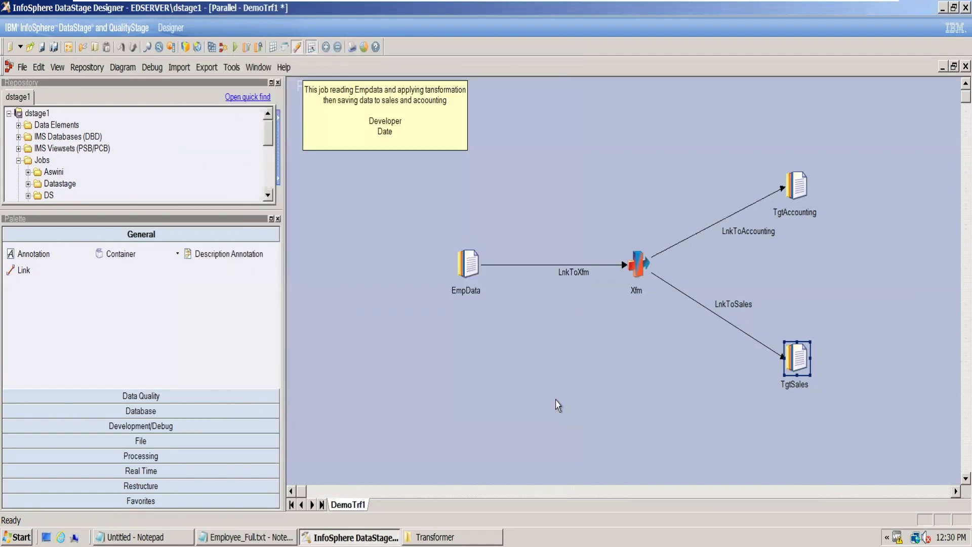
- Compile the DemoTrf1 job and run it
{"action": "left_click", "coordinate": [212, 47]}
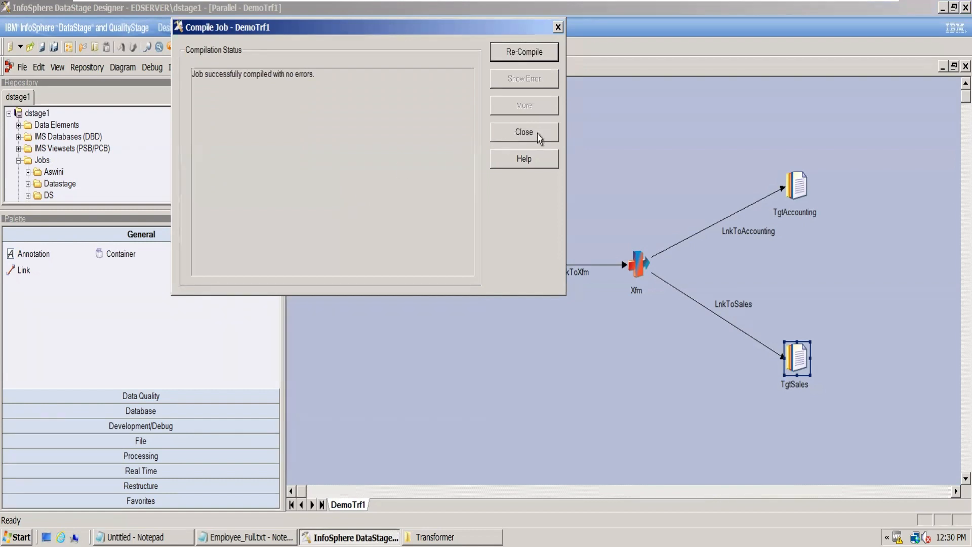
{"action": "left_click", "coordinate": [537, 136]}
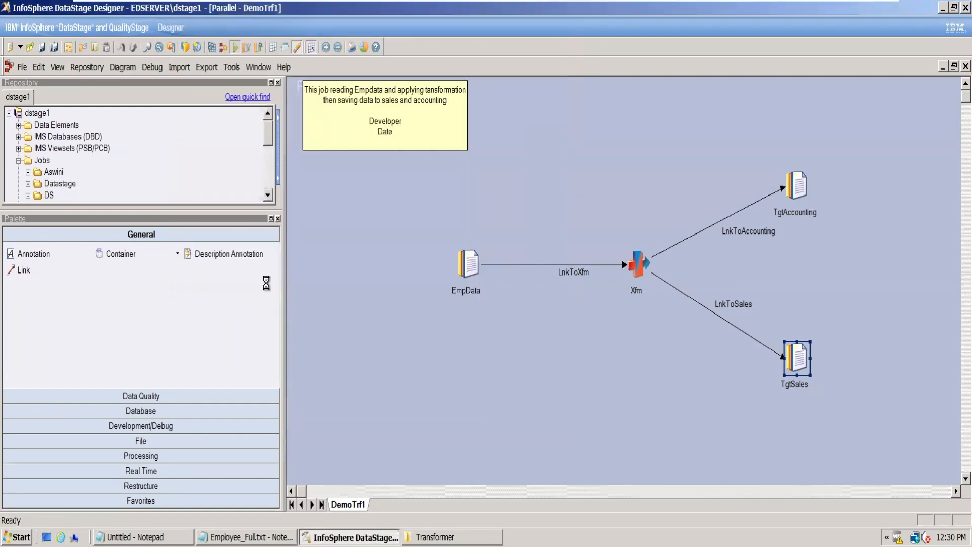
{"action": "left_click", "coordinate": [192, 348]}
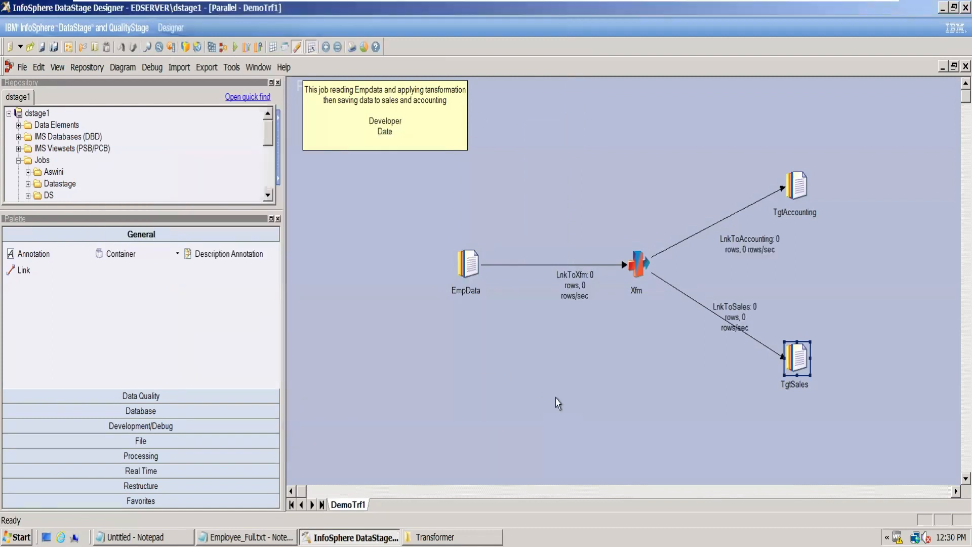
{"action": "left_click", "coordinate": [556, 398]}
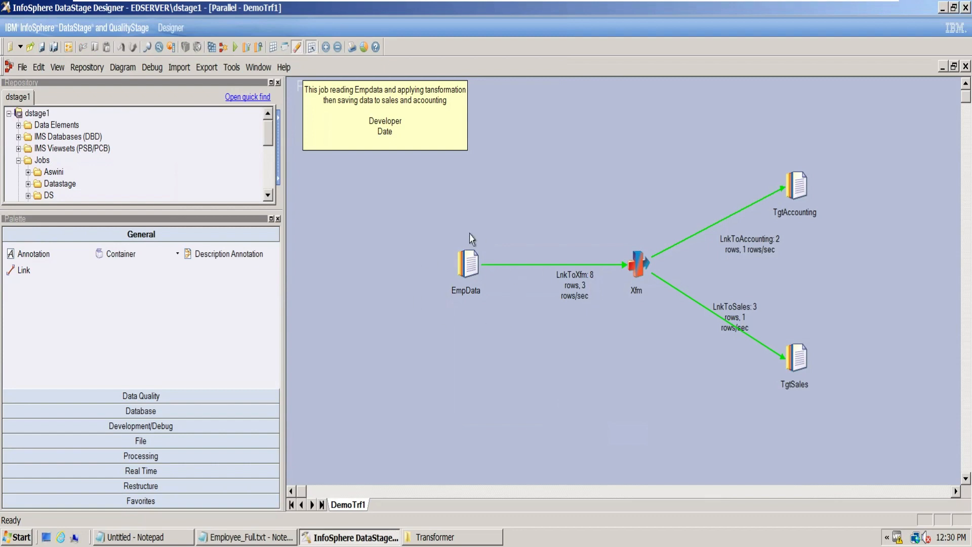
- Move the LnkToAccounting label up above its link and the LnkToSales label down below its link
{"action": "left_click_drag", "start_coordinate": [755, 250], "coordinate": [737, 210]}
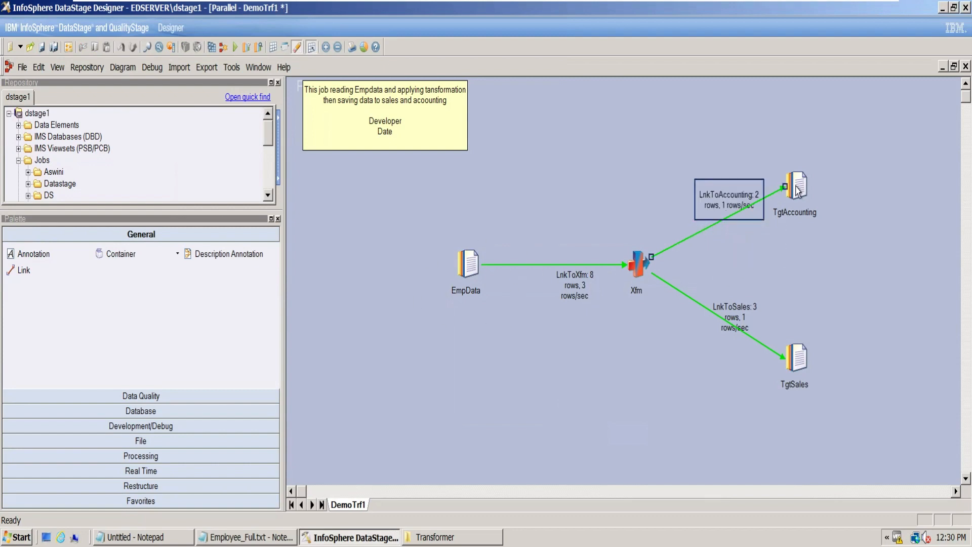
{"action": "left_click_drag", "start_coordinate": [737, 312], "coordinate": [727, 334]}
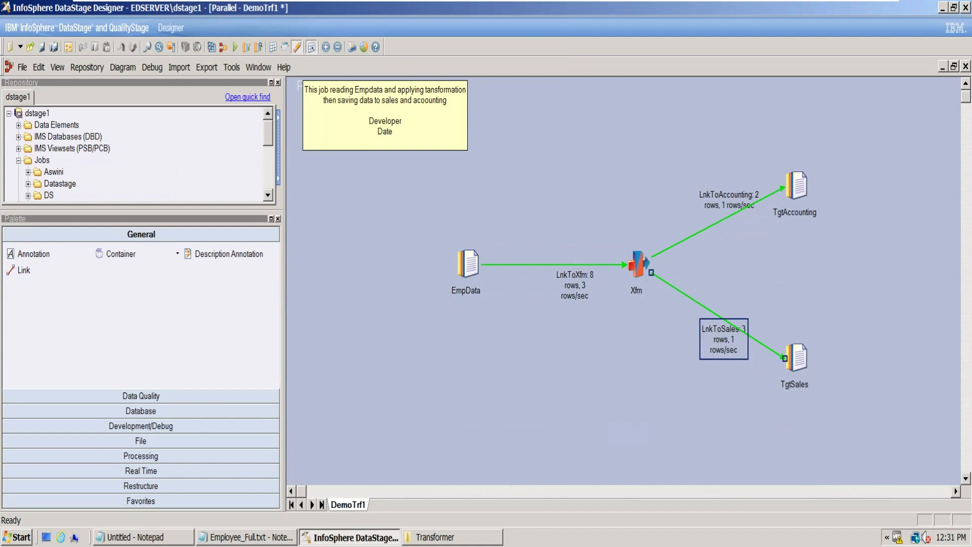
- Switch to the Transformer folder, open Accounting.txt to check its header, employee names, IDs and delimiter, and close it
{"action": "left_click", "coordinate": [440, 537]}
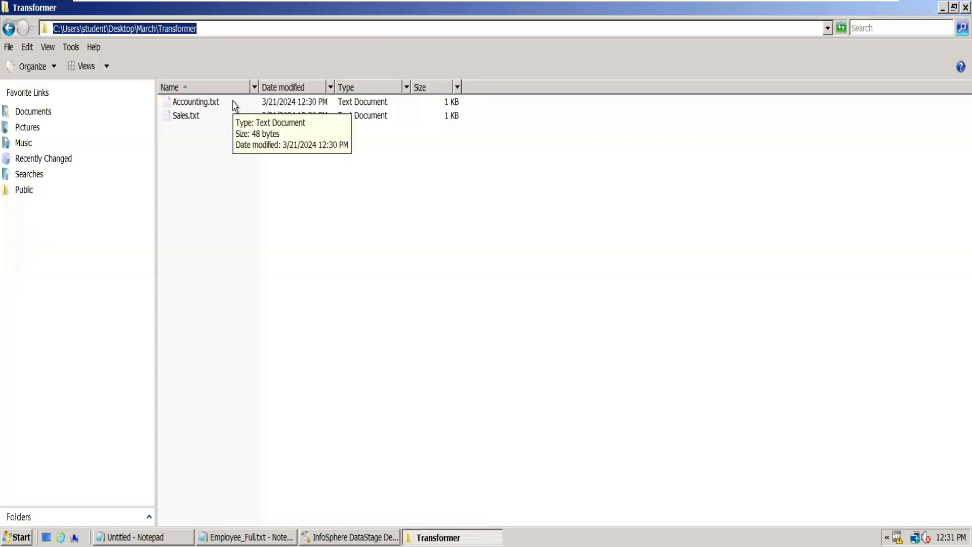
{"action": "double_click", "coordinate": [212, 107]}
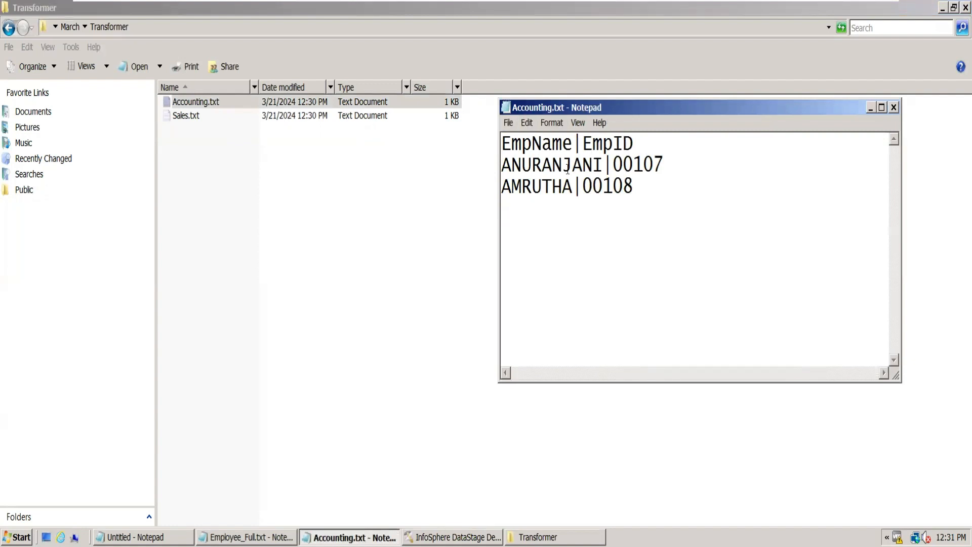
{"action": "left_click_drag", "start_coordinate": [601, 168], "coordinate": [502, 165]}
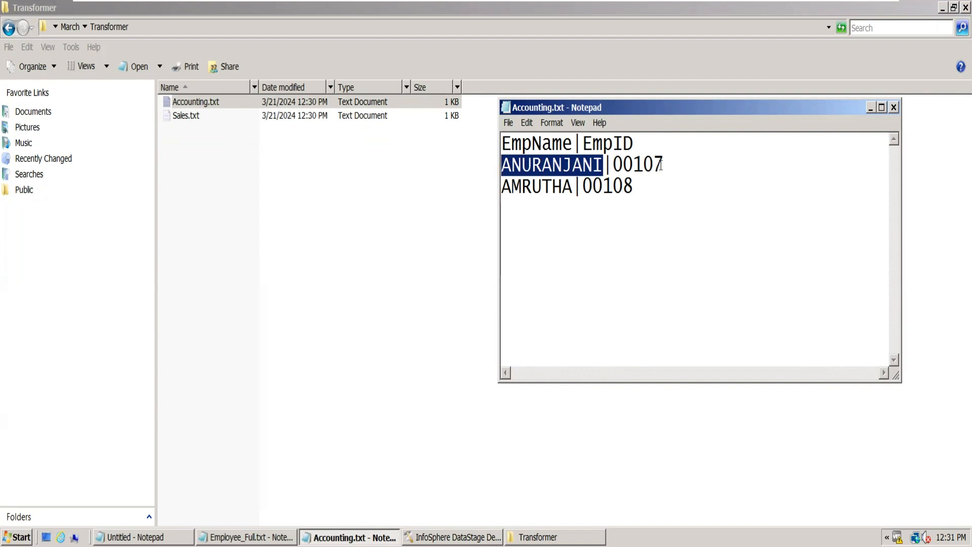
{"action": "left_click_drag", "start_coordinate": [669, 162], "coordinate": [512, 144]}
{"action": "left_click", "coordinate": [633, 163]}
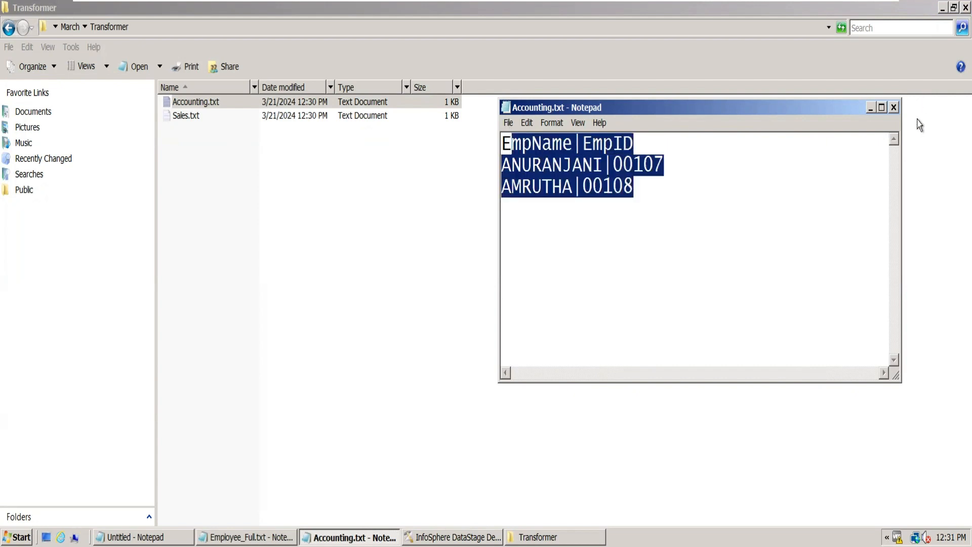
{"action": "left_click", "coordinate": [893, 108]}
- Open Sales.txt to check its tab-separated columns and Gender values, close it, and switch back to DataStage Designer
{"action": "double_click", "coordinate": [309, 118]}
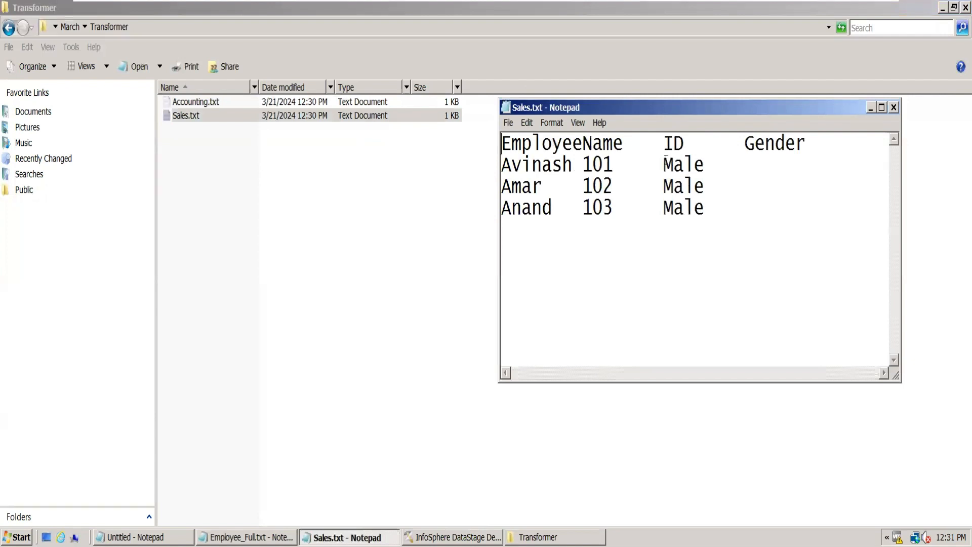
{"action": "left_click_drag", "start_coordinate": [666, 163], "coordinate": [722, 163]}
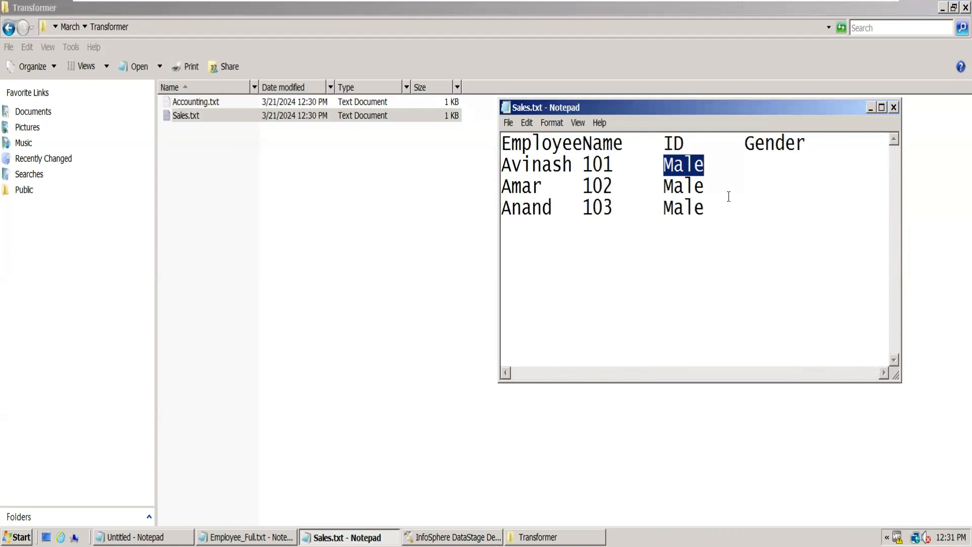
{"action": "left_click_drag", "start_coordinate": [715, 210], "coordinate": [664, 164]}
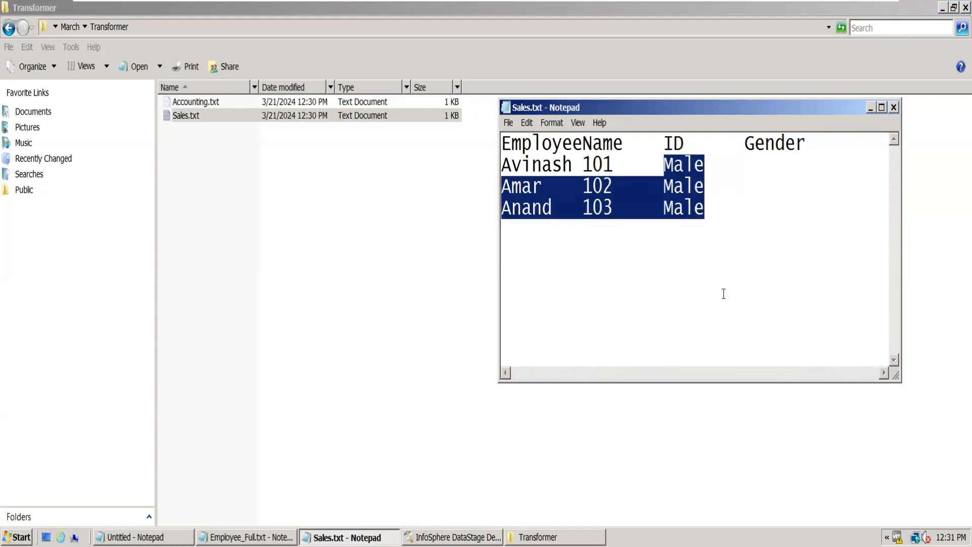
{"action": "left_click", "coordinate": [894, 107]}
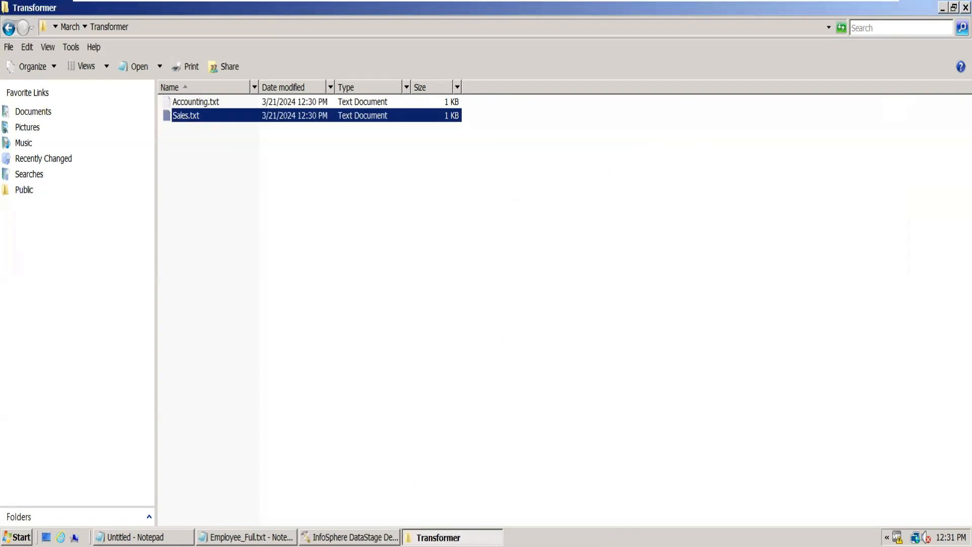
{"action": "left_click", "coordinate": [350, 537]}
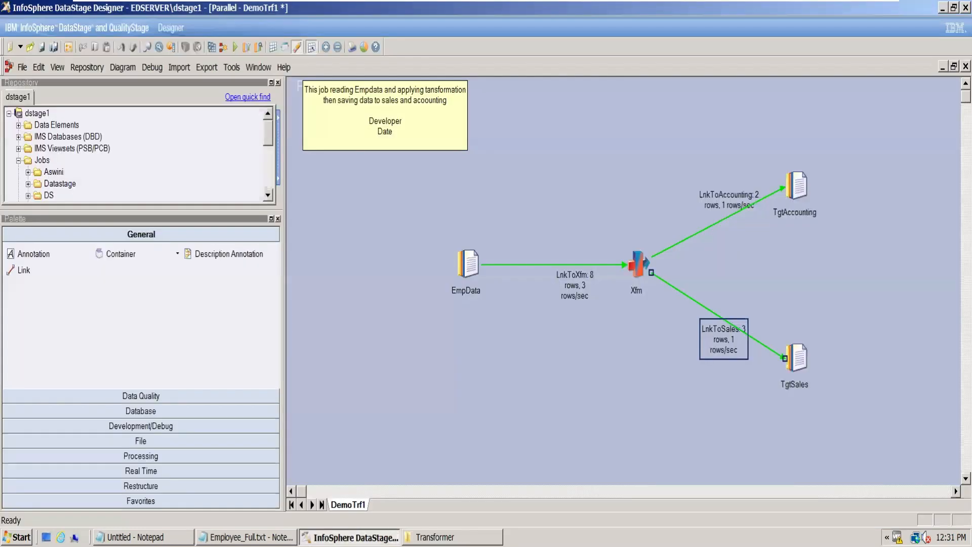